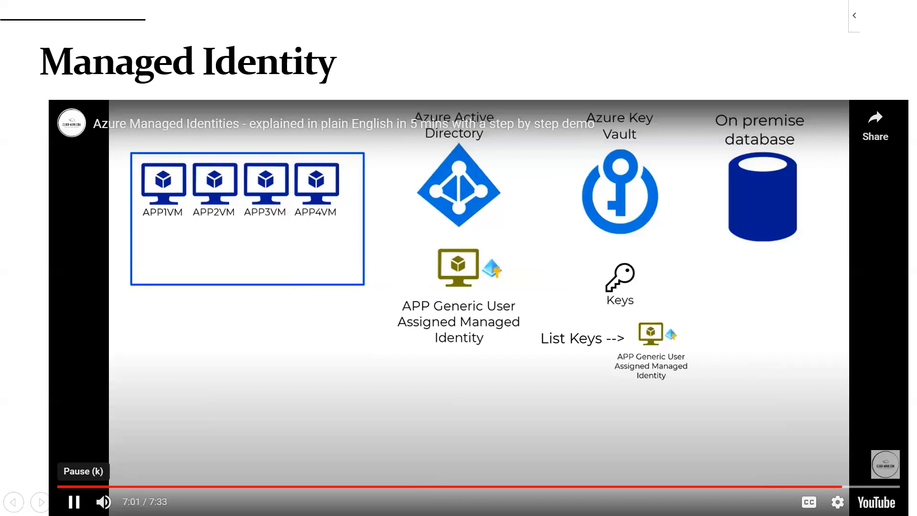
Pause the Azure managed identities video and switch to the Azure Data Factory page in Chrome.
left_click(74, 501)
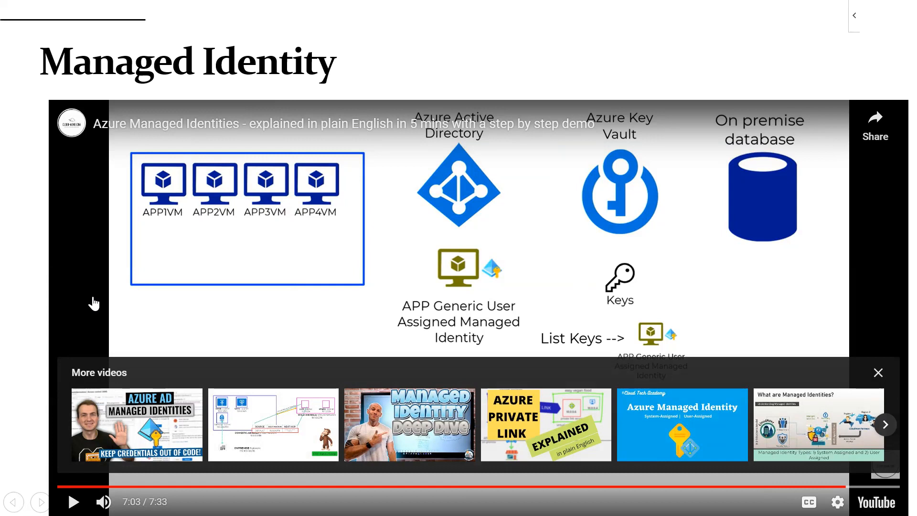
key("alt+Tab")
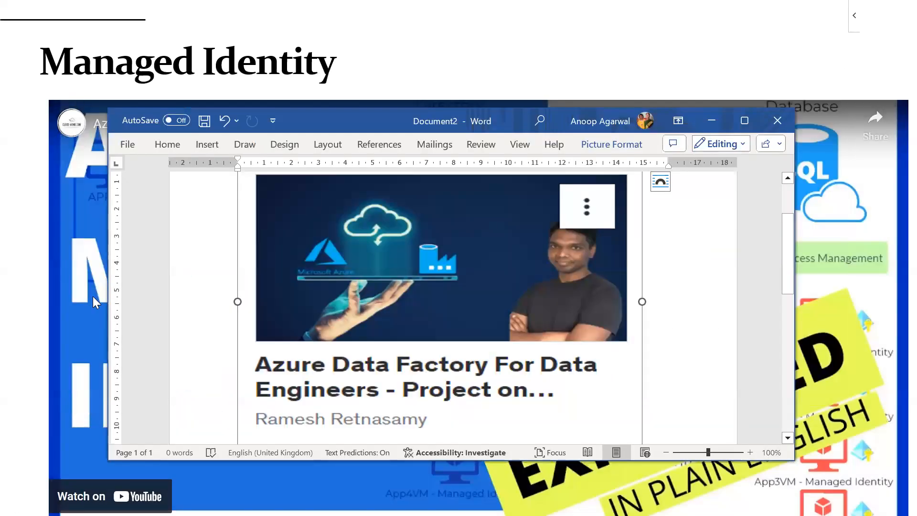
key("alt+Tab")
key("alt+Tab")
key("Tab")
key("Tab")
key("Tab")
key("Tab")
key("Tab")
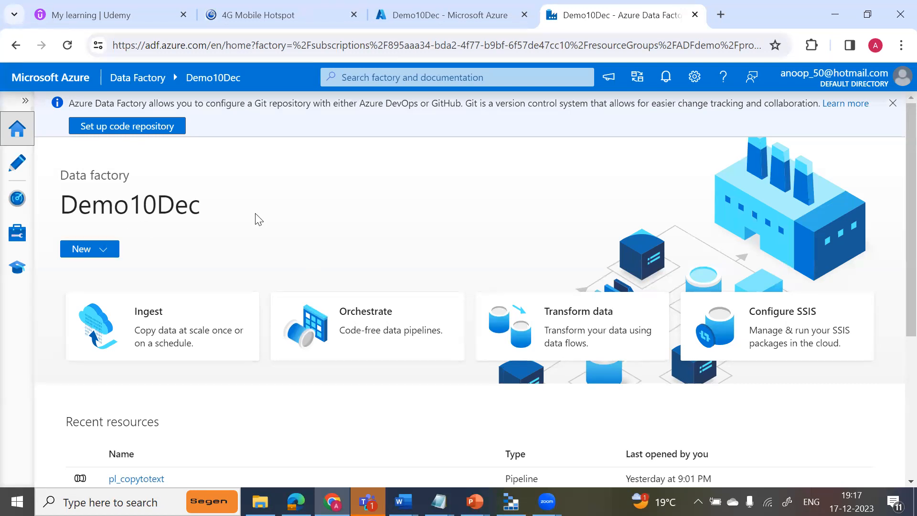
Open the authoring workspace of the Demo10Dec data factory, and bring up the Udemy learning page.
left_click(18, 166)
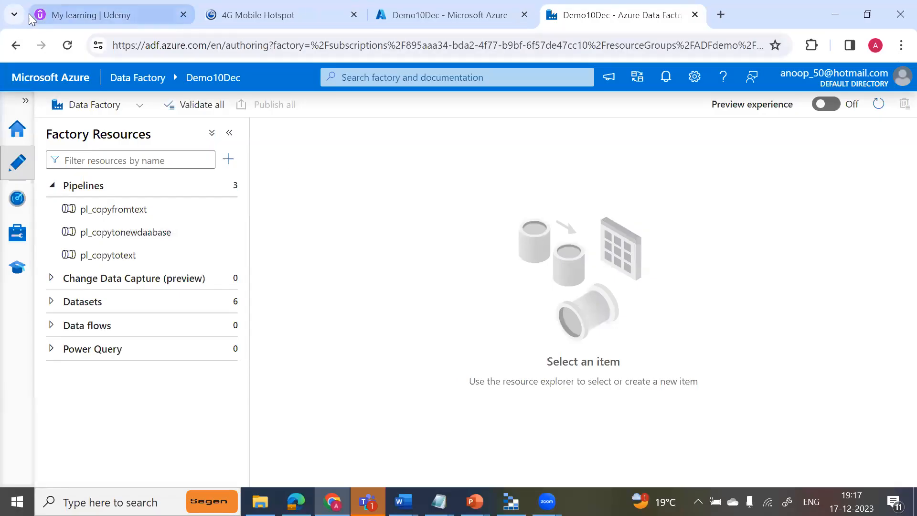
left_click(28, 13)
mouse_move(638, 70)
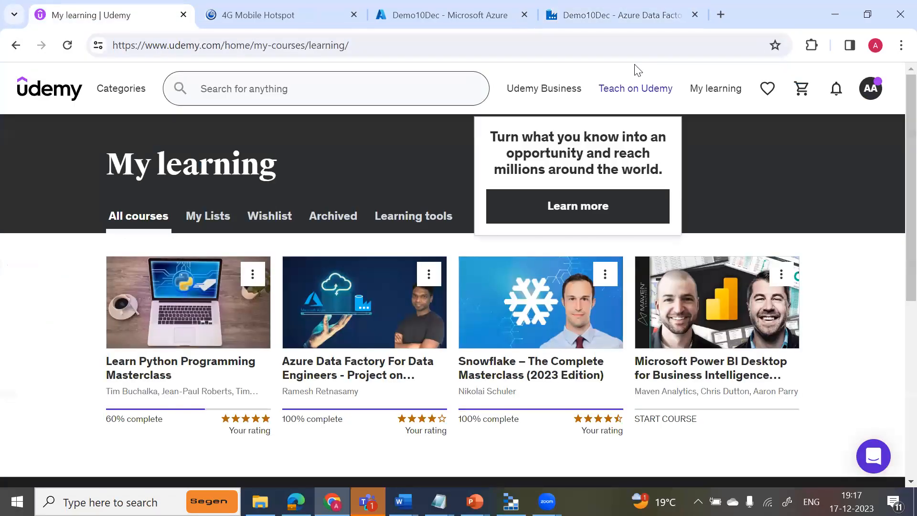
key("alt+Tab")
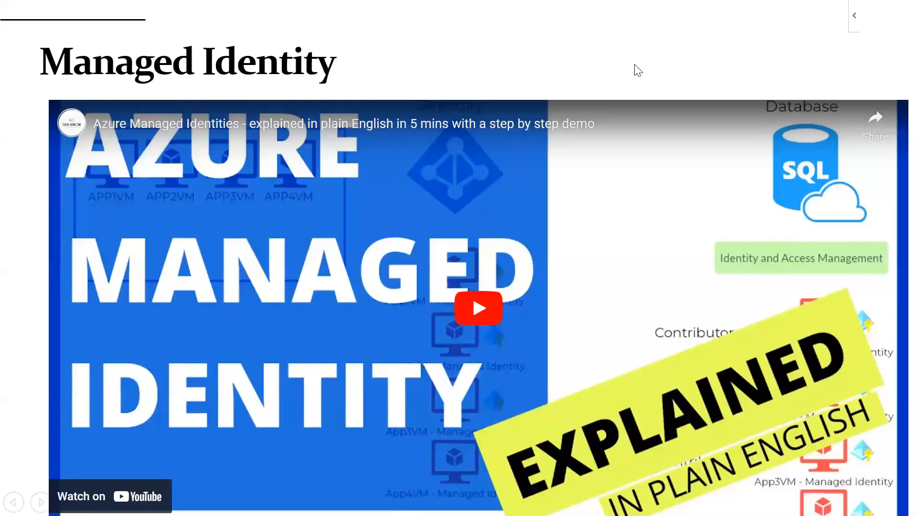
left_click(573, 290)
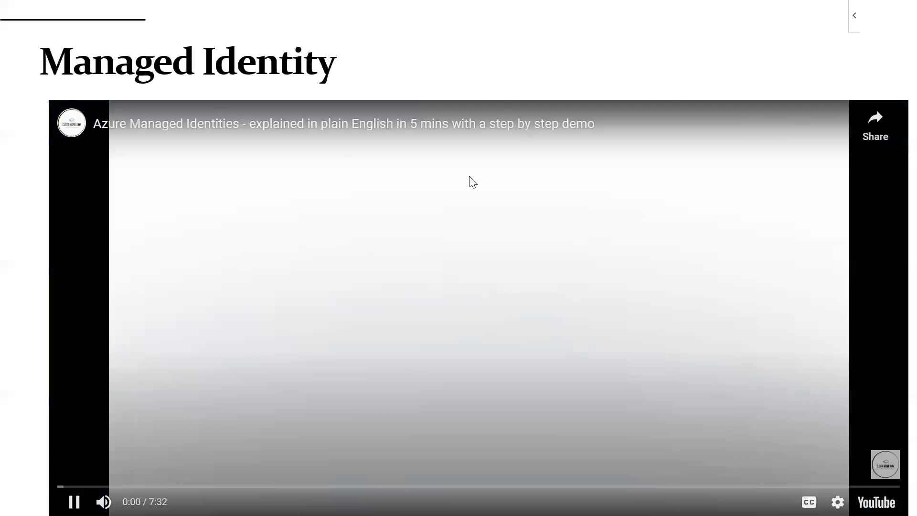
left_click(362, 367)
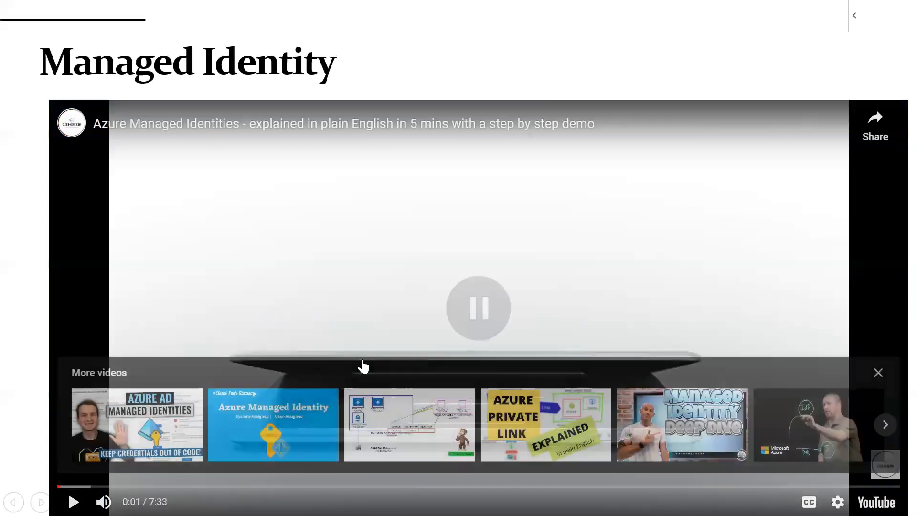
Return to Chrome, move the Udemy page into its own window and open portal.azure.com beside it.
key("alt+Tab")
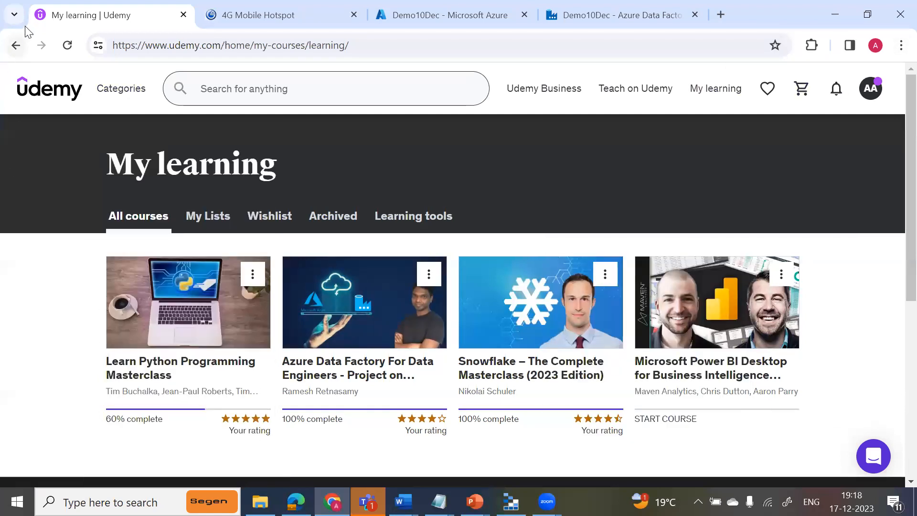
left_click_drag(39, 25, 160, 159)
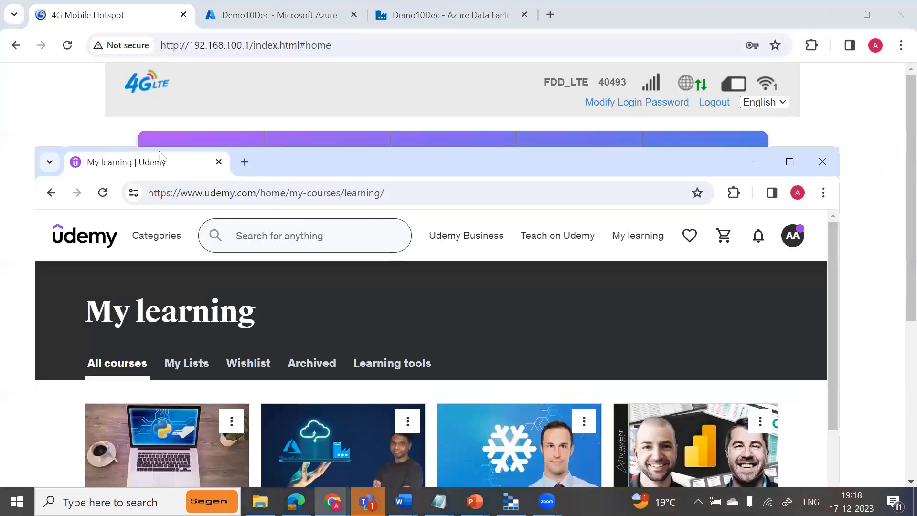
left_click(244, 162)
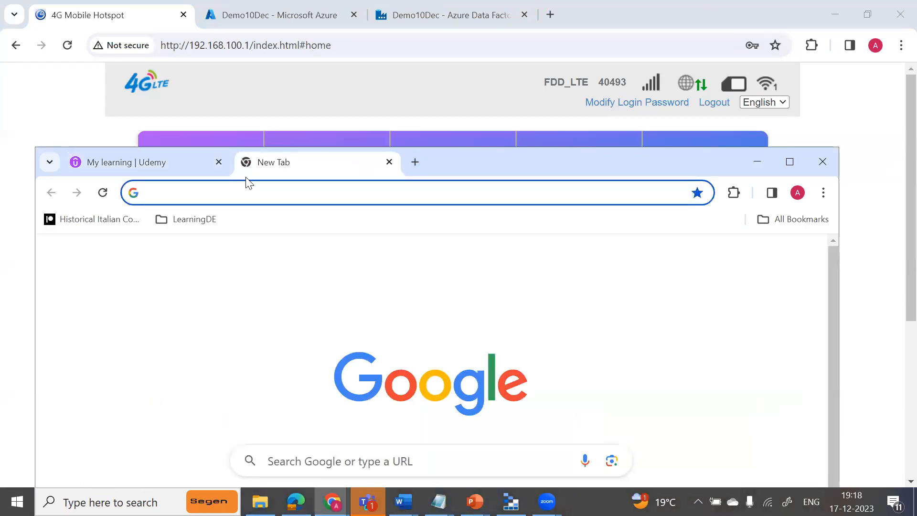
type("por")
key("Right")
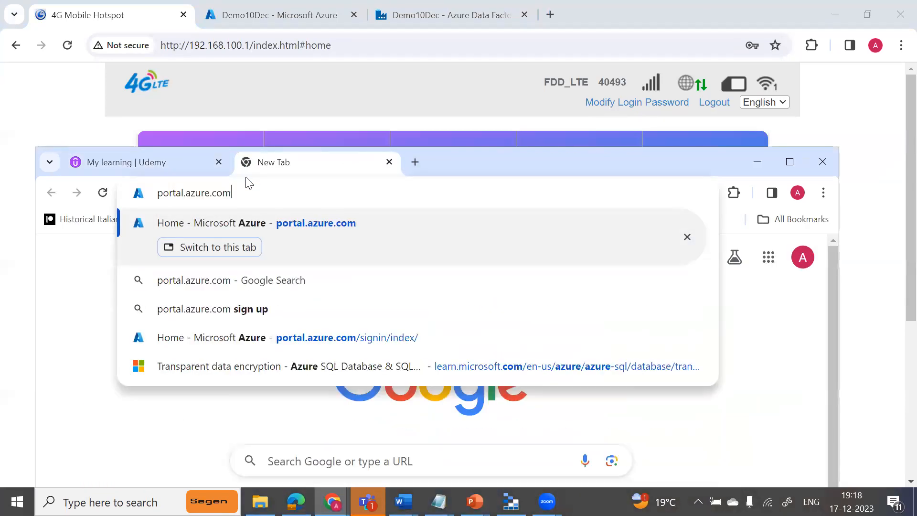
key("Return")
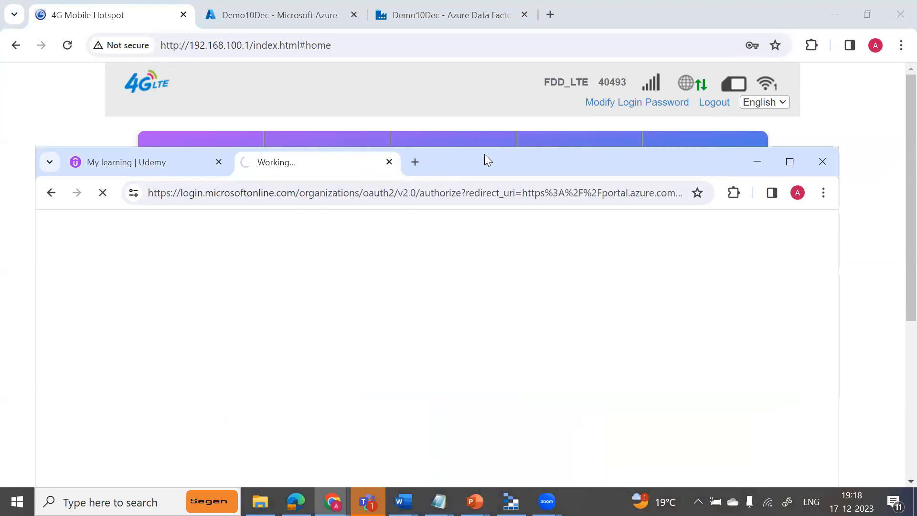
left_click_drag(484, 155, 483, 91)
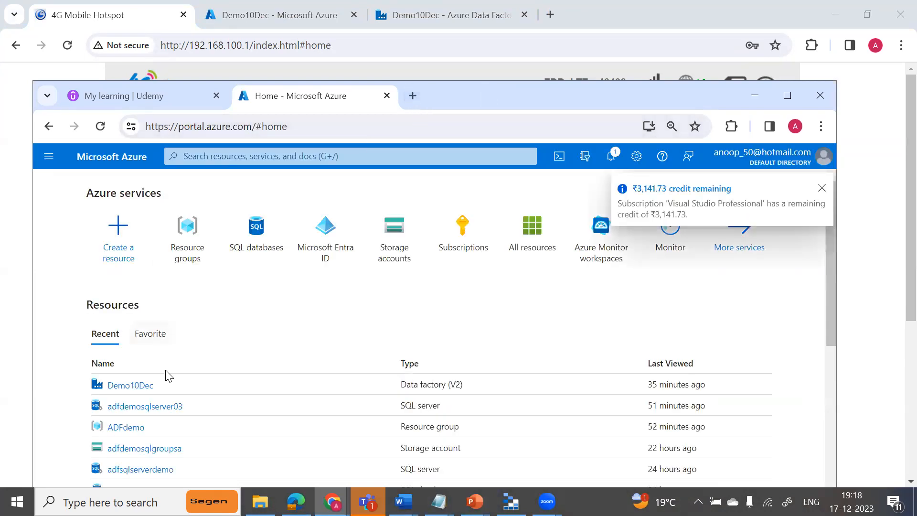
Enable and save the system-assigned managed identity of the Demo10Dec data factory.
left_click(131, 391)
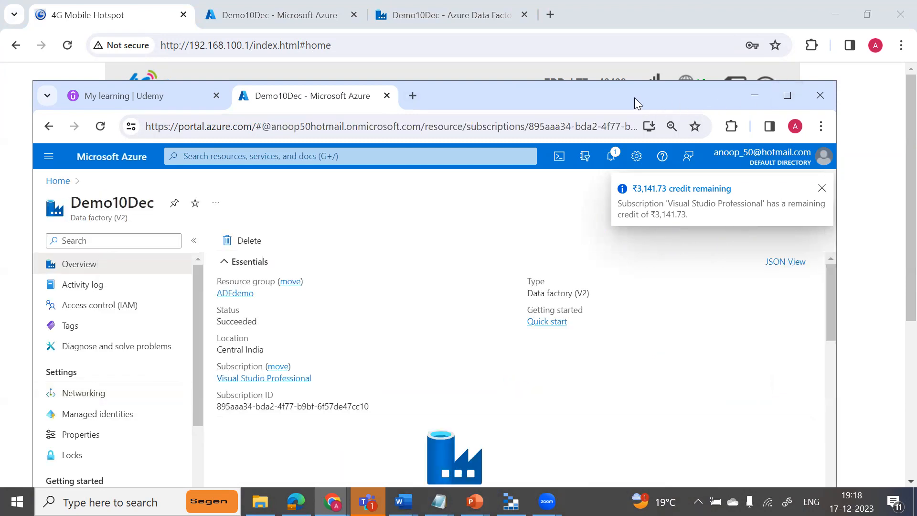
left_click_drag(635, 91, 639, 13)
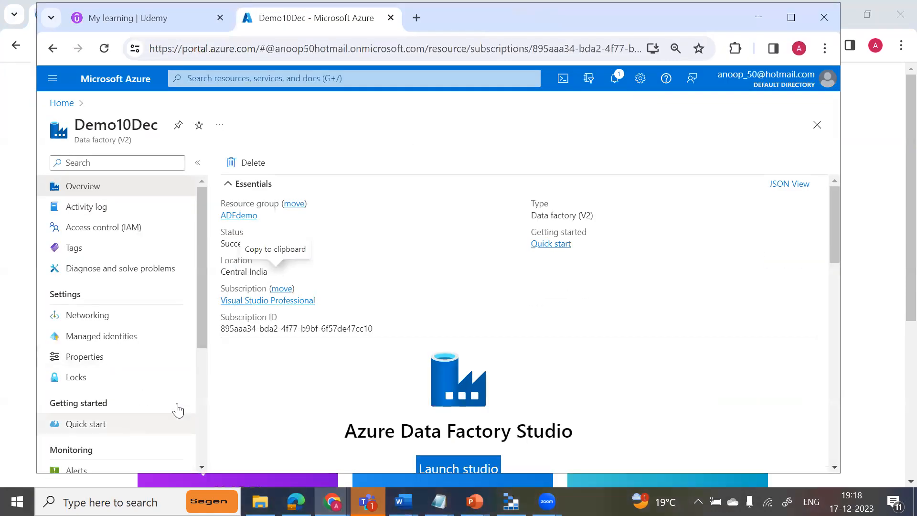
left_click_drag(205, 318, 199, 359)
left_click(110, 263)
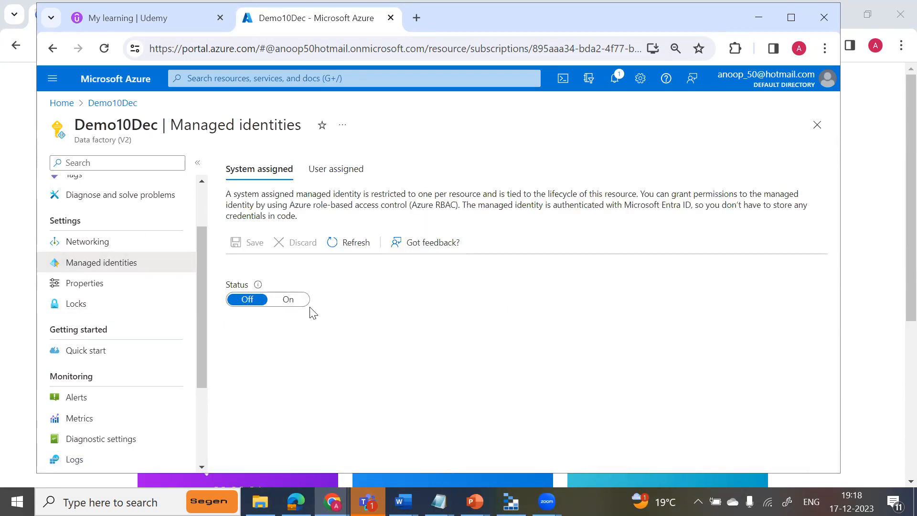
left_click(290, 300)
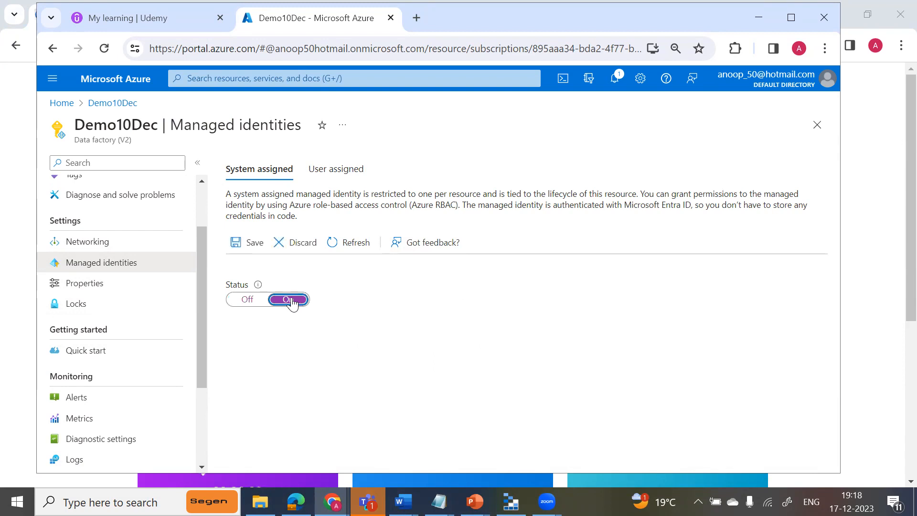
left_click(253, 243)
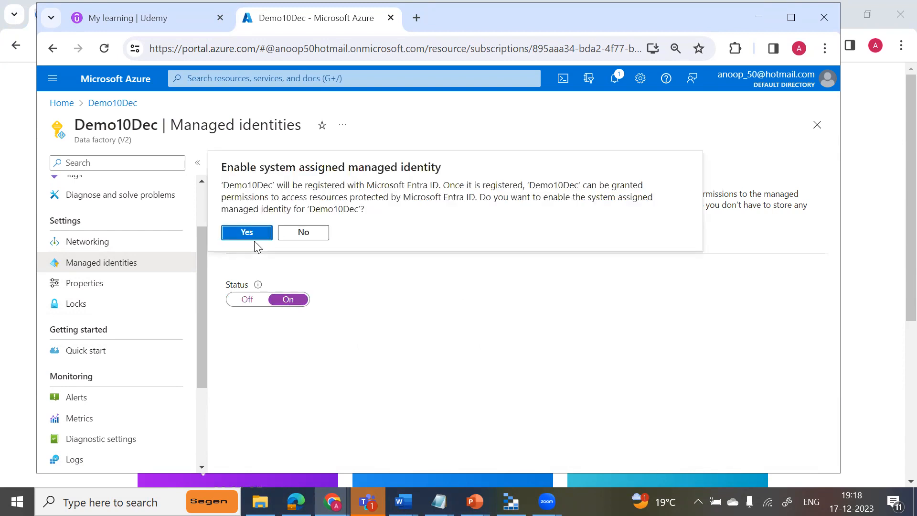
left_click(255, 239)
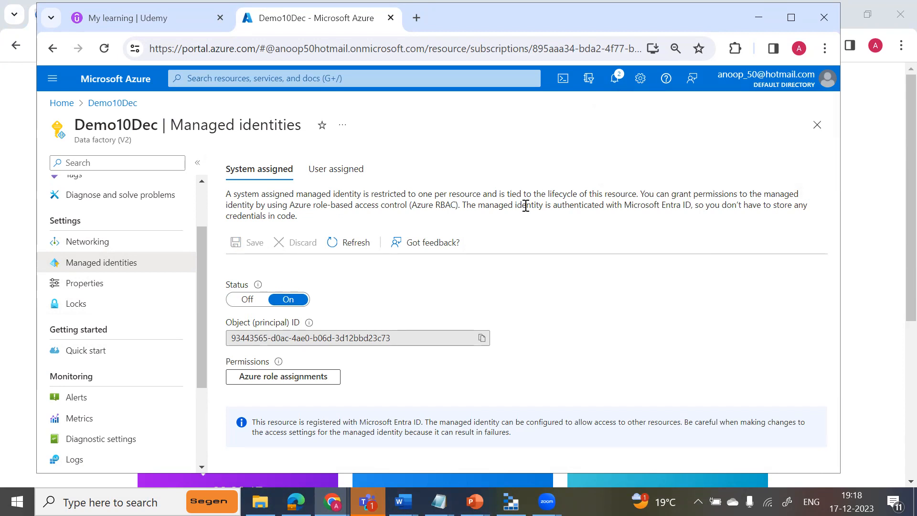
Open the adfdemodatabase03 database from the portal's list of SQL databases.
left_click(62, 103)
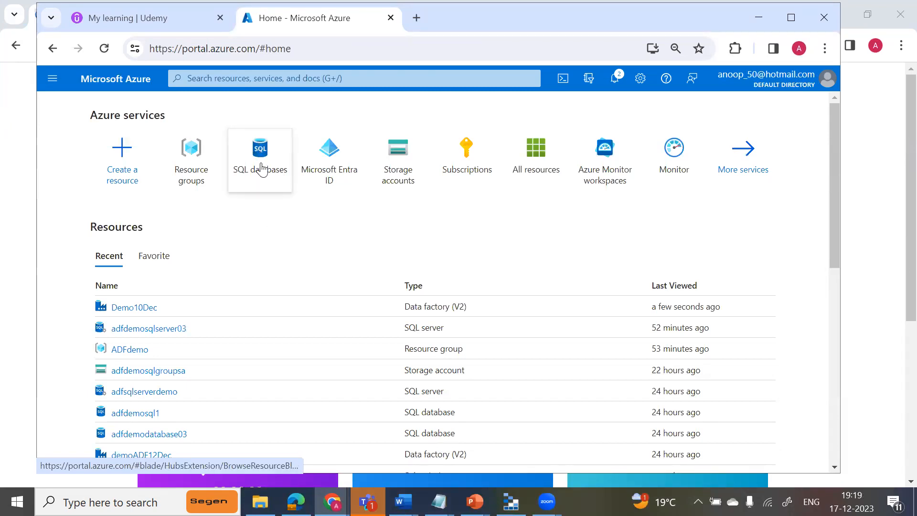
mouse_move(261, 168)
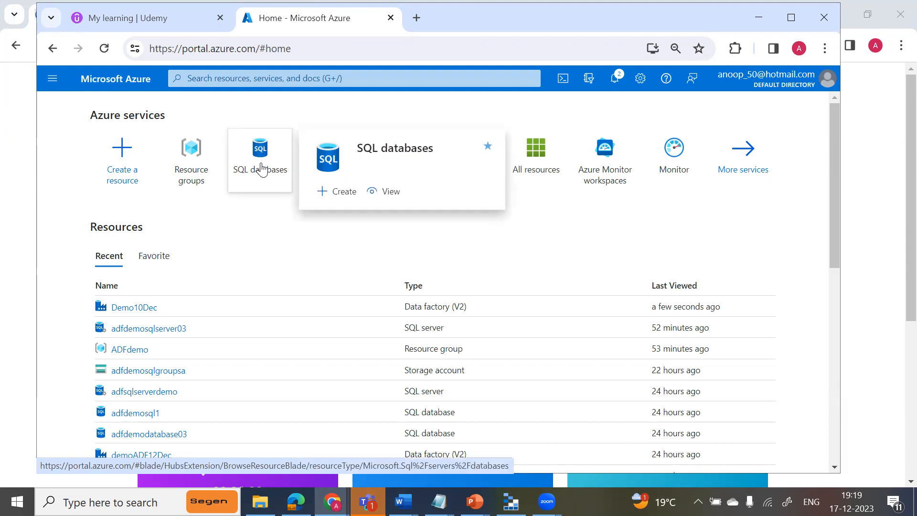
left_click(252, 172)
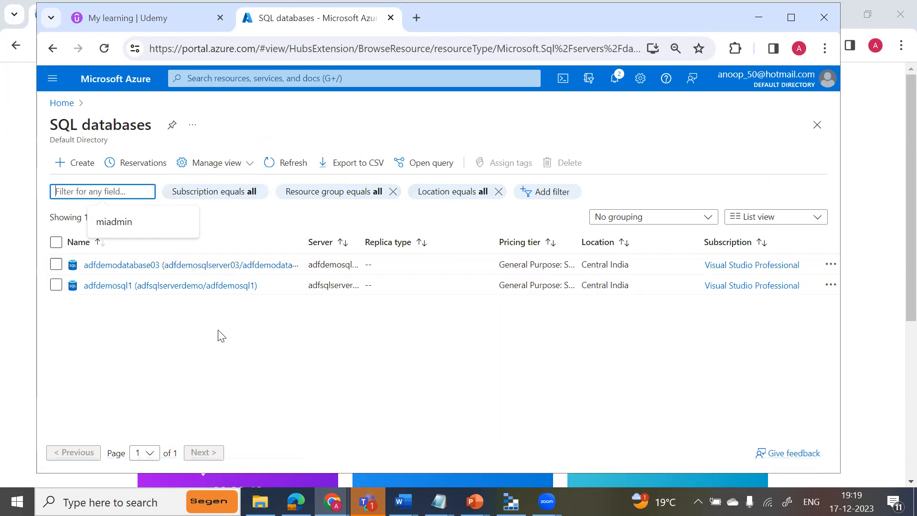
left_click(236, 265)
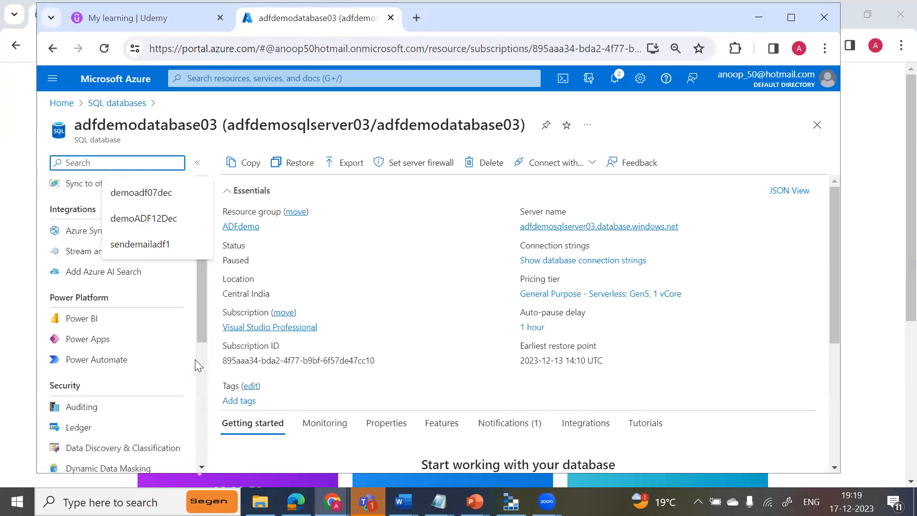
Open the query editor for adfdemodatabase03 and try to sign in with Microsoft Entra authentication.
left_click_drag(202, 325, 196, 253)
left_click(107, 276)
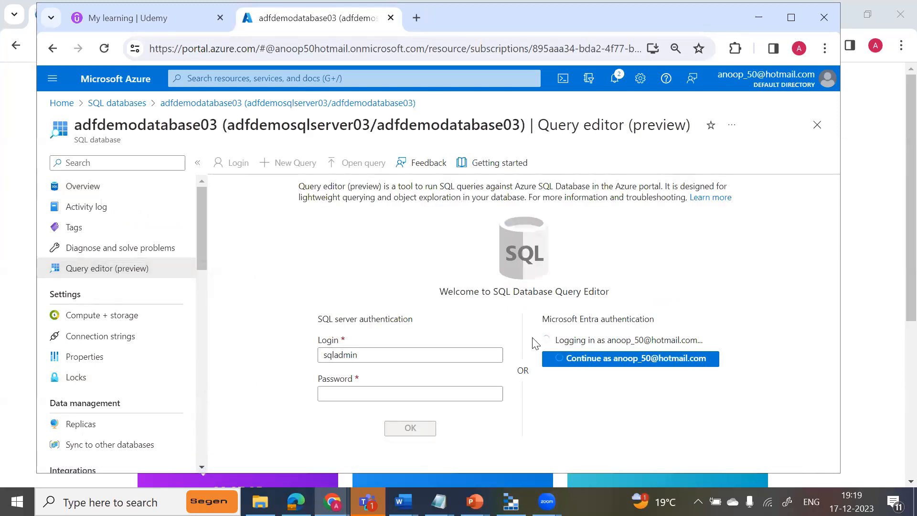
left_click(635, 358)
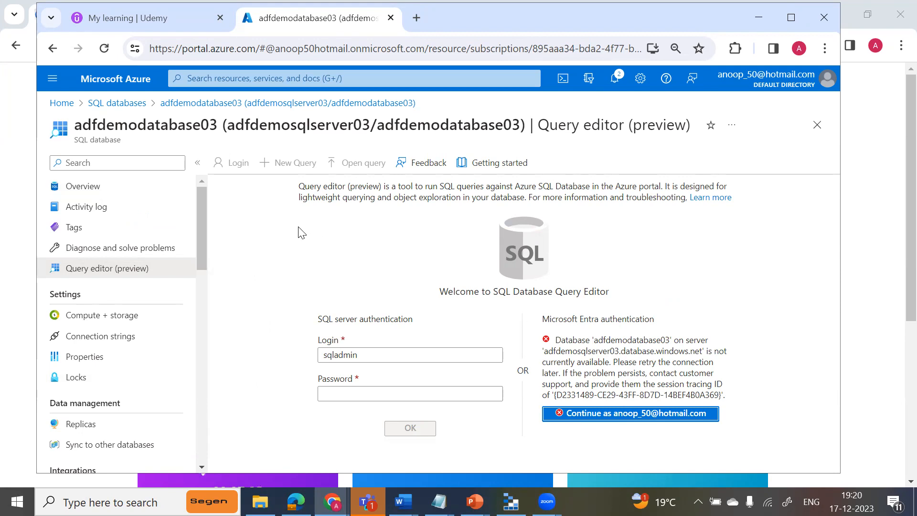
left_click(62, 103)
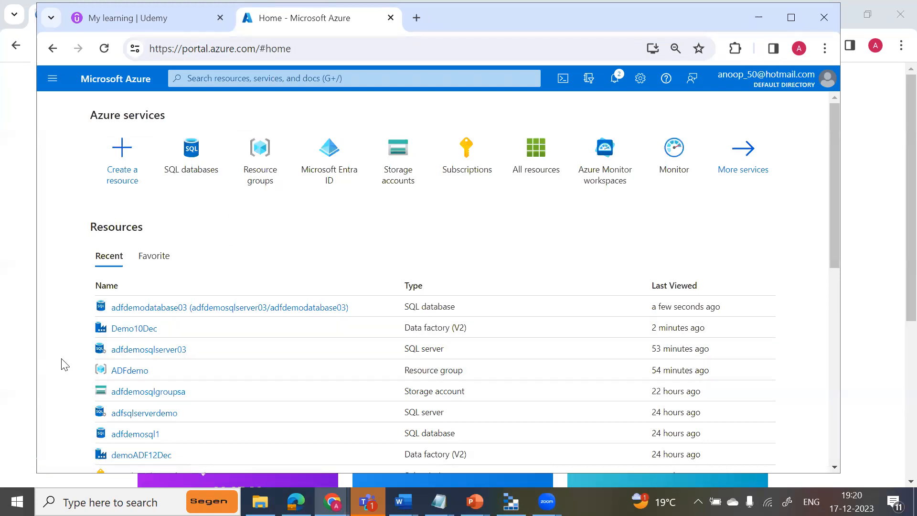
scroll(62, 394, "down", 3)
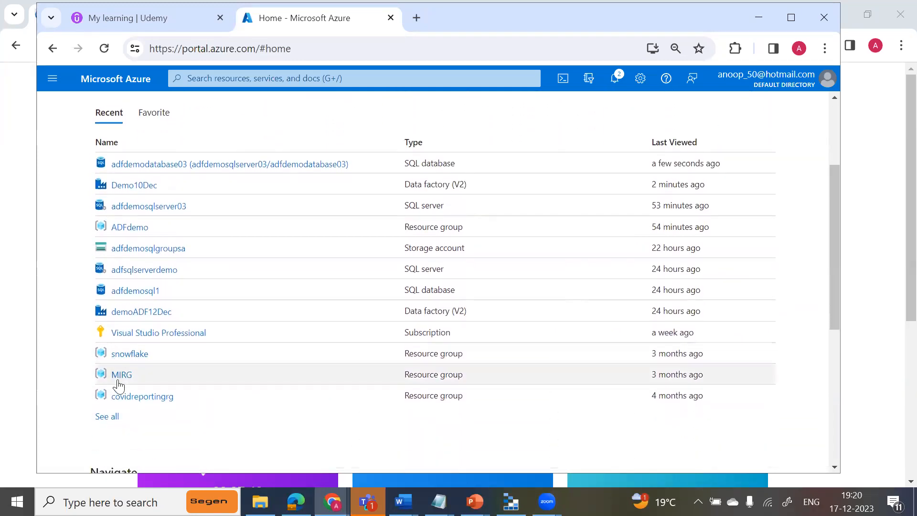
left_click(120, 292)
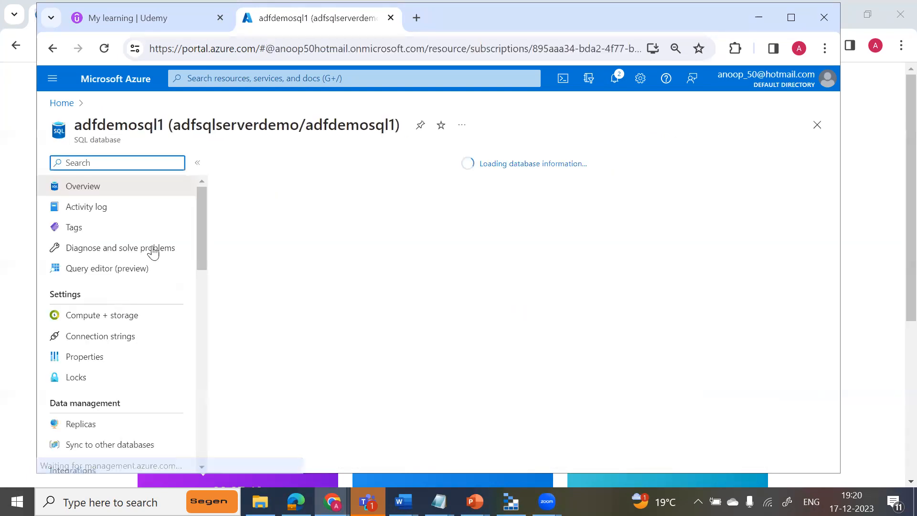
Open the adfdemosqlserver03 SQL server from the ADFdemo resource group and bring its security settings into reach.
left_click(62, 103)
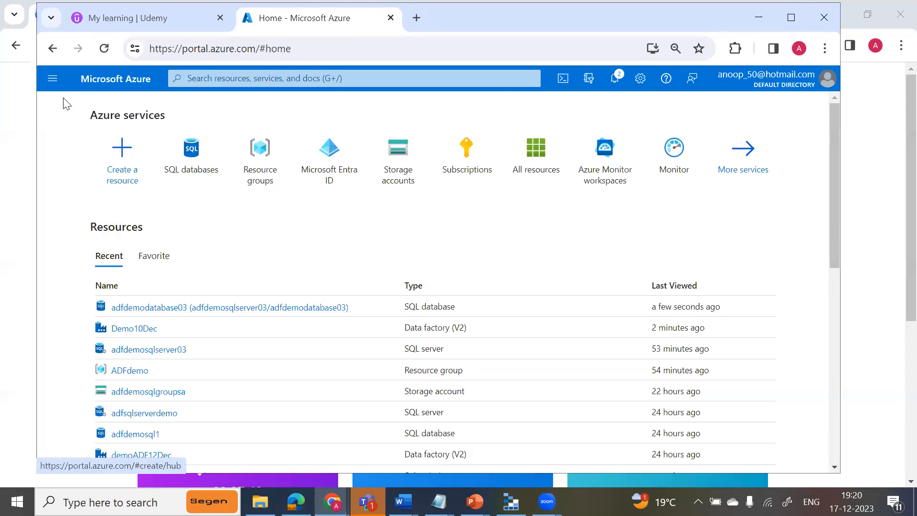
left_click(258, 178)
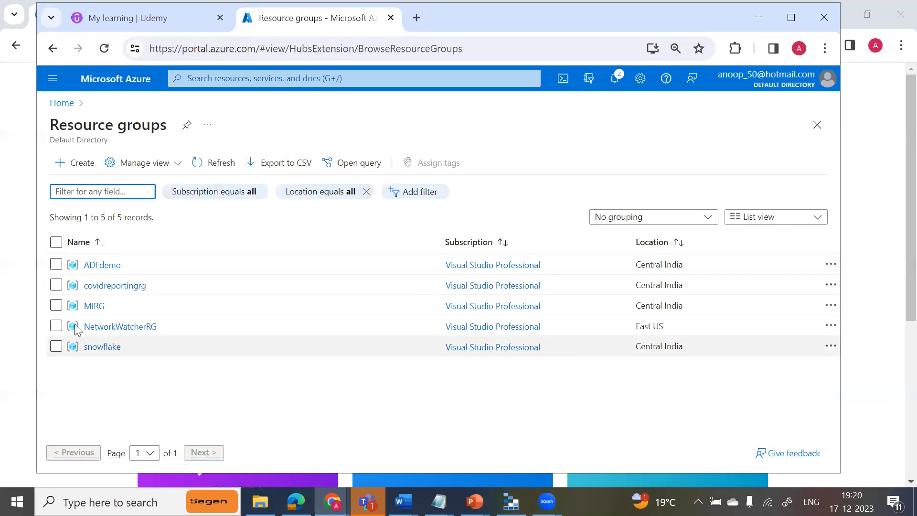
left_click(92, 264)
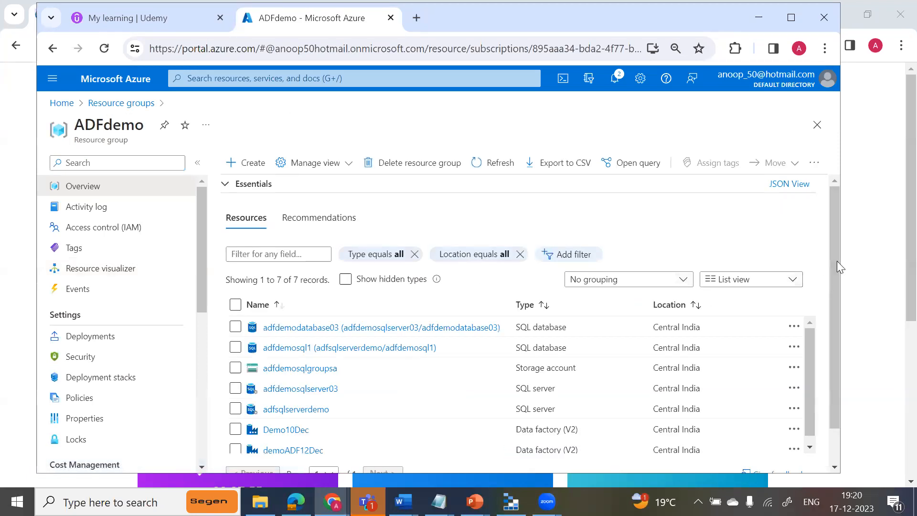
scroll(837, 224, "down", 2)
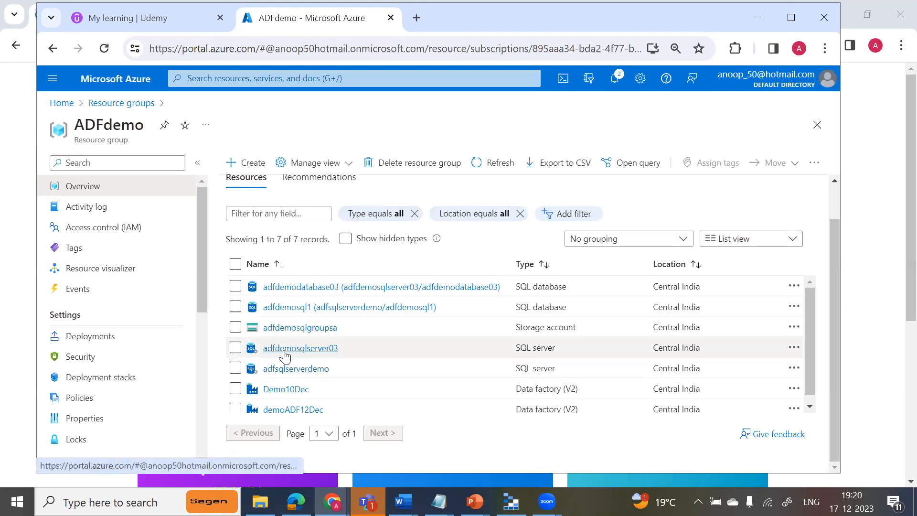
left_click(302, 352)
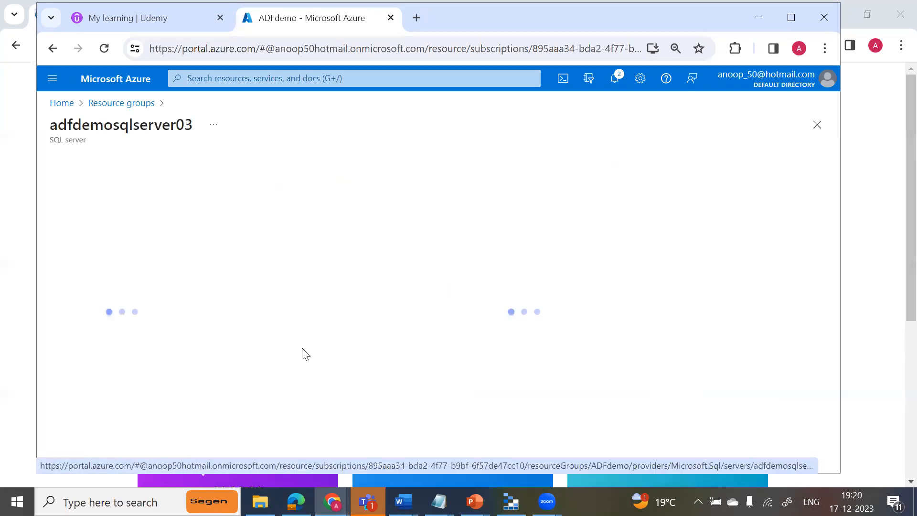
left_click_drag(201, 266, 213, 386)
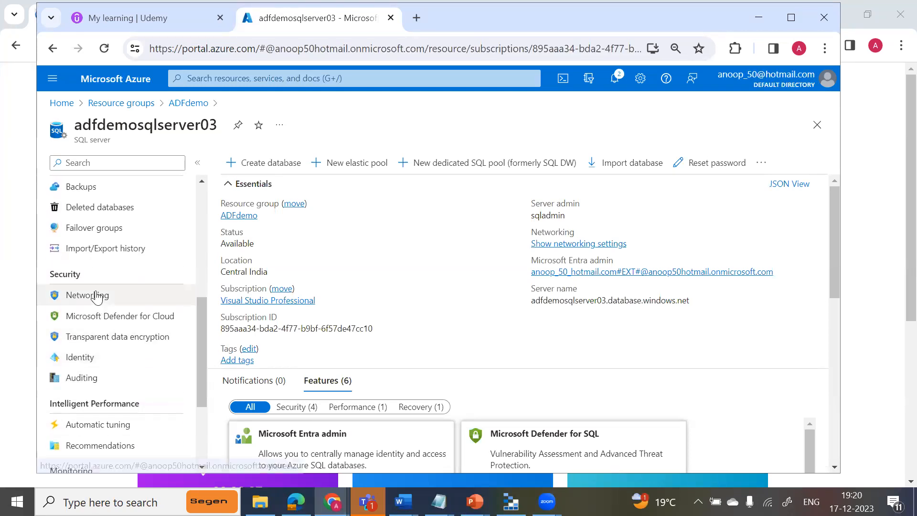
Add a firewall rule for the current client IPv4 address to the networking settings of adfdemosqlserver03 and save it.
left_click(97, 297)
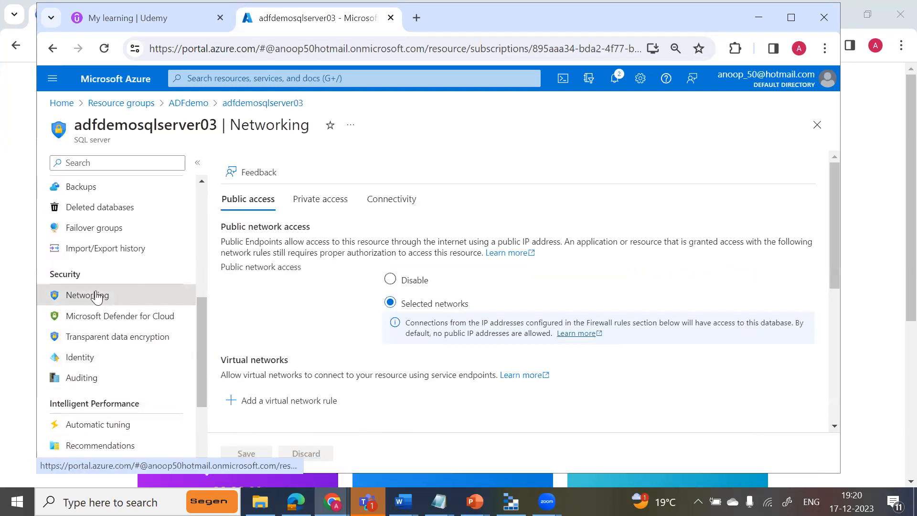
left_click_drag(833, 250, 854, 371)
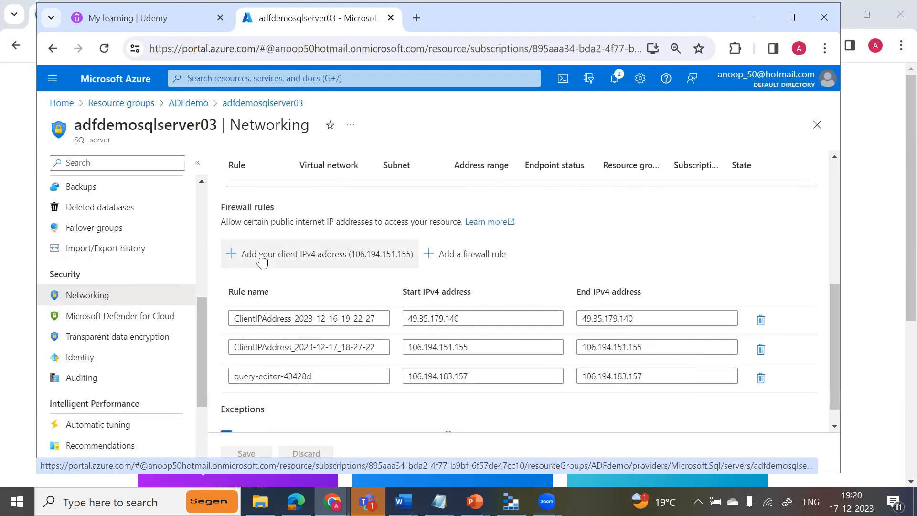
left_click(280, 256)
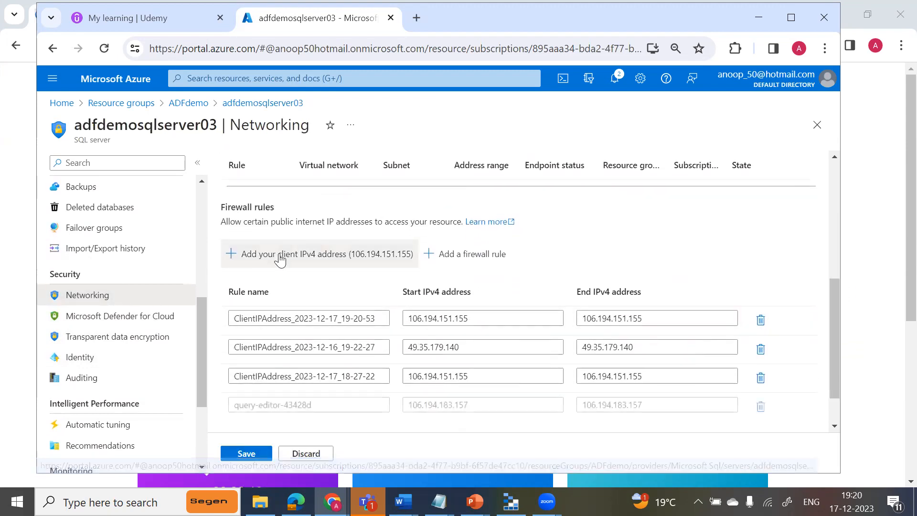
left_click(258, 456)
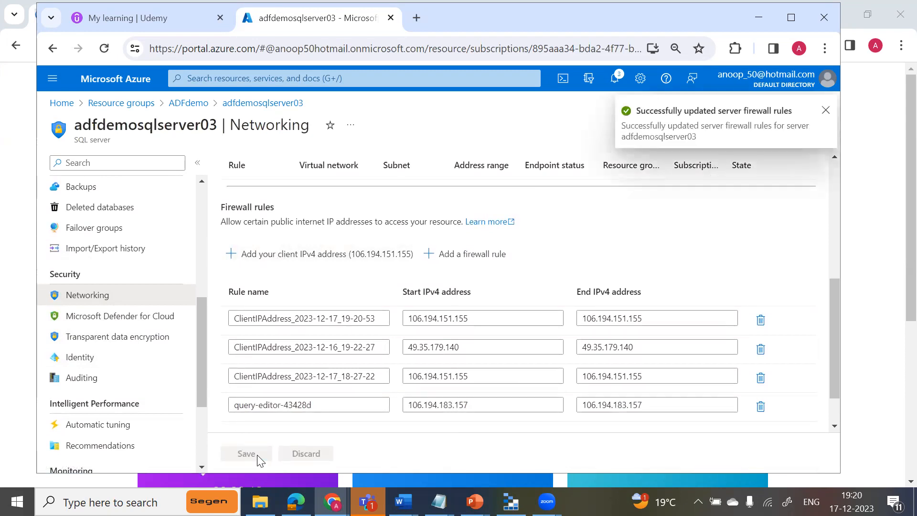
Open the query editor of adfdemodatabase03 from the server's SQL databases and sign in with Microsoft Entra authentication.
left_click(202, 206)
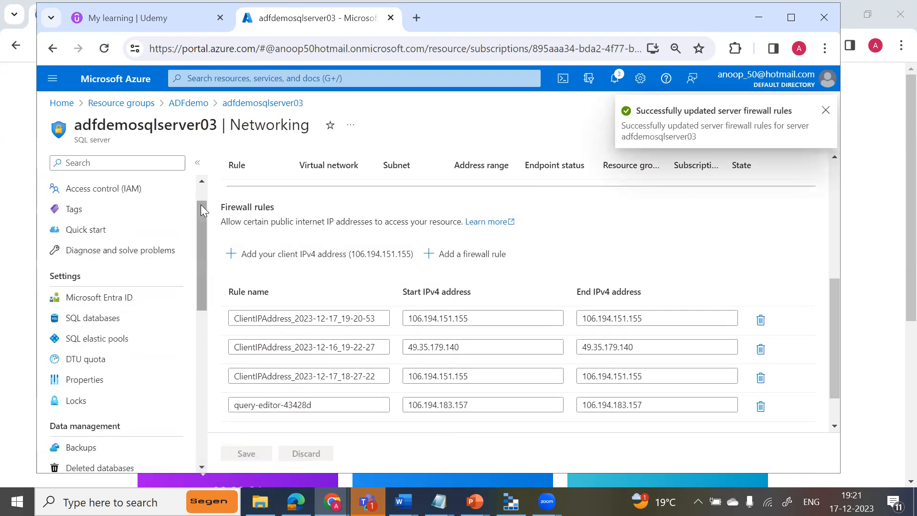
left_click(93, 321)
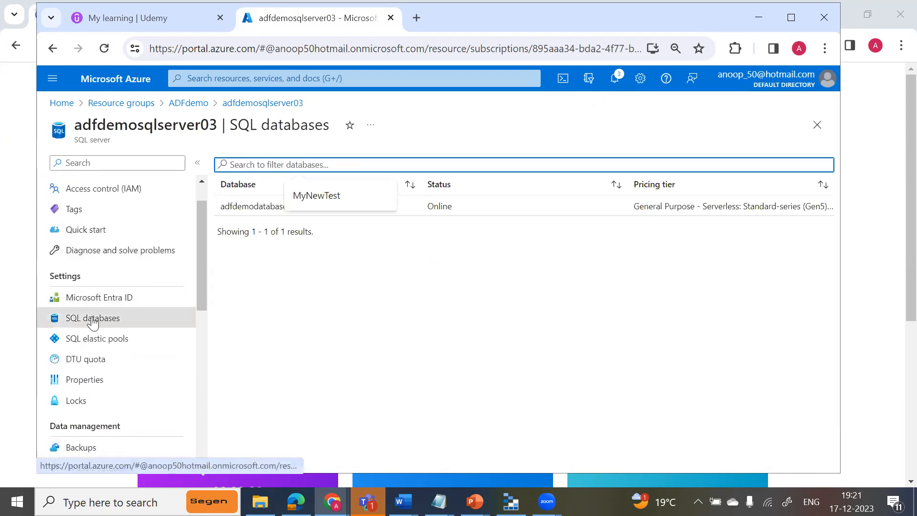
left_click(262, 214)
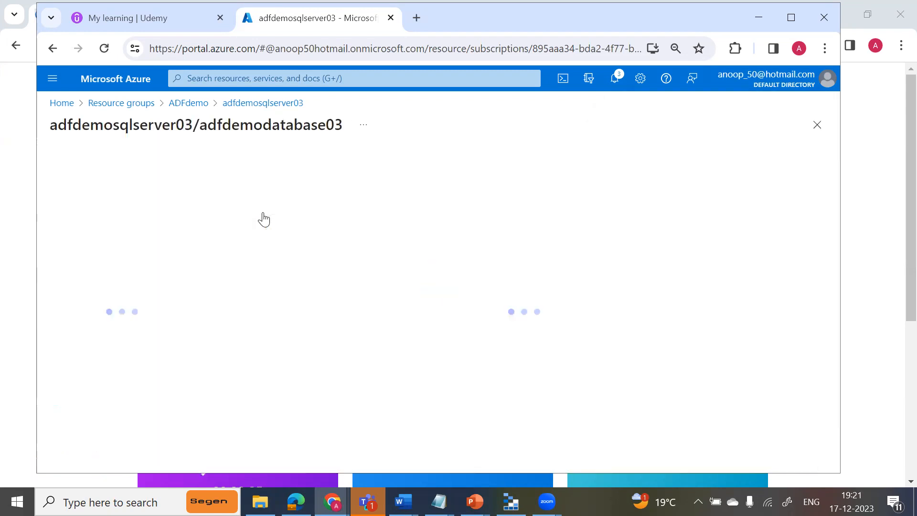
mouse_move(199, 256)
left_mouse_down()
mouse_move(200, 276)
mouse_move(198, 260)
left_mouse_up()
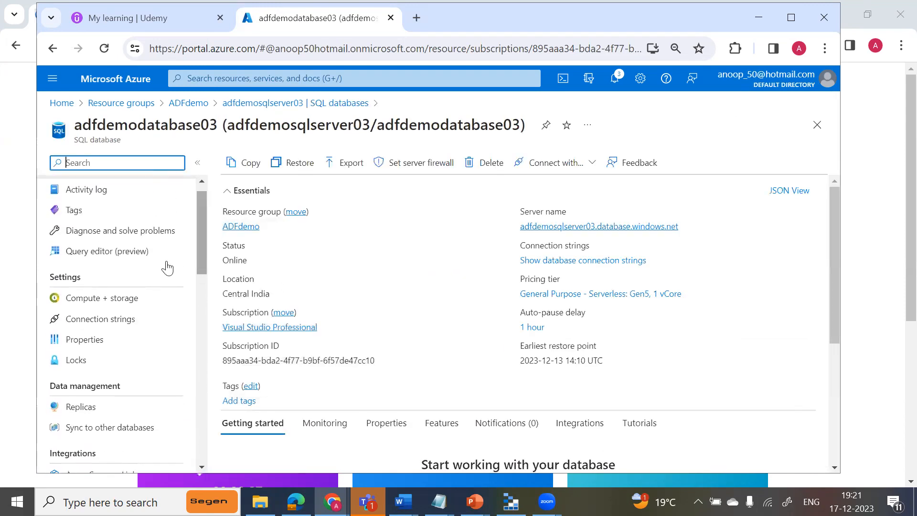
left_click(137, 262)
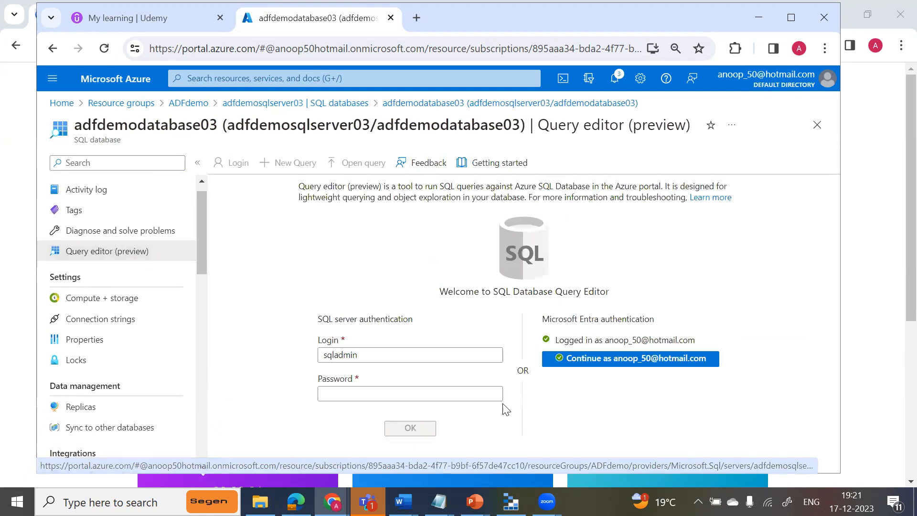
left_click(614, 364)
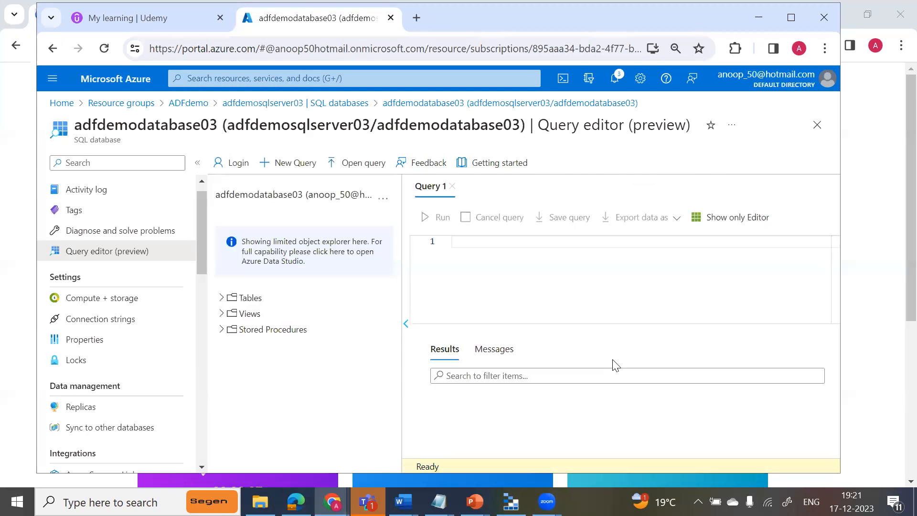
Copy the CREATE USER and ALTER ROLE statements from the Notepad file "command to add ADR user to sql" into Query 1.
left_click(438, 501)
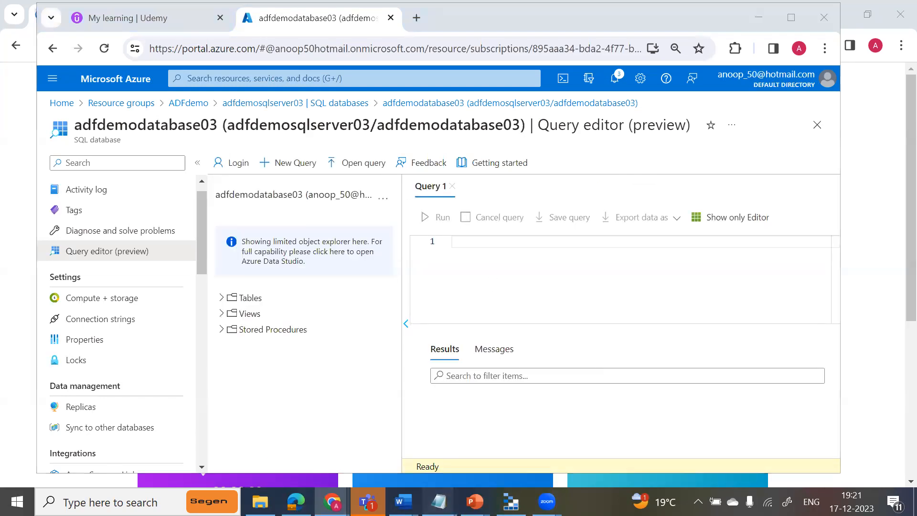
left_click(572, 436)
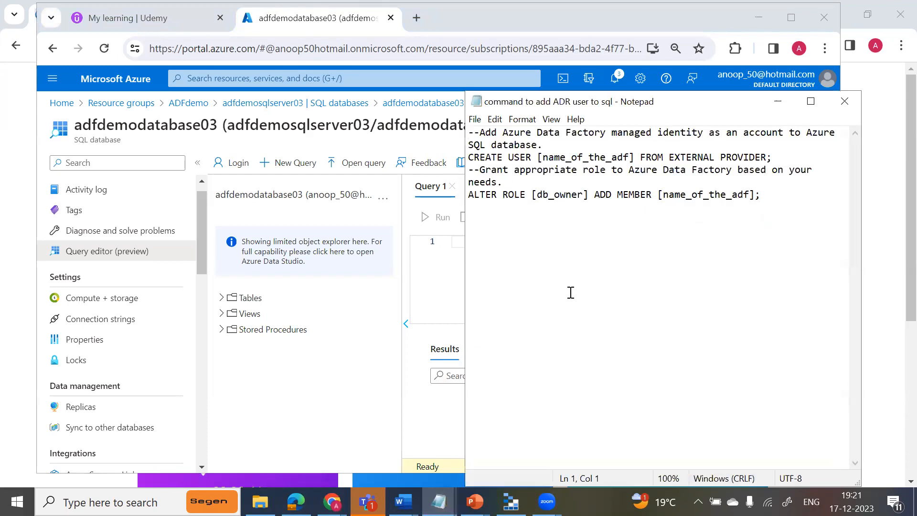
left_click_drag(789, 194, 469, 157)
key("ctrl+c")
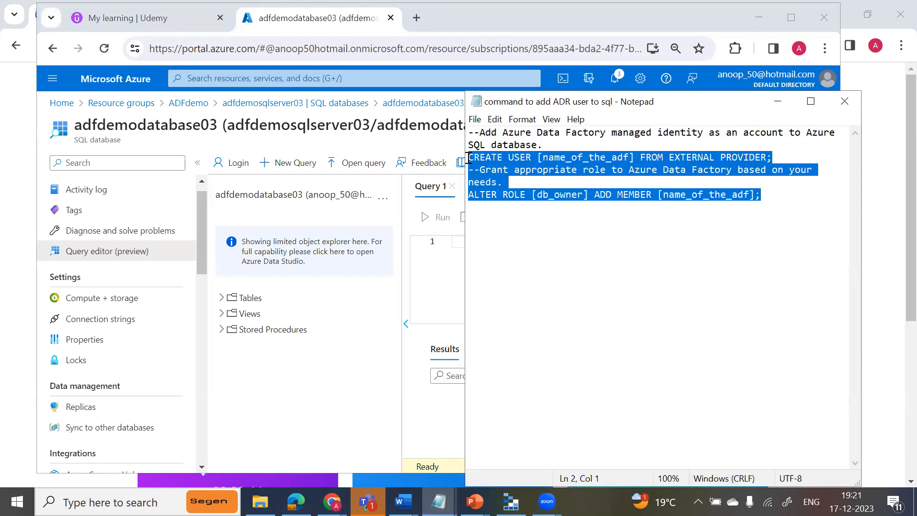
left_click(444, 245)
key("ctrl+v")
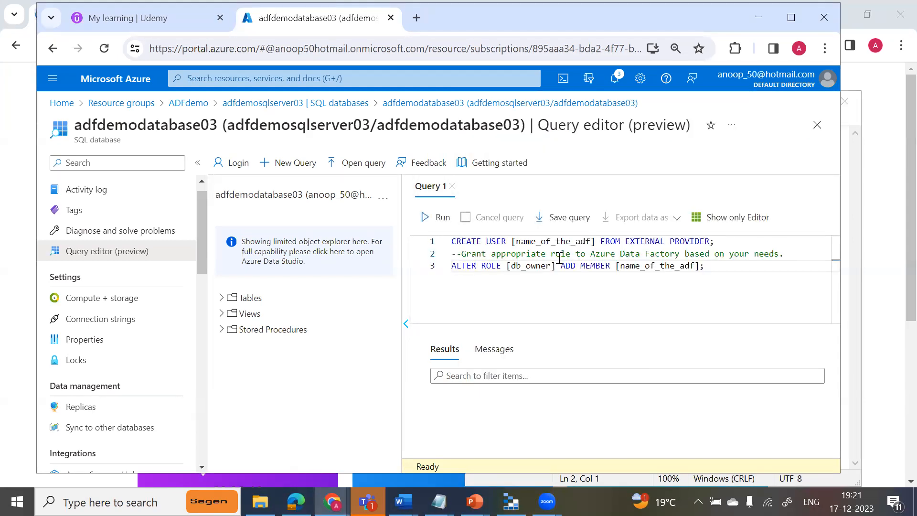
Delete the [name_of_the_adf] placeholder from the CREATE USER statement.
left_click(597, 245)
key("BackSpace")
key("BackSpace")
key("BackSpace")
key("BackSpace")
key("BackSpace")
key("BackSpace")
key("BackSpace")
key("BackSpace")
key("BackSpace")
key("BackSpace")
key("BackSpace")
key("BackSpace")
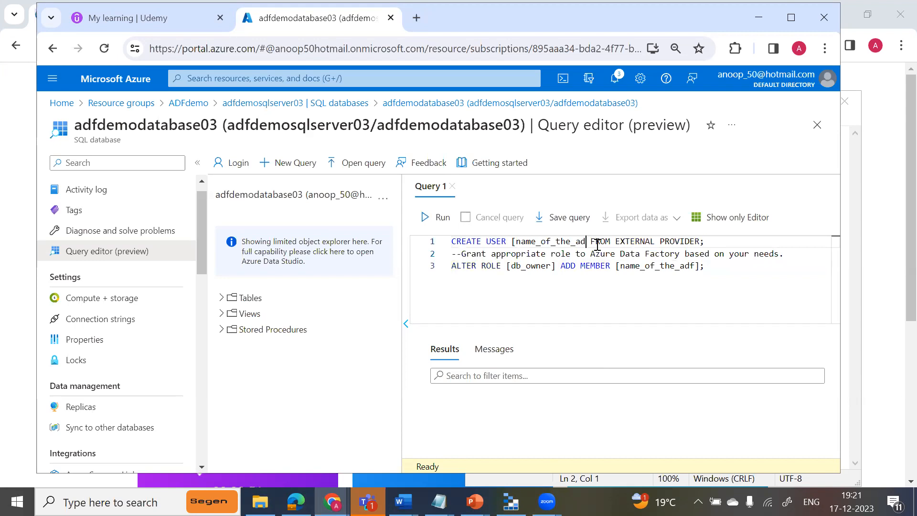
key("BackSpace")
key("BackSpace")
key("BackSpace")
key("BackSpace")
key("BackSpace")
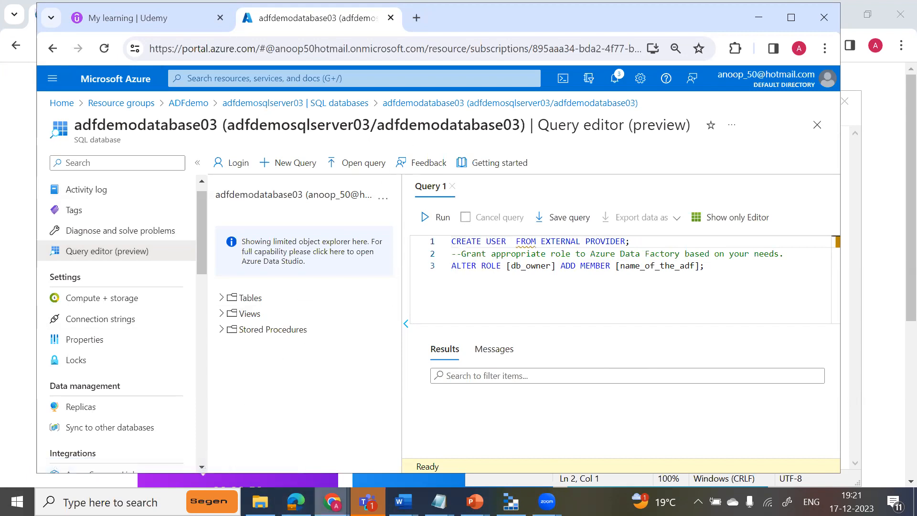
Open the ADFdemo resource group in the other Chrome window's Azure portal and look up the data factory's name.
mouse_move(333, 501)
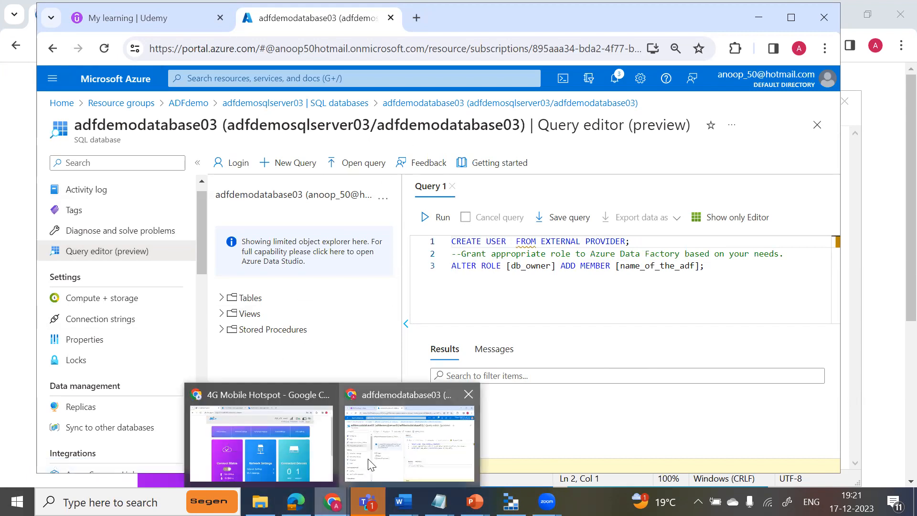
left_click(308, 420)
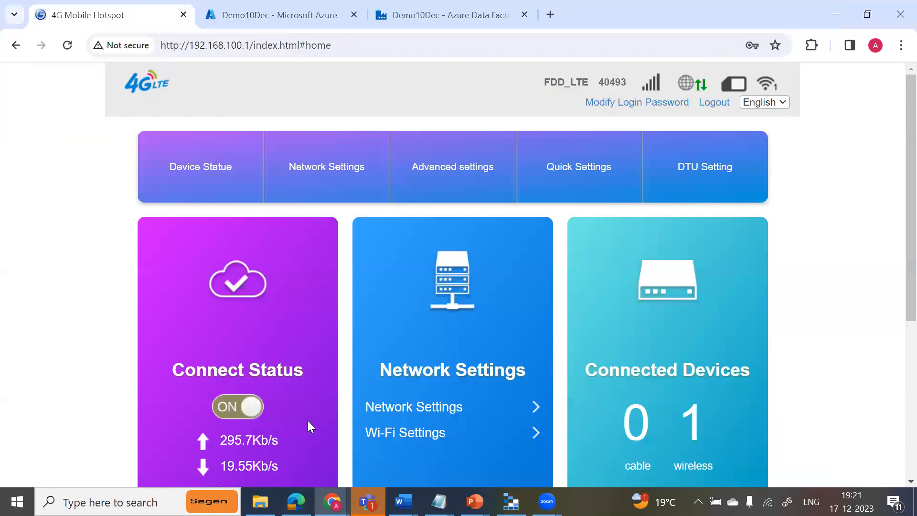
left_click(304, 55)
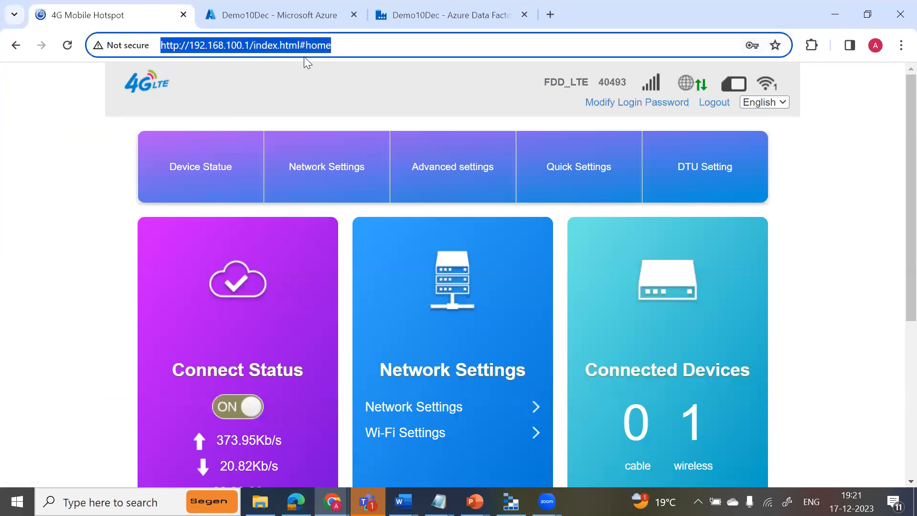
type("p")
key("Return")
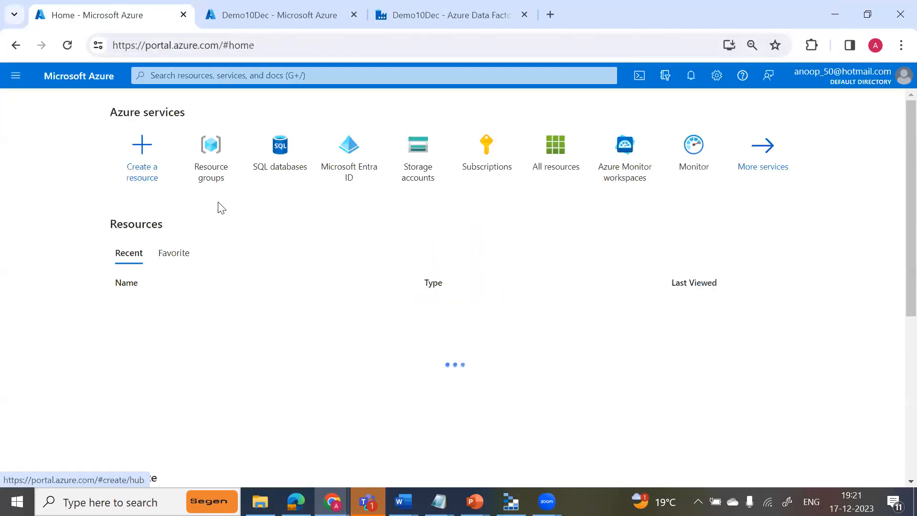
left_click(213, 150)
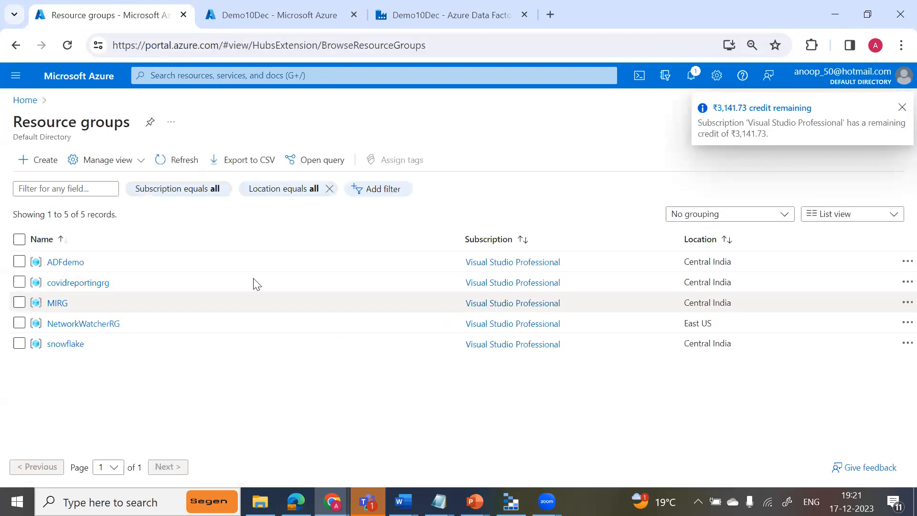
left_click(62, 262)
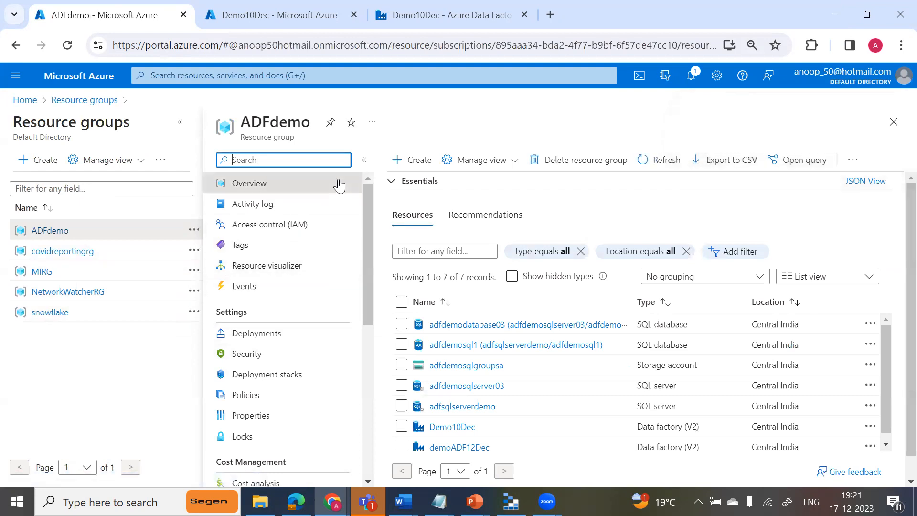
left_click(364, 160)
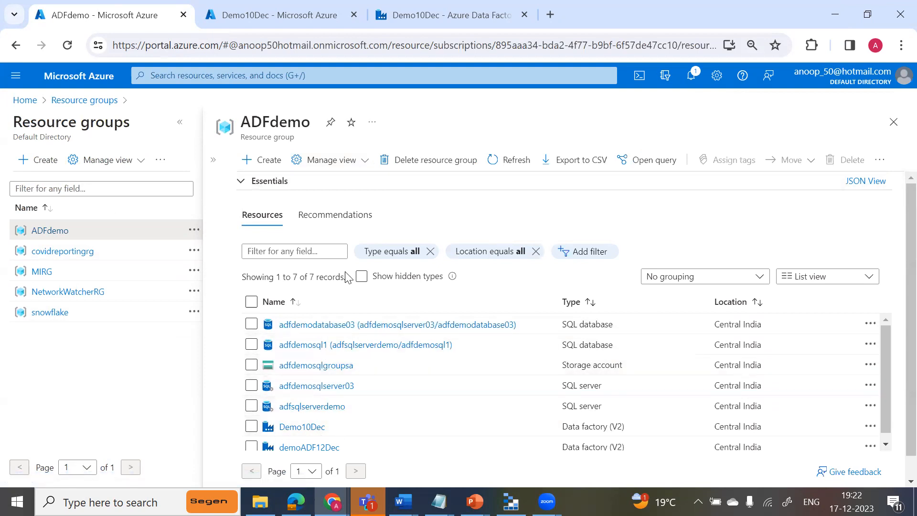
Enter DemoDec10 as the user name in the CREATE USER statement of the query.
key("alt+Tab")
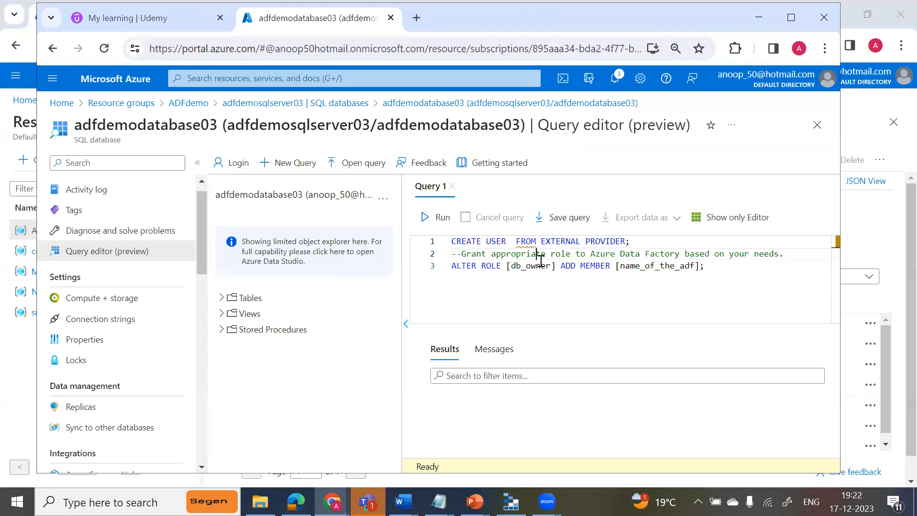
key("Left")
key("Left")
key("Left")
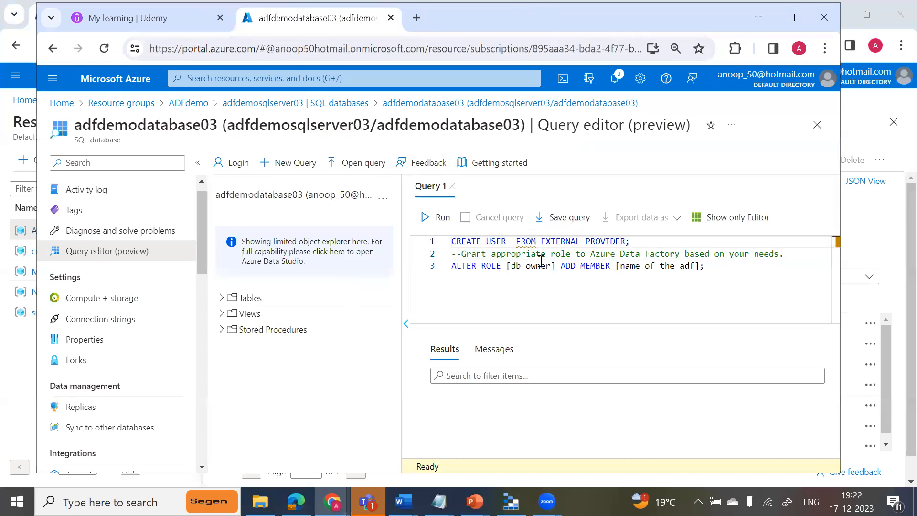
type("DA")
key("BackSpace")
key("BackSpace")
key("alt+Tab")
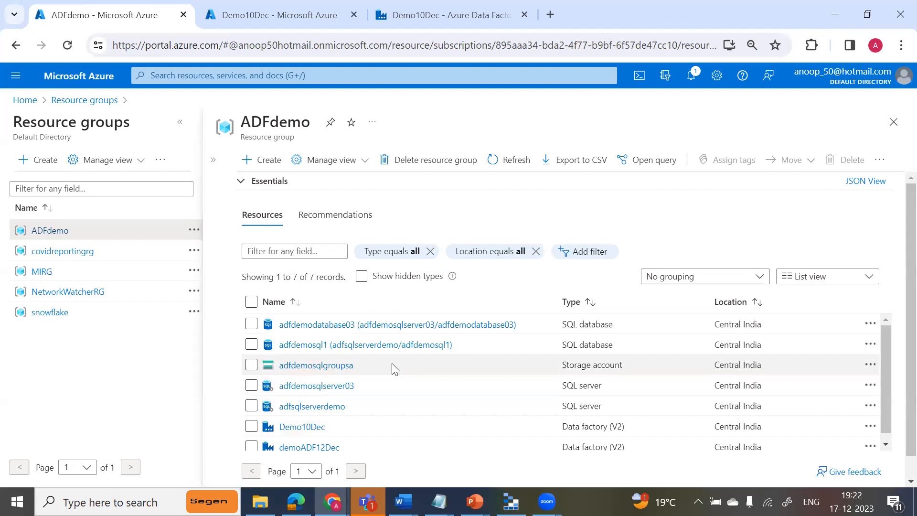
key("alt+Tab")
type("De")
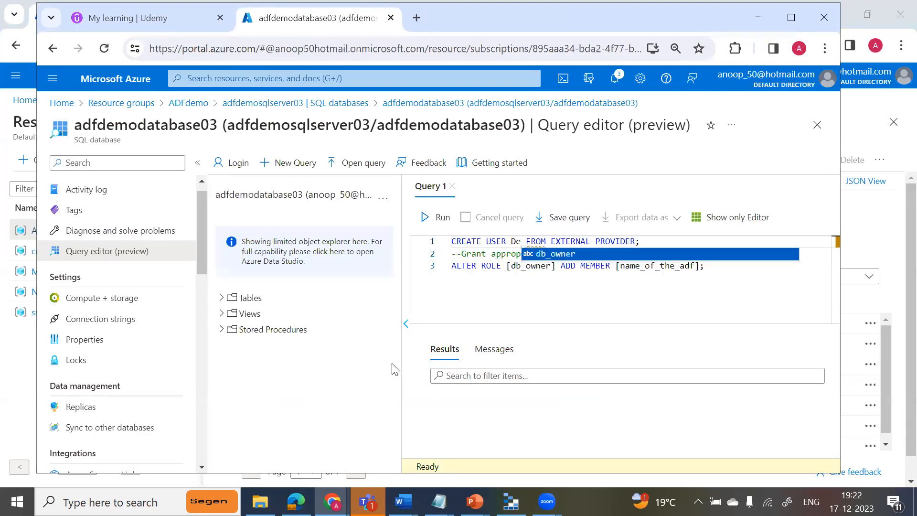
type("moDec10")
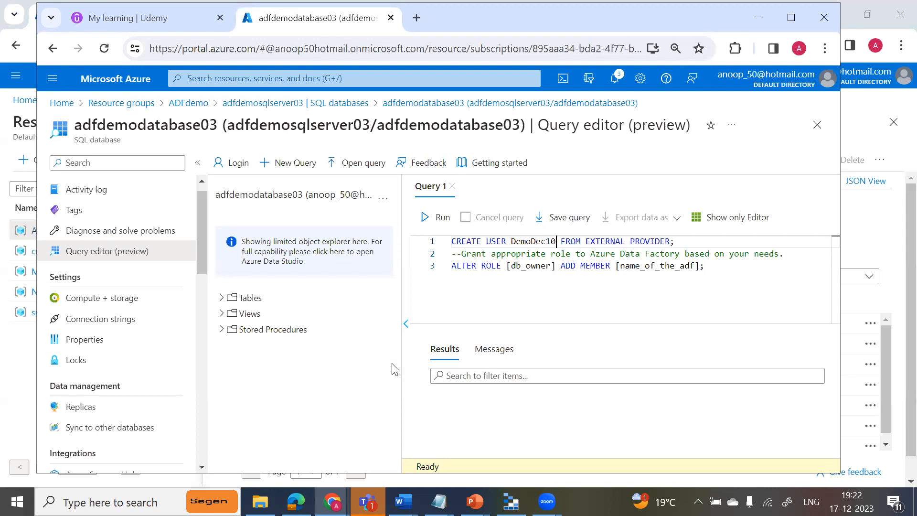
Delete the end of the db_owner role name in the ALTER ROLE statement and retype it.
left_click(560, 266)
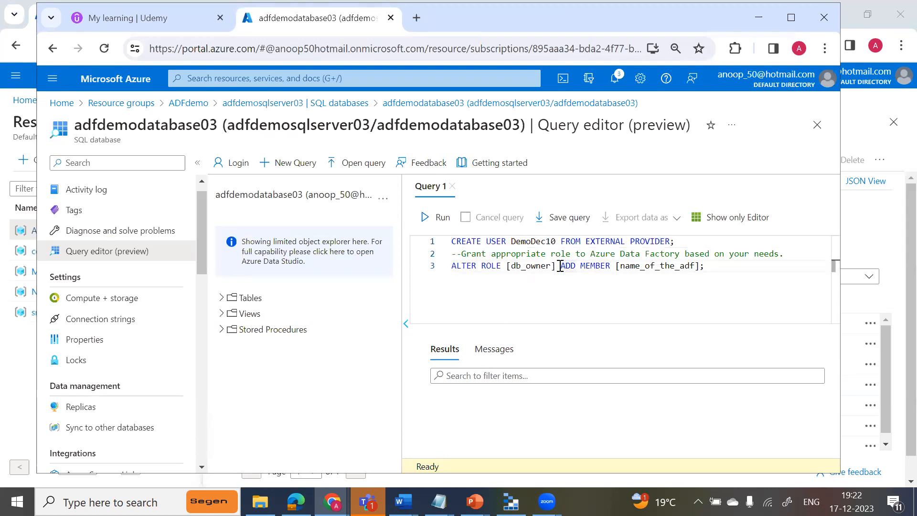
key("BackSpace")
key("BackSpace")
key("BackSpace")
key("BackSpace")
key("BackSpace")
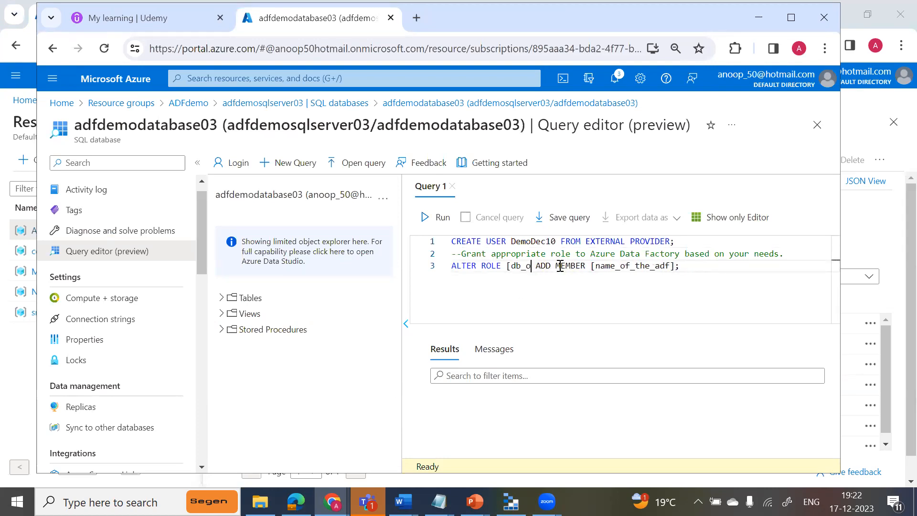
type("n")
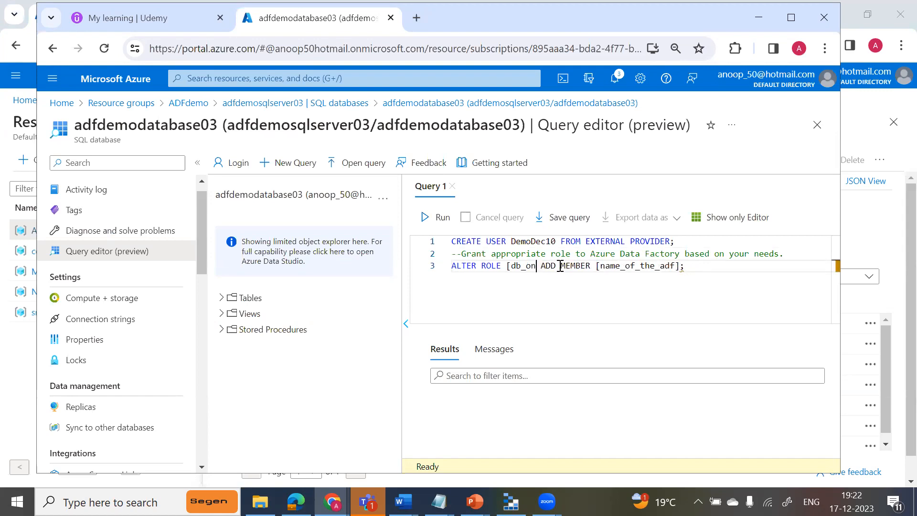
type("ner")
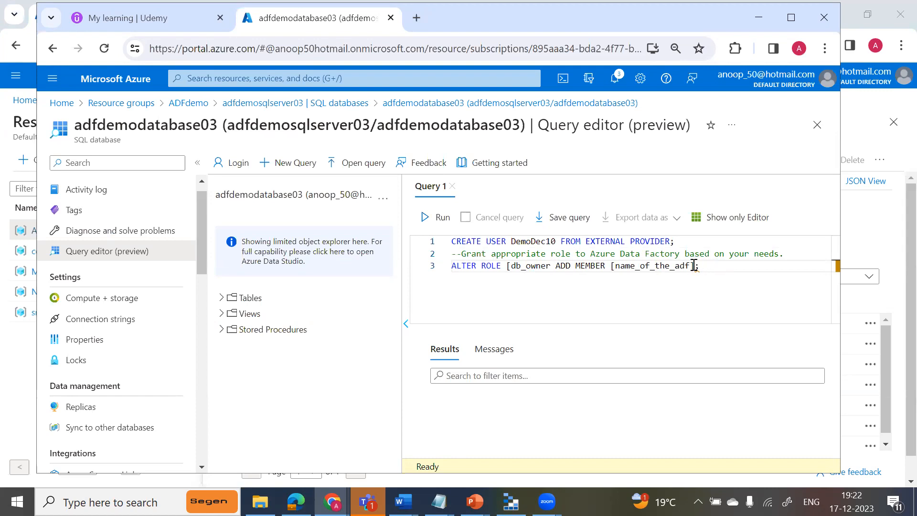
Replace the name_of_the_adf placeholder in the ALTER ROLE statement with DemoDec10 and run the query.
key("BackSpace")
key("BackSpace")
key("BackSpace")
key("BackSpace")
key("BackSpace")
key("BackSpace")
key("BackSpace")
key("BackSpace")
key("BackSpace")
key("BackSpace")
key("BackSpace")
key("BackSpace")
key("BackSpace")
key("BackSpace")
key("BackSpace")
type("De")
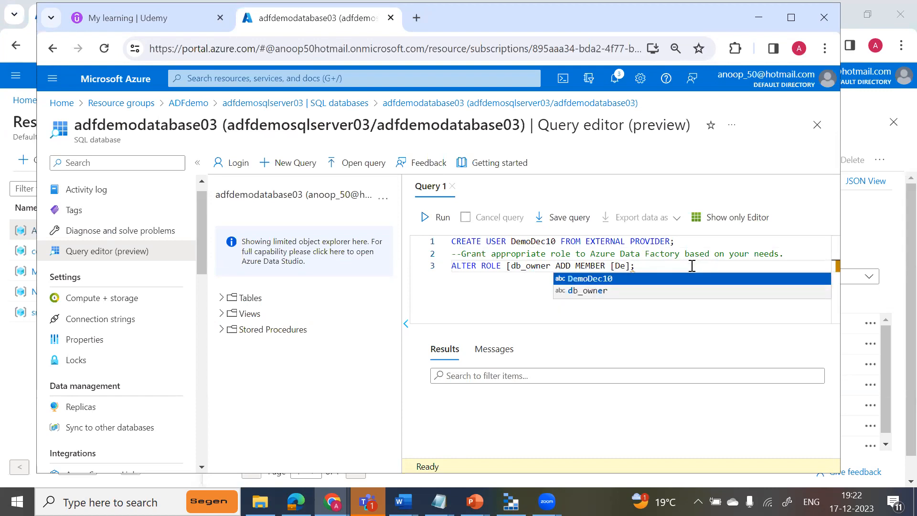
key("Tab")
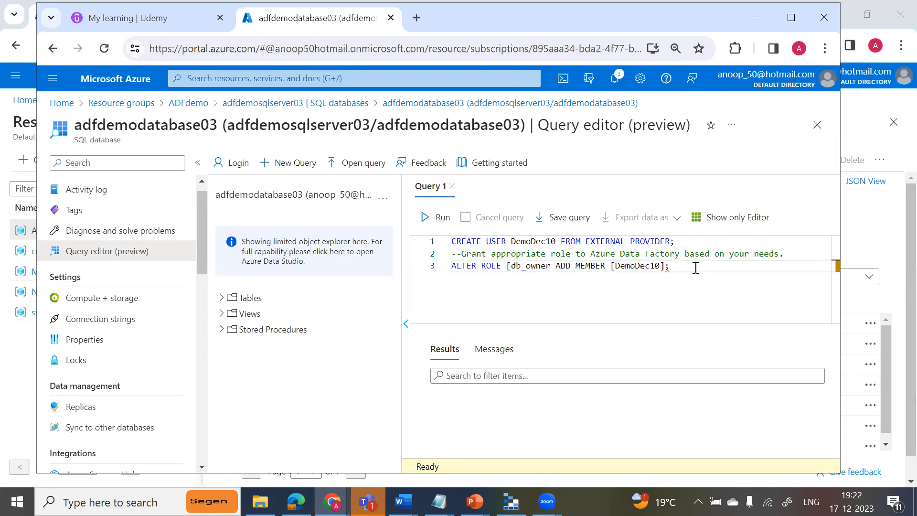
left_click(440, 221)
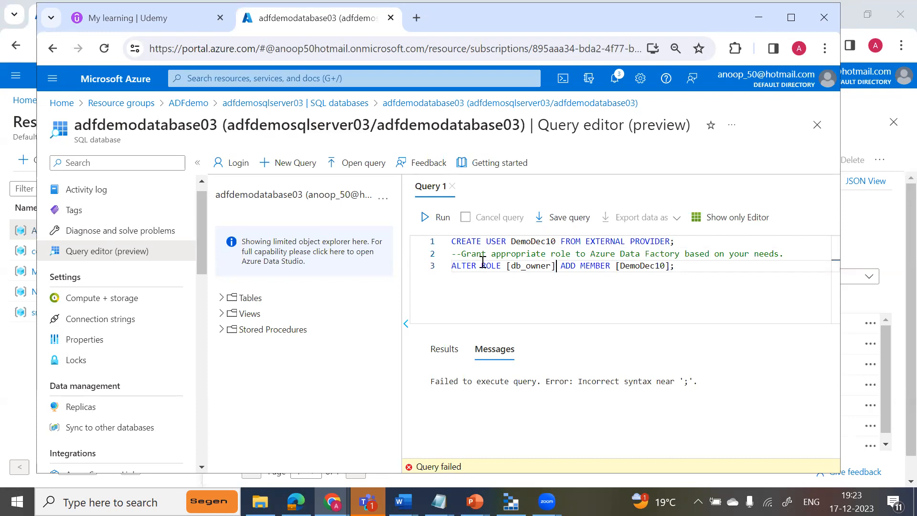
Change the user name in the CREATE USER statement to Demo10Dec.
left_click(543, 241)
key("BackSpace")
key("BackSpace")
key("BackSpace")
type("Dec")
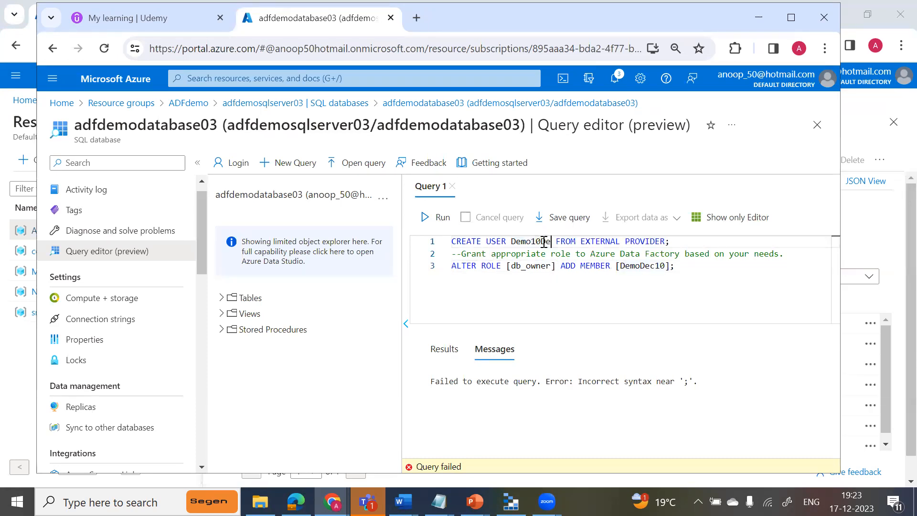
Change the member name in the ALTER ROLE statement to Demo10Dec and run the query.
left_click(661, 266)
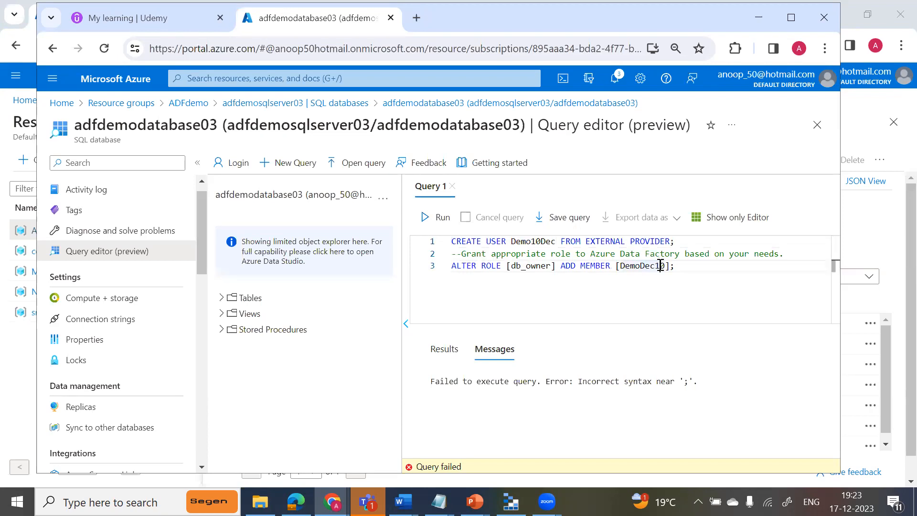
key("BackSpace")
key("BackSpace")
key("BackSpace")
key("Right")
key("Right")
type("Dec")
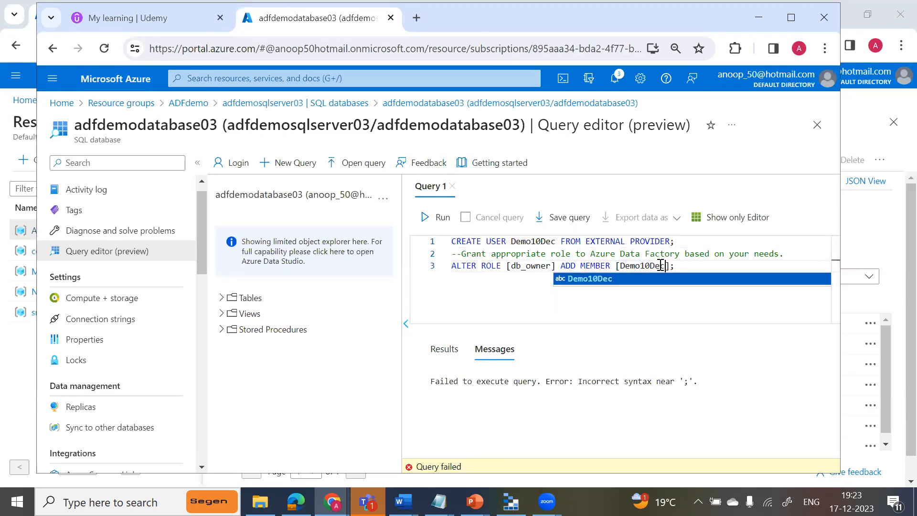
key("End")
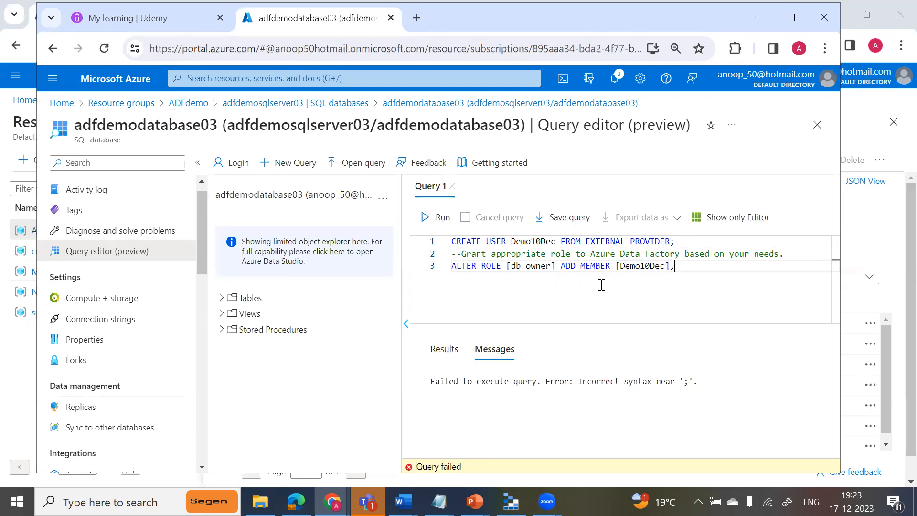
left_click(436, 218)
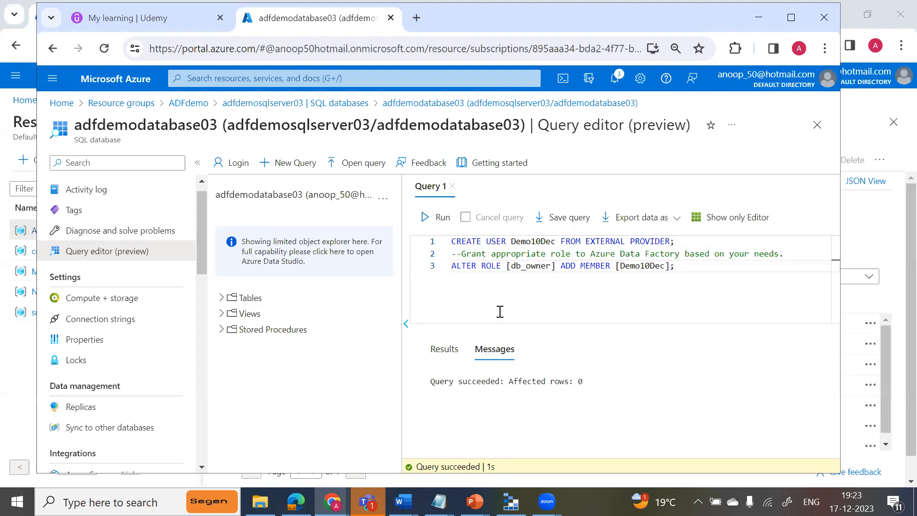
Open the Demo10Dec data factory in the other Chrome window's Azure portal and launch its Azure Data Factory Studio.
key("alt+Tab")
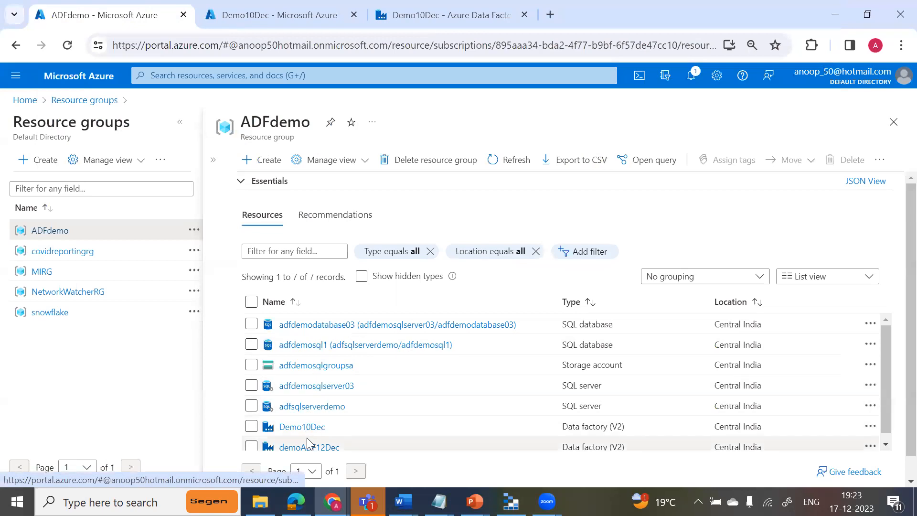
left_click(309, 427)
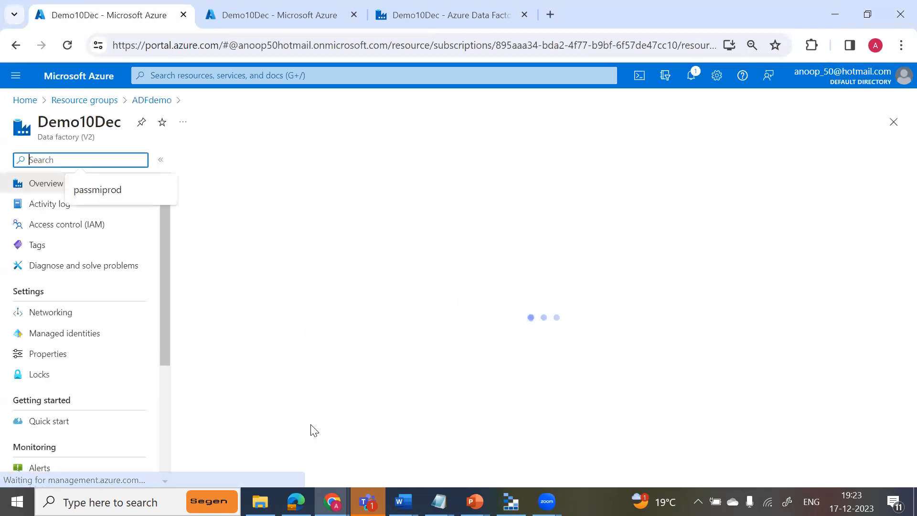
left_click(458, 416)
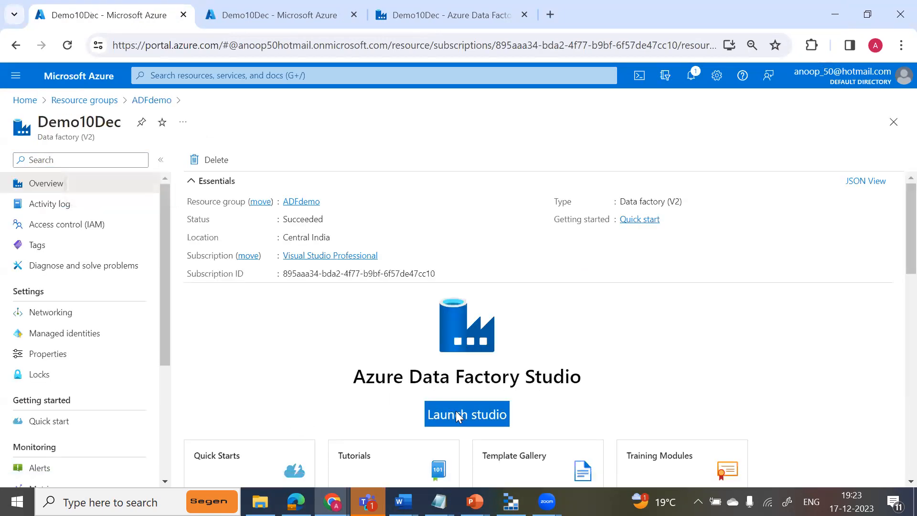
left_click(458, 416)
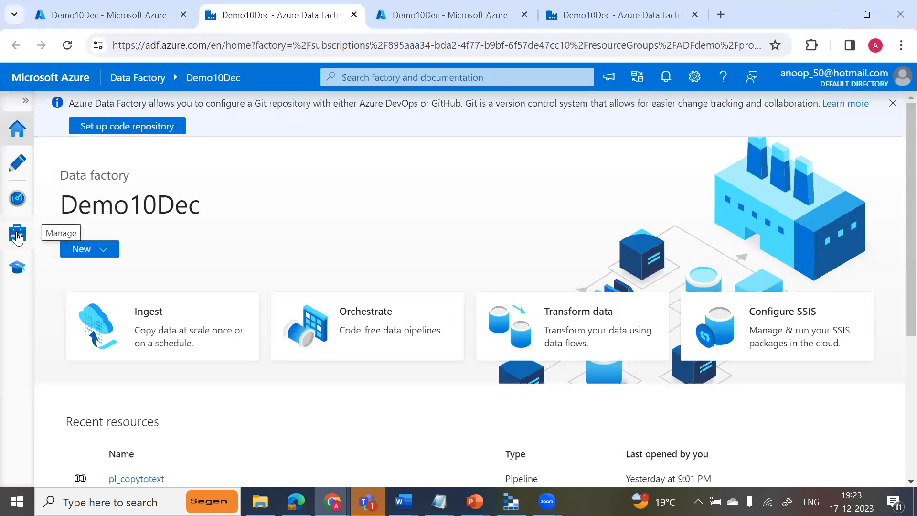
Start a new linked service in the data factory with Azure SQL Database as its data store.
left_click(18, 235)
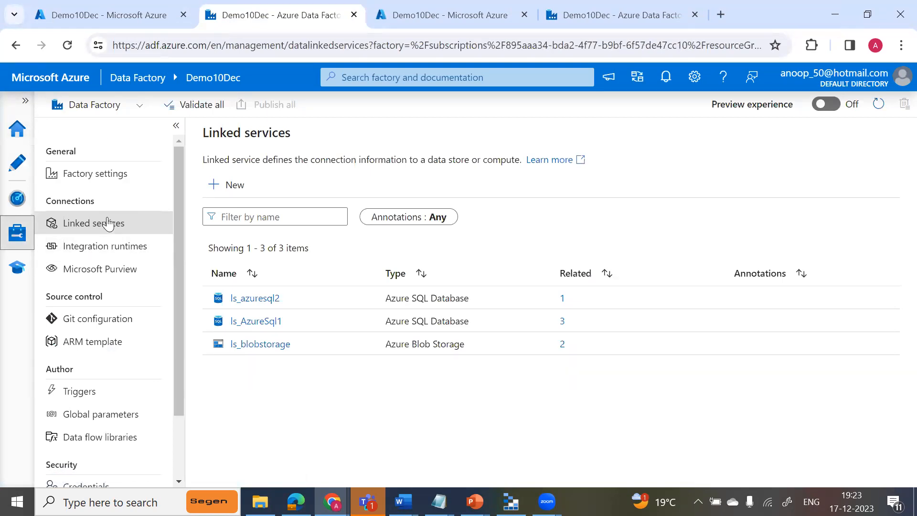
left_click(218, 190)
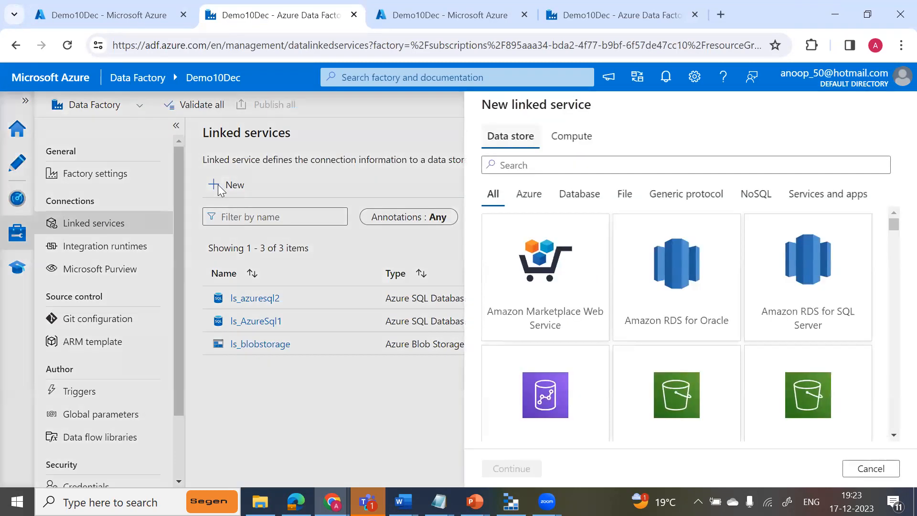
type("a")
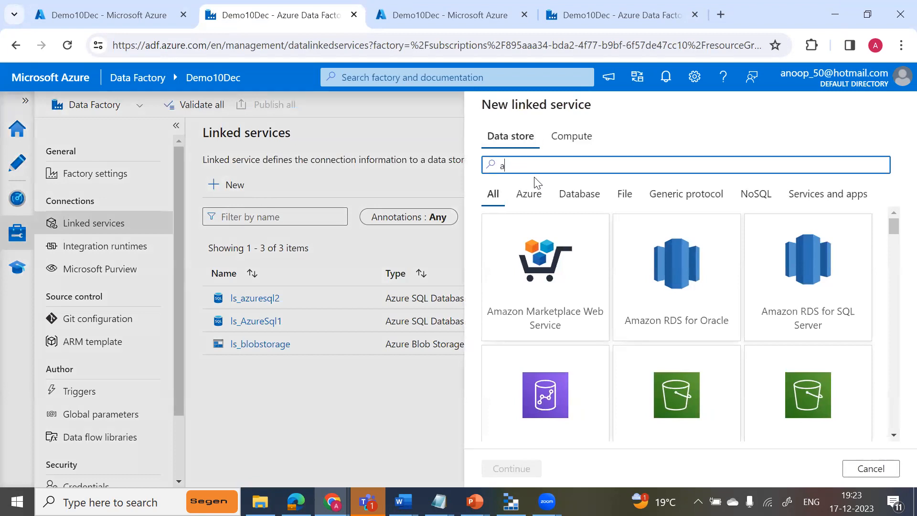
type("zure sql")
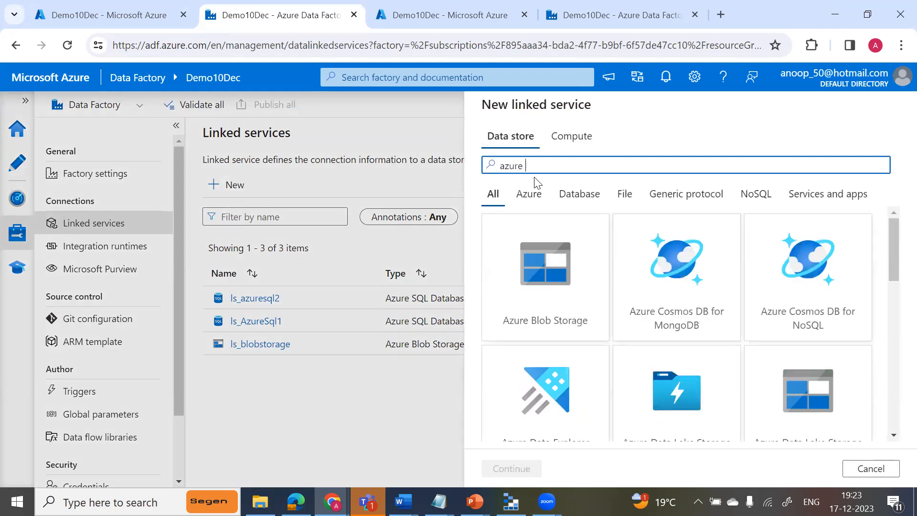
left_click(554, 297)
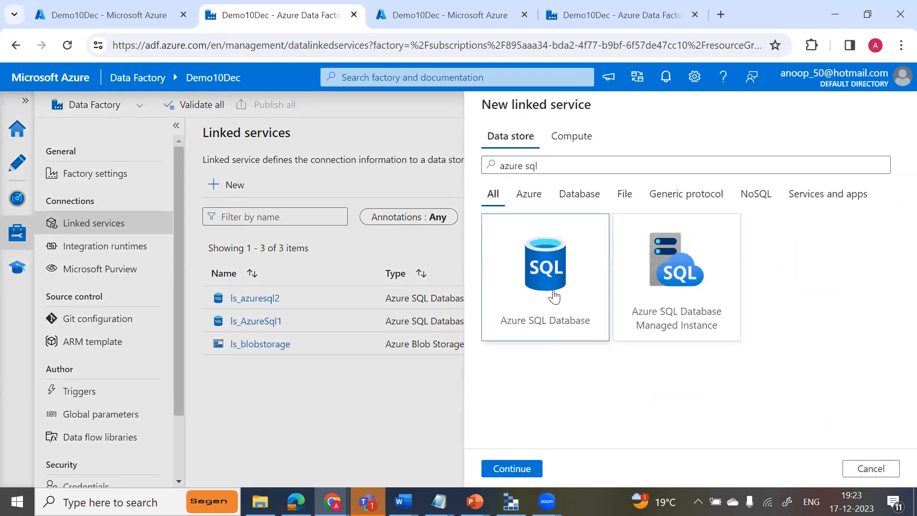
left_click(511, 469)
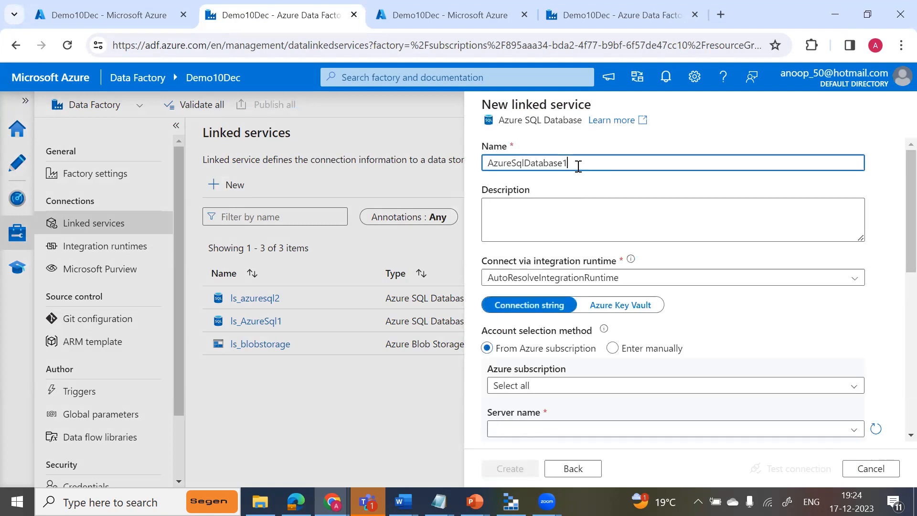
Name the new linked service AzureSqlDB03.
key("BackSpace")
key("BackSpace")
key("BackSpace")
key("BackSpace")
key("BackSpace")
key("BackSpace")
key("BackSpace")
key("BackSpace")
key("BackSpace")
type("DB03")
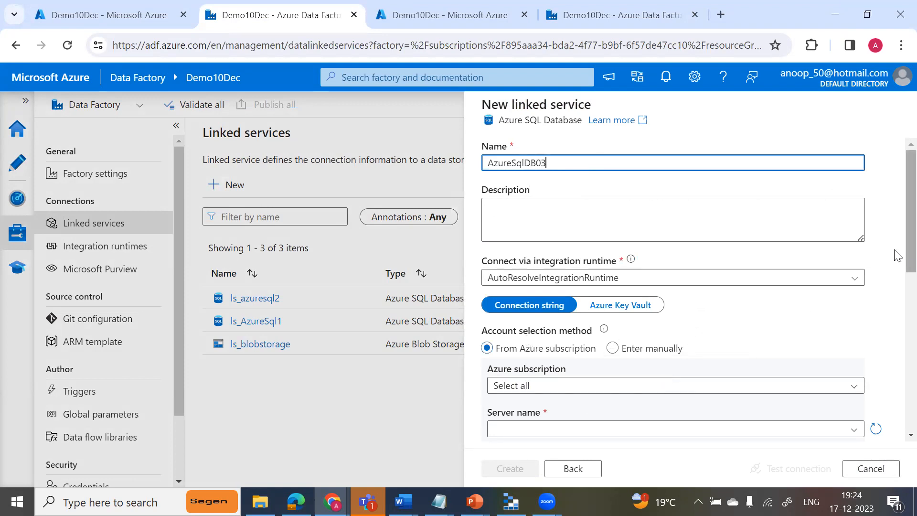
Set the linked service's Azure subscription to Visual Studio Professional and its server to adfdemosqlserver03.
scroll(896, 268, "down", 3)
scroll(896, 314, "down", 1)
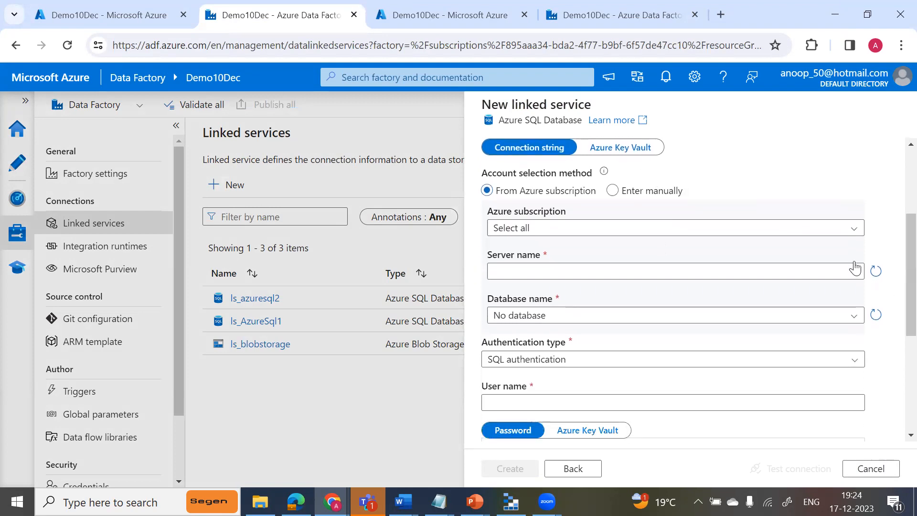
left_click(855, 229)
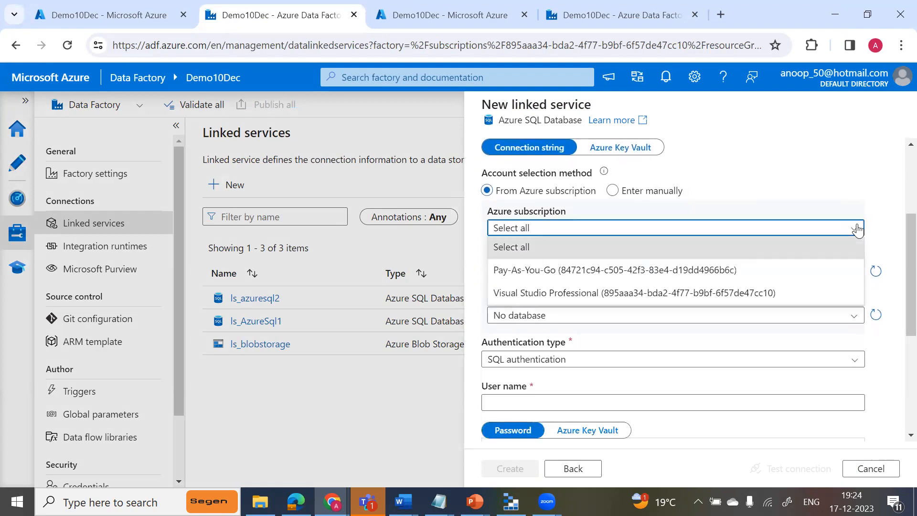
left_click(771, 300)
left_click(854, 271)
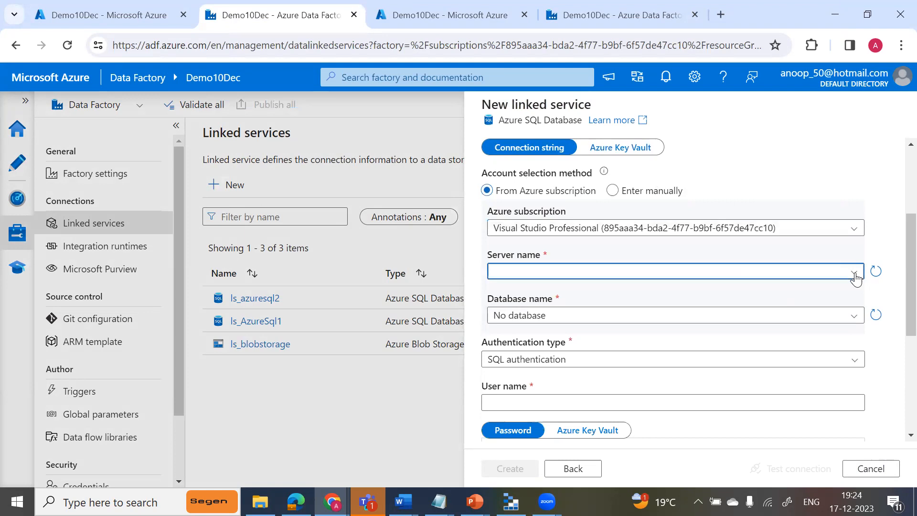
left_click(548, 292)
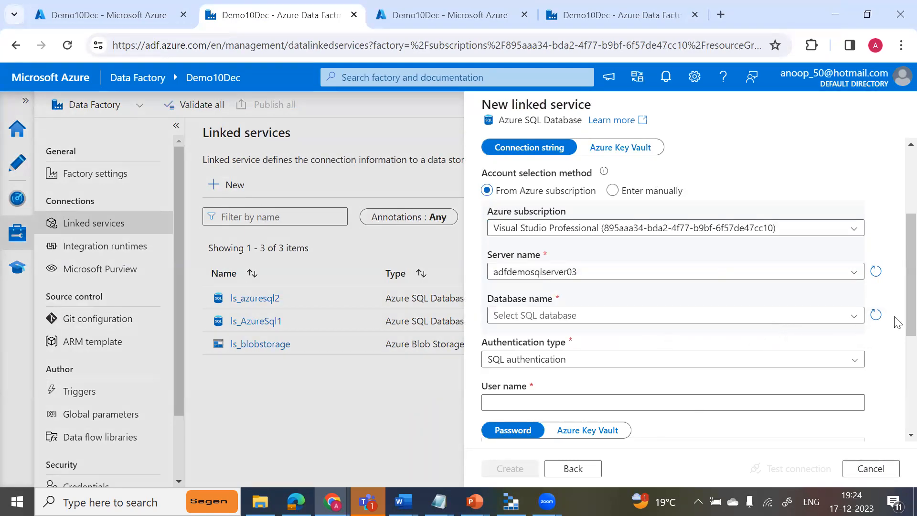
Set the linked service's authentication type to System Assigned Managed Identity and its database to adfdemodatabase03.
scroll(898, 363, "down", 2)
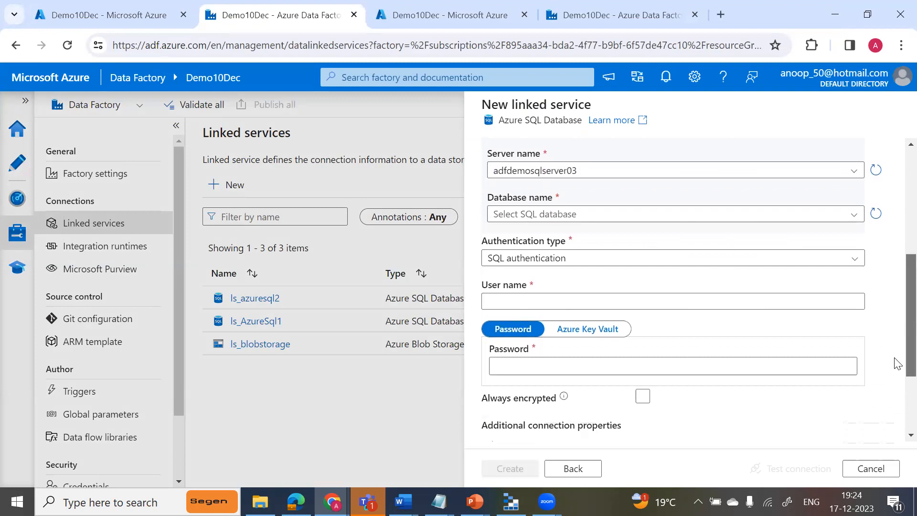
left_click(855, 263)
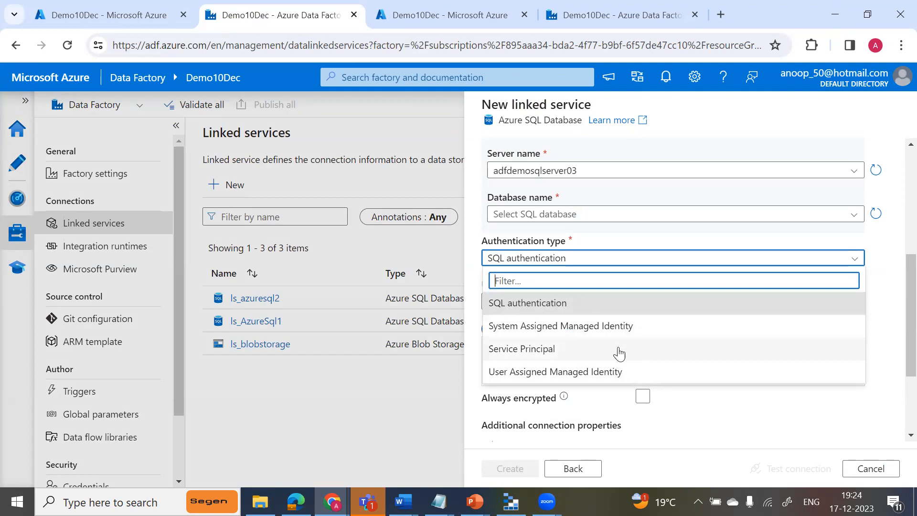
left_click(627, 334)
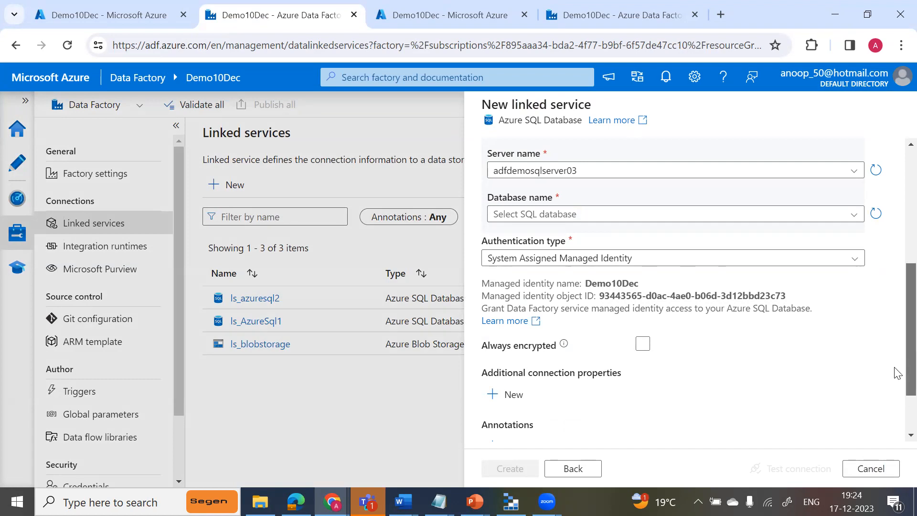
scroll(894, 392, "down", 2)
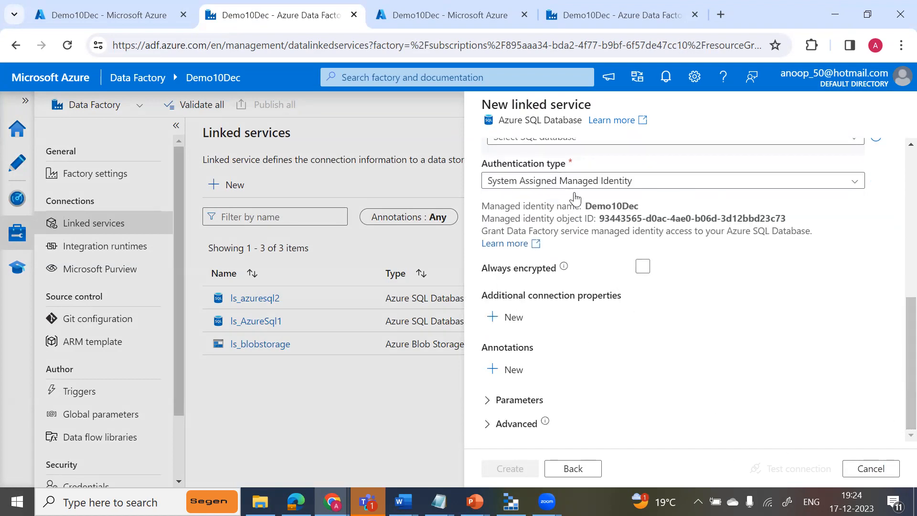
scroll(897, 358, "up", 4)
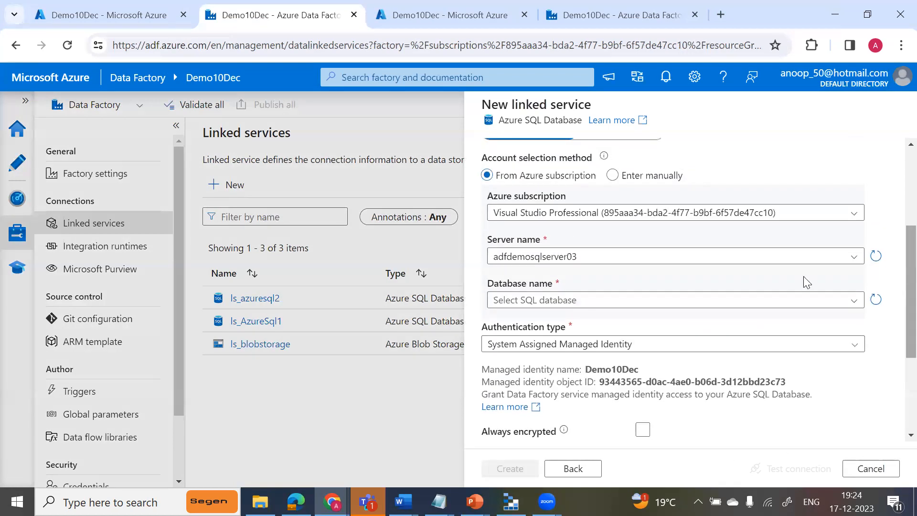
left_click(744, 306)
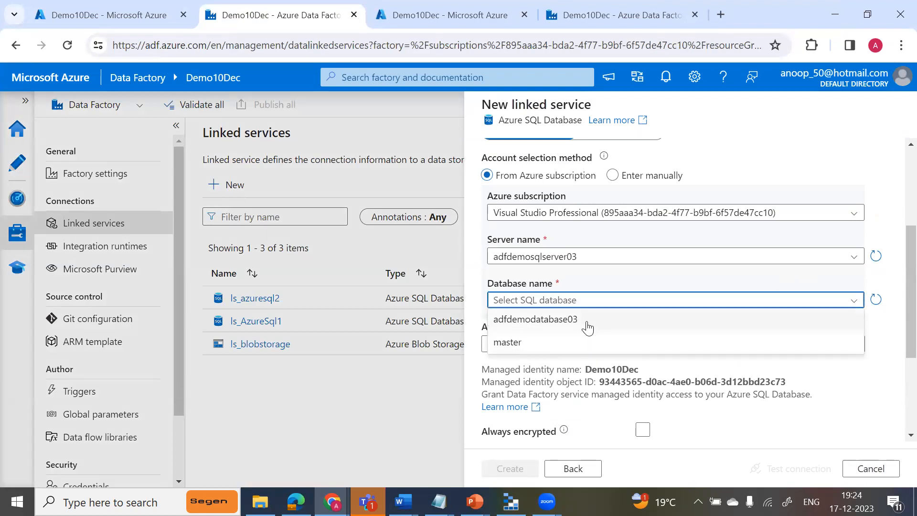
left_click(588, 319)
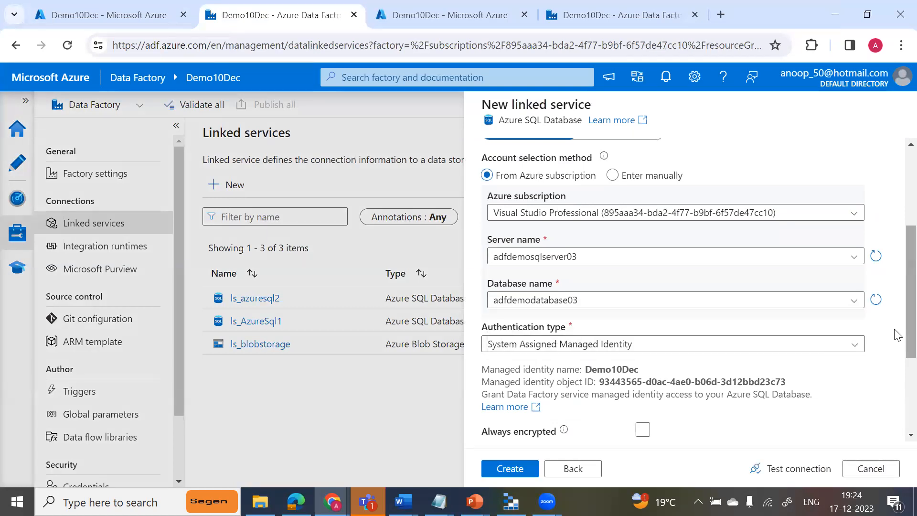
Test the connection of the AzureSqlDB03 linked service and create it.
scroll(898, 336, "down", 3)
left_click(780, 473)
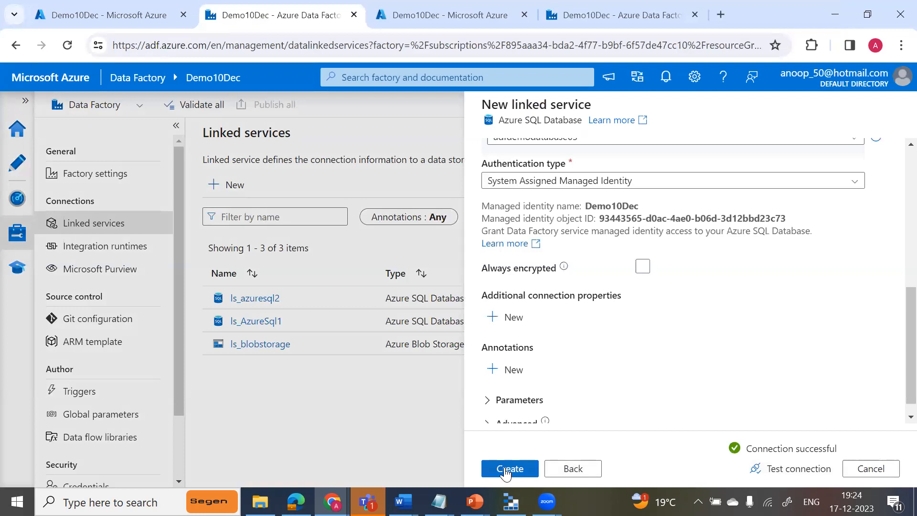
left_click(506, 470)
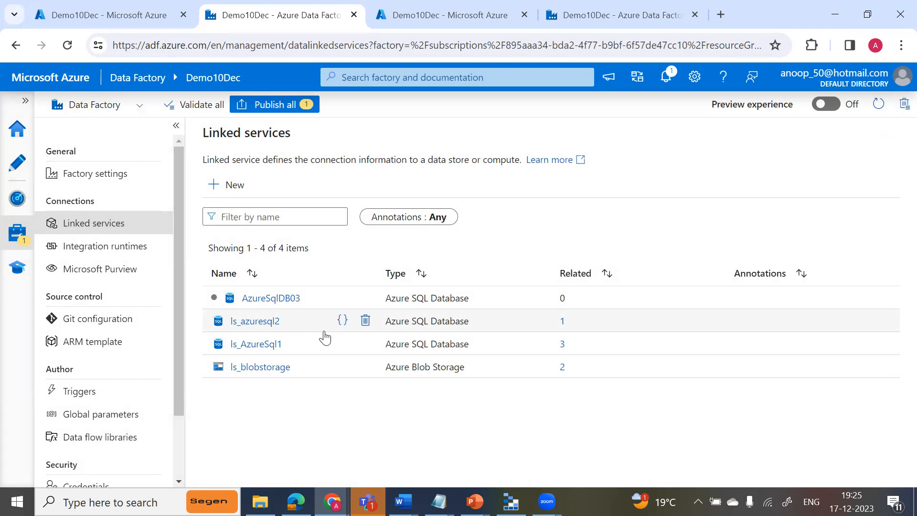
Publish the pending AzureSqlDB03 linked service to the live environment.
left_click(271, 110)
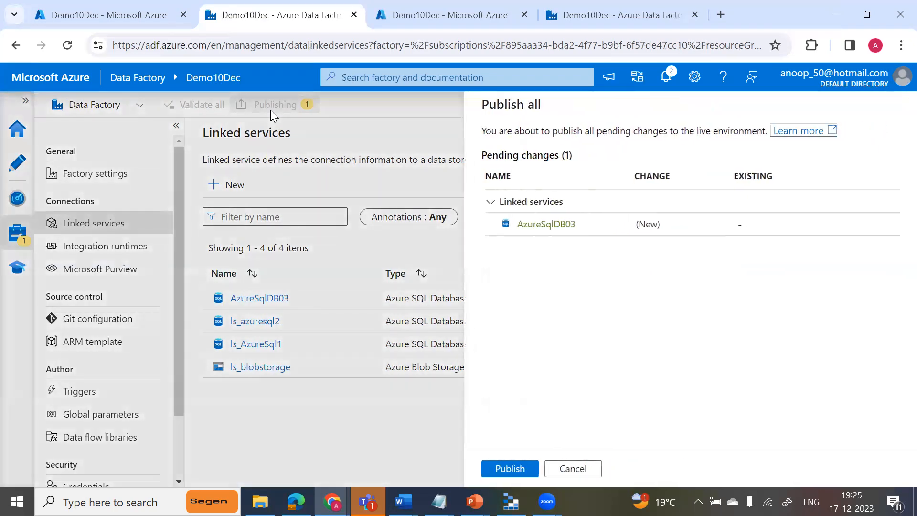
left_click(506, 470)
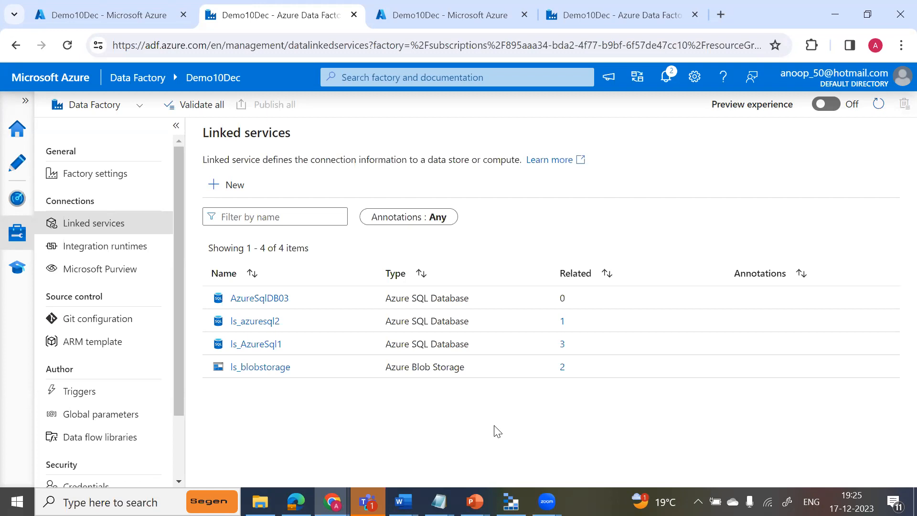
Open the pl_copyfromtext pipeline with the activities list collapsed and select its cp_datafromtext copy activity.
left_click(28, 166)
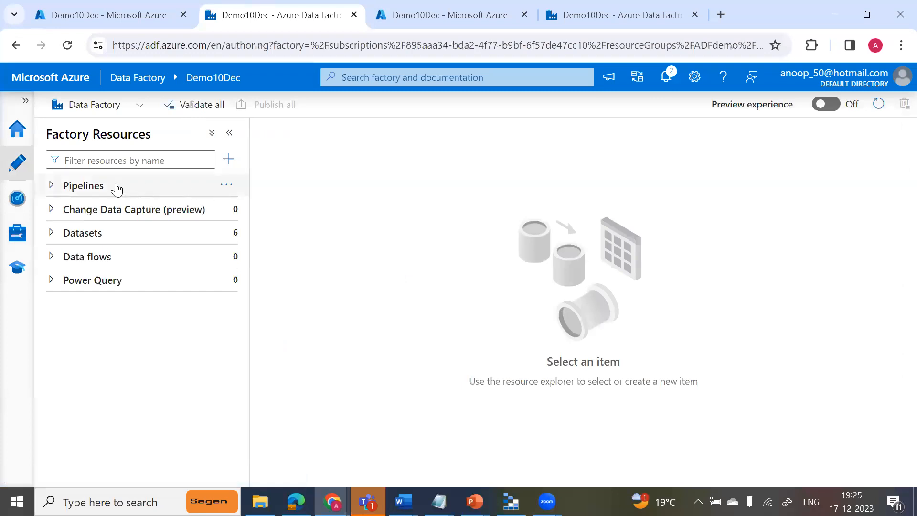
left_click(52, 186)
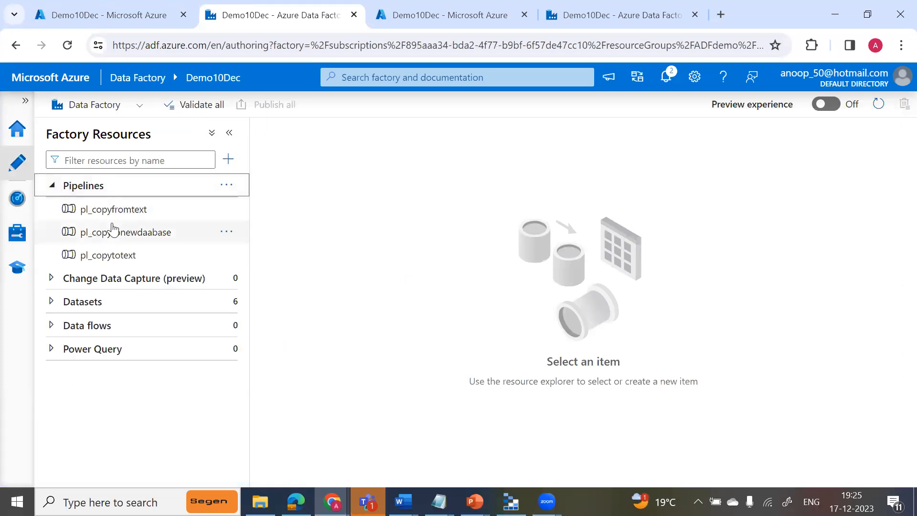
left_click(122, 219)
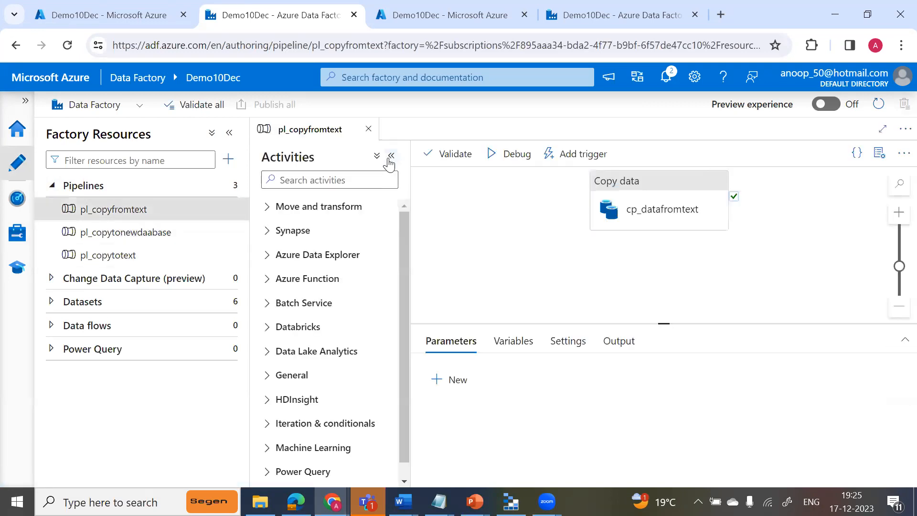
left_click(391, 156)
left_click(514, 231)
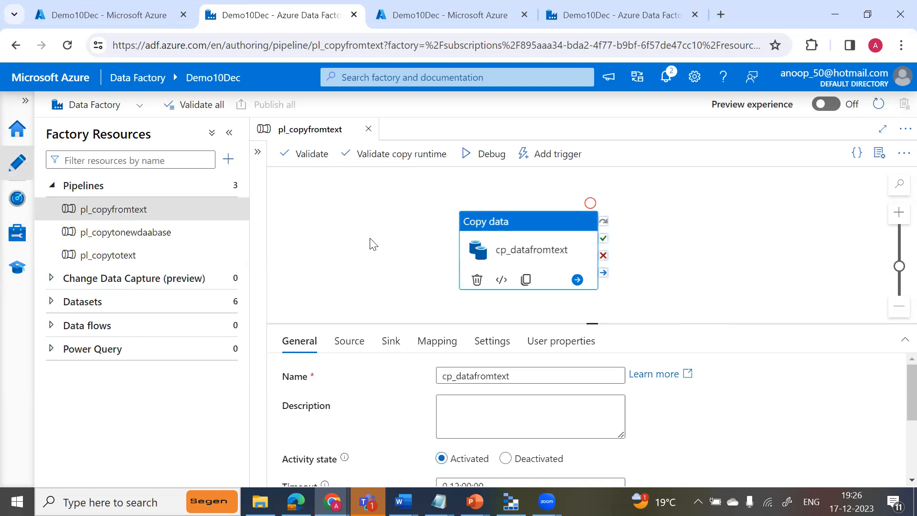
Add a Validation activity to the pl_copyfromtext canvas beside the copy activity and collapse the activities and resources lists.
left_click(257, 152)
left_click(304, 180)
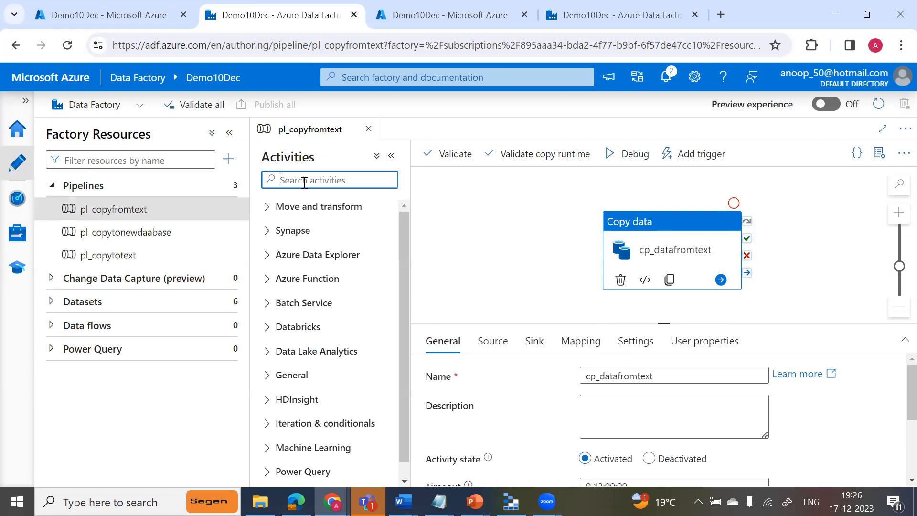
type("val")
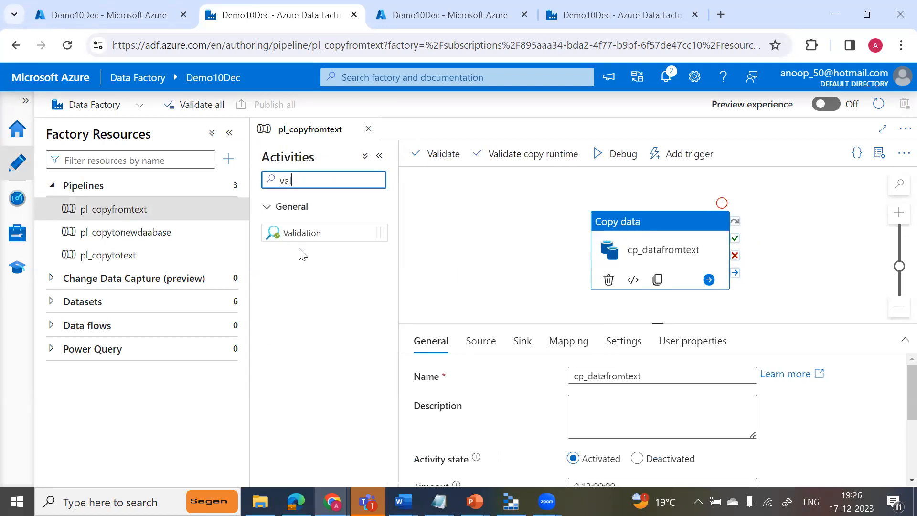
left_click_drag(314, 231, 472, 249)
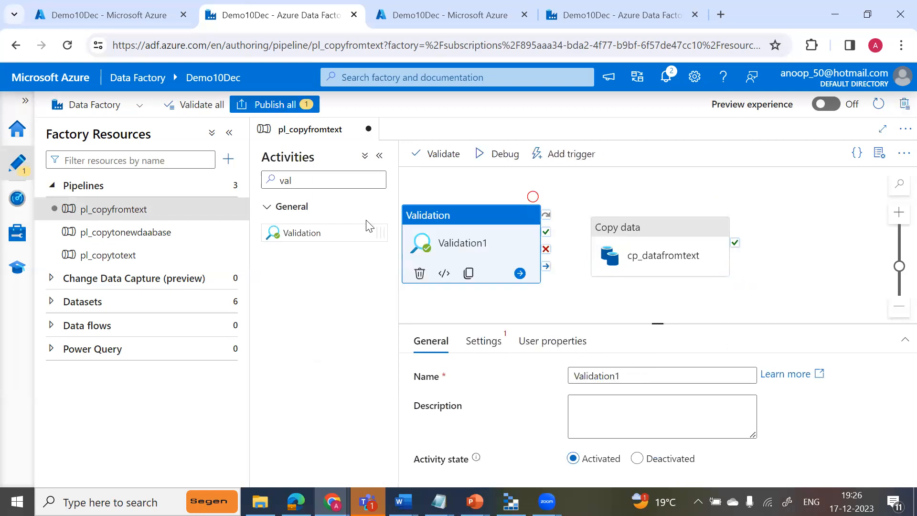
left_click(378, 155)
left_click(230, 134)
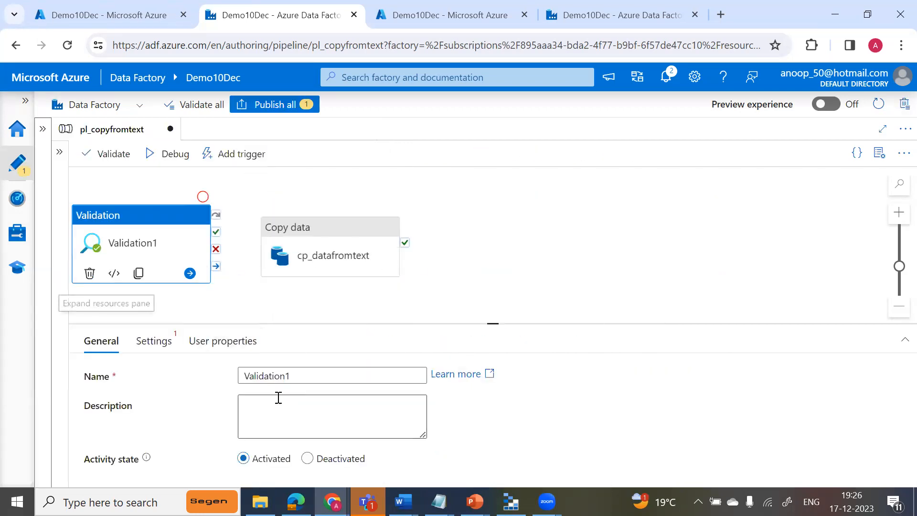
Rename the new Validation activity as FileArived.
left_click(311, 371)
key("BackSpace")
key("BackSpace")
key("BackSpace")
key("BackSpace")
key("BackSpace")
key("BackSpace")
key("BackSpace")
key("BackSpace")
key("BackSpace")
key("BackSpace")
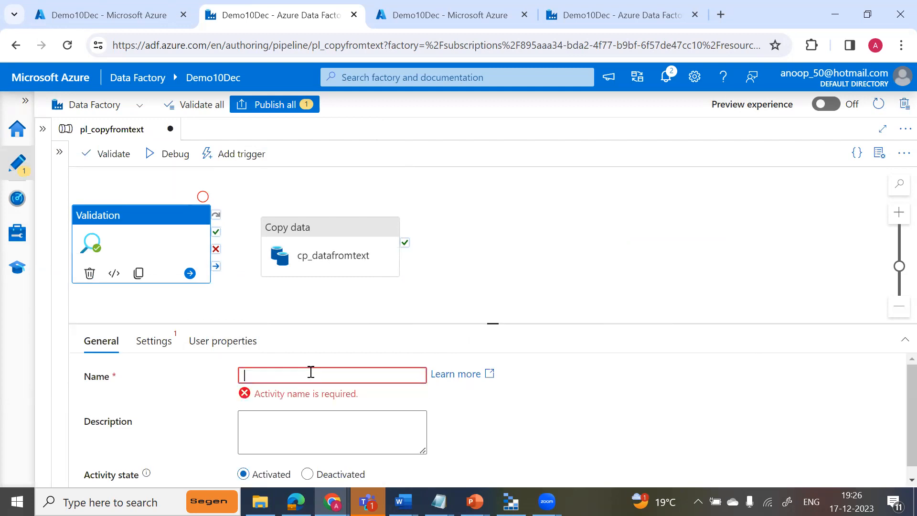
type("FileAr")
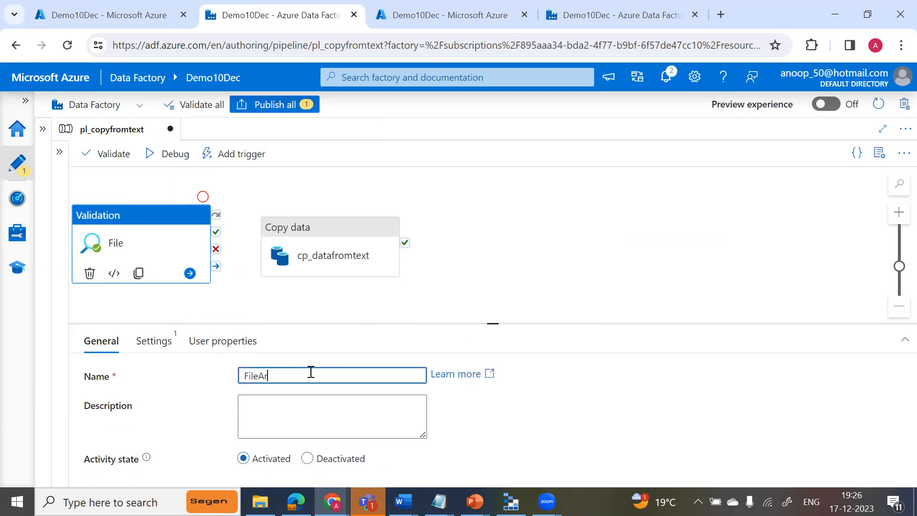
type("ived")
Set the dataset of the FileArived validation activity to ds_csvfile_source.
left_click_drag(492, 323, 499, 259)
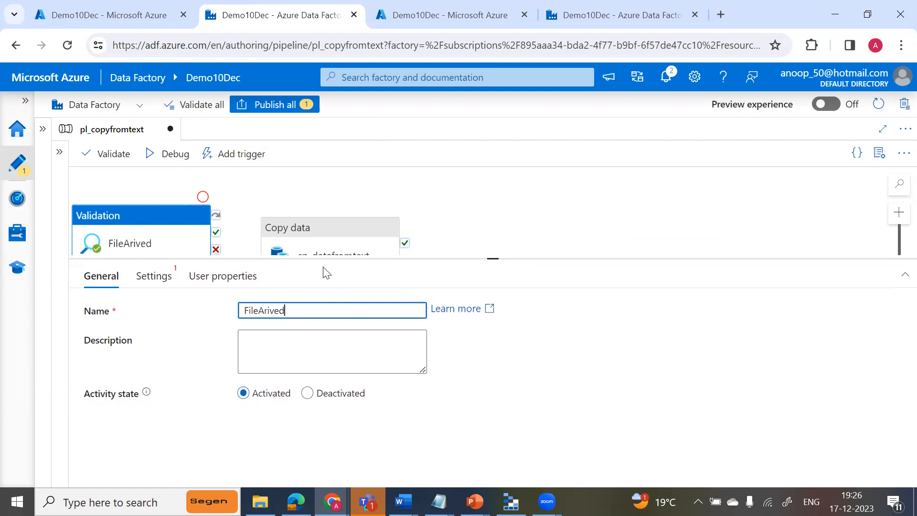
left_click(142, 281)
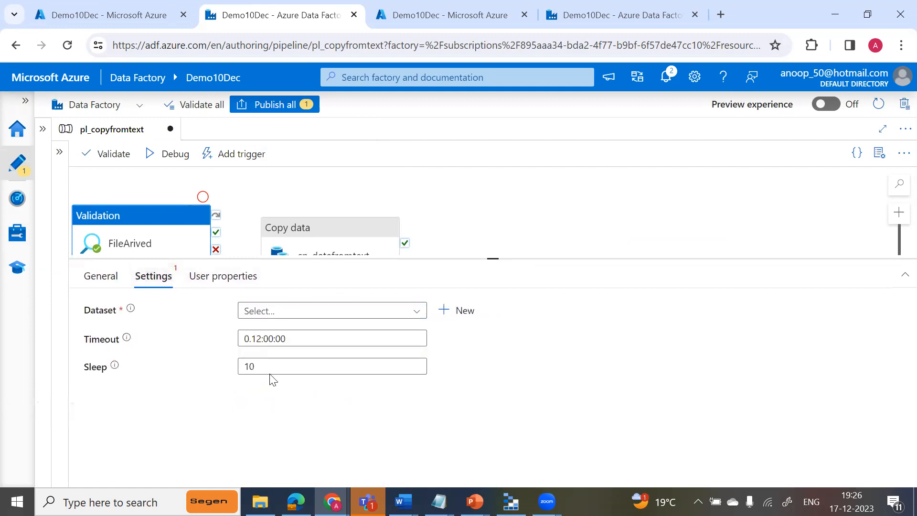
left_click(282, 321)
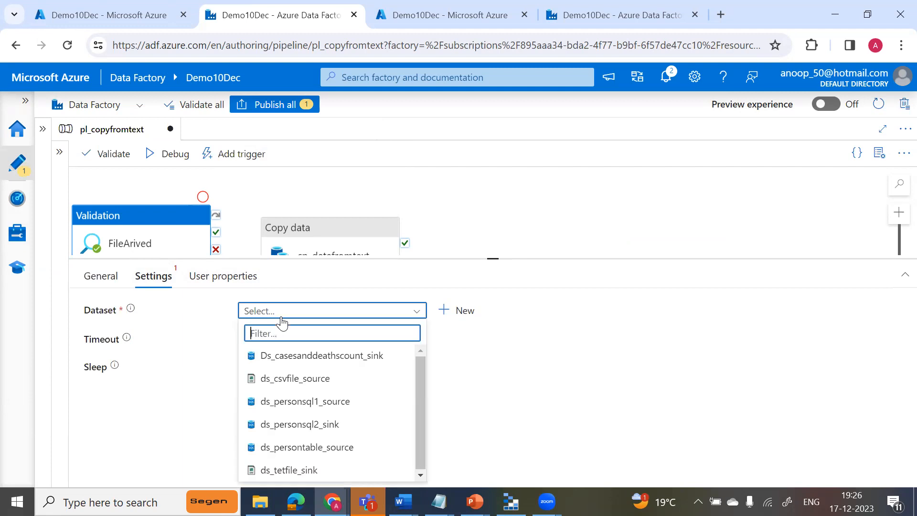
left_click(335, 385)
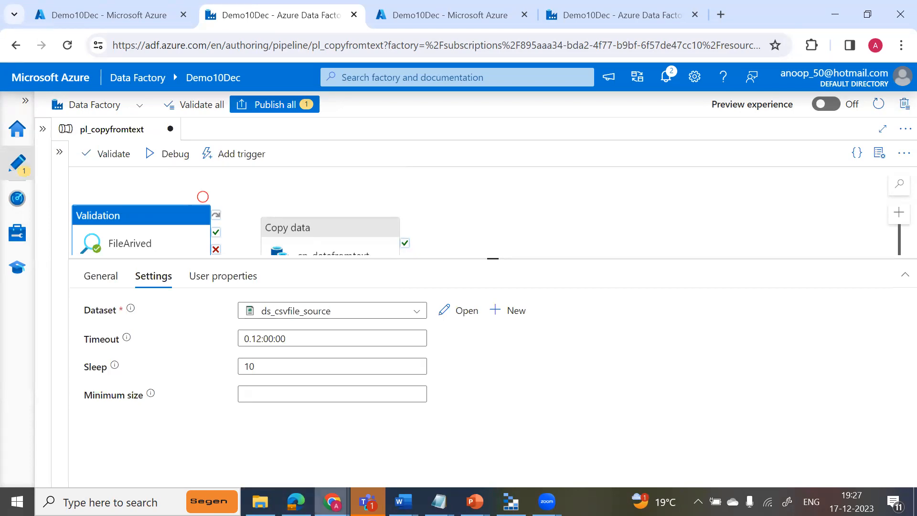
mouse_move(332, 501)
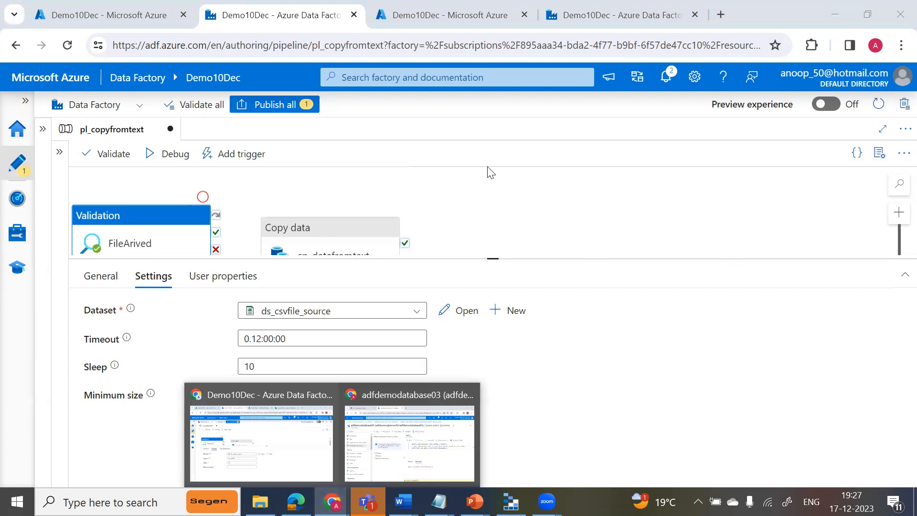
left_click(514, 221)
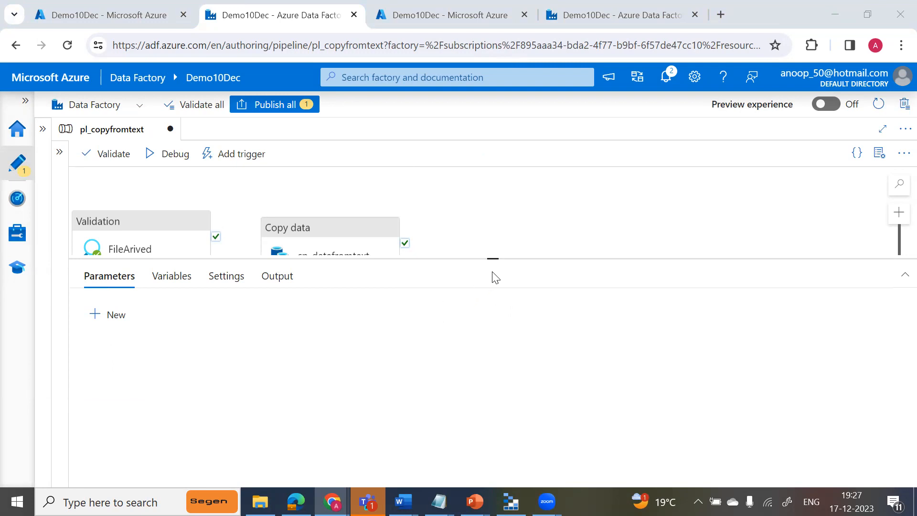
left_click_drag(494, 259, 488, 333)
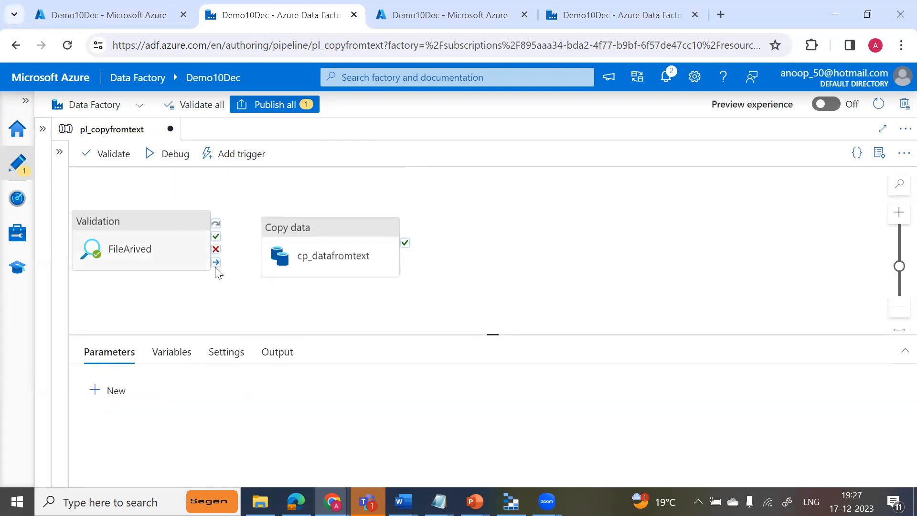
Set the FileArived validation activity's timeout to 1.00:00:00 and its sleep to 3600.
left_click(168, 260)
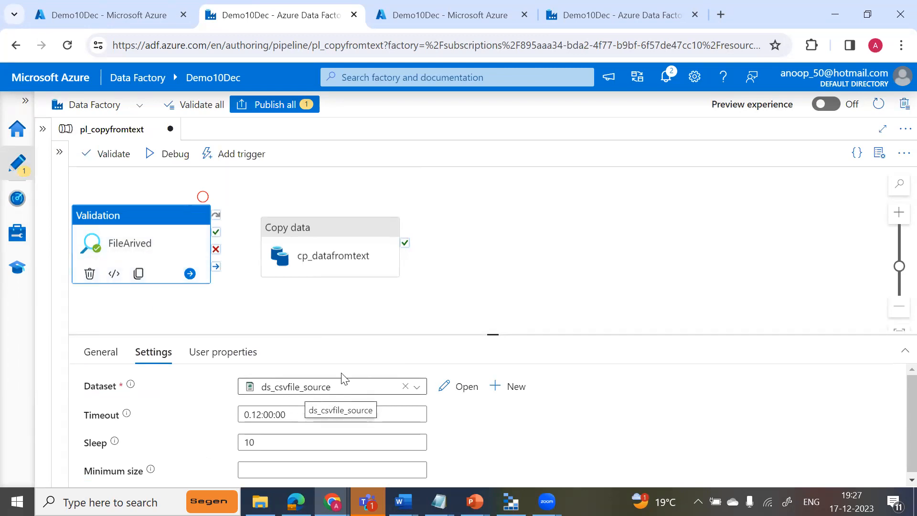
left_click_drag(491, 333, 500, 286)
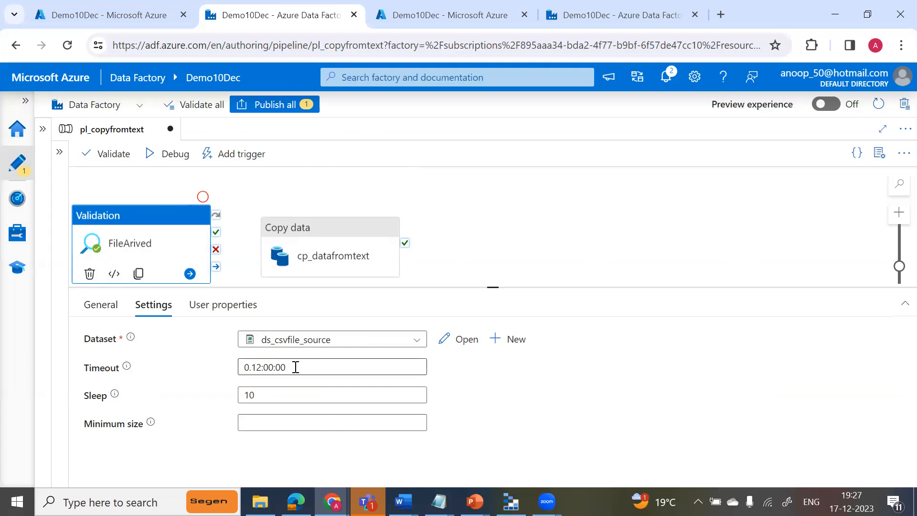
left_click(249, 371)
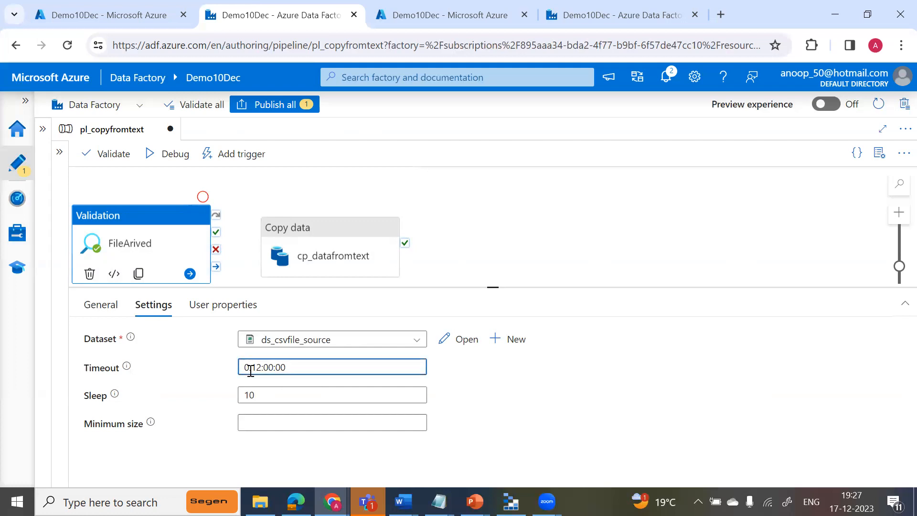
key("BackSpace")
type("1")
key("BackSpace")
key("BackSpace")
type("00")
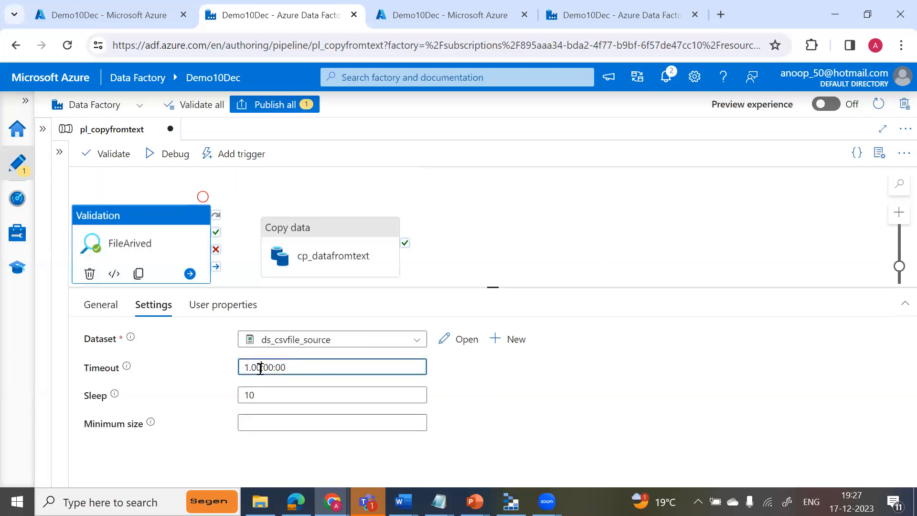
left_click(271, 394)
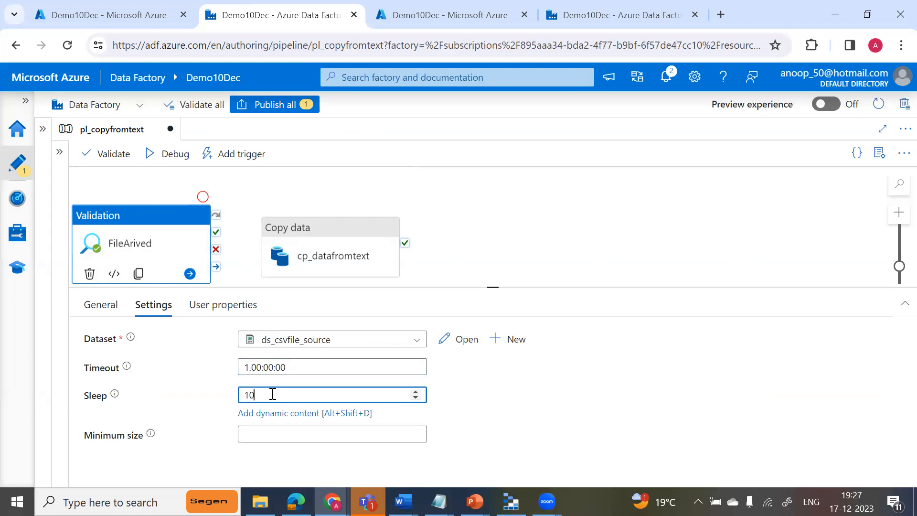
type("3600")
Set the timeout of the FileArived validation activity to 0.00:00:20.
left_click(250, 370)
key("BackSpace")
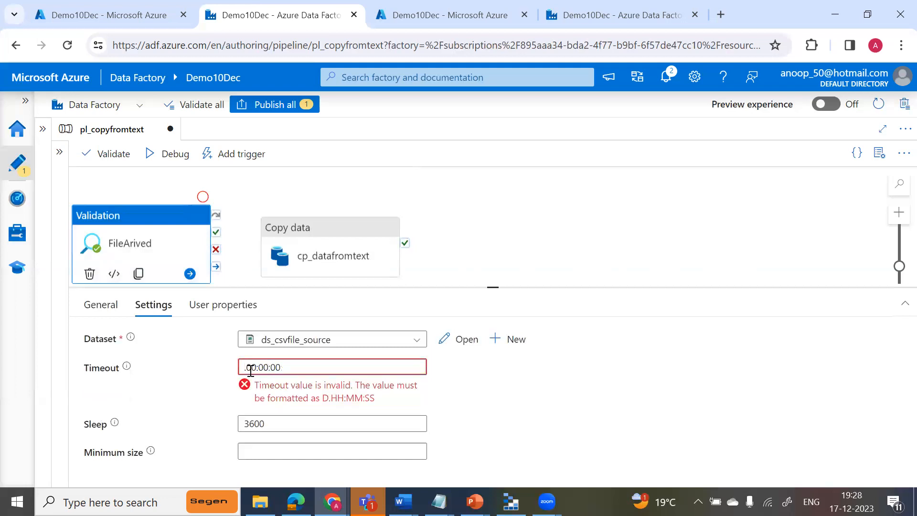
type("0")
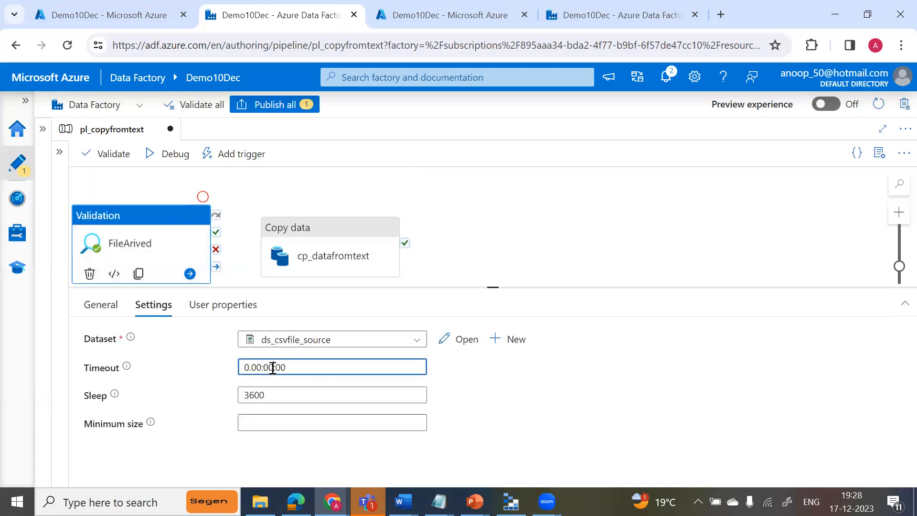
key("BackSpace")
type("0")
key("BackSpace")
key("BackSpace")
key("BackSpace")
type(":20")
key("Tab")
key("Tab")
Set the sleep value of the FileArived validation activity to 5.
left_click(272, 398)
key("BackSpace")
key("BackSpace")
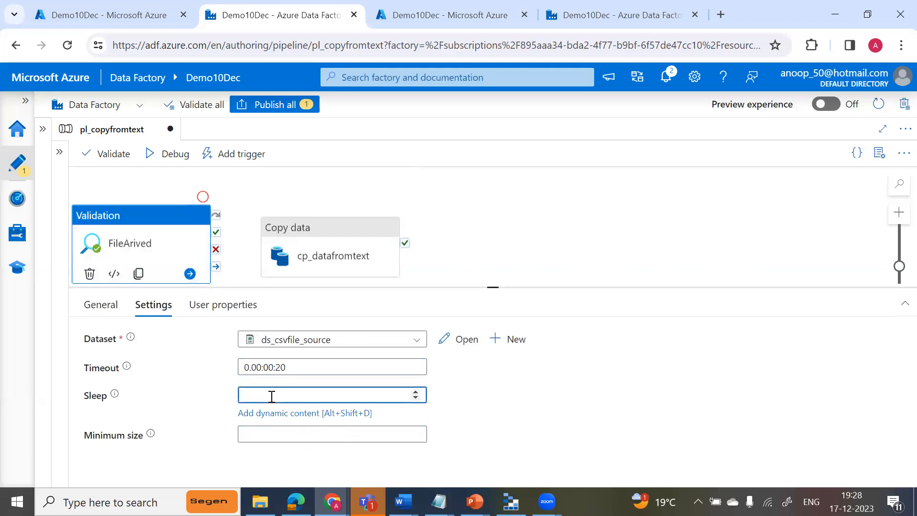
Move cp_datafromtext further from FileArived and connect FileArived to it with an on-success dependency.
left_click_drag(352, 237, 414, 222)
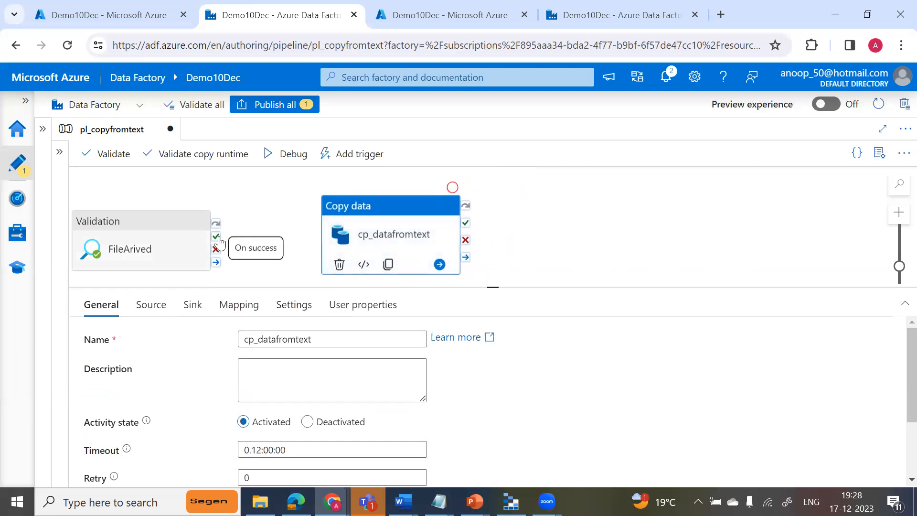
left_click(218, 239)
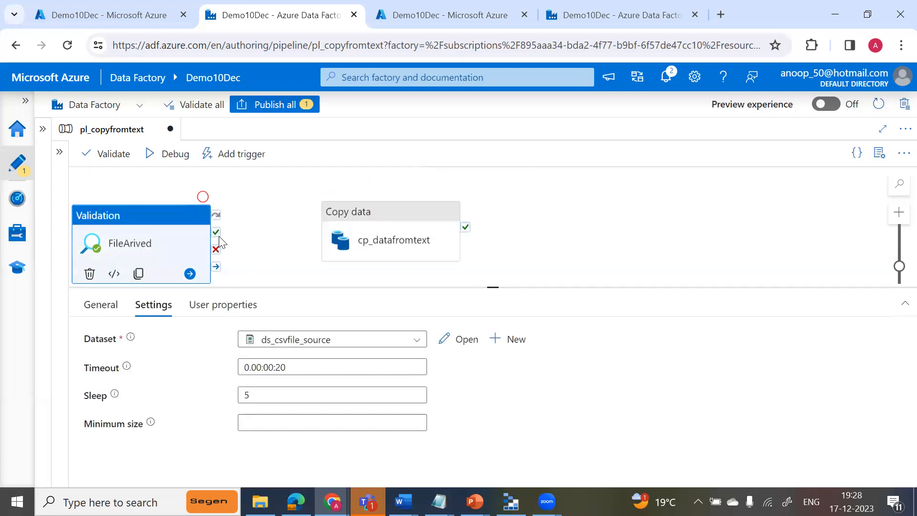
left_click_drag(243, 237, 322, 231)
left_click_drag(216, 232, 358, 232)
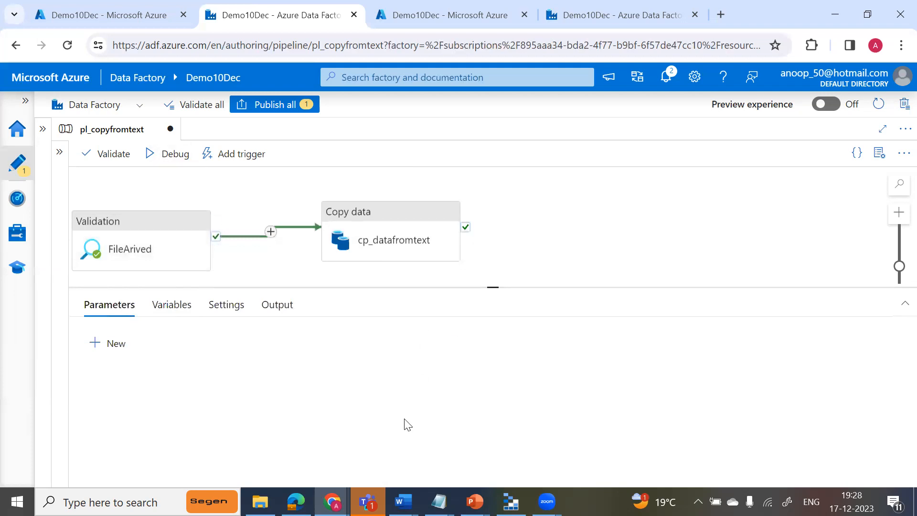
Check the contents of the adffiles blob container in Azure Storage Explorer and return to the data factory pipeline.
mouse_move(511, 502)
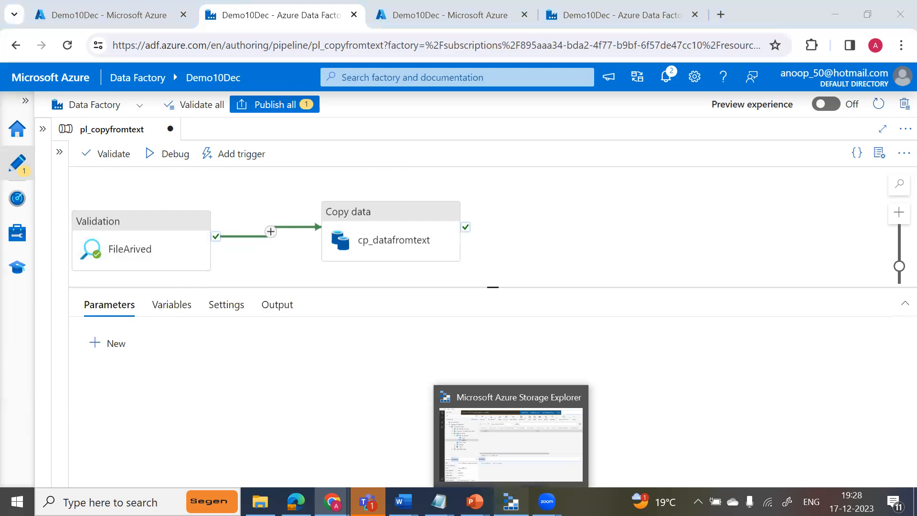
left_click(511, 444)
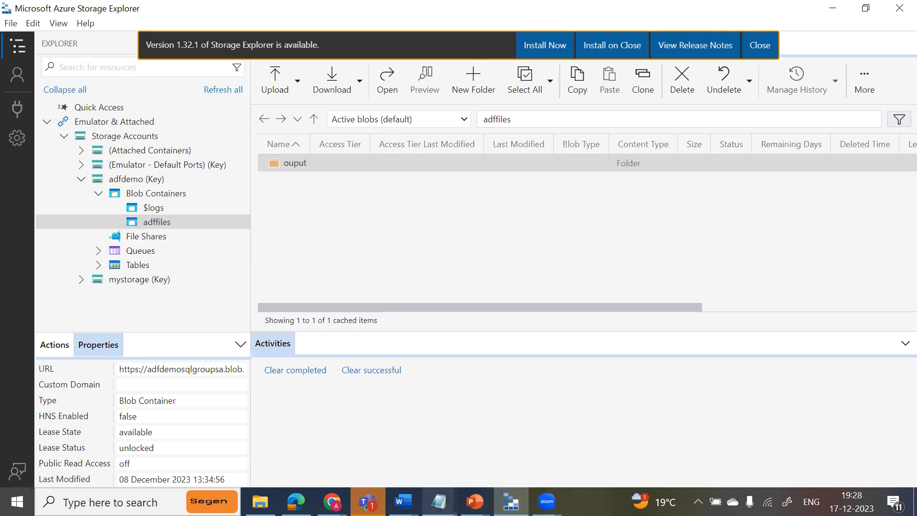
left_click(332, 502)
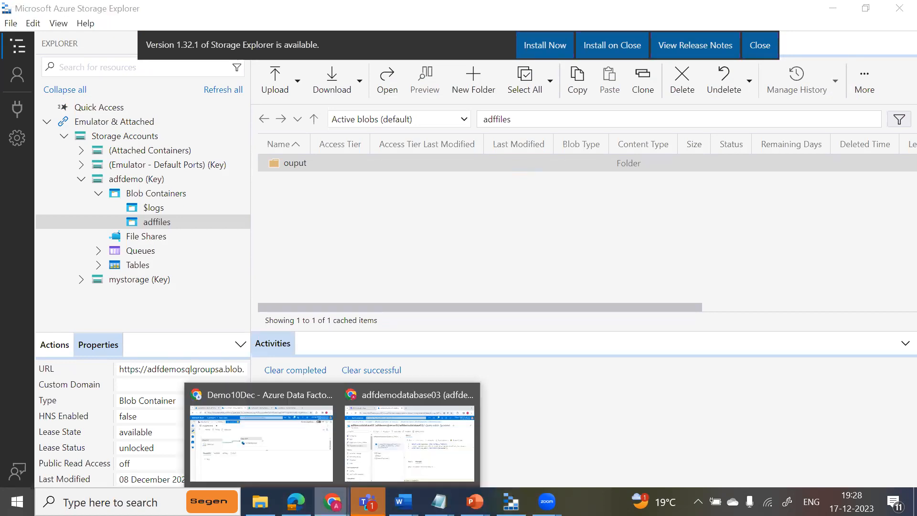
left_click(292, 443)
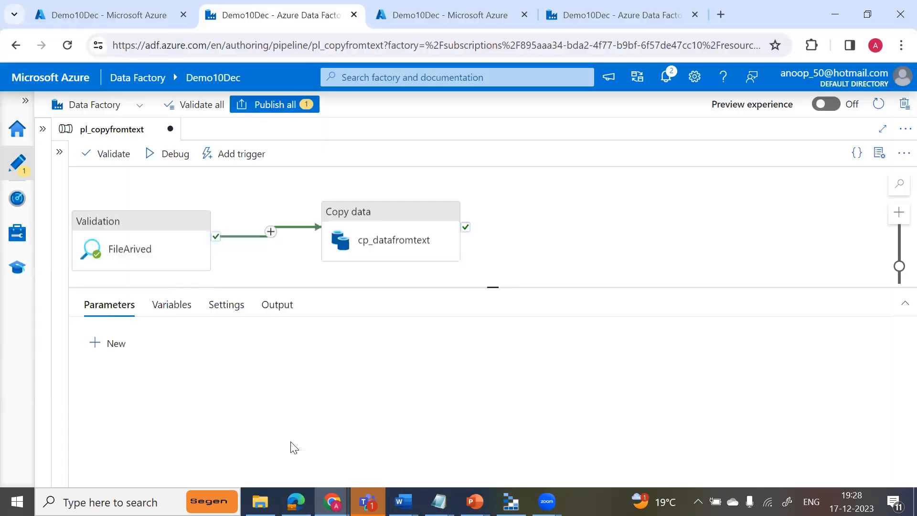
Start a debug run of the pl_copyfromtext pipeline and enlarge its run output area.
left_click(159, 162)
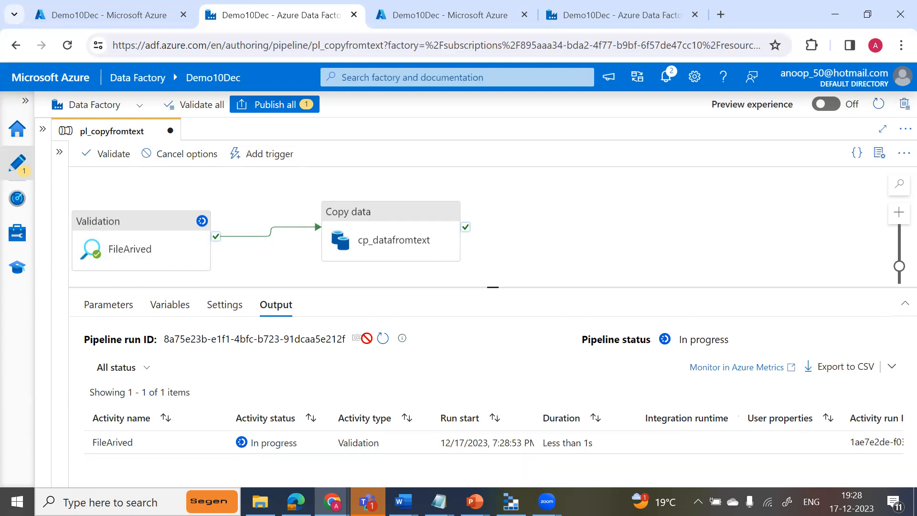
left_click(384, 342)
left_click_drag(491, 287, 494, 257)
Refresh the debug run's status until it ends, and review the output of the FileArived activity.
left_click(382, 311)
left_click(383, 311)
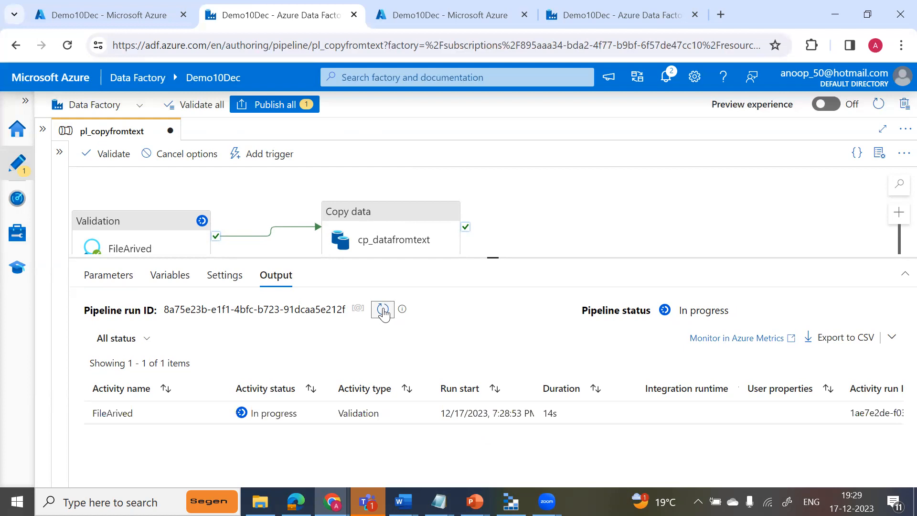
left_click(382, 311)
left_click(383, 311)
left_click(383, 310)
left_click(383, 311)
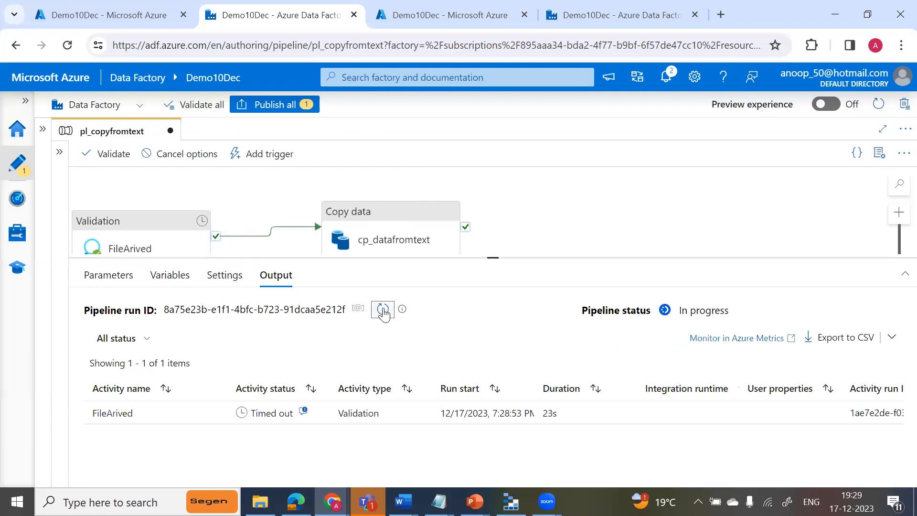
left_click(383, 310)
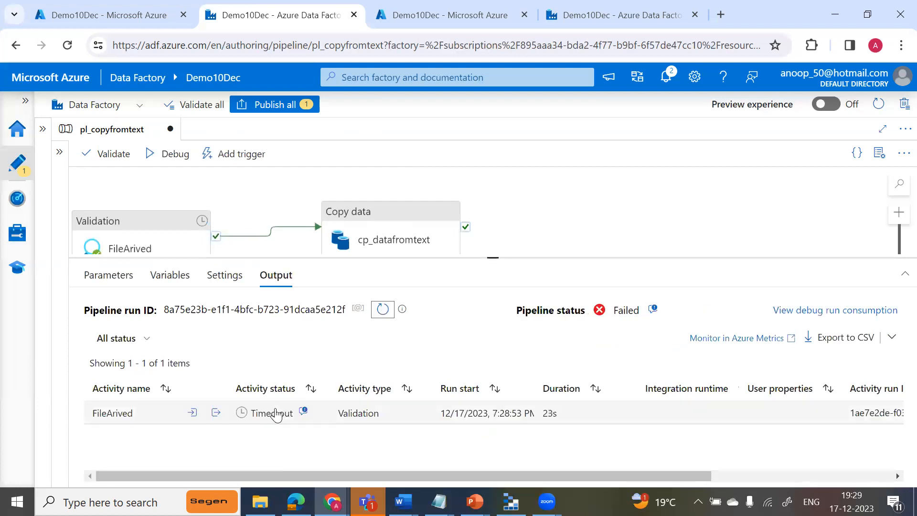
left_click(216, 413)
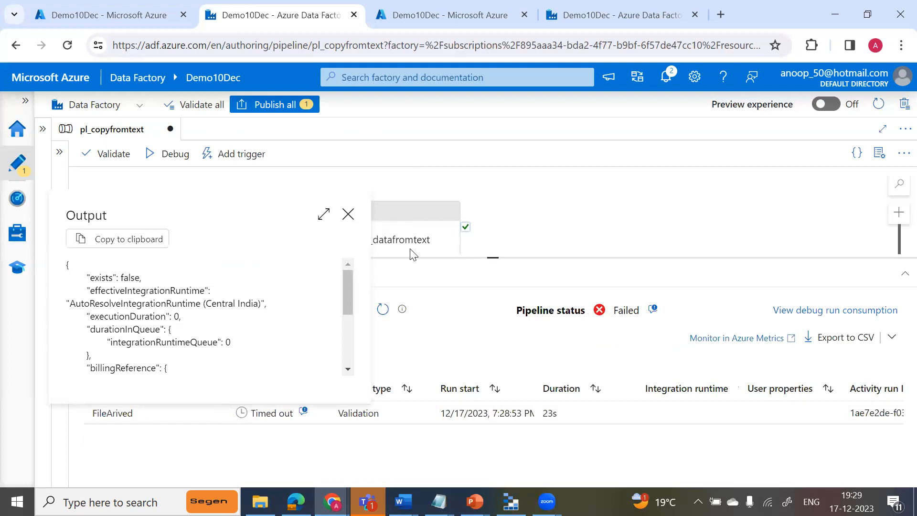
left_click(348, 214)
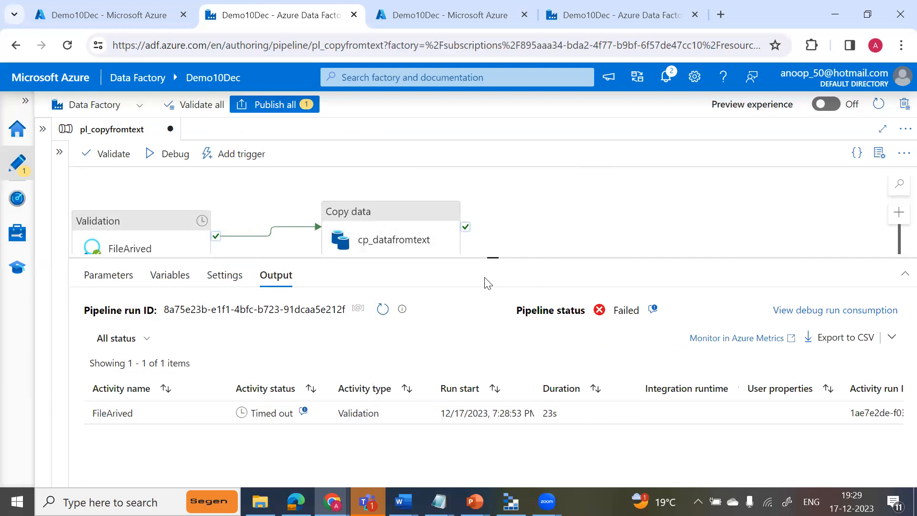
Set the timeout of the FileArived validation activity to 0.00:02:00.
left_click_drag(494, 256, 495, 301)
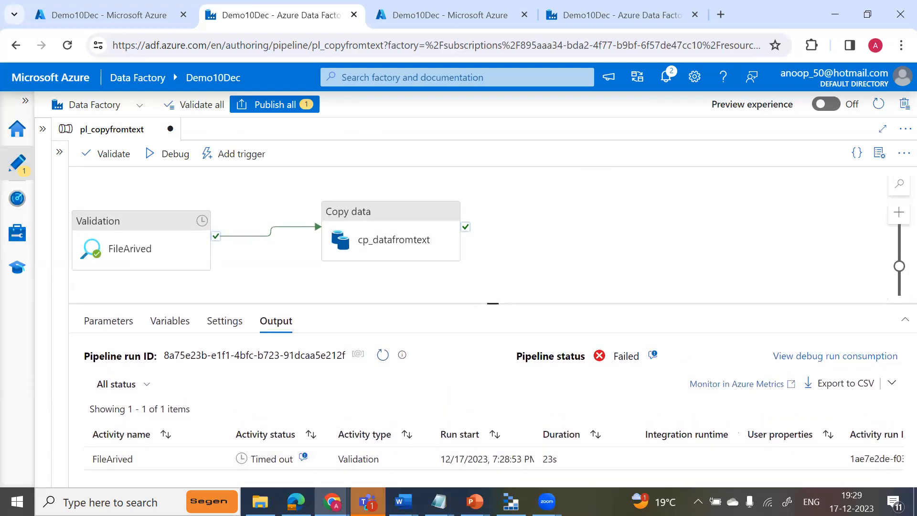
left_click(265, 492)
left_click(159, 252)
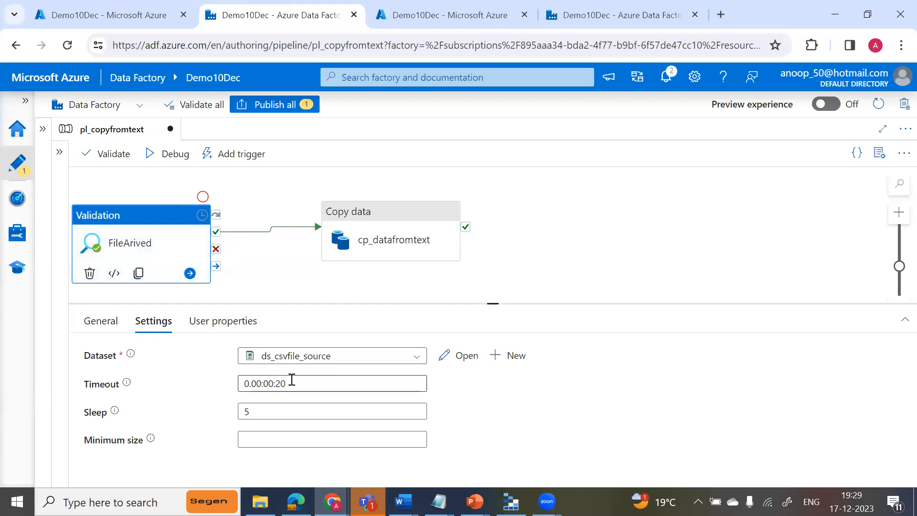
left_click(276, 383)
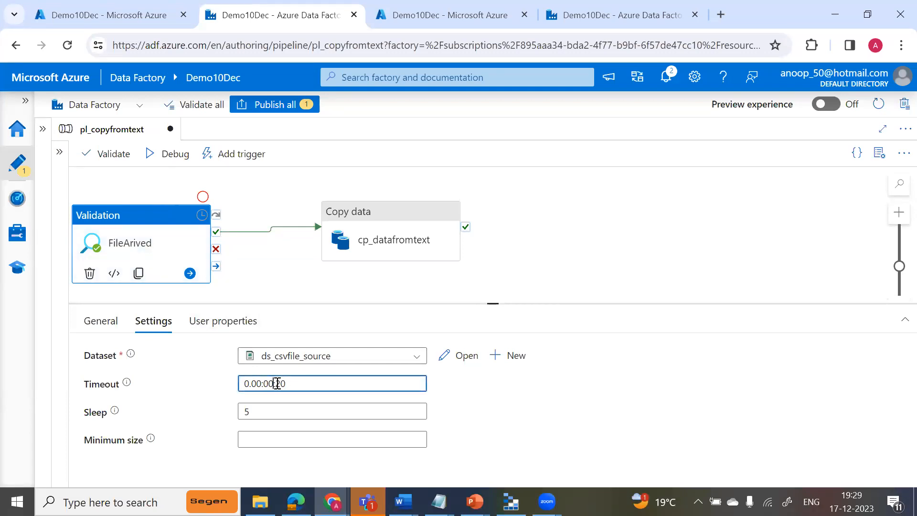
key("BackSpace")
type("2")
key("BackSpace")
key("BackSpace")
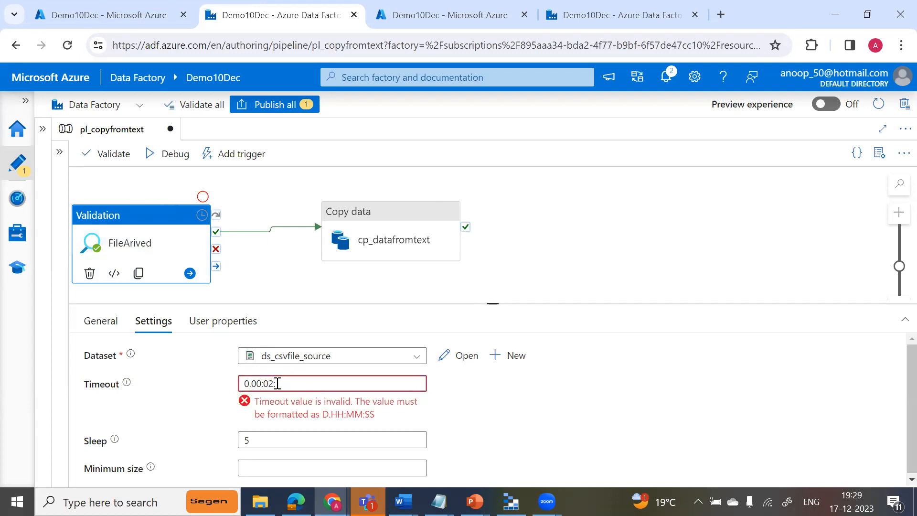
type("00")
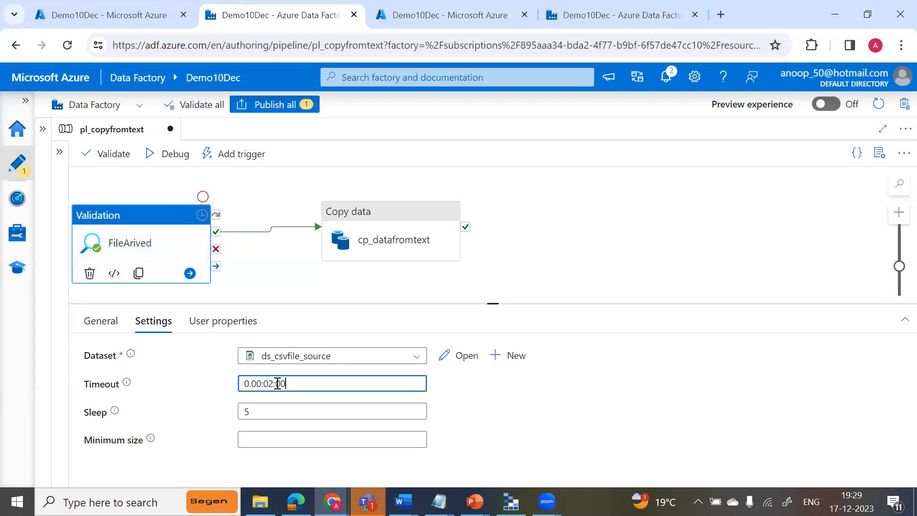
Set FileArived's sleep to 10 and start a debug run of the pl_copyfromtext pipeline.
left_click(262, 404)
key("BackSpace")
type("10")
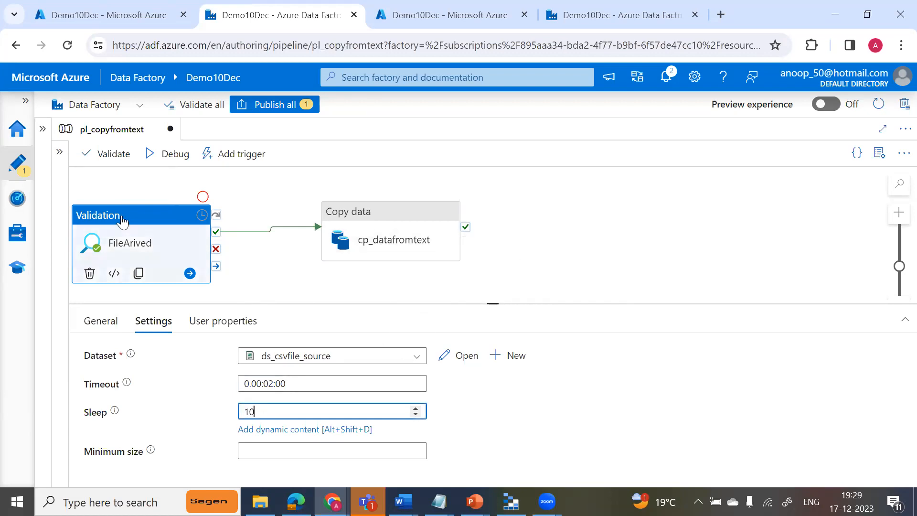
left_click(167, 154)
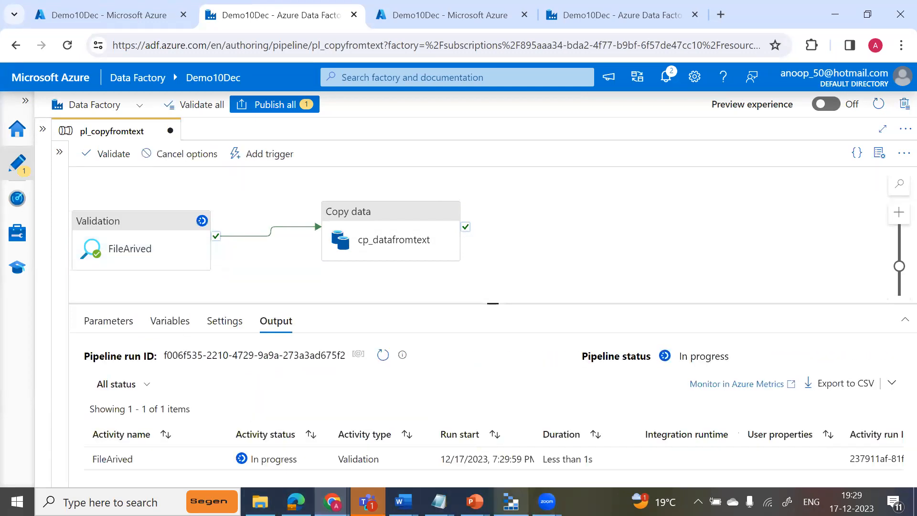
Switch to Azure Storage Explorer and upload cases_and_death_counts.csv from D:\ADFCourseContents to the adffiles blob container.
left_click(511, 502)
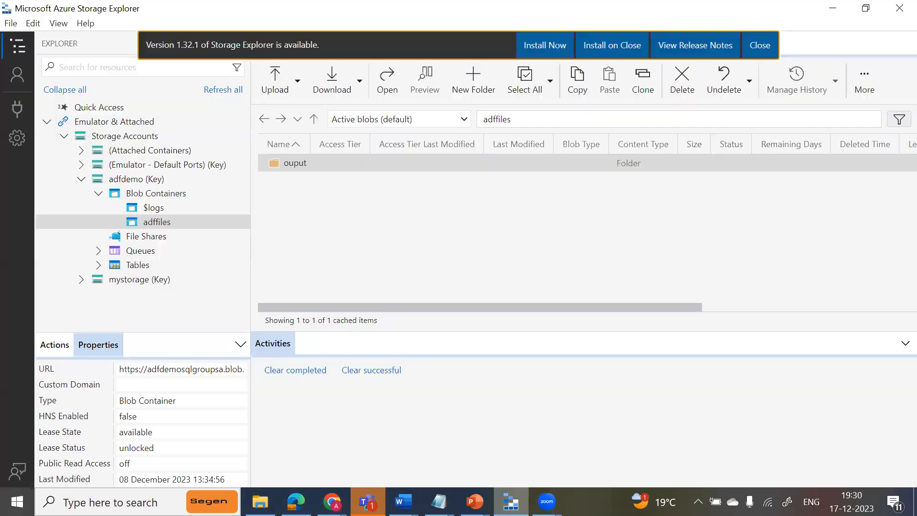
left_click(274, 89)
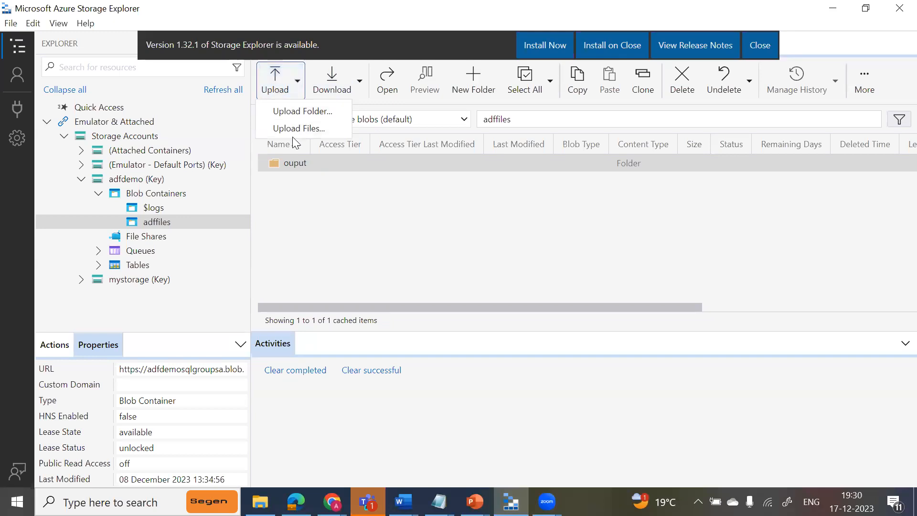
left_click(300, 127)
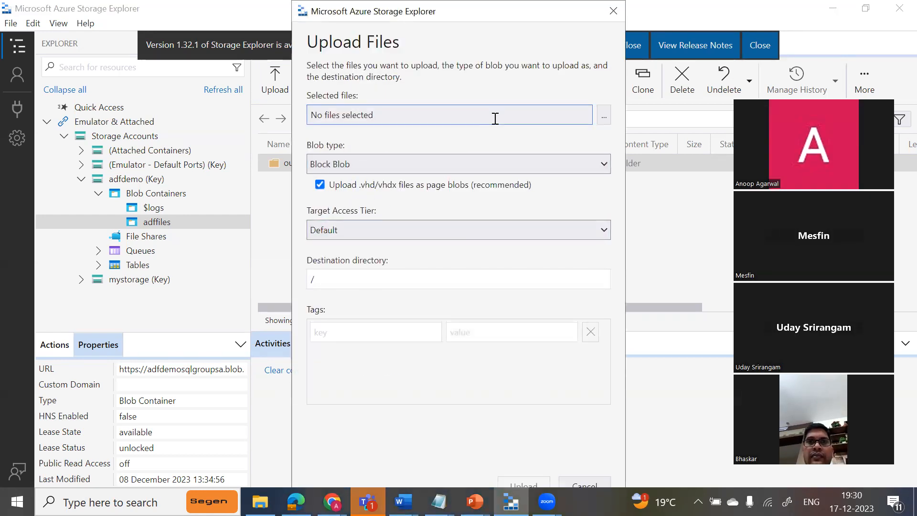
left_click(603, 115)
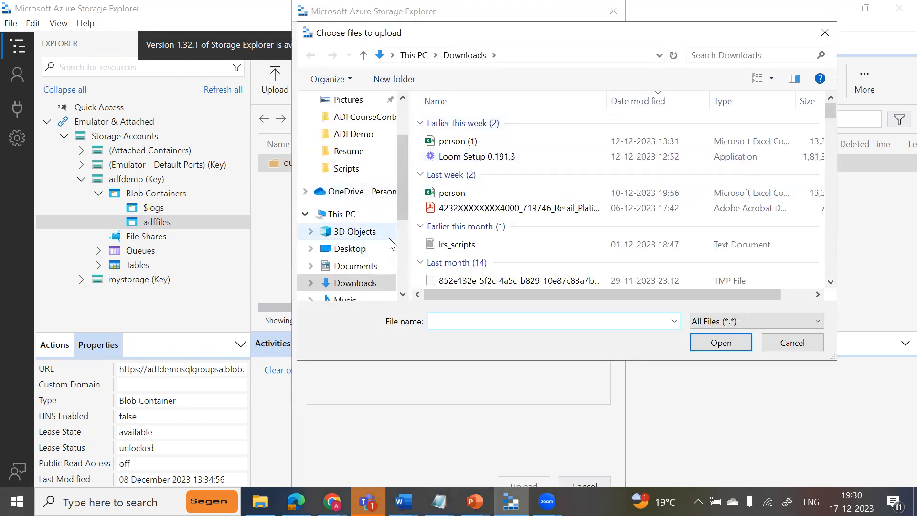
scroll(404, 244, "down", 3)
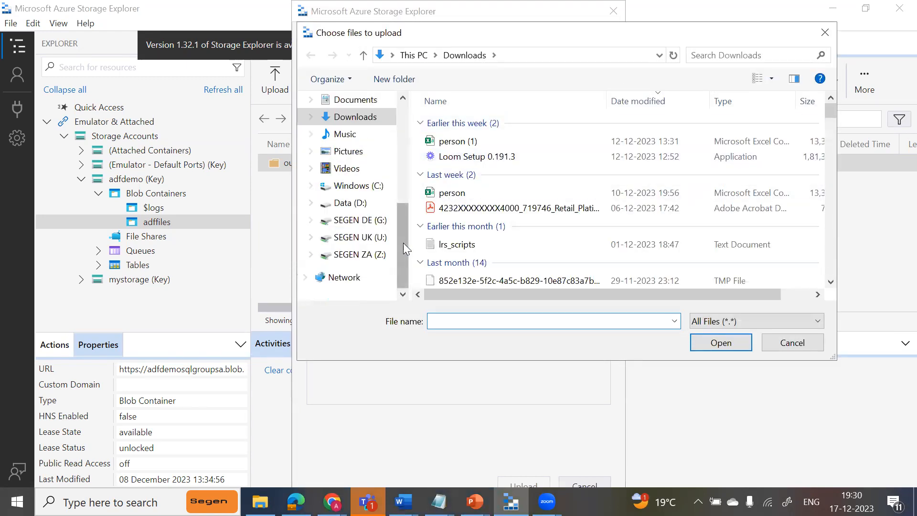
left_click(363, 203)
double_click(479, 125)
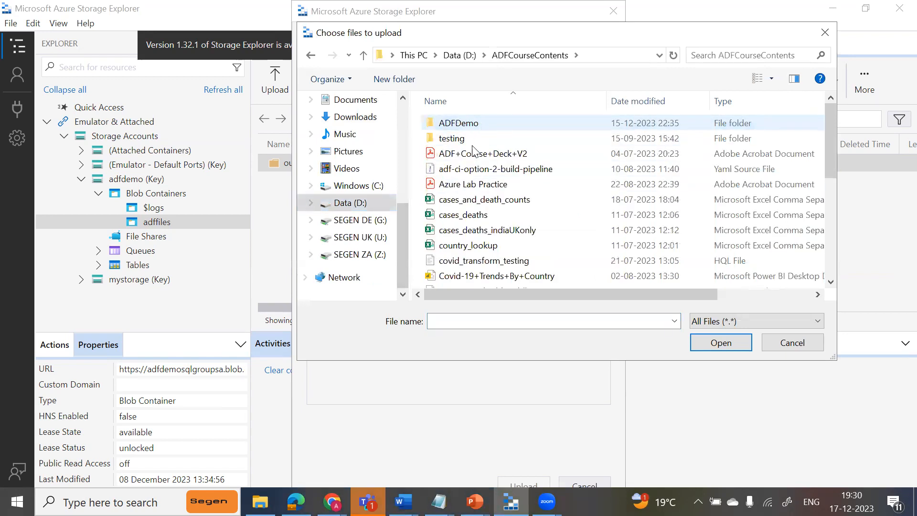
left_click(474, 200)
left_click(701, 341)
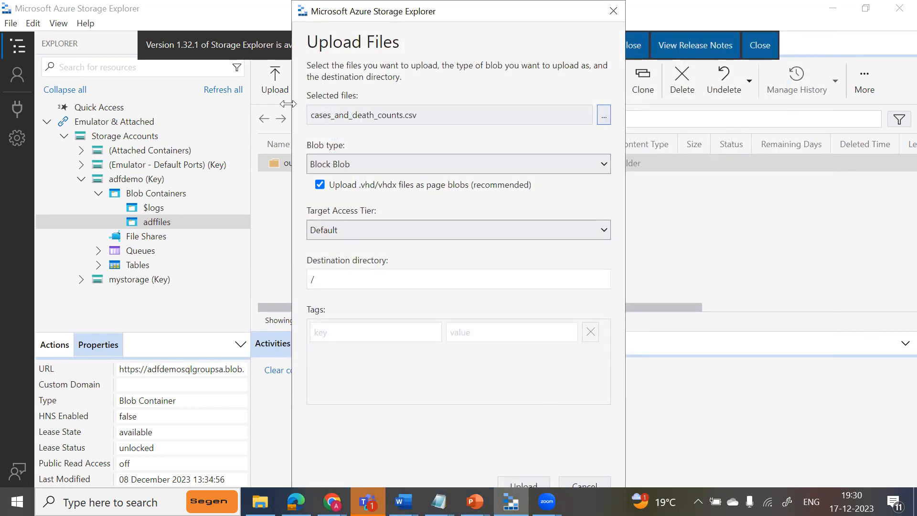
left_click_drag(319, 43, 258, 54)
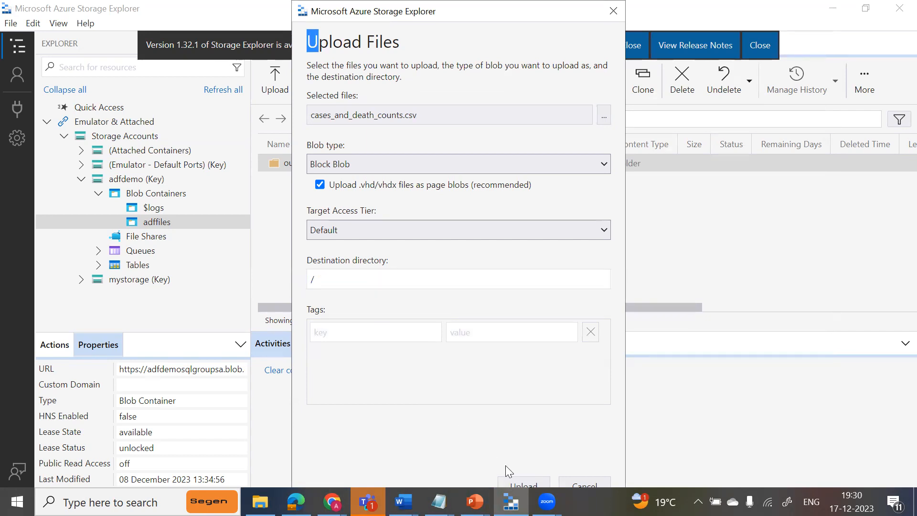
left_click(511, 486)
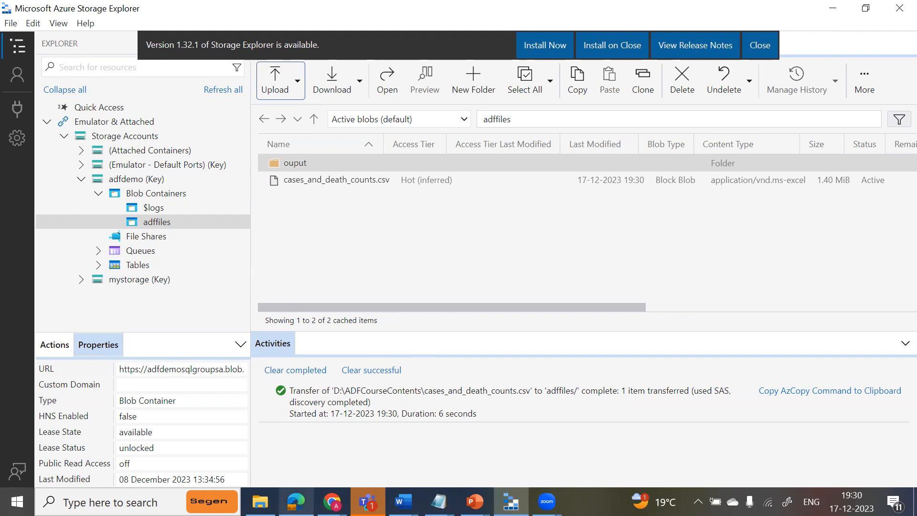
Return to the data factory pipeline and refresh the debug run's status until both activities end.
left_click(332, 502)
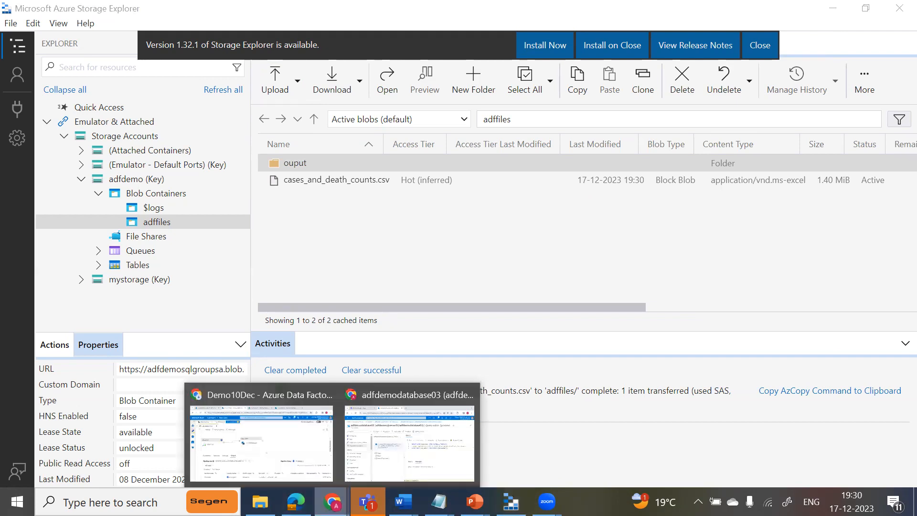
left_click(364, 424)
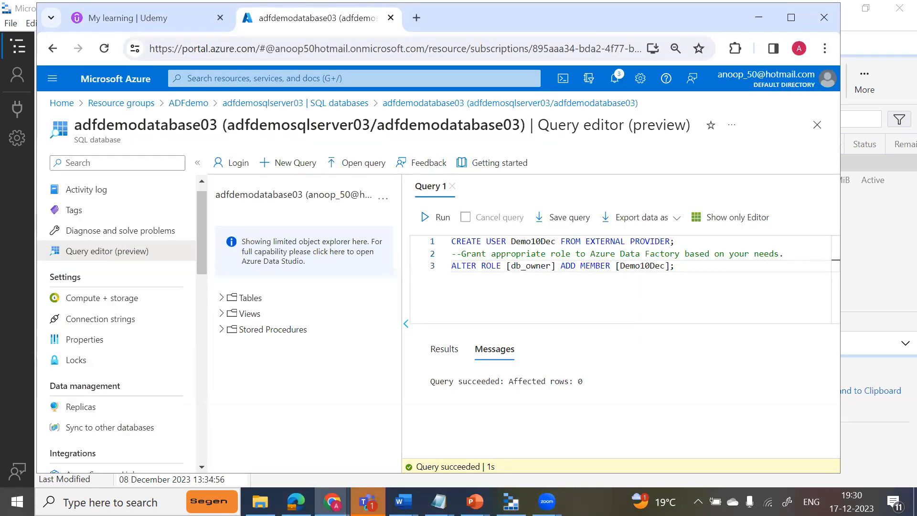
left_click(331, 501)
left_click(276, 448)
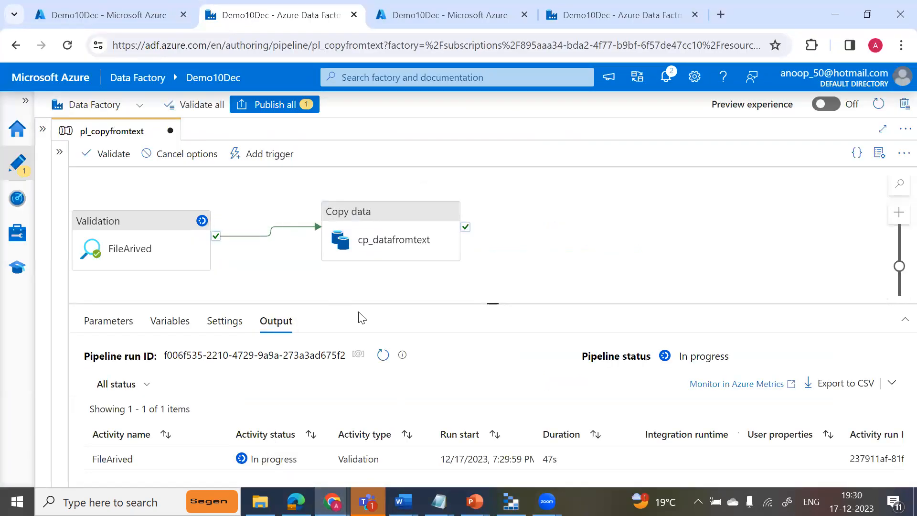
left_click(383, 355)
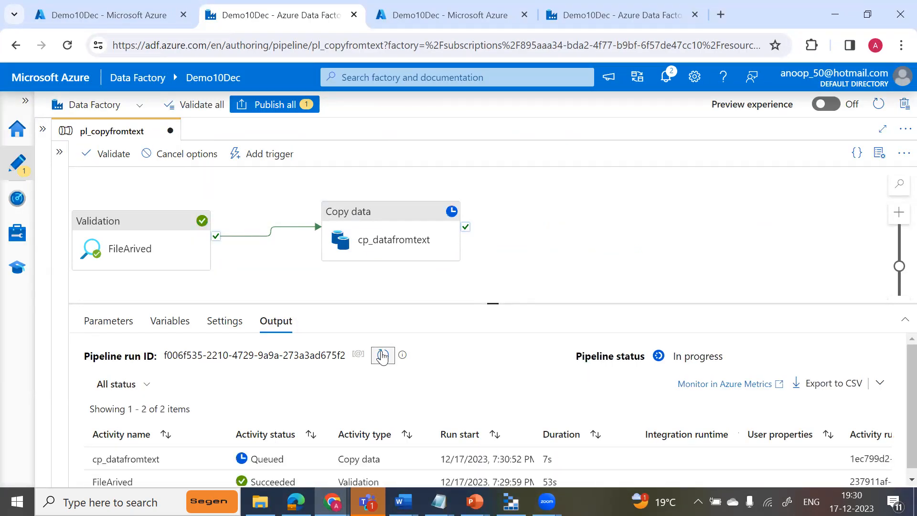
left_click_drag(492, 301, 497, 241)
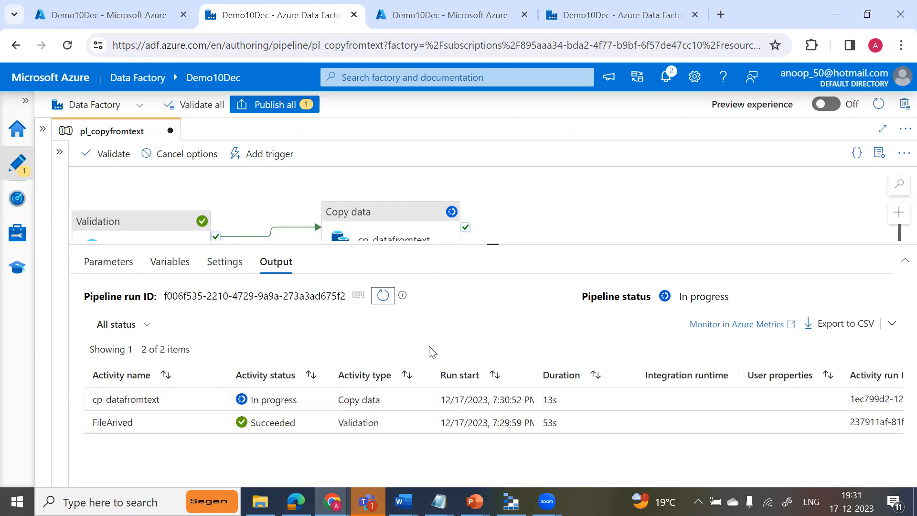
left_click(382, 297)
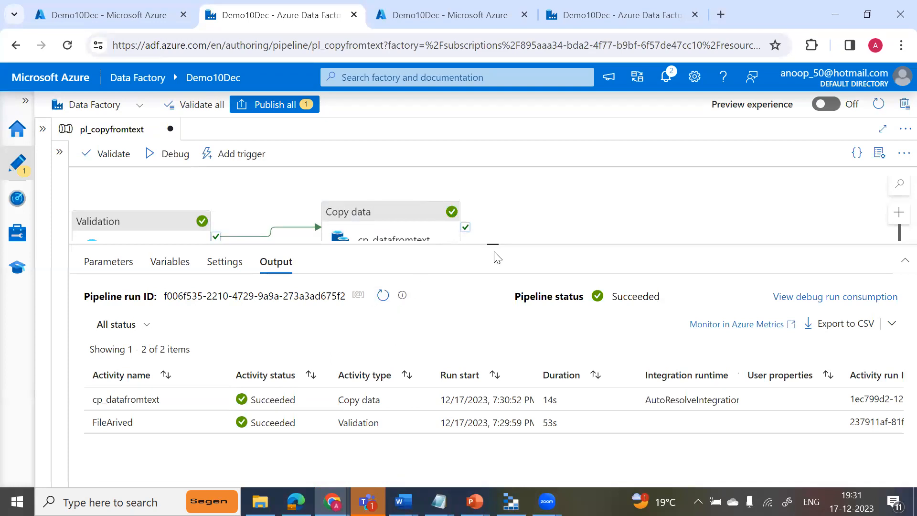
Review the FileArived activity's settings, and check the file name in the file path of the ds_csvfile_source dataset.
left_click_drag(493, 242, 499, 333)
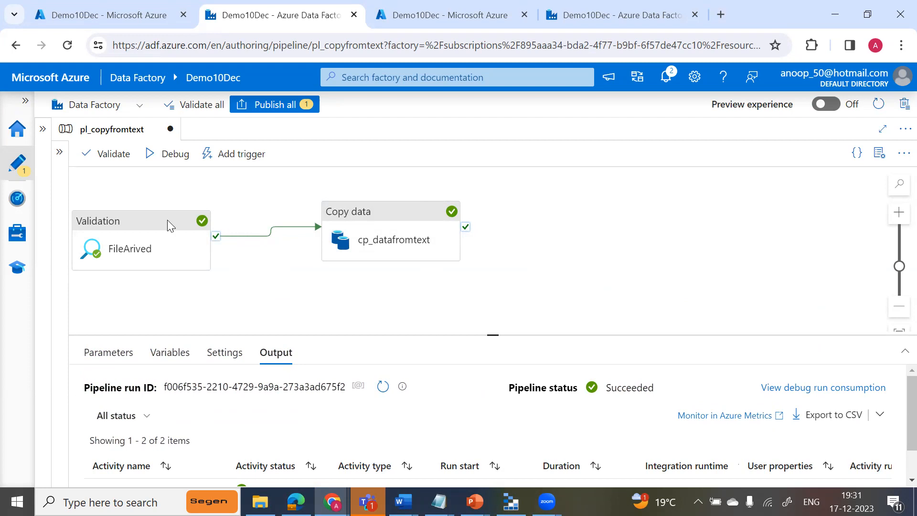
left_click(129, 233)
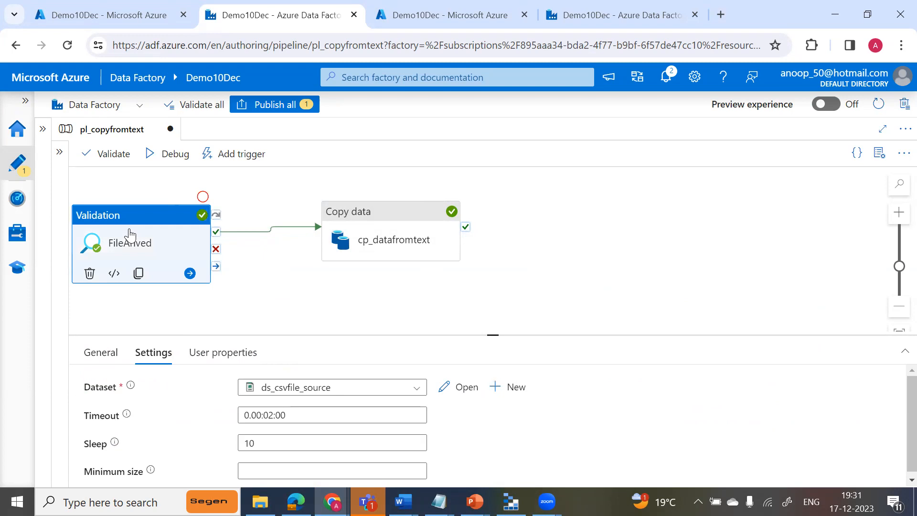
left_click_drag(493, 334, 505, 296)
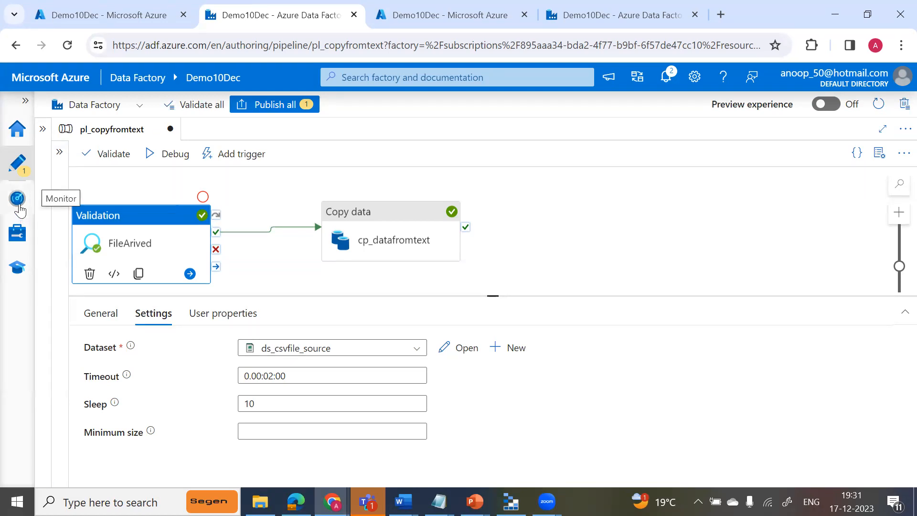
left_click(42, 129)
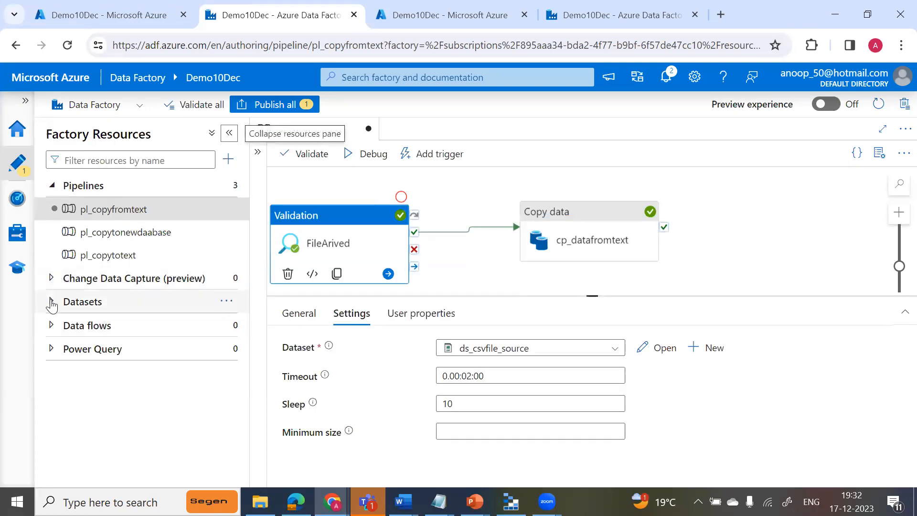
left_click(51, 302)
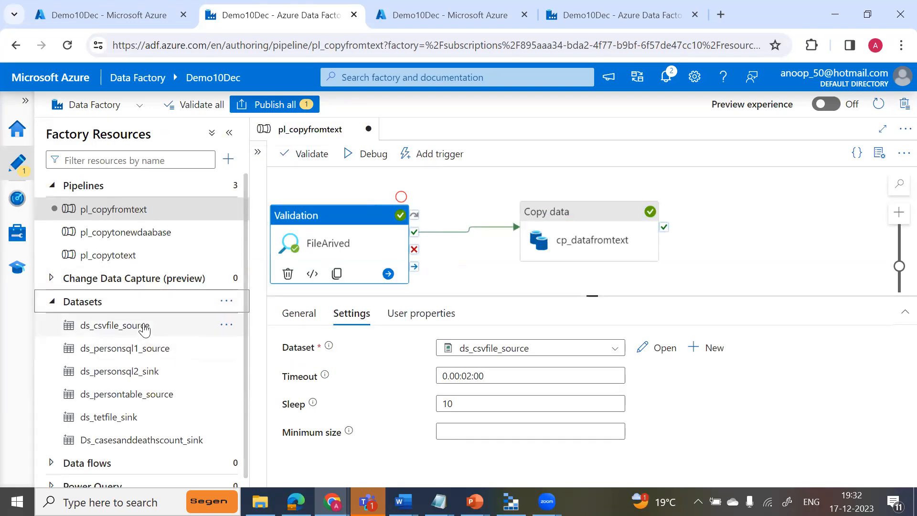
left_click(144, 328)
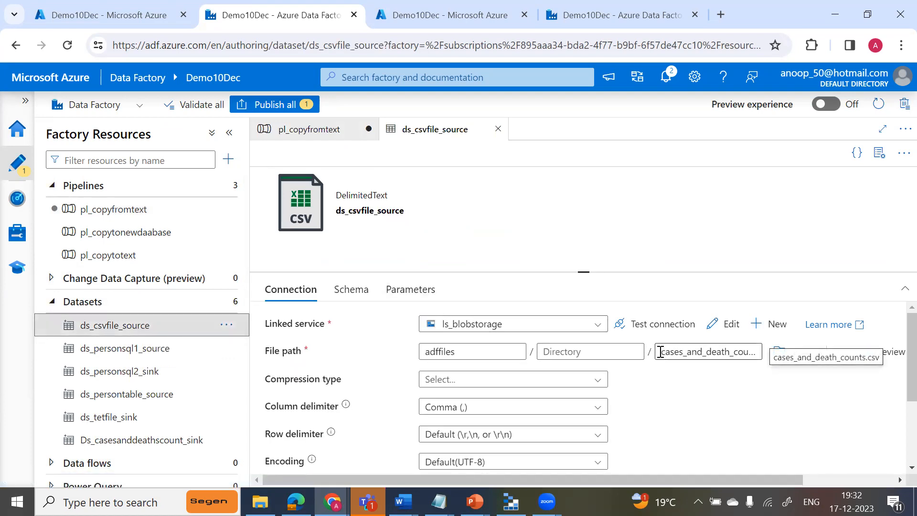
left_click_drag(660, 351, 765, 368)
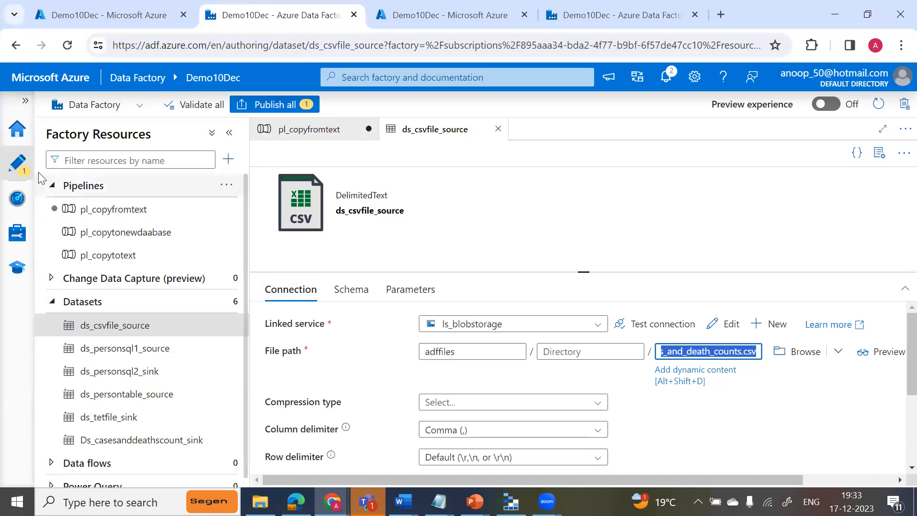
Publish the pending changes to the pl_copyfromtext pipeline and dismiss the completion notice.
left_click(17, 170)
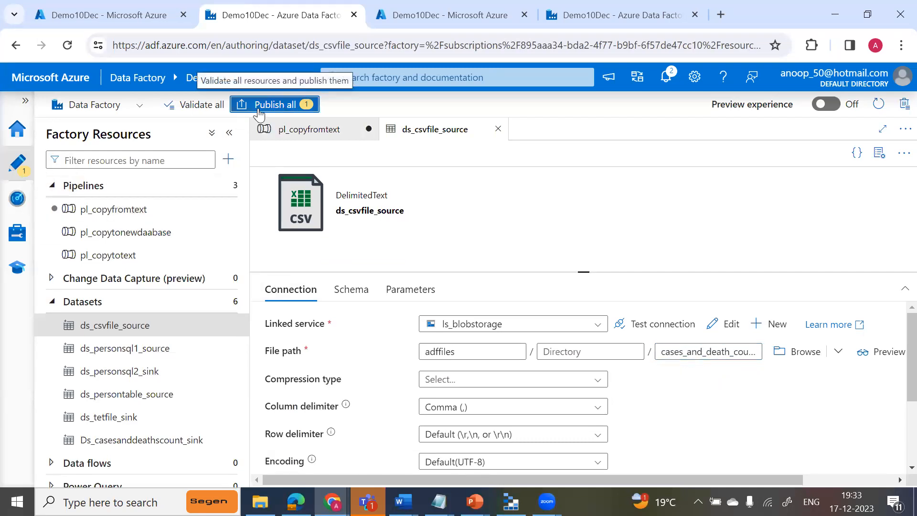
left_click(267, 104)
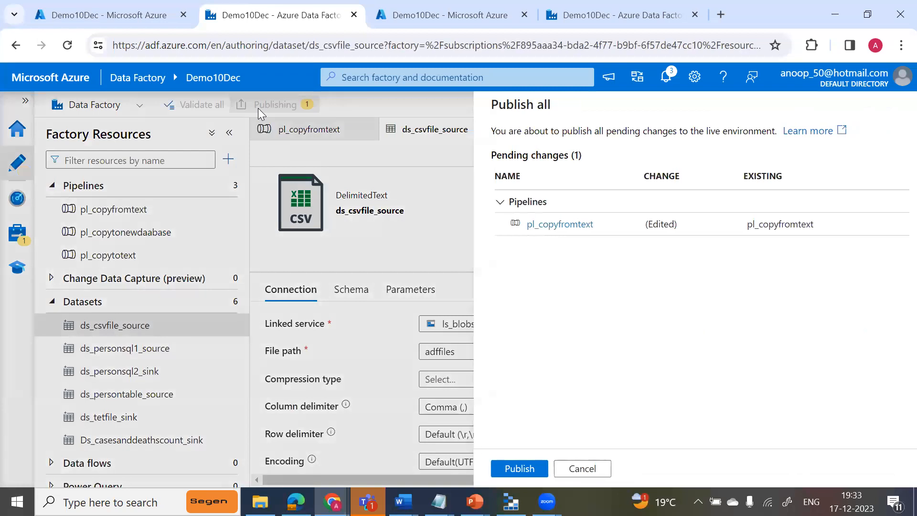
left_click(524, 468)
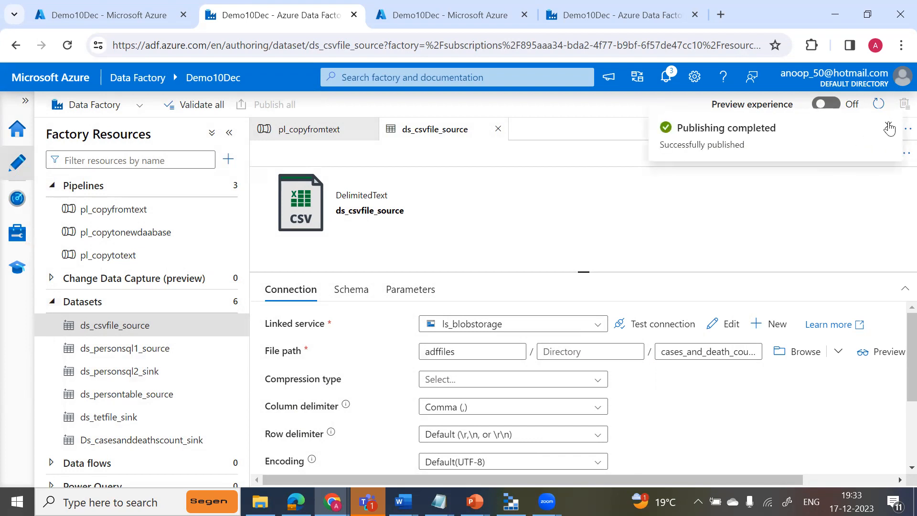
left_click(890, 129)
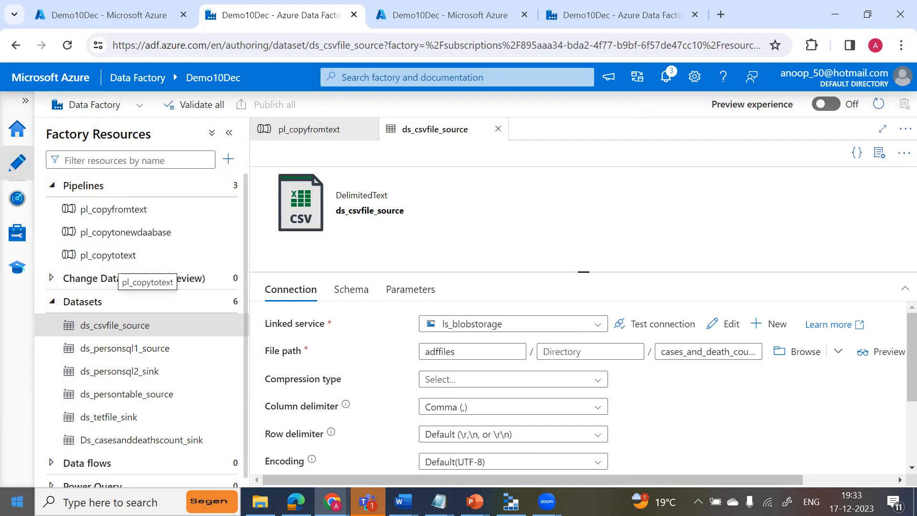
Switch to File Explorer and open the recent file cases_and_death_counts to examine its columns.
key("super+e")
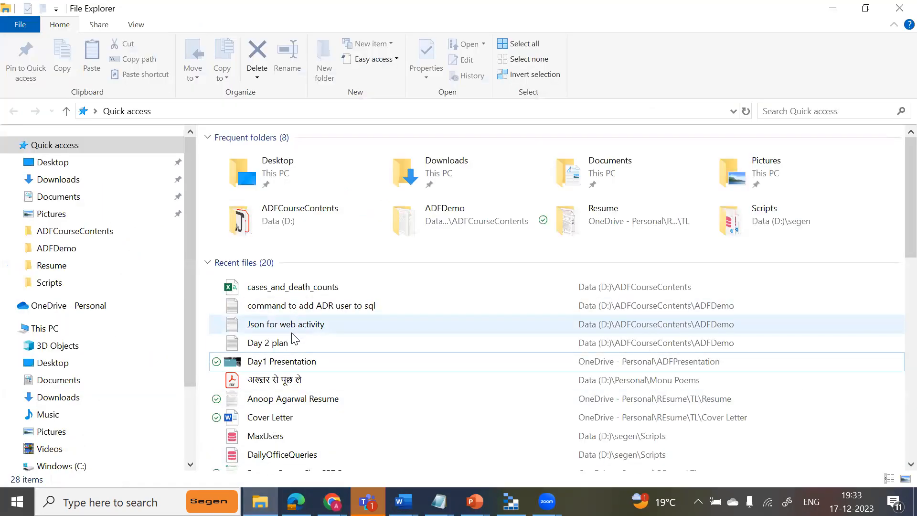
right_click(301, 292)
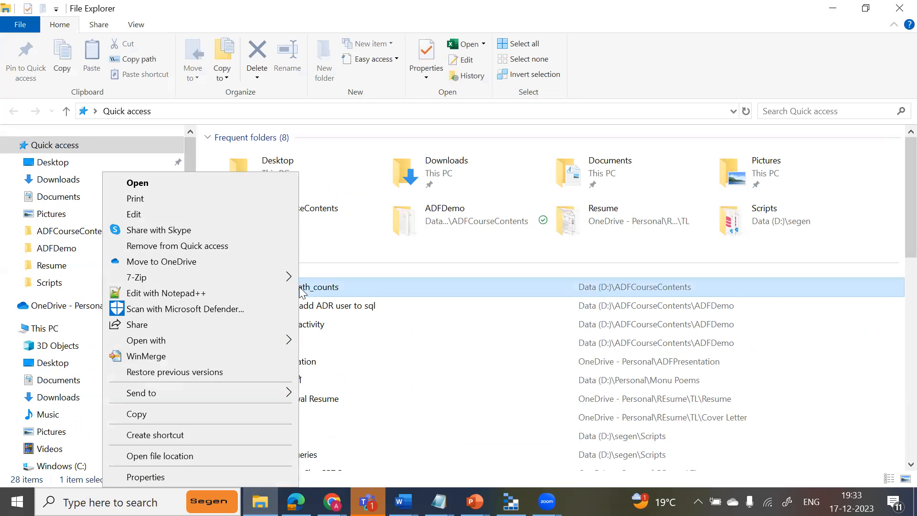
left_click(178, 184)
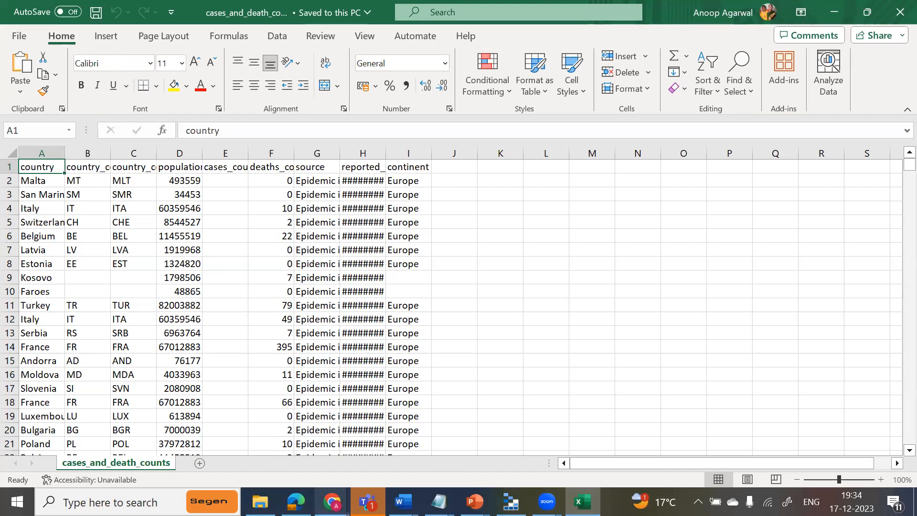
Return to the data factory in the browser, open the pl_copyfromtext pipeline and add a Get Metadata activity to its canvas.
mouse_move(332, 502)
left_click(256, 401)
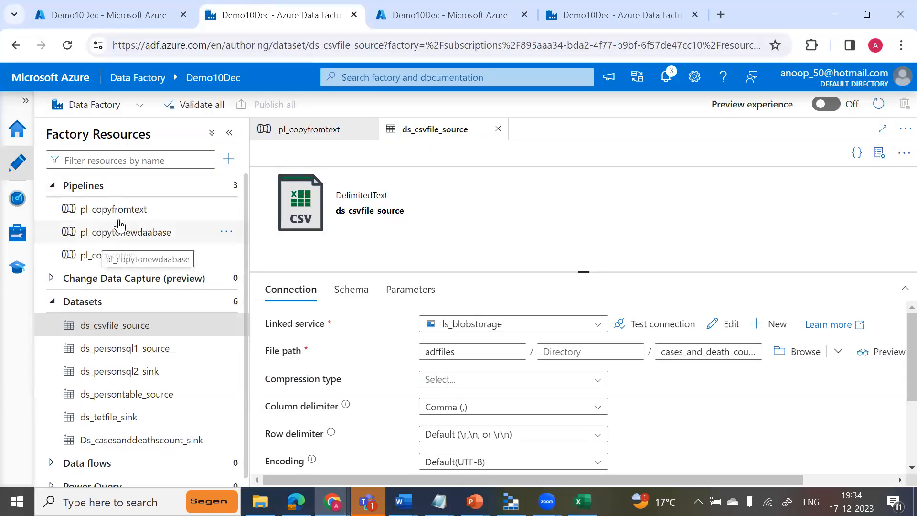
left_click(119, 209)
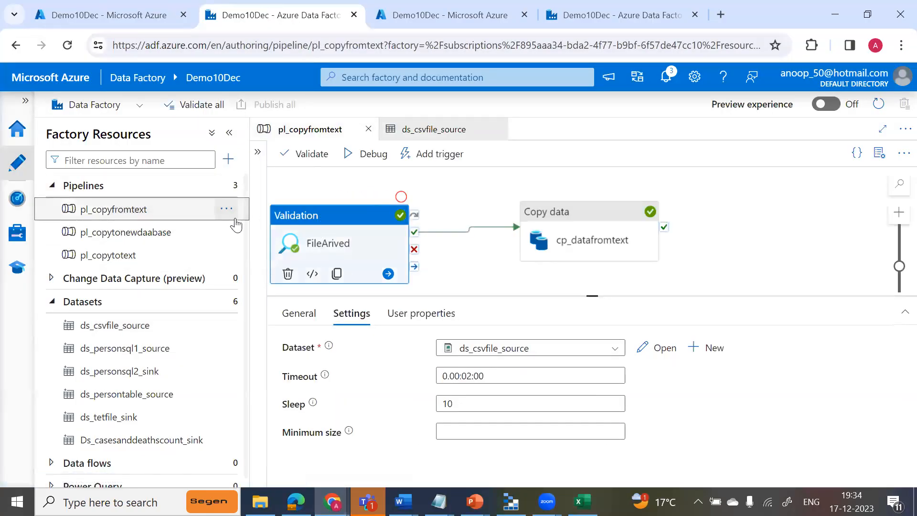
left_click(229, 133)
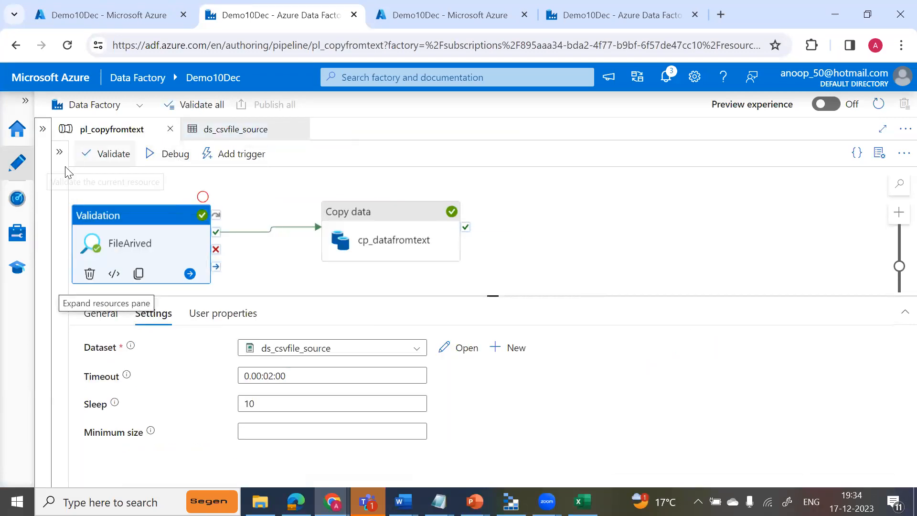
left_click(59, 152)
double_click(122, 181)
key("BackSpace")
type("ge")
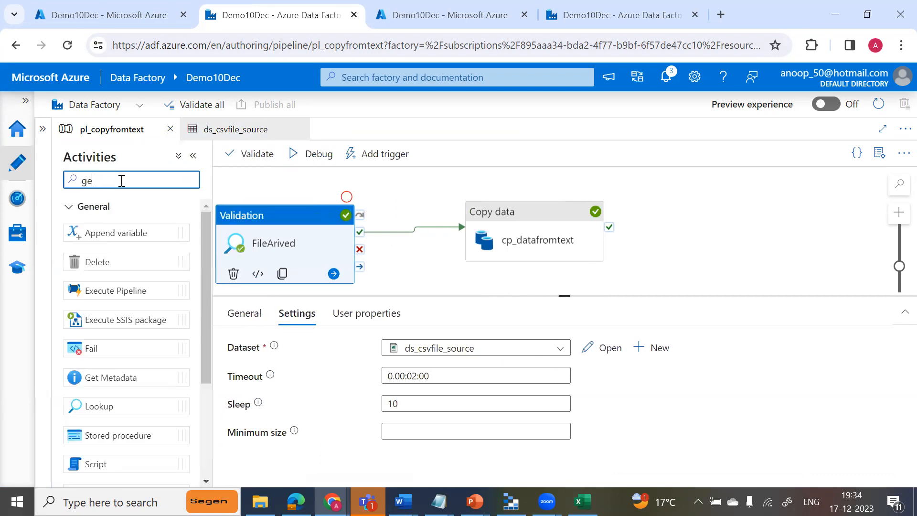
type("t")
left_click_drag(129, 232, 276, 182)
Rearrange and auto-align the pipeline's activities, placing Get Metadata below and to the left of the FileArived validation.
left_click_drag(280, 287, 456, 252)
left_click_drag(519, 253, 725, 240)
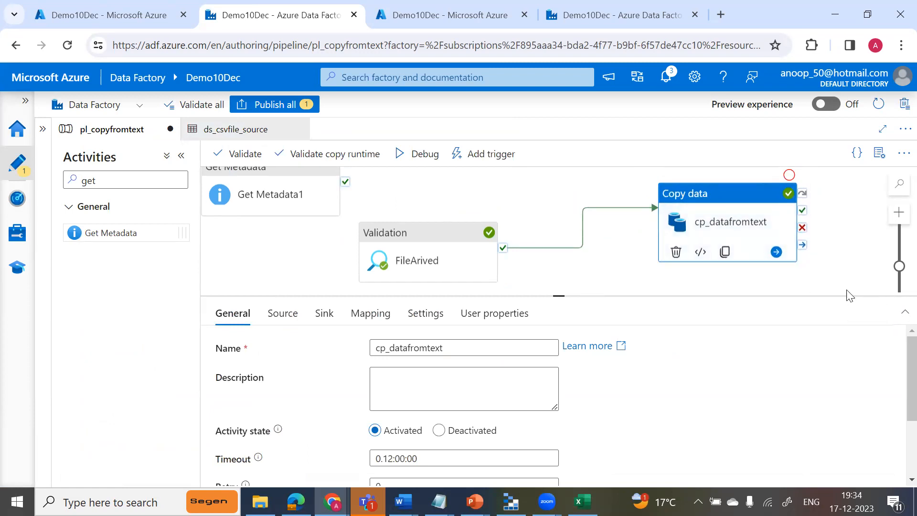
left_click_drag(554, 296, 561, 391)
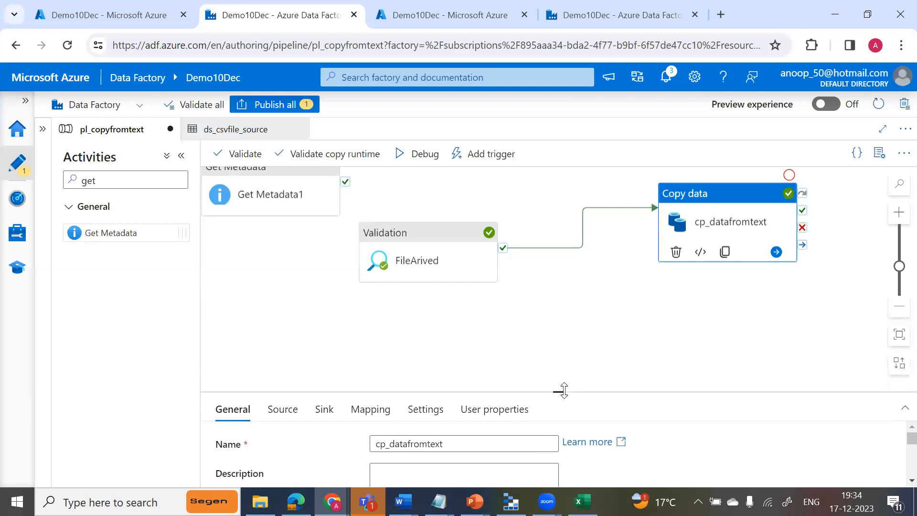
left_click(899, 364)
left_click_drag(620, 319, 276, 262)
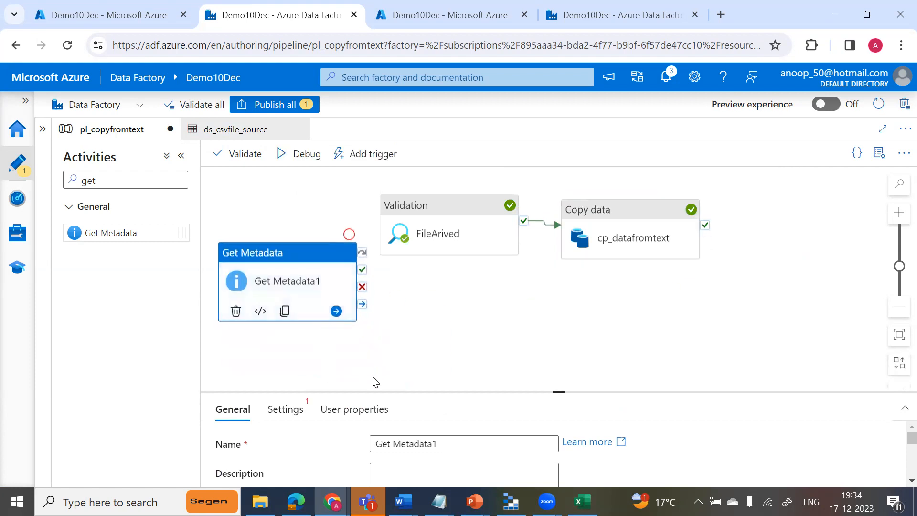
Rename the Get Metadata activity as GetColumnCount.
left_click_drag(555, 392, 557, 297)
left_click(462, 345)
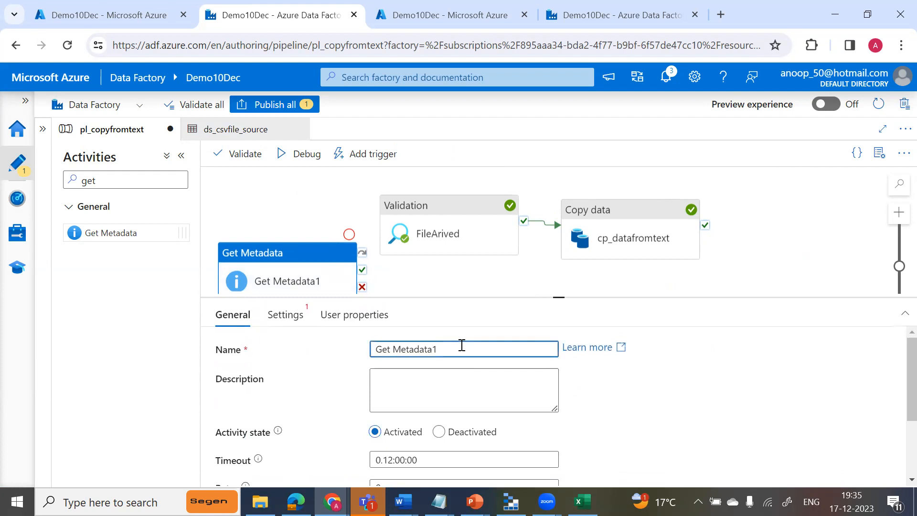
key("BackSpace")
key("BackSpace")
key("BackSpace")
key("BackSpace")
key("BackSpace")
key("BackSpace")
key("BackSpace")
key("BackSpace")
key("BackSpace")
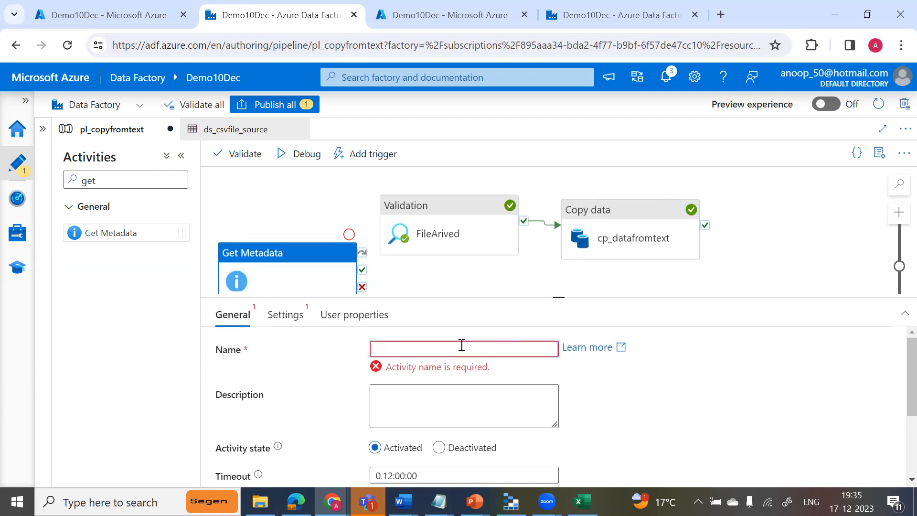
type("Get")
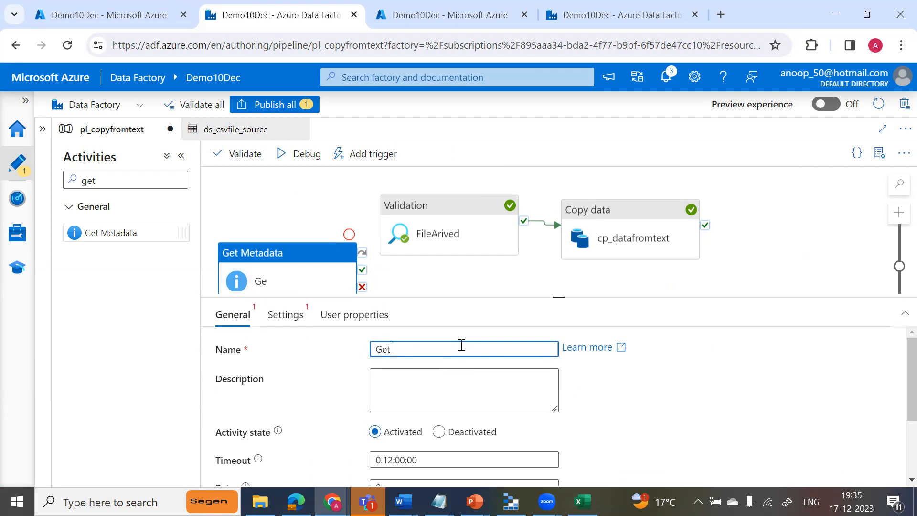
type("Colun")
type("nCount")
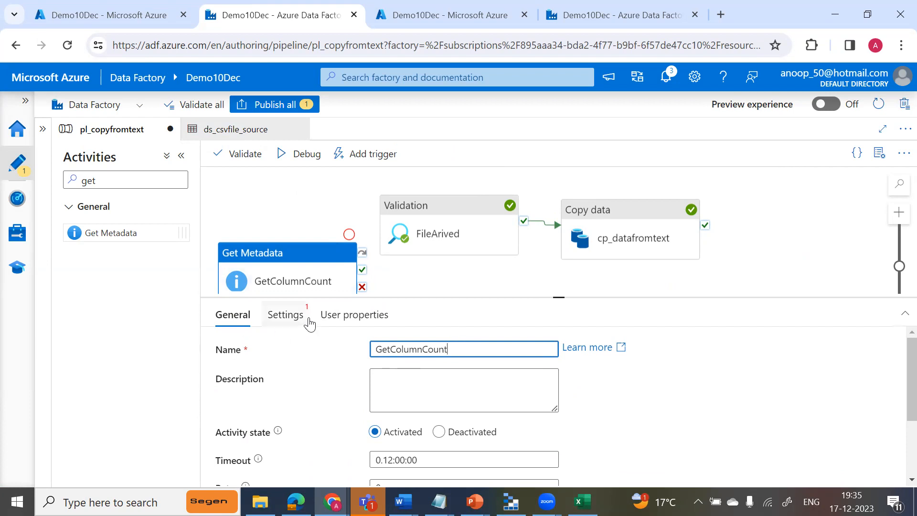
Set GetColumnCount's dataset to ds_csvfile_source and add a Column count argument to its field list.
left_click(289, 318)
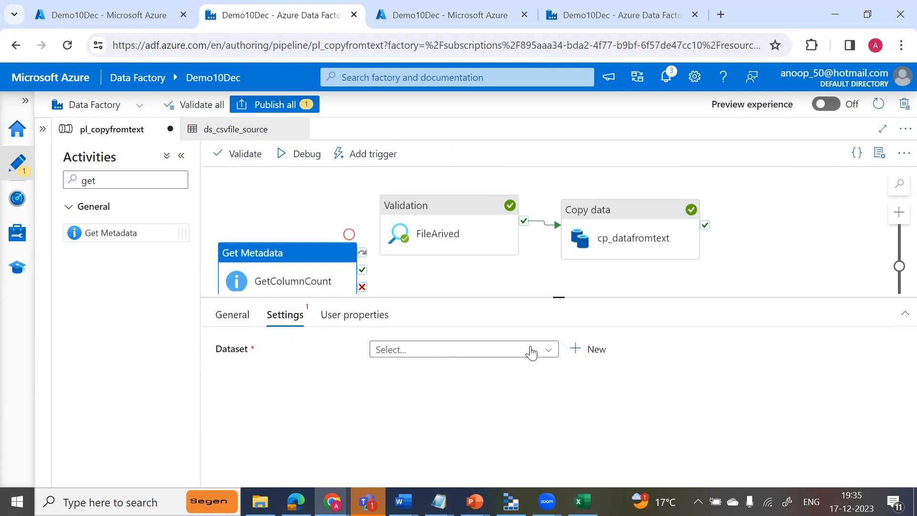
left_click(554, 352)
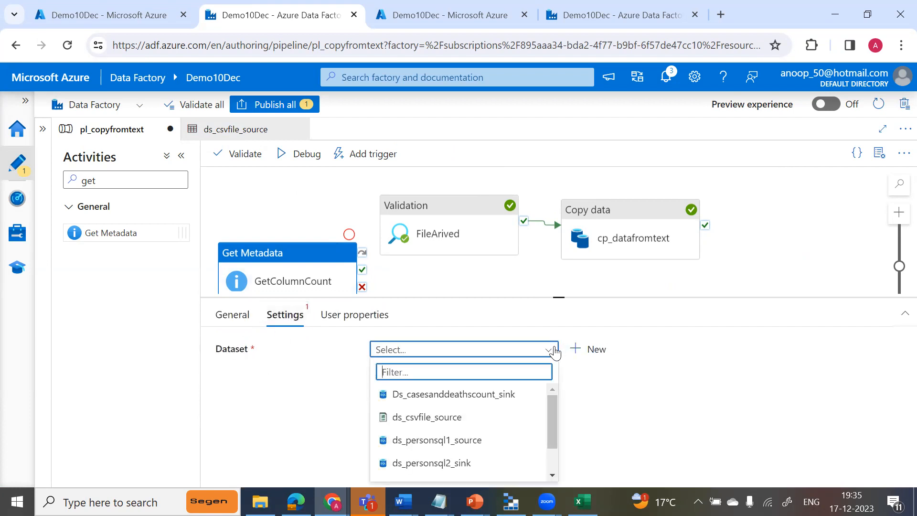
left_click(456, 425)
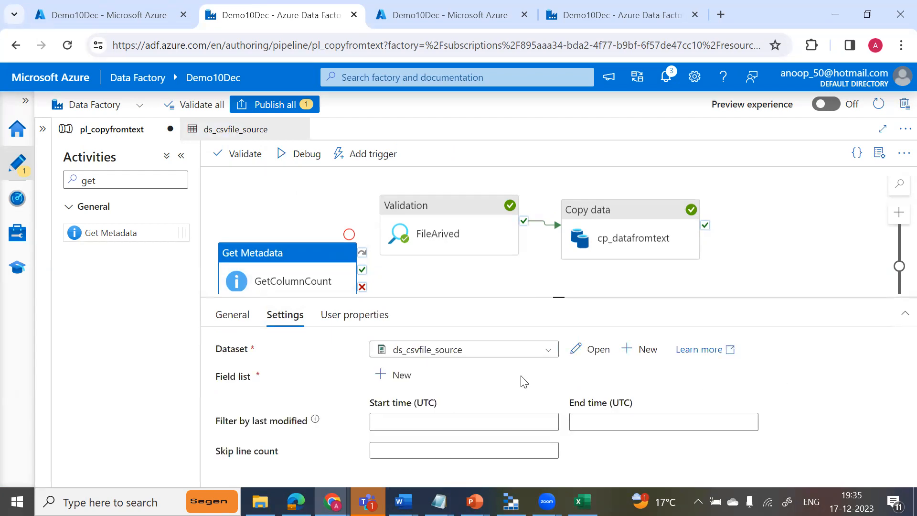
left_click(400, 377)
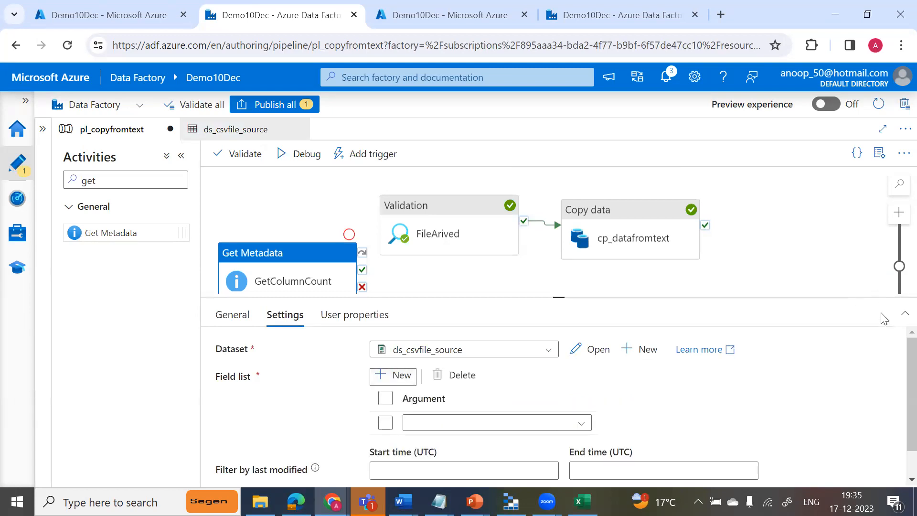
left_click(581, 423)
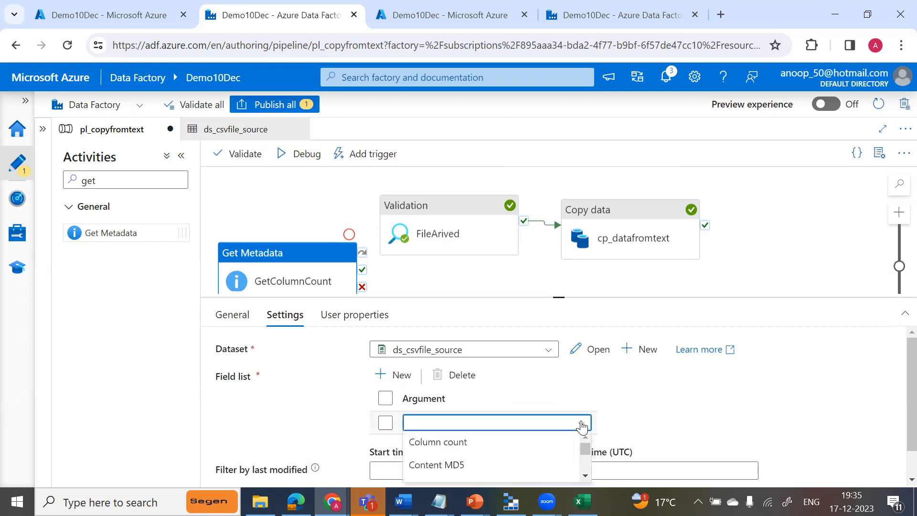
left_click(457, 443)
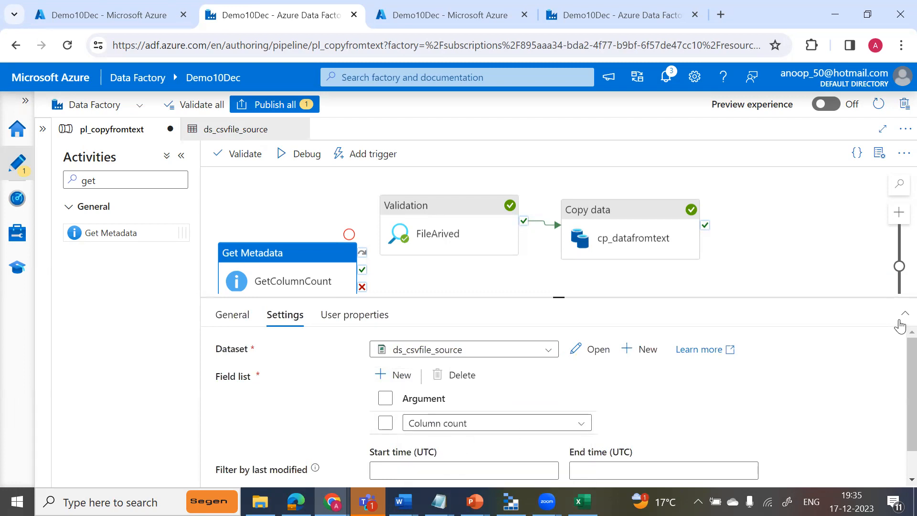
Add a second argument, Size, to the field list of GetColumnCount.
left_click_drag(559, 296, 558, 239)
left_click(389, 322)
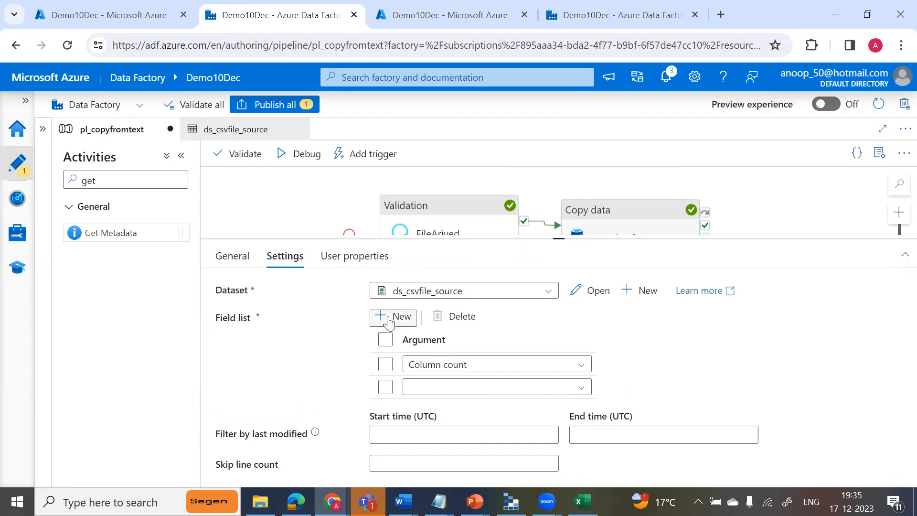
left_click(582, 388)
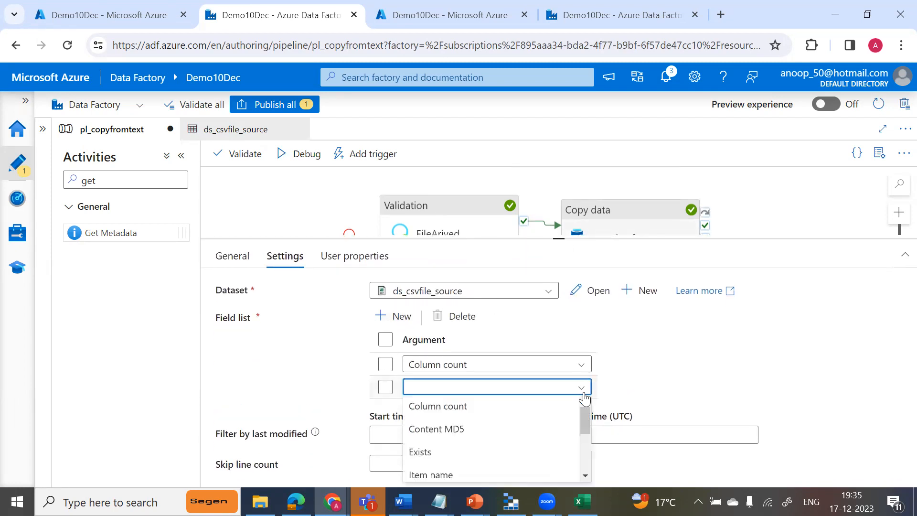
left_click_drag(588, 419, 584, 449)
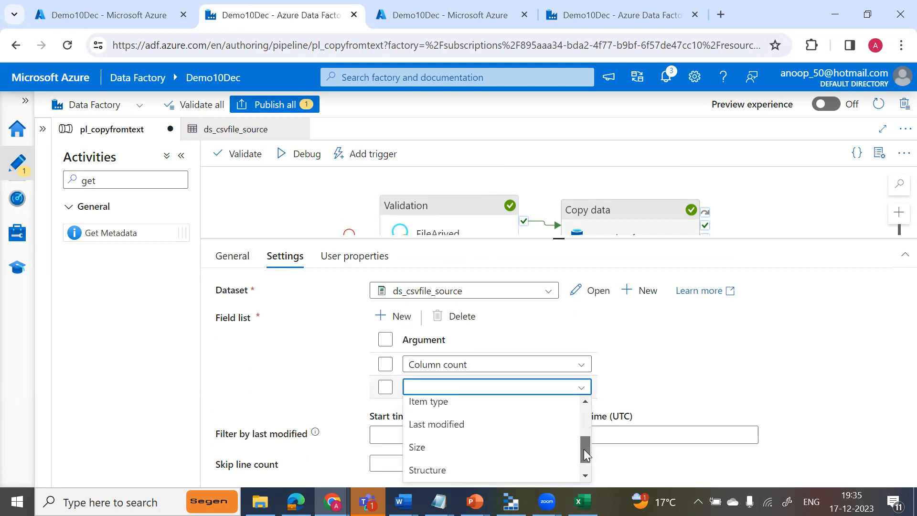
left_click(423, 439)
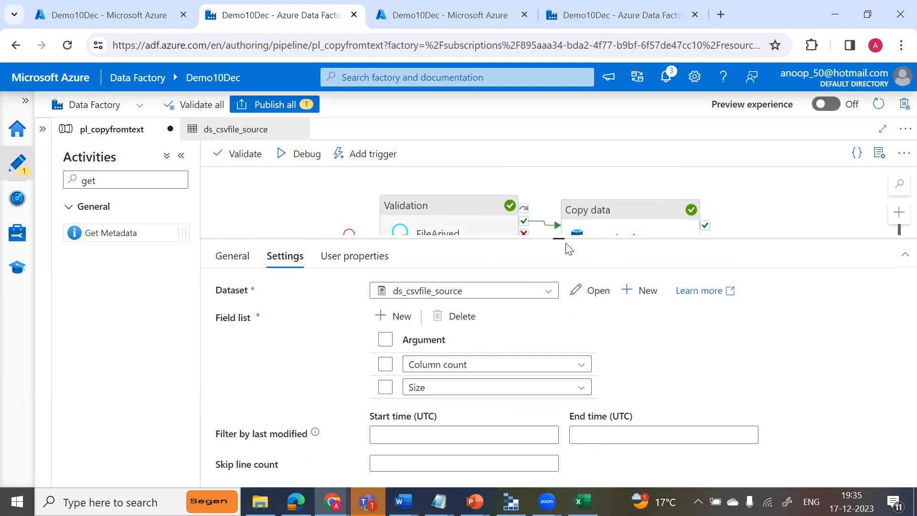
Deactivate the FileArived validation and cp_datafromtext copy activities in the pipeline.
left_click_drag(562, 236, 577, 290)
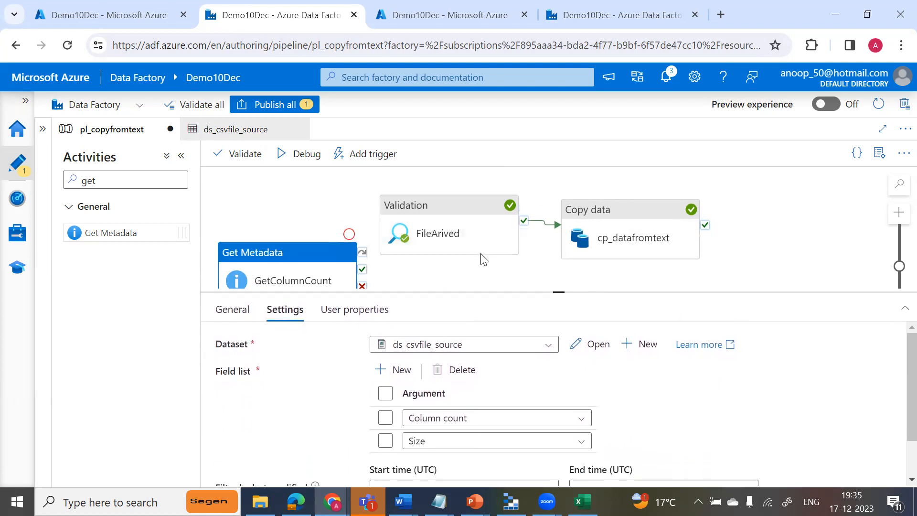
right_click(464, 206)
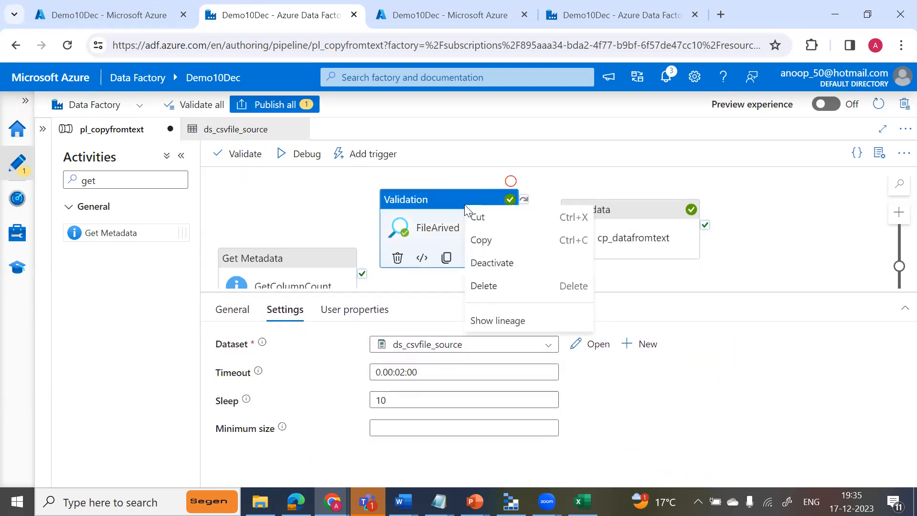
left_click(506, 261)
right_click(609, 201)
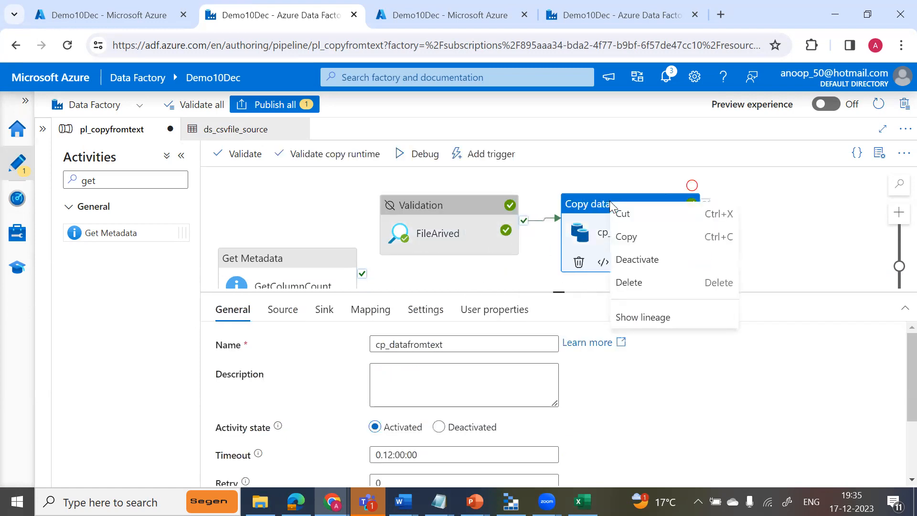
left_click(626, 259)
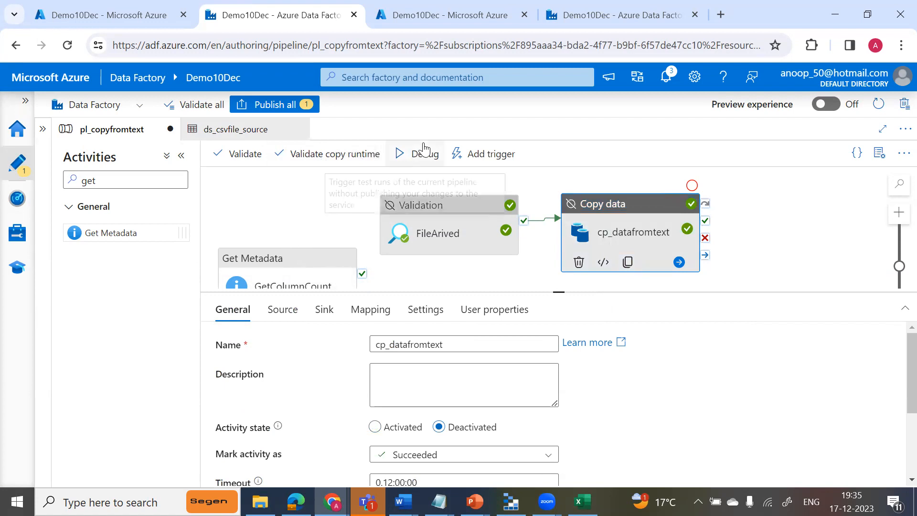
Debug the pipeline and check the size and column count values in the output of the GetColumnCount activity.
left_click(410, 158)
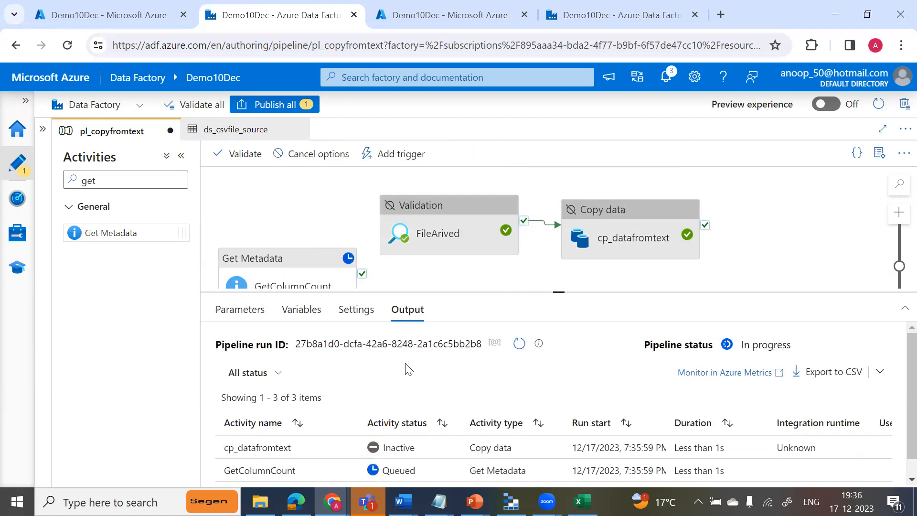
left_click_drag(554, 290, 554, 264)
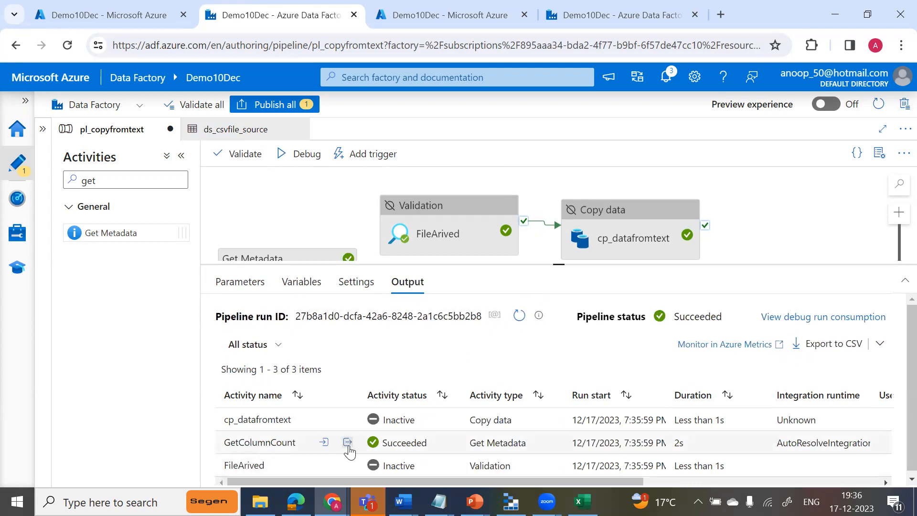
left_click(347, 442)
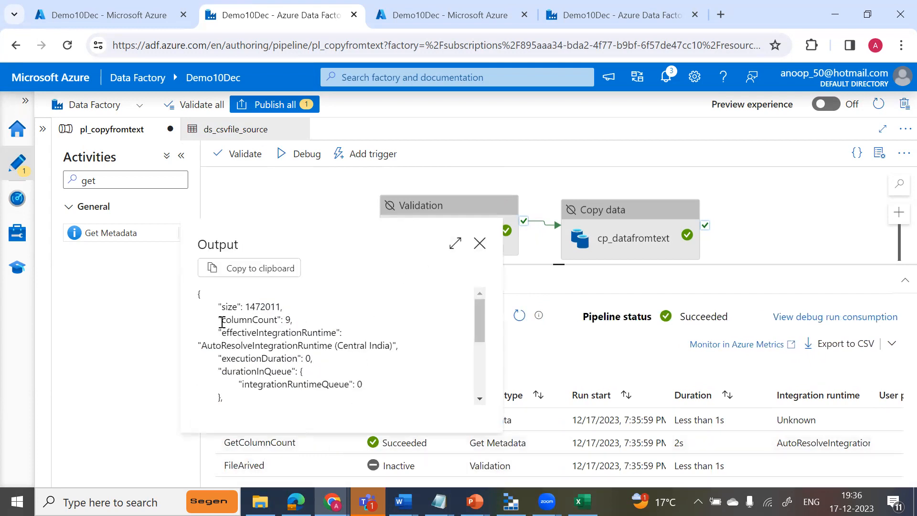
left_click_drag(247, 318, 317, 320)
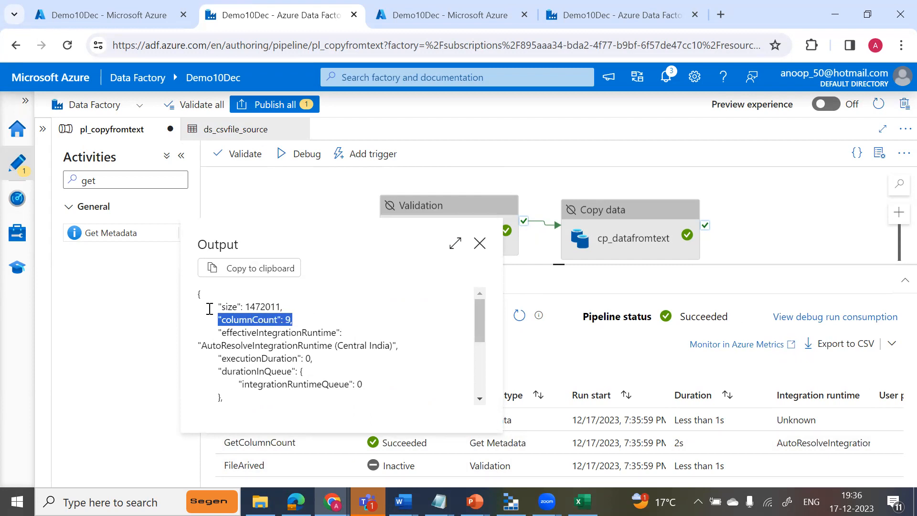
left_click_drag(209, 308, 313, 308)
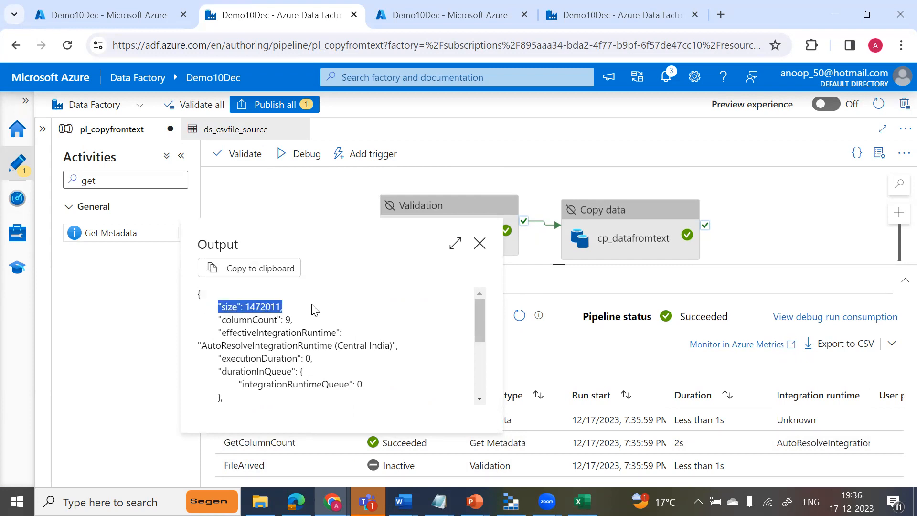
left_click(480, 243)
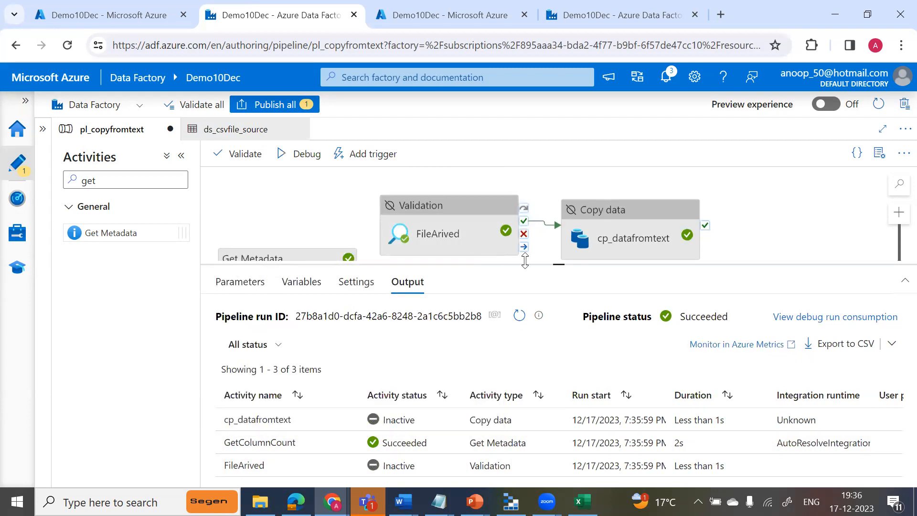
left_click_drag(559, 264, 567, 332)
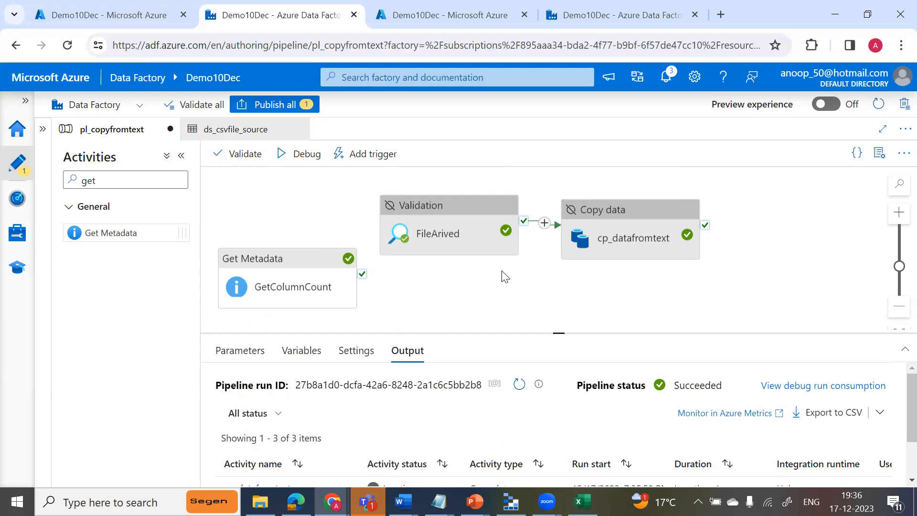
Find the If Condition activity and add it to the pipeline canvas beside GetColumnCount.
left_click(119, 182)
key("BackSpace")
key("BackSpace")
key("BackSpace")
type("if")
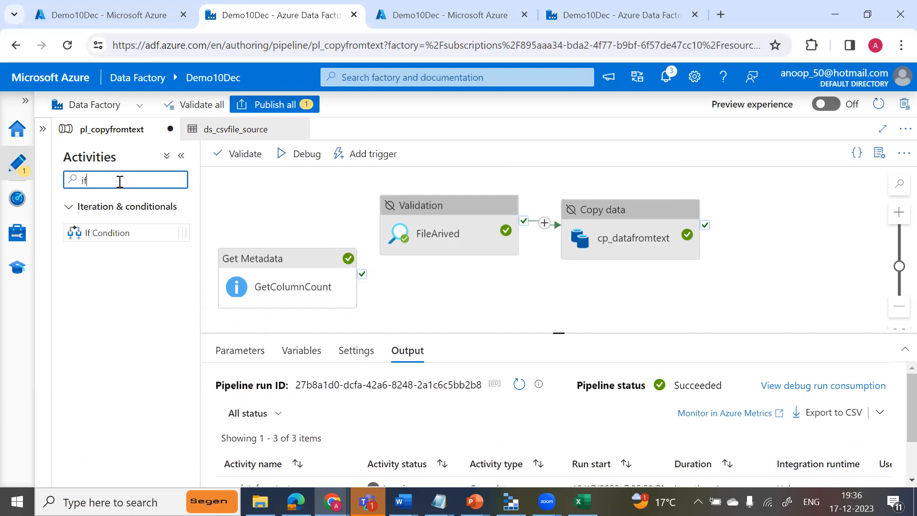
left_click_drag(125, 233, 470, 294)
Rename the new If Condition activity to If ColumnCountMatches.
left_click(436, 388)
key("BackSpace")
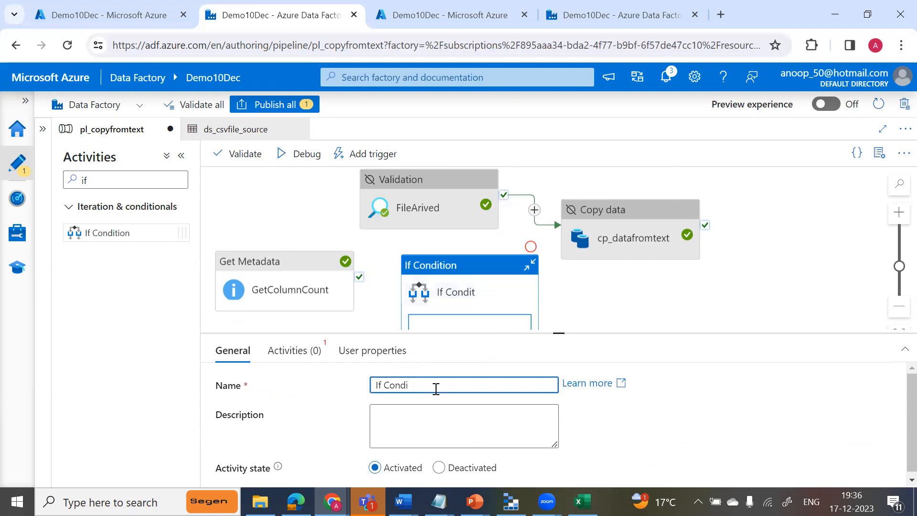
type("olumnCountM")
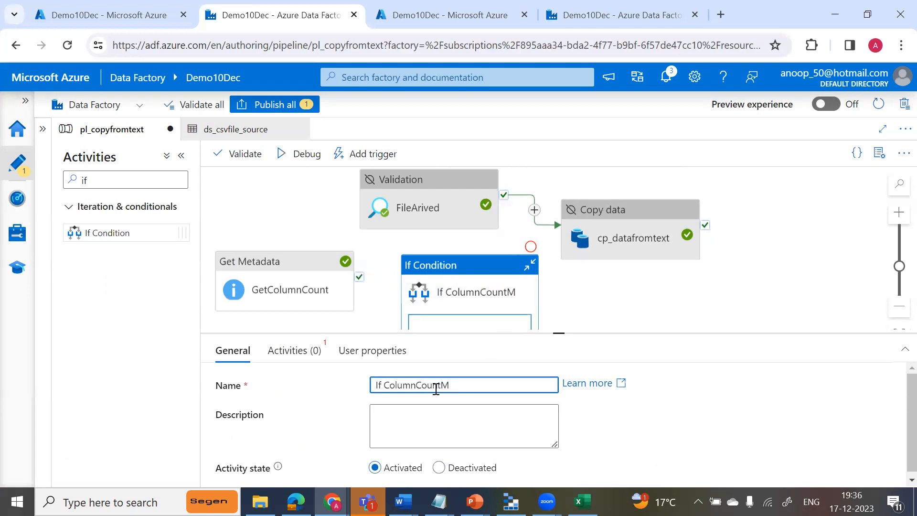
type("es")
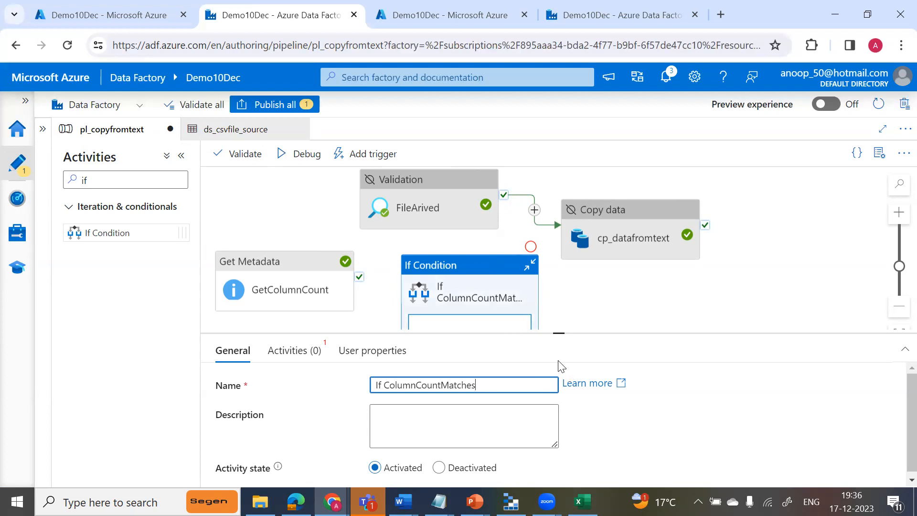
Connect the success output of GetColumnCount to the If ColumnCountMatches activity.
left_click_drag(558, 336, 556, 362)
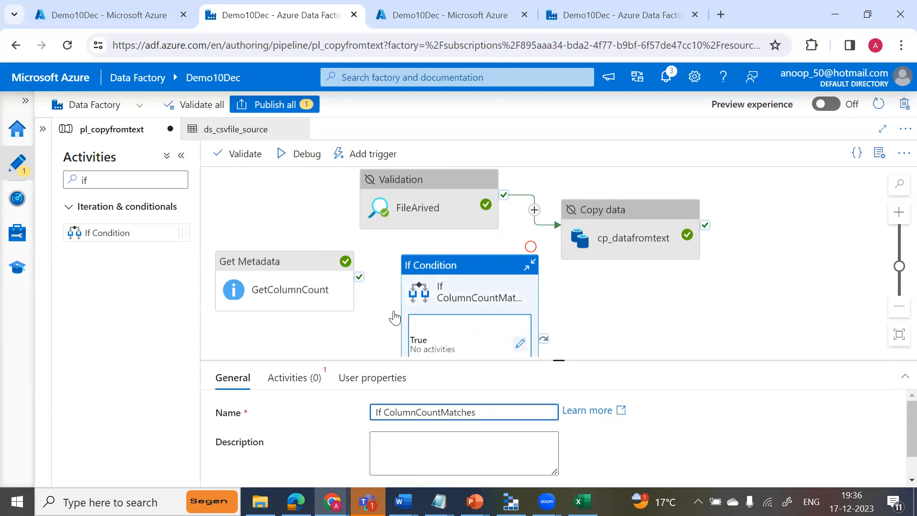
left_click(361, 278)
left_click_drag(359, 279, 401, 337)
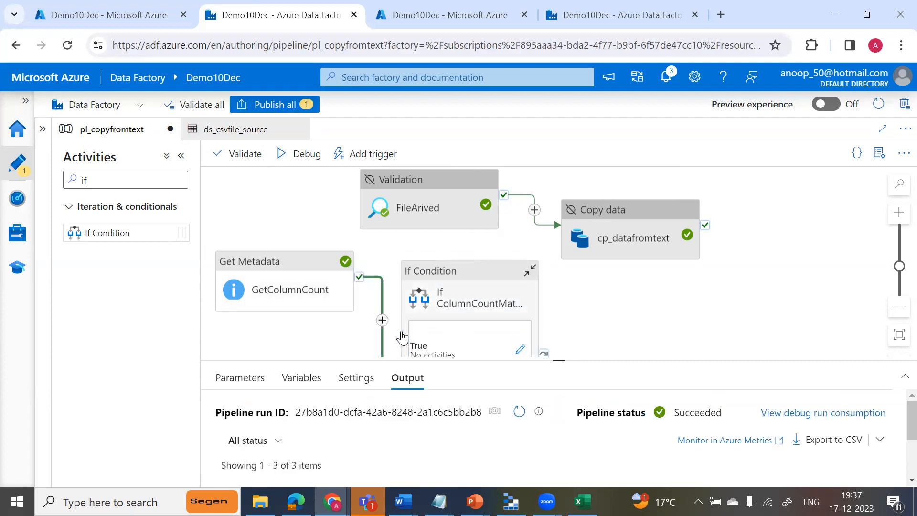
Open the pipeline expression builder for the condition expression of If ColumnCountMatches.
left_click_drag(558, 362, 558, 319)
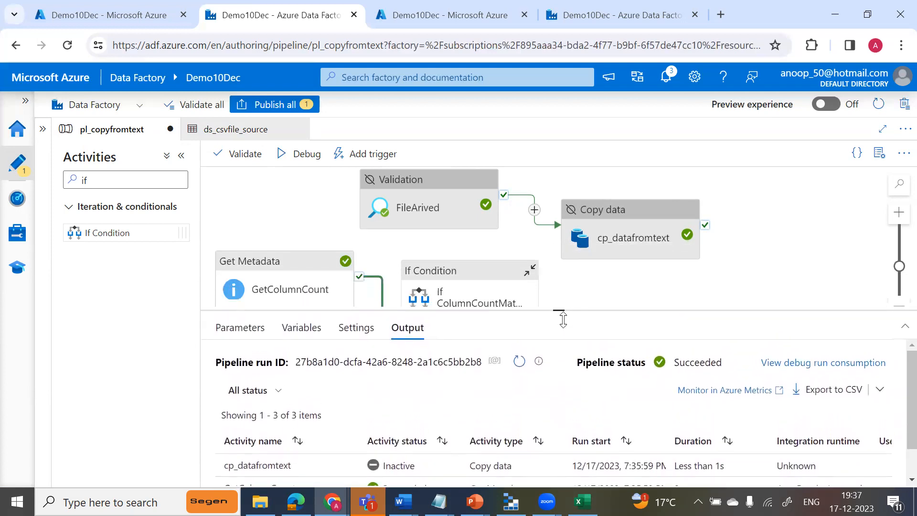
left_click(471, 271)
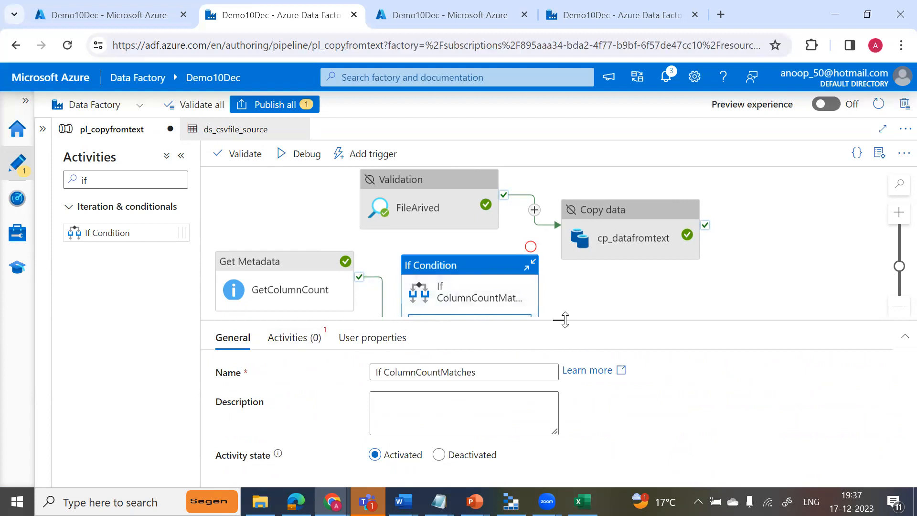
left_click_drag(558, 319, 558, 287)
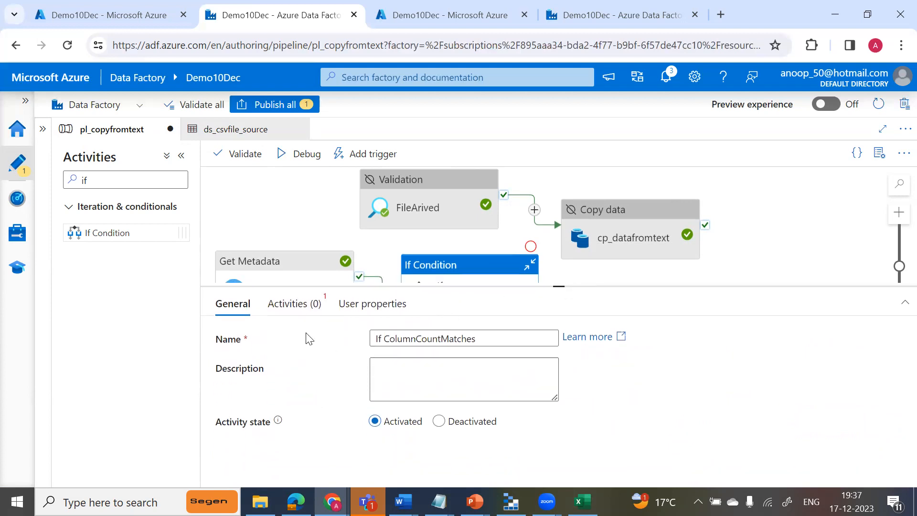
left_click(297, 307)
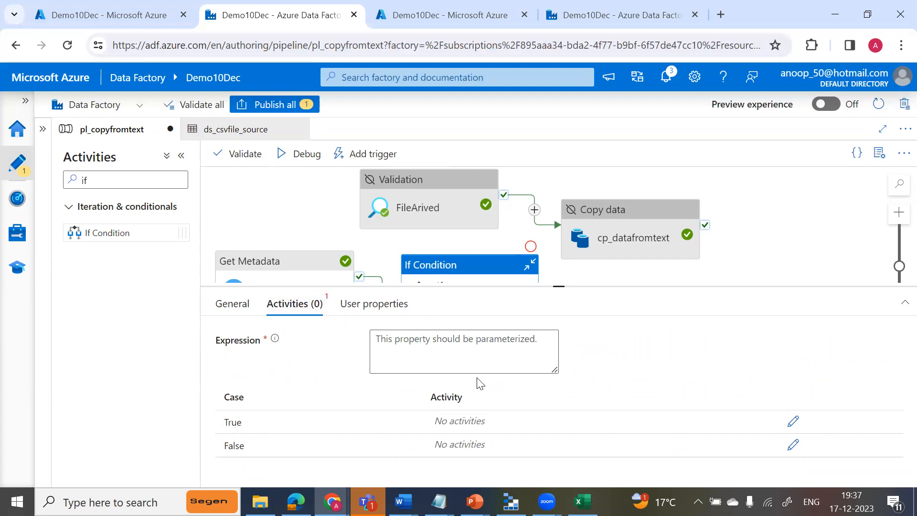
left_click(452, 347)
left_click(440, 383)
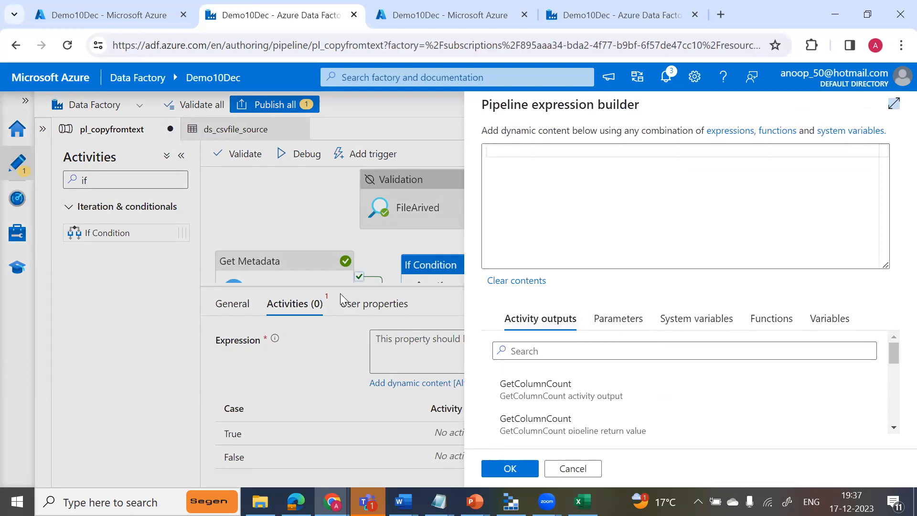
Insert the logical function equals into the condition expression.
left_click(619, 320)
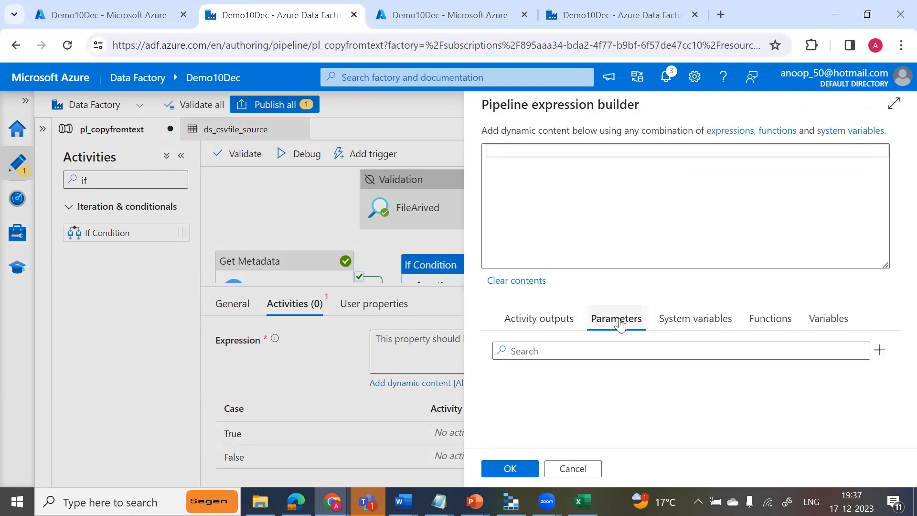
left_click(676, 318)
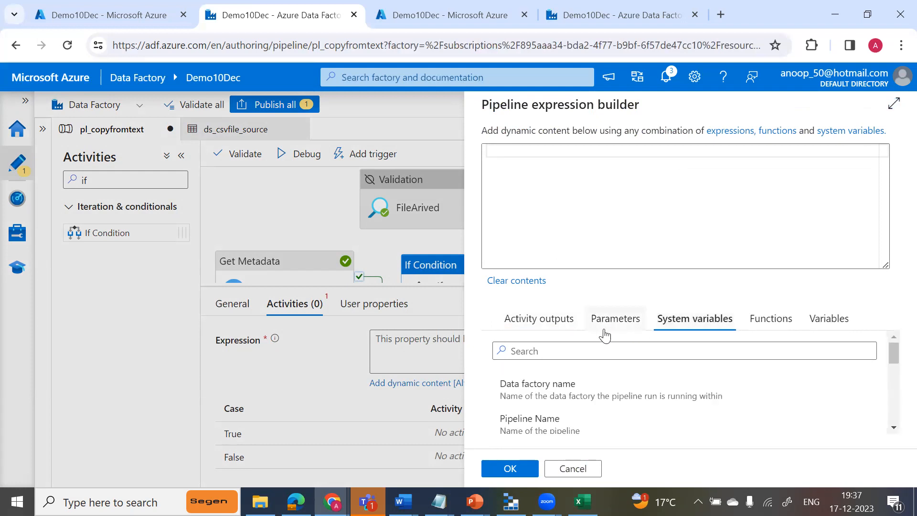
left_click(607, 329)
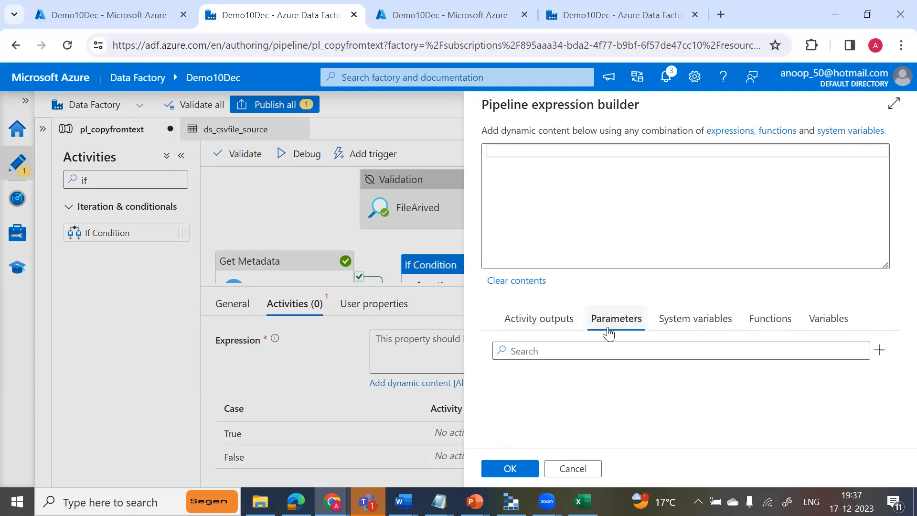
left_click(675, 323)
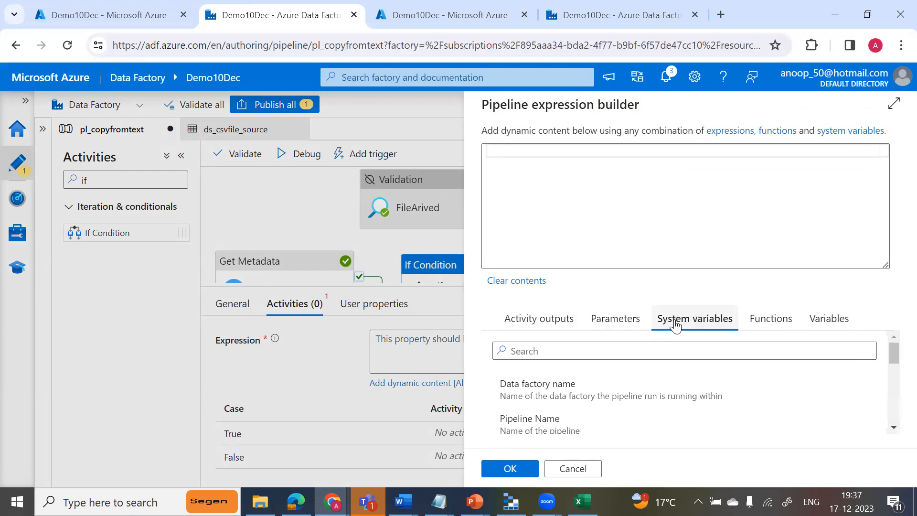
left_click(761, 334)
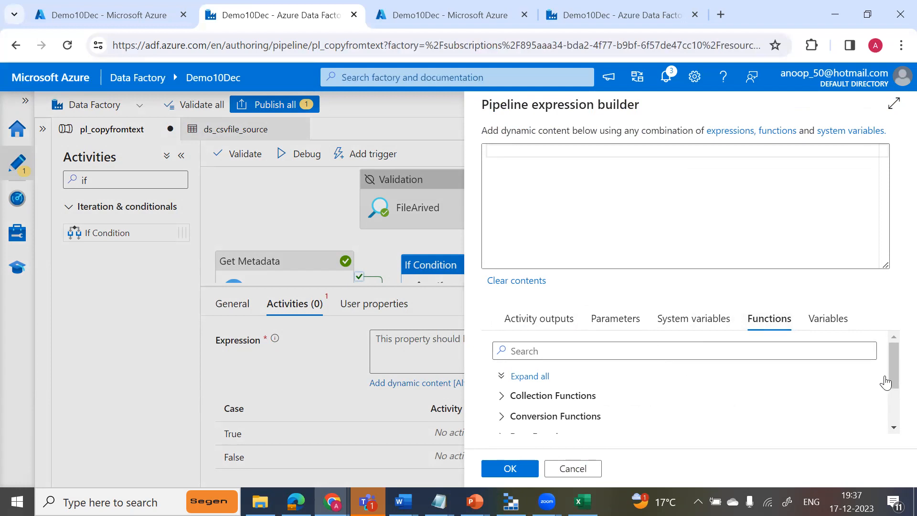
scroll(891, 375, "down", 2)
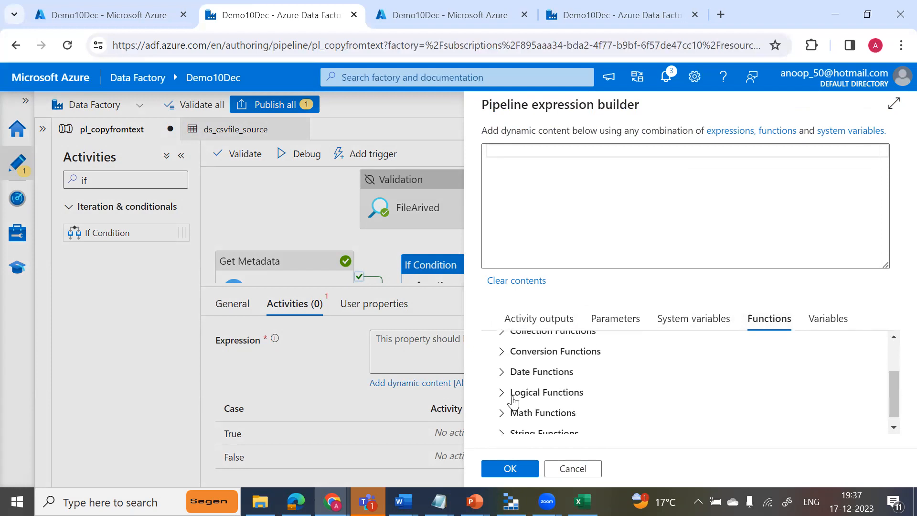
left_click(504, 396)
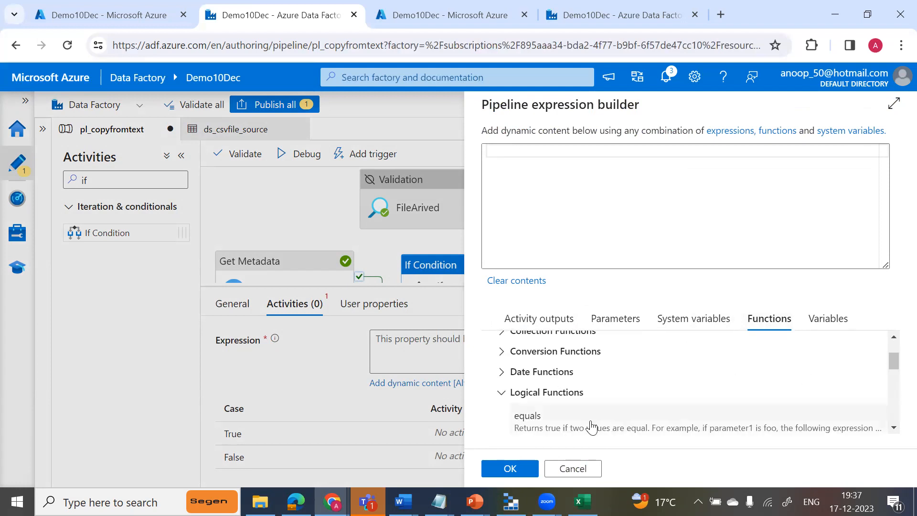
left_click(549, 429)
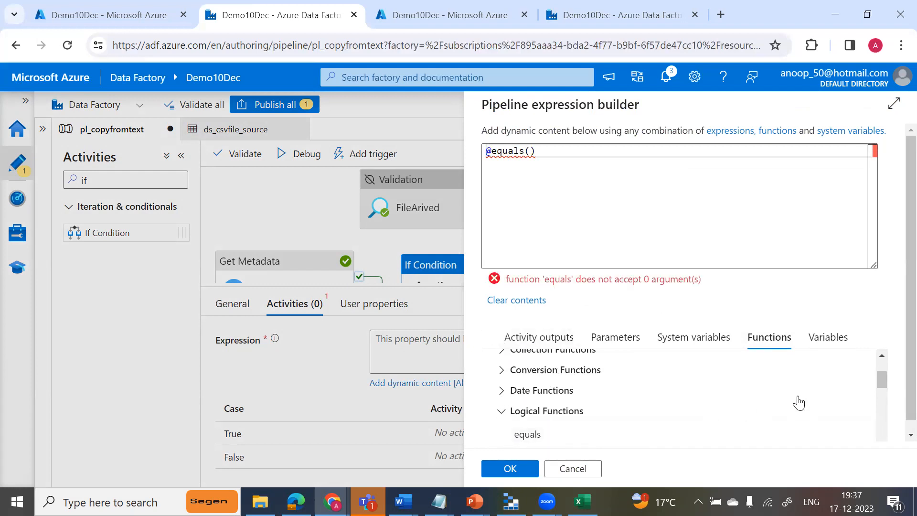
left_click_drag(879, 385, 881, 395)
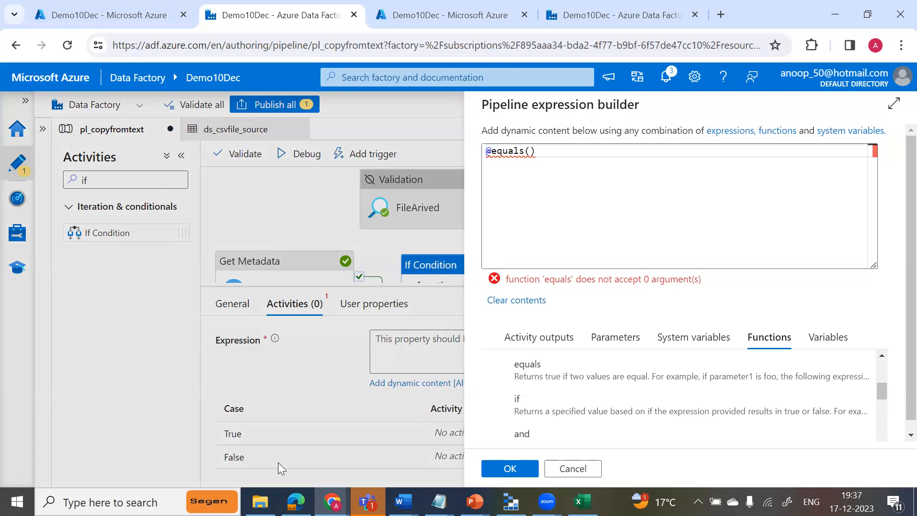
left_click(530, 152)
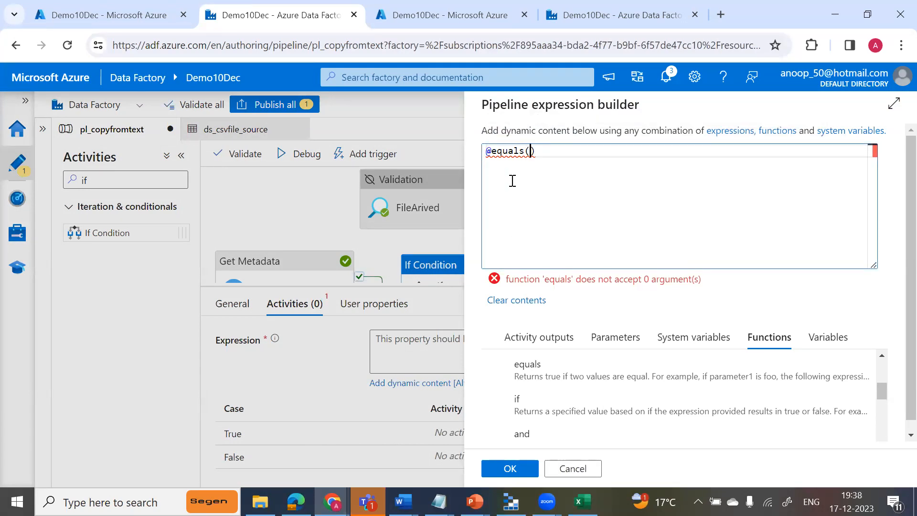
left_click(528, 338)
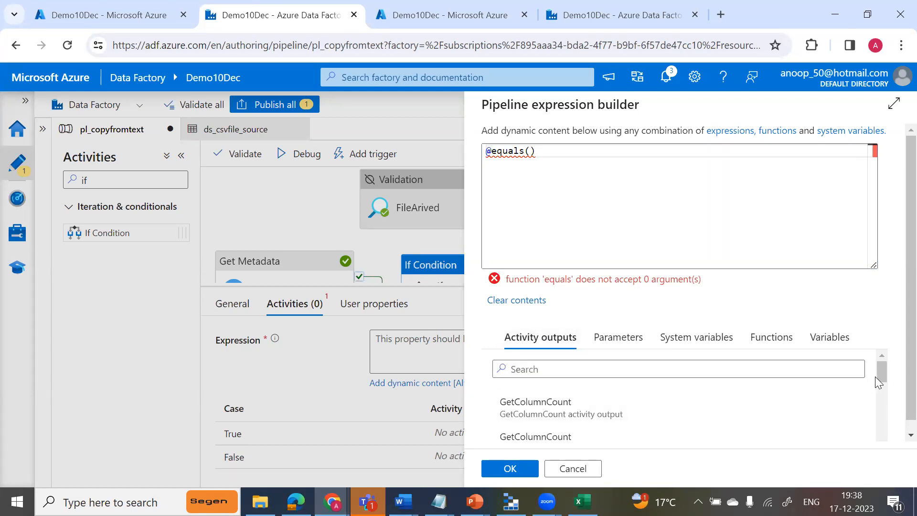
left_click_drag(878, 375, 884, 397)
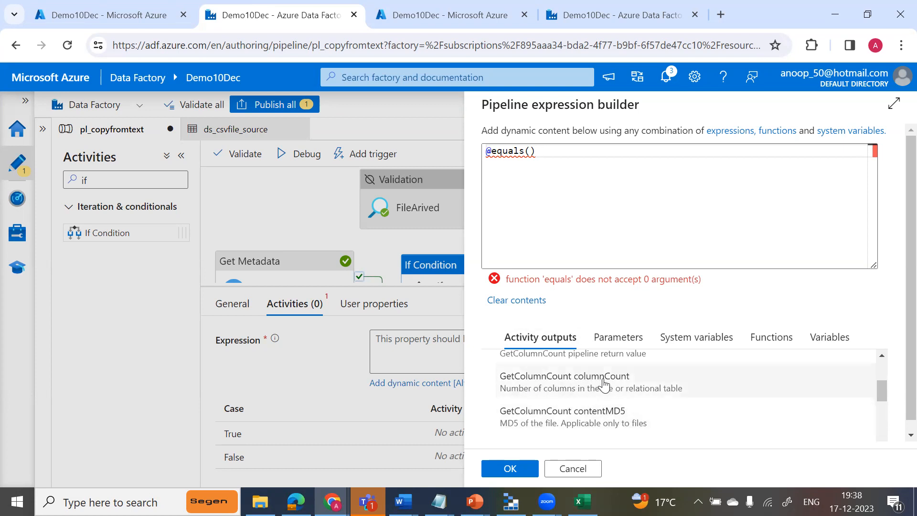
left_click(578, 396)
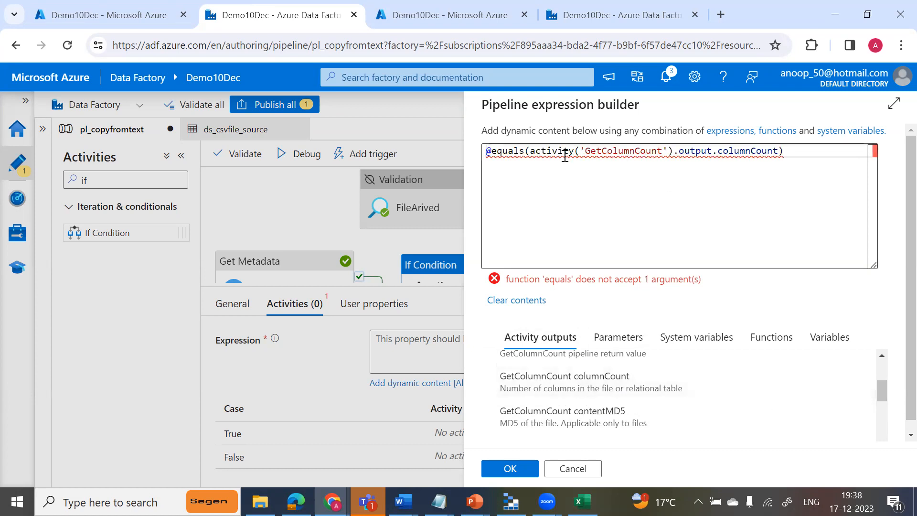
left_click(779, 151)
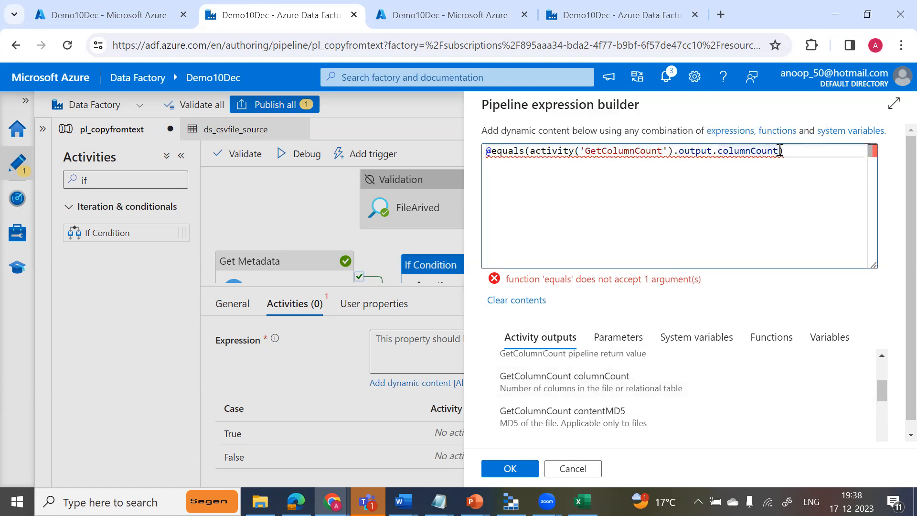
type(",9")
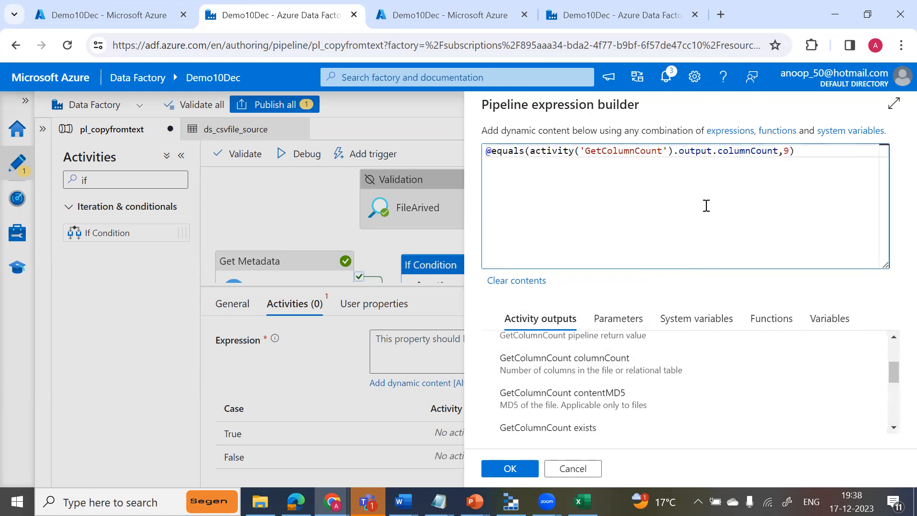
left_click(511, 469)
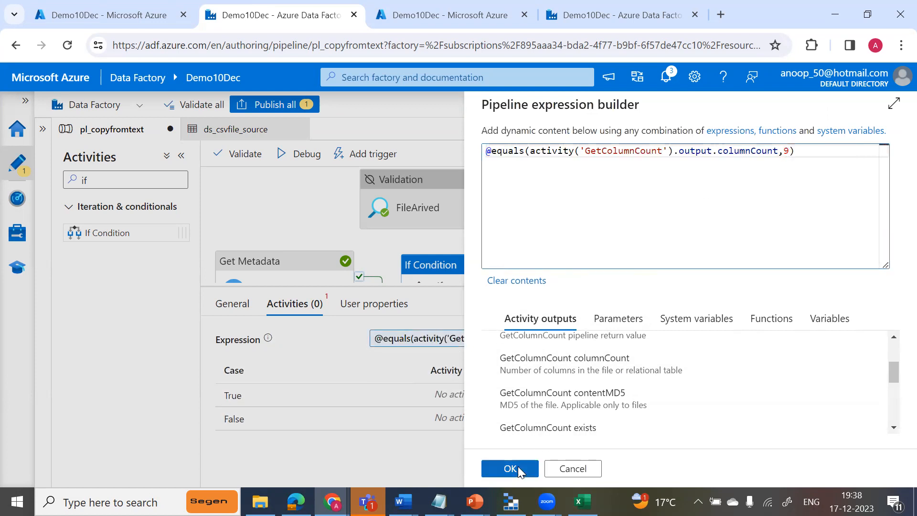
Copy the cp_datafromtext copy activity and paste it into the True activities of If ColumnCountMatches.
left_click_drag(558, 286, 567, 348)
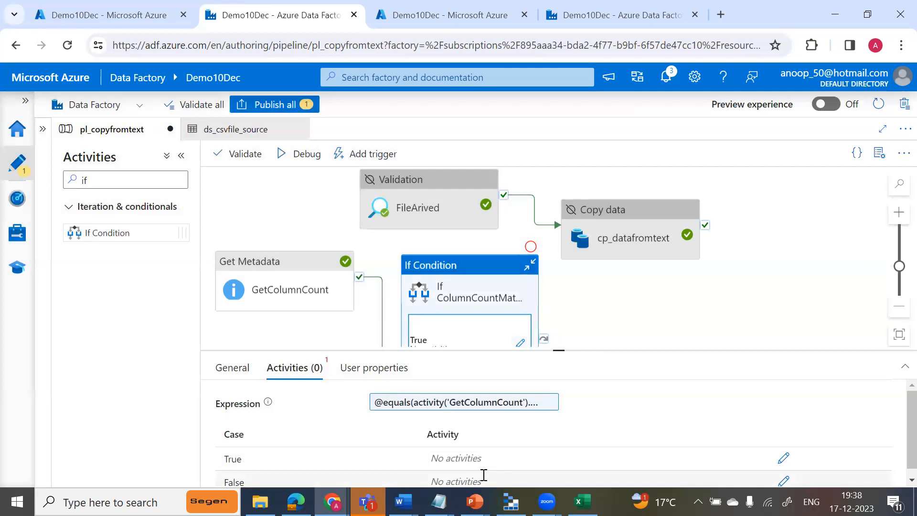
mouse_move(573, 243)
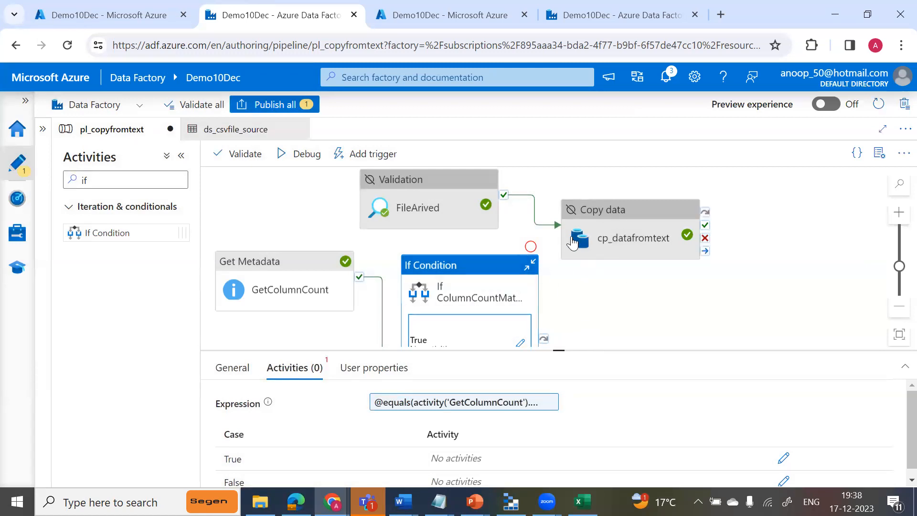
left_click(606, 206)
right_click(606, 206)
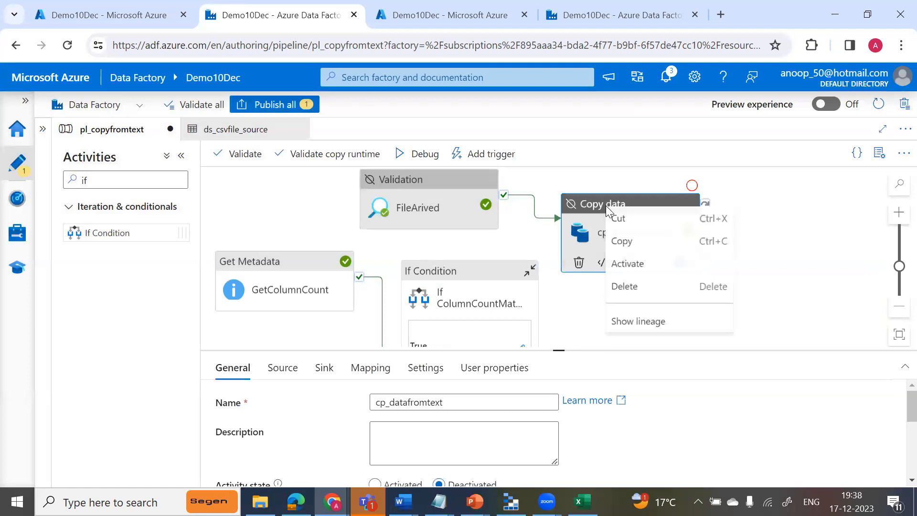
left_click(617, 242)
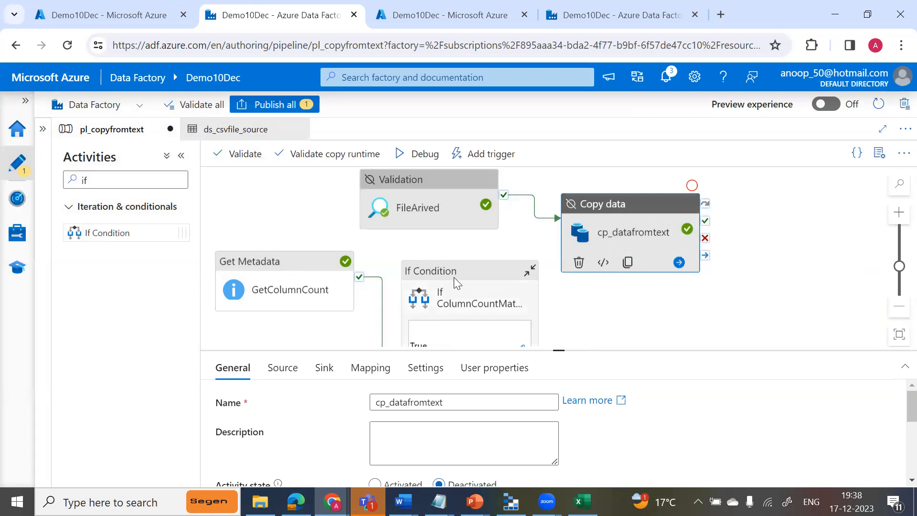
left_click_drag(469, 268, 489, 230)
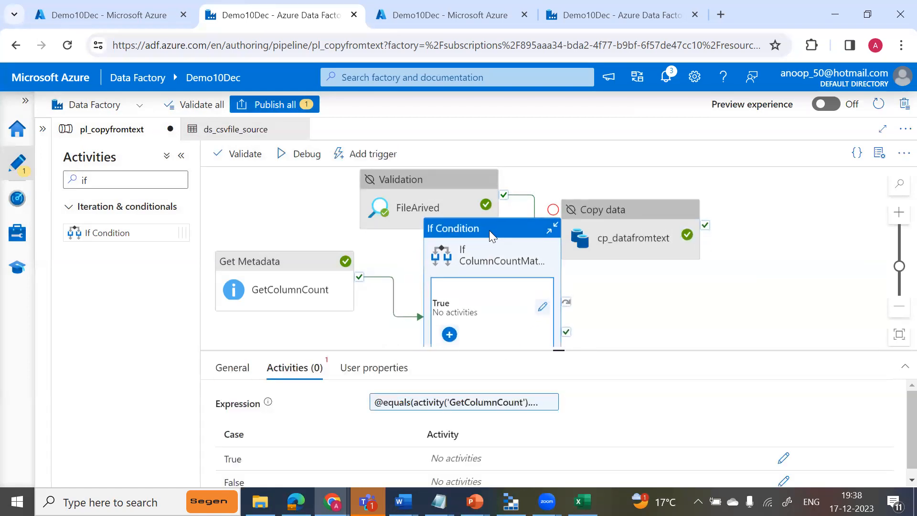
scroll(489, 230, "down", 3)
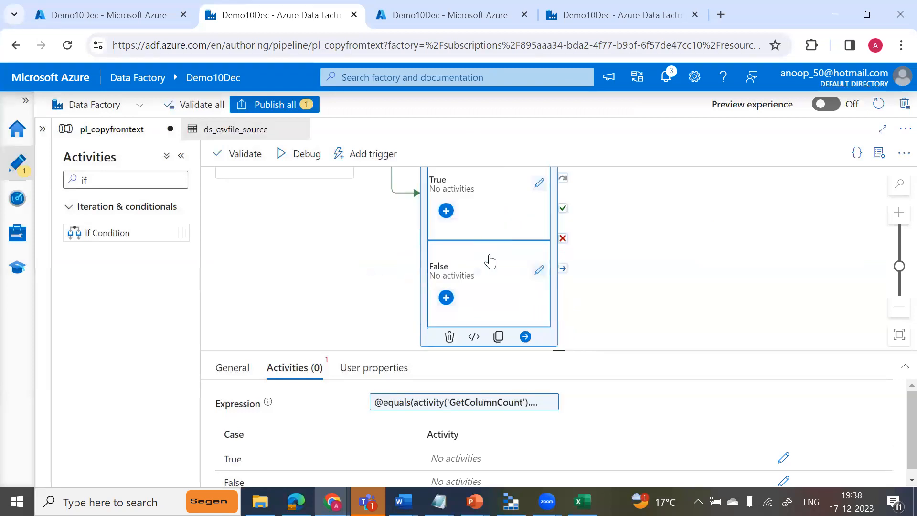
left_click(539, 182)
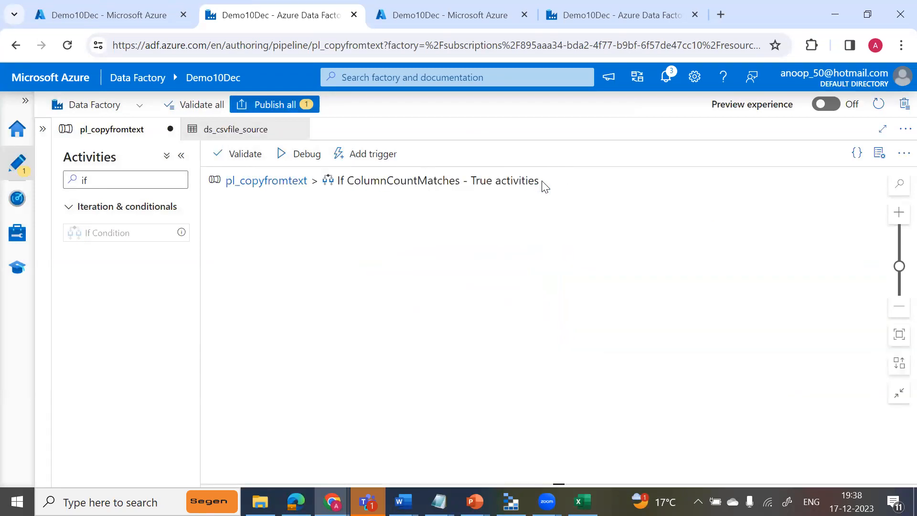
right_click(389, 273)
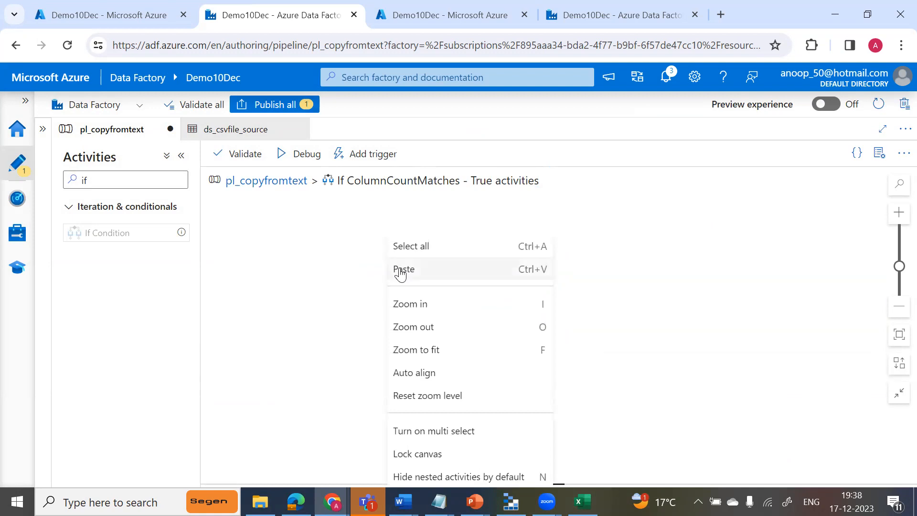
left_click(400, 271)
left_click(480, 402)
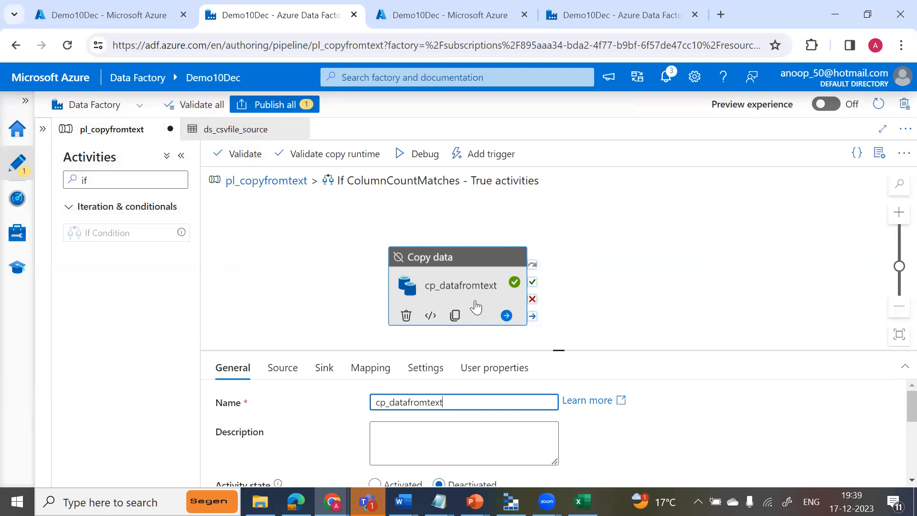
Delete the outer cp_datafromtext copy activity from pl_copyfromtext and move If ColumnCountMatches up beside the FileArived validation.
left_click(260, 186)
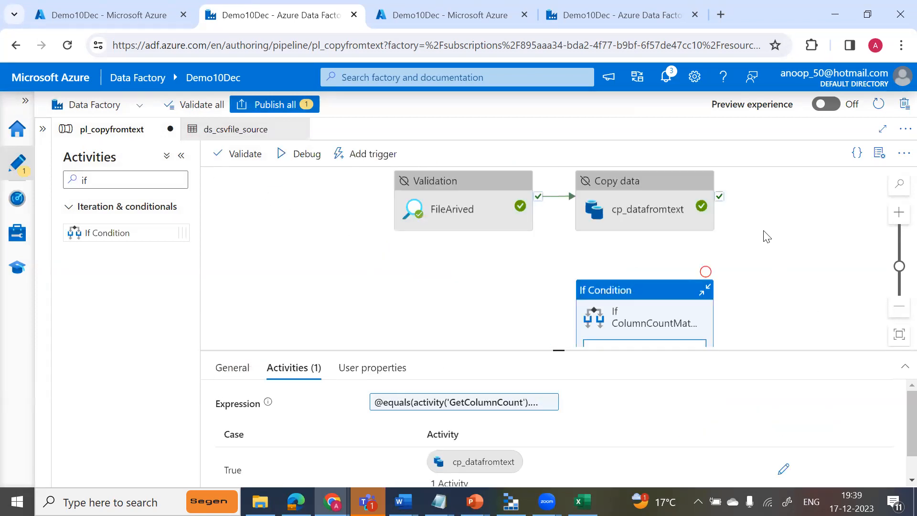
left_click(645, 191)
right_click(644, 191)
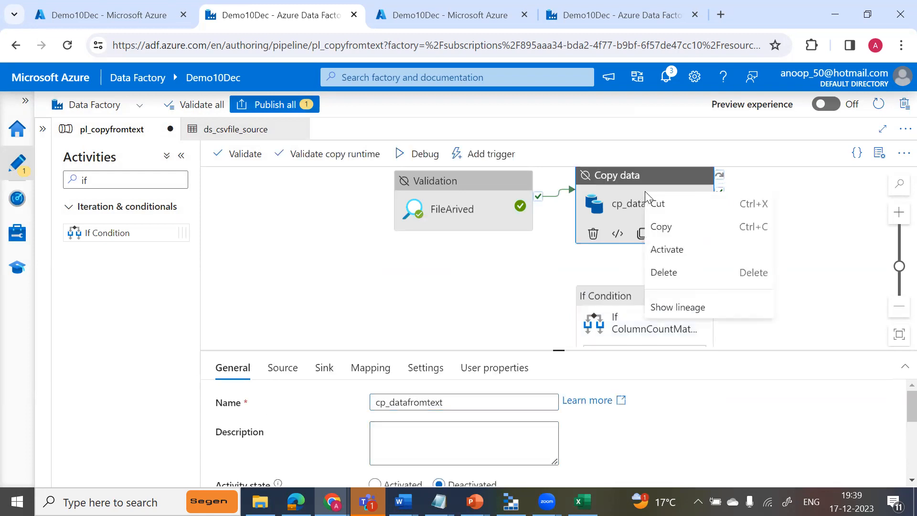
left_click(662, 272)
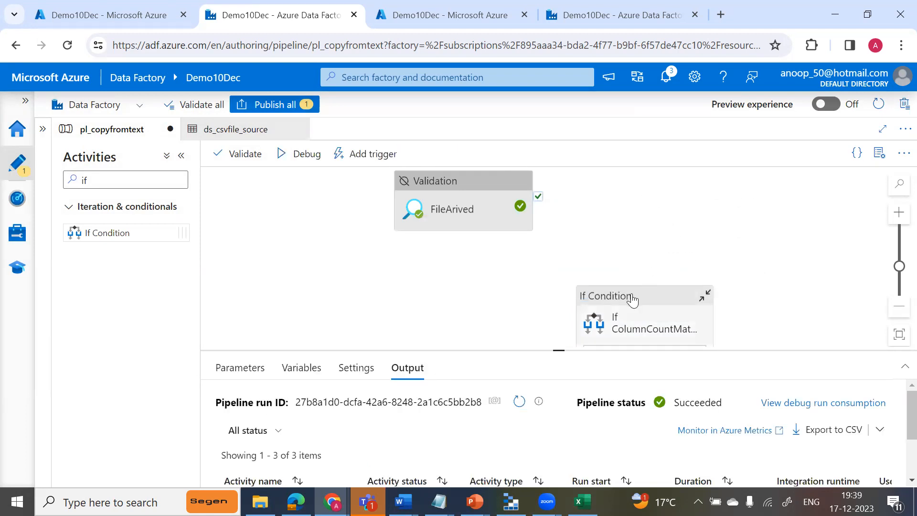
left_click_drag(649, 308, 672, 190)
Activate cp_datafromtext inside the True activities of If ColumnCountMatches and return to the pl_copyfromtext canvas.
left_click(619, 286)
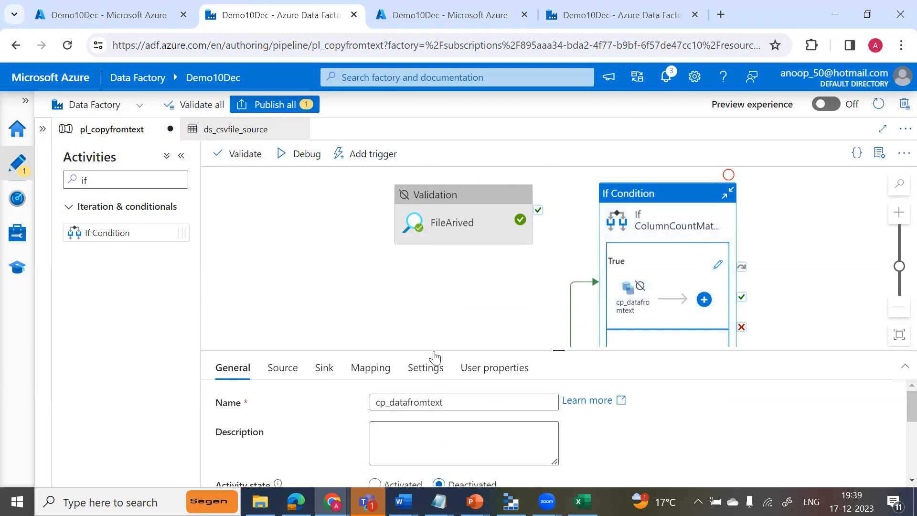
left_click(644, 196)
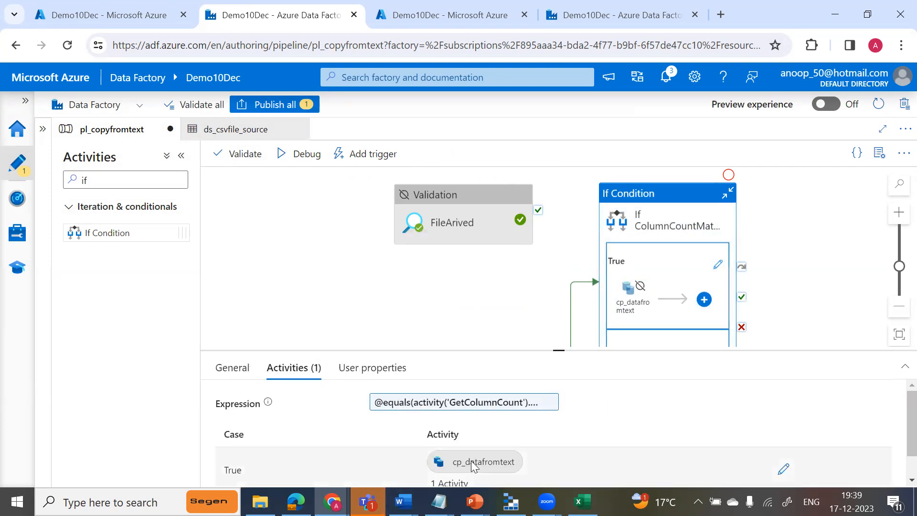
left_click(783, 470)
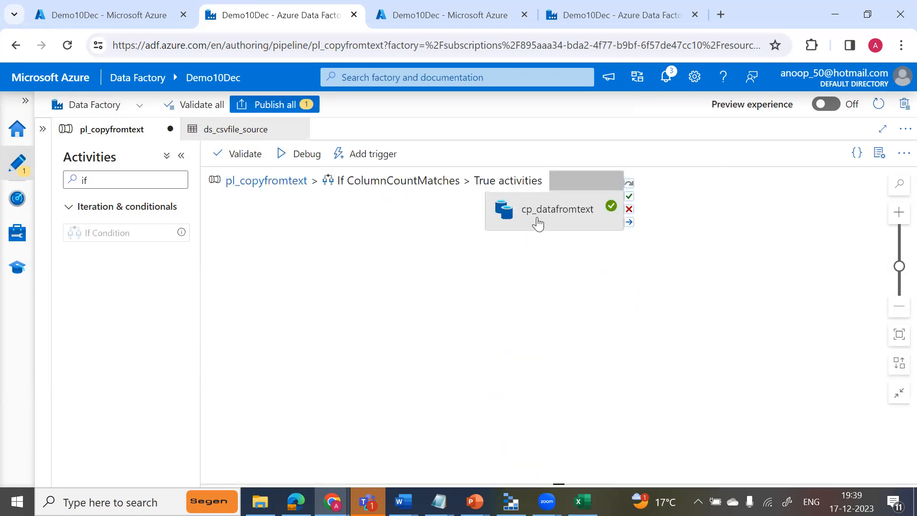
right_click(537, 222)
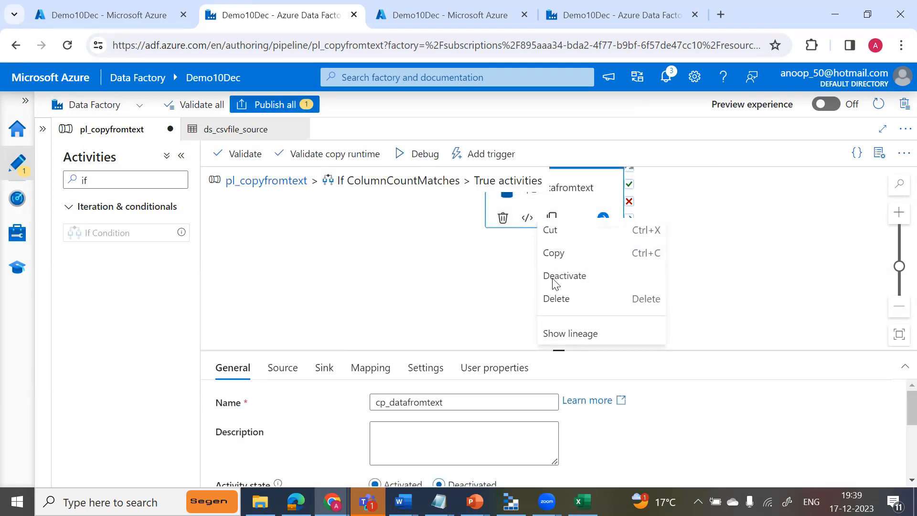
left_click(553, 279)
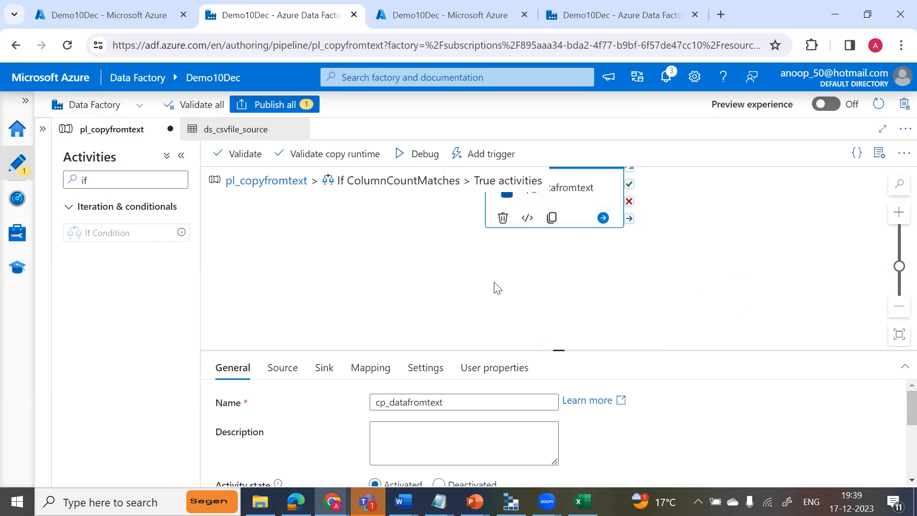
left_click(270, 181)
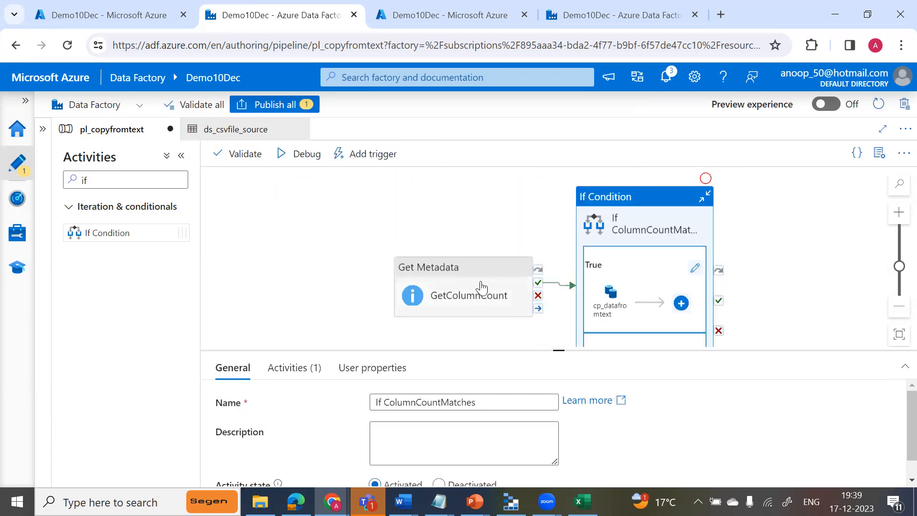
Place the FileArived validation ahead of GetColumnCount and connect its success output to GetColumnCount.
left_click(897, 308)
left_click(897, 311)
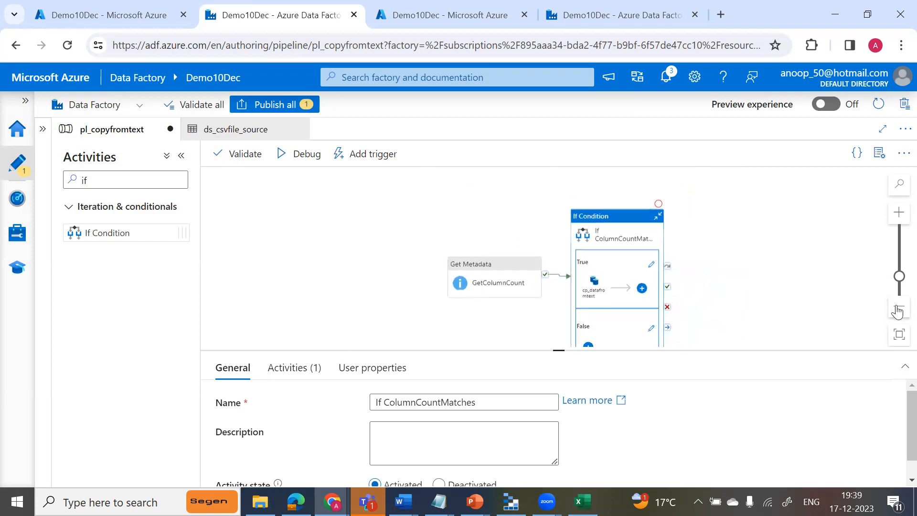
left_click(899, 335)
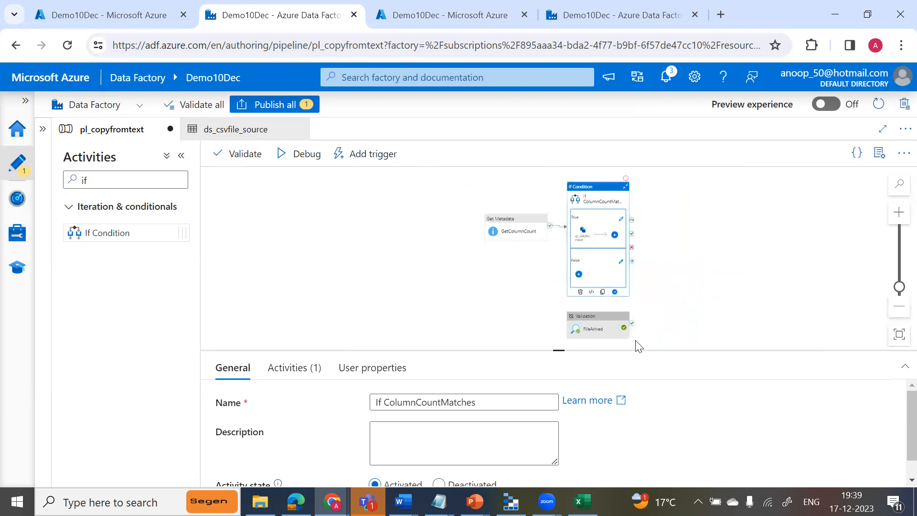
left_click_drag(597, 329, 494, 240)
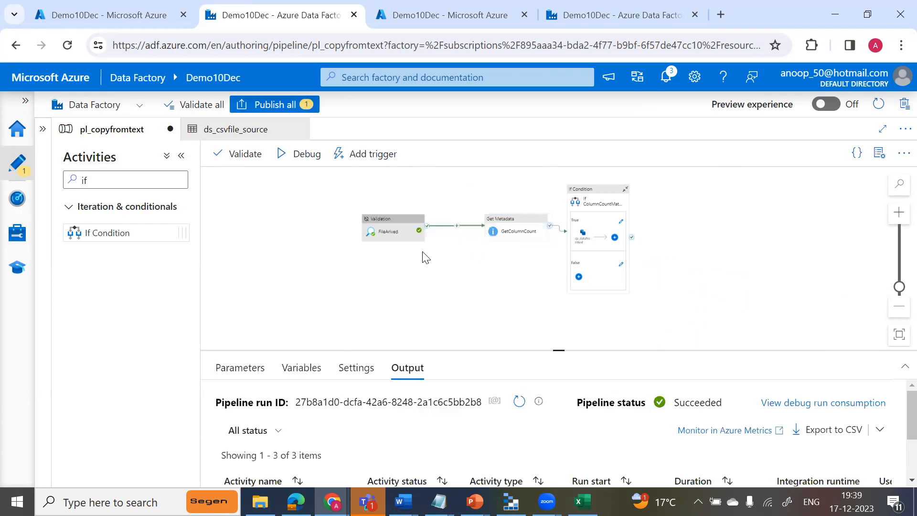
Activate the FileArived validation and shift GetColumnCount slightly closer to it.
right_click(392, 241)
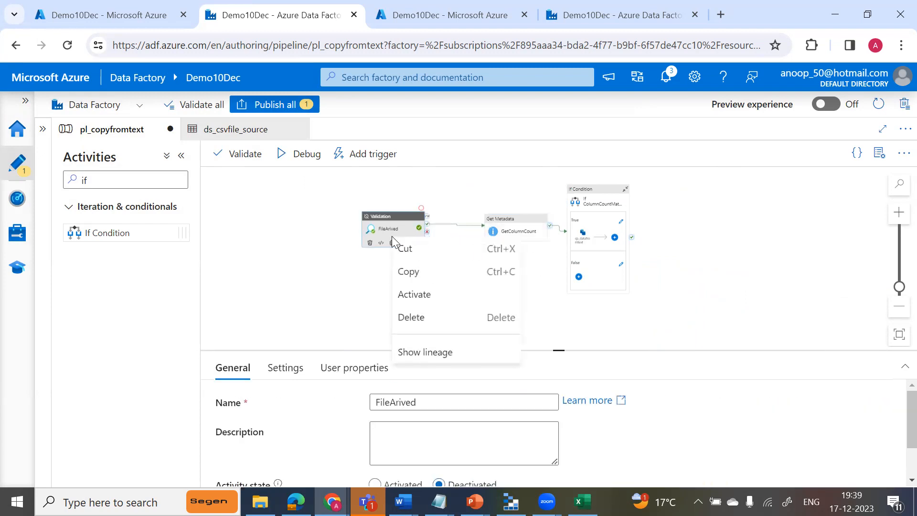
left_click(413, 300)
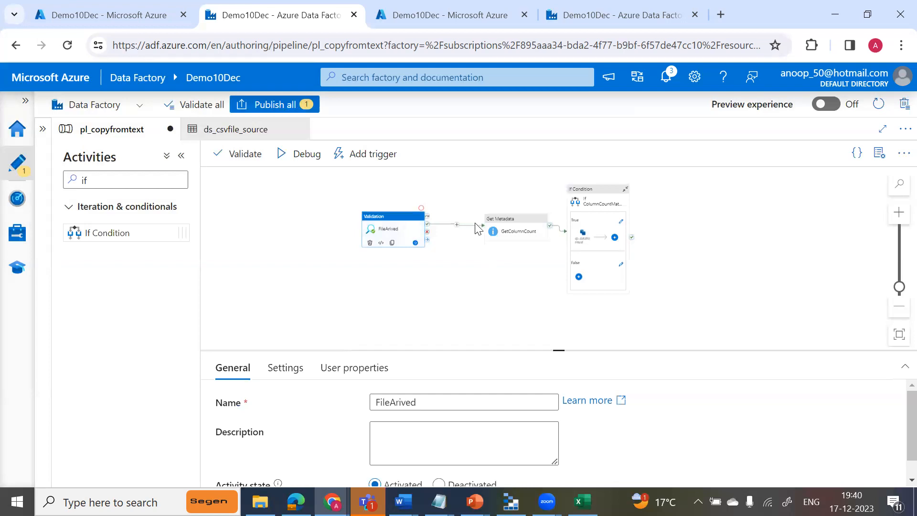
left_click_drag(507, 229, 487, 234)
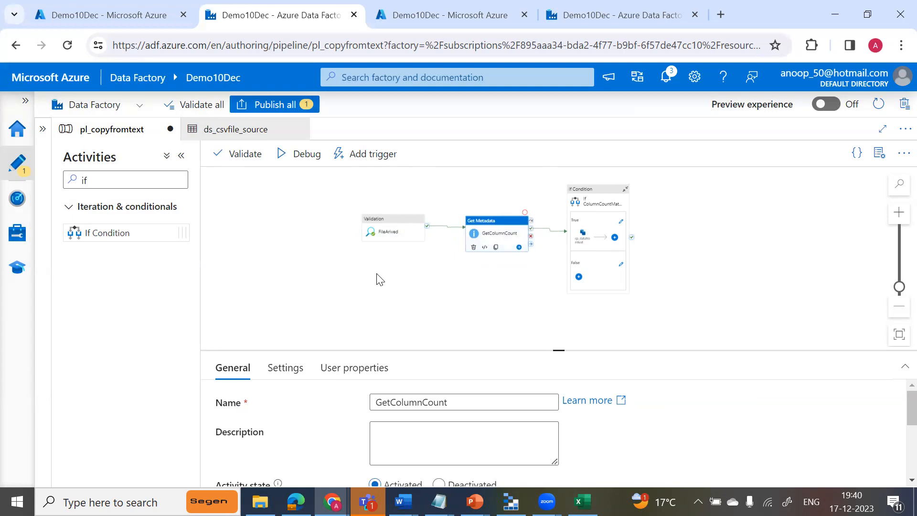
Run pl_copyfromtext in debug mode and refresh the run output until every activity has finished.
left_click(309, 165)
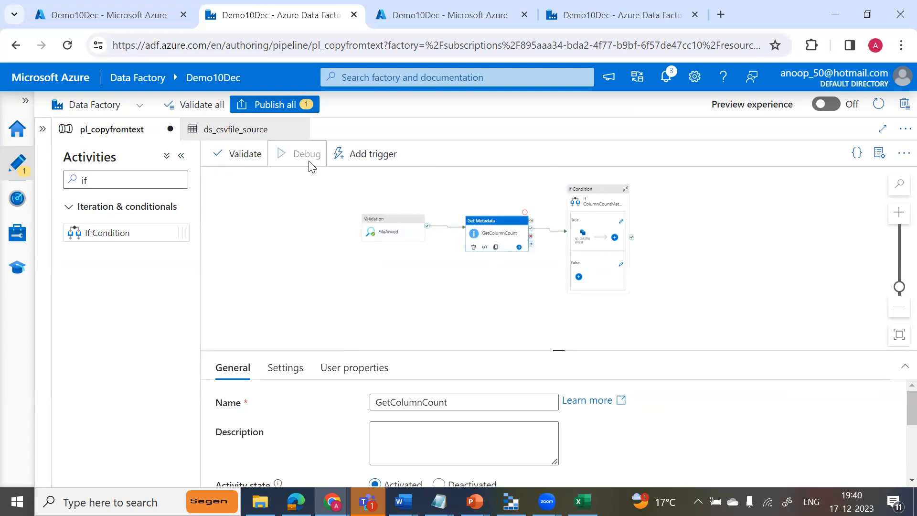
left_click_drag(556, 351, 552, 287)
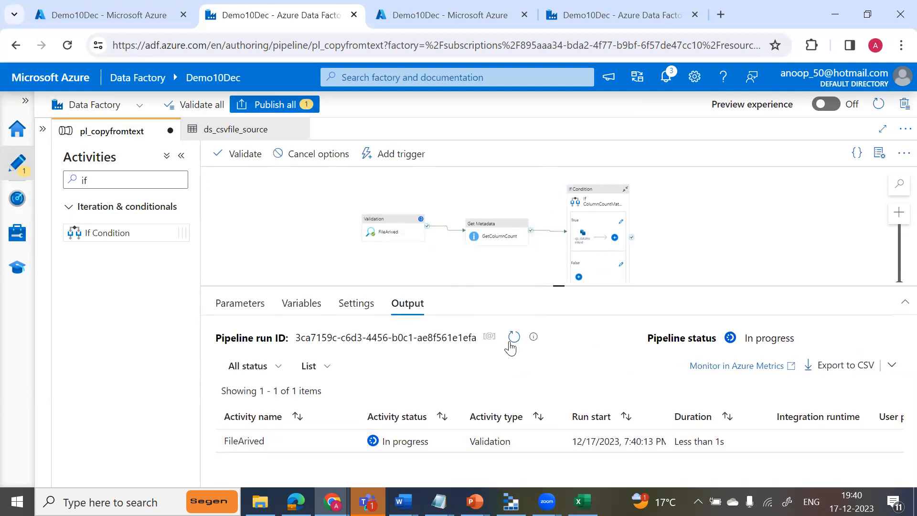
left_click(512, 339)
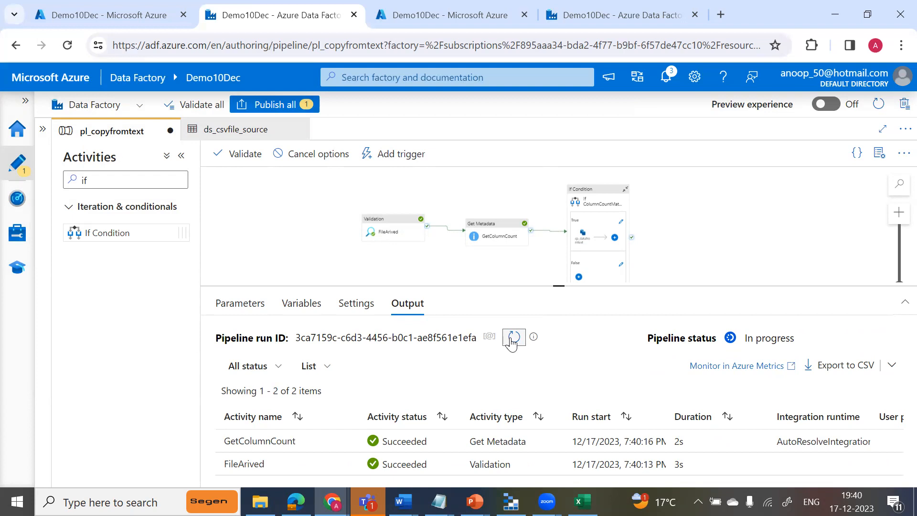
left_click(512, 339)
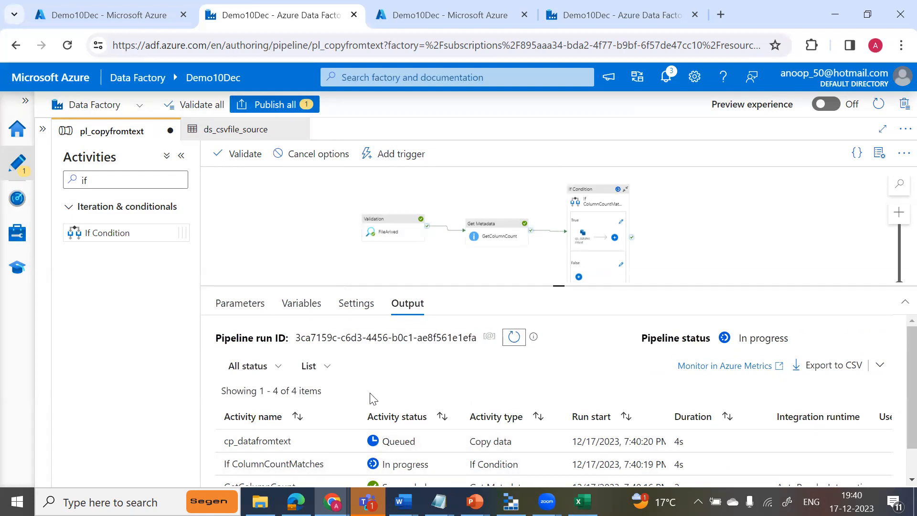
left_click(513, 341)
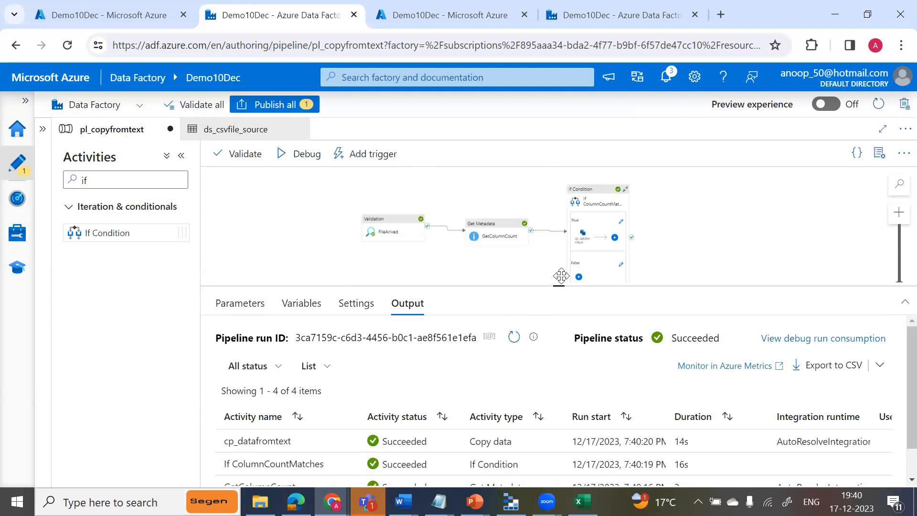
scroll(562, 270, "down", 1)
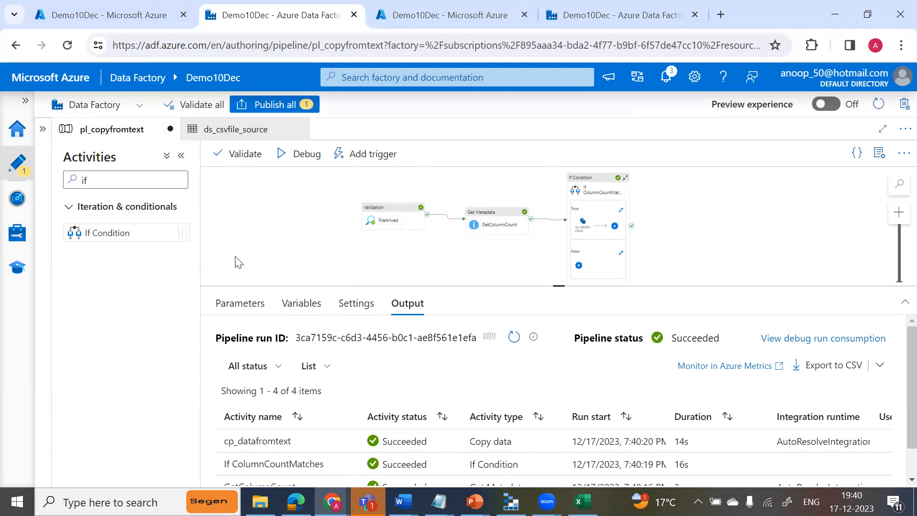
Publish the pending pl_copyfromtext changes and dismiss the completion notification.
left_click(269, 104)
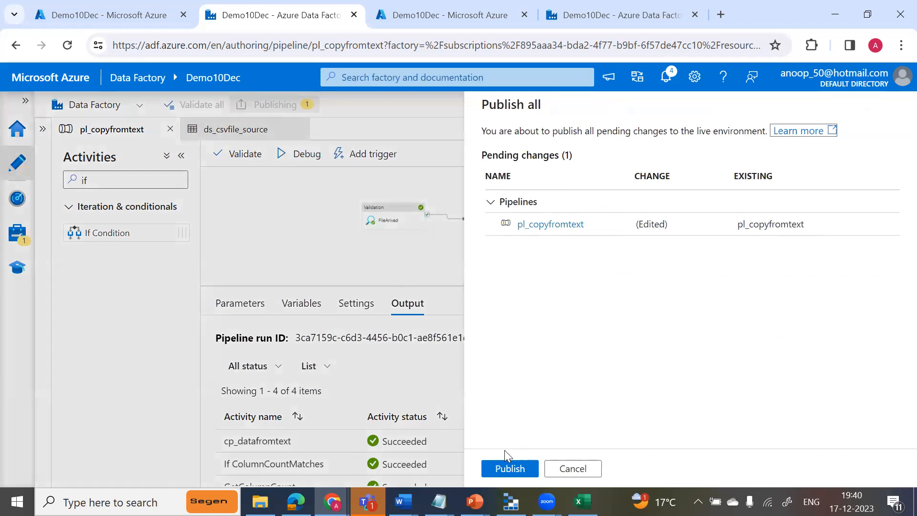
left_click(508, 469)
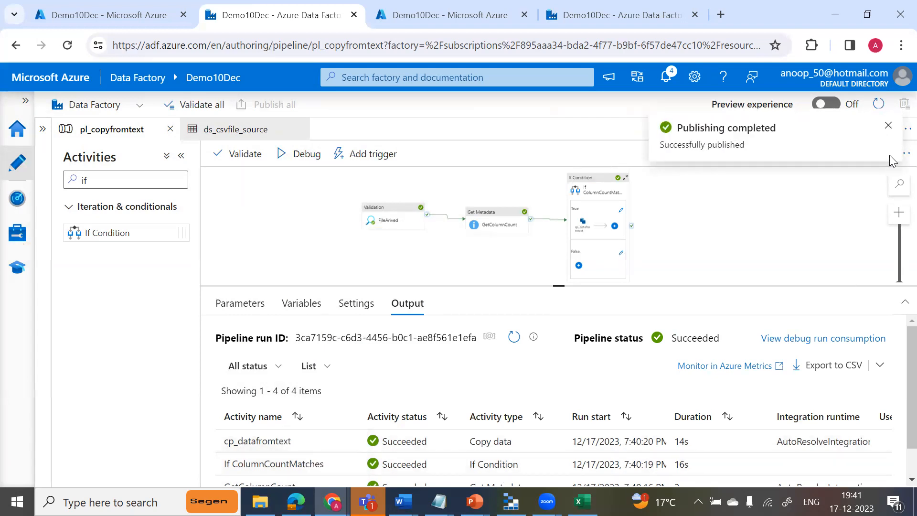
left_click(889, 127)
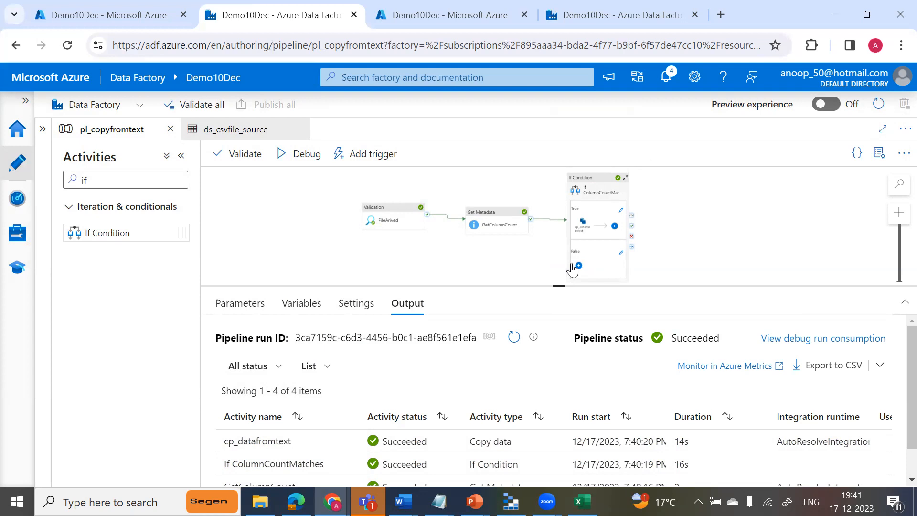
left_click_drag(557, 285, 557, 323)
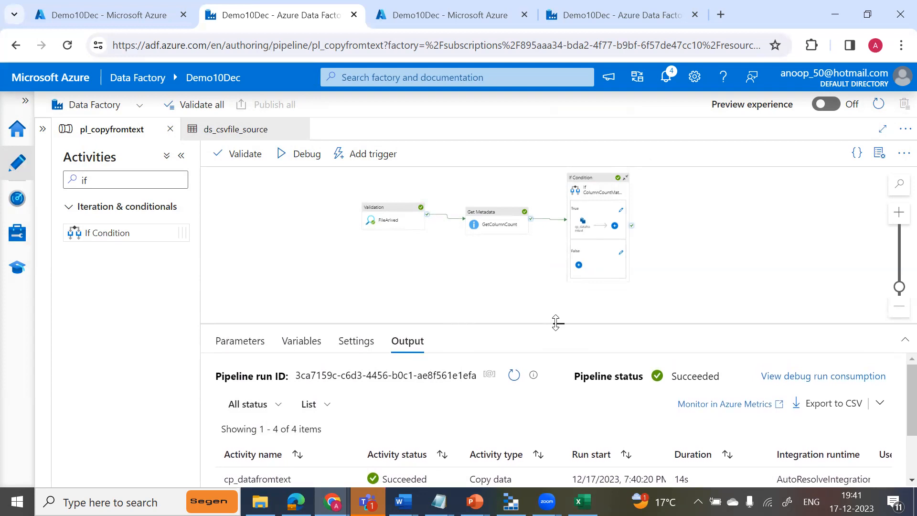
left_click(891, 221)
left_click(892, 221)
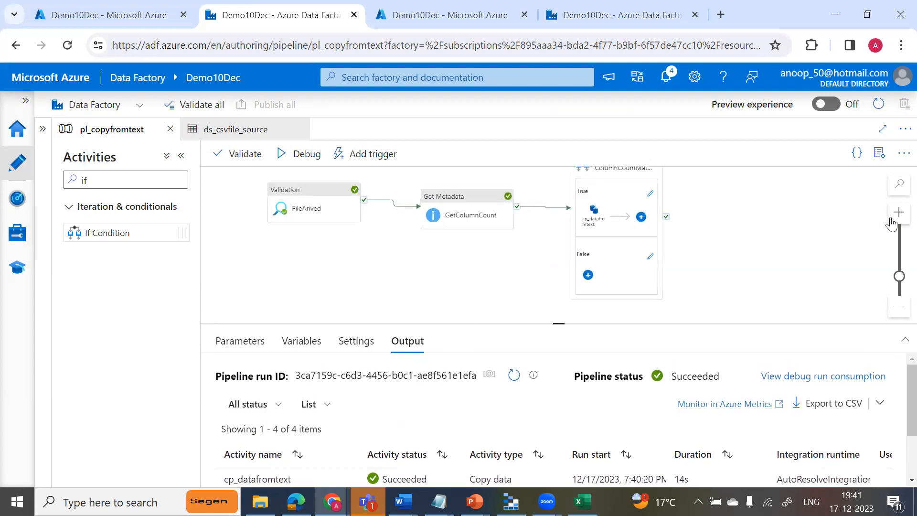
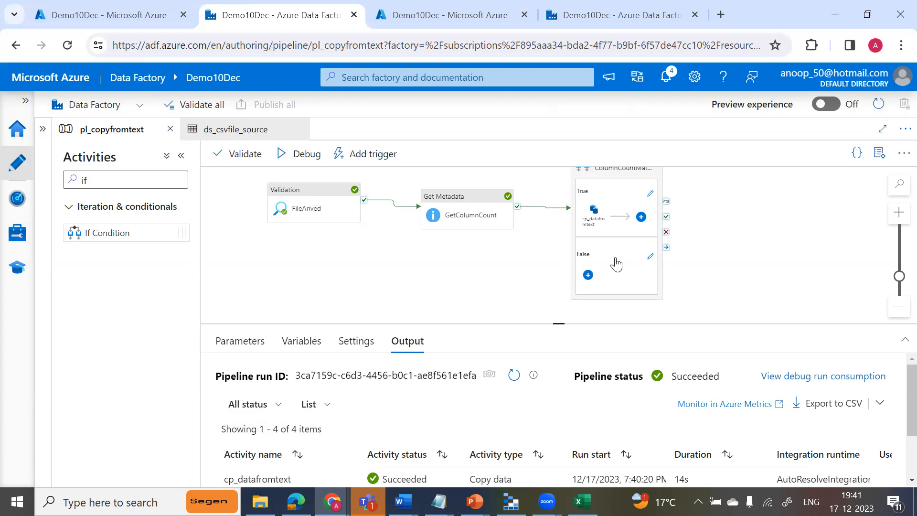
left_click(108, 181)
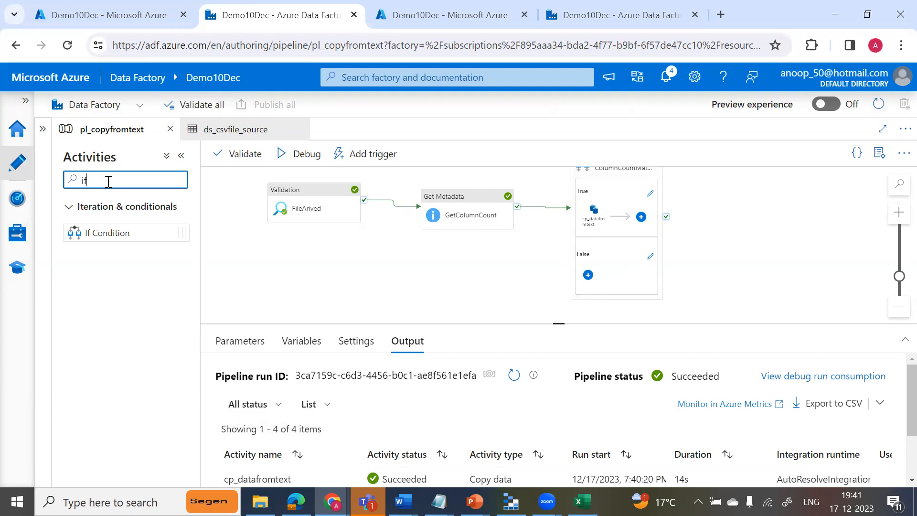
key("BackSpace")
key("BackSpace")
type("web")
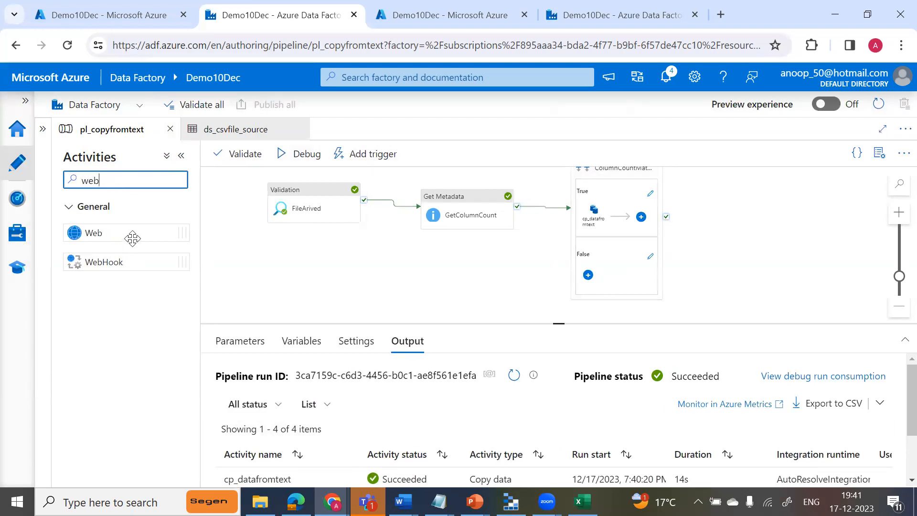
left_click_drag(135, 233, 645, 254)
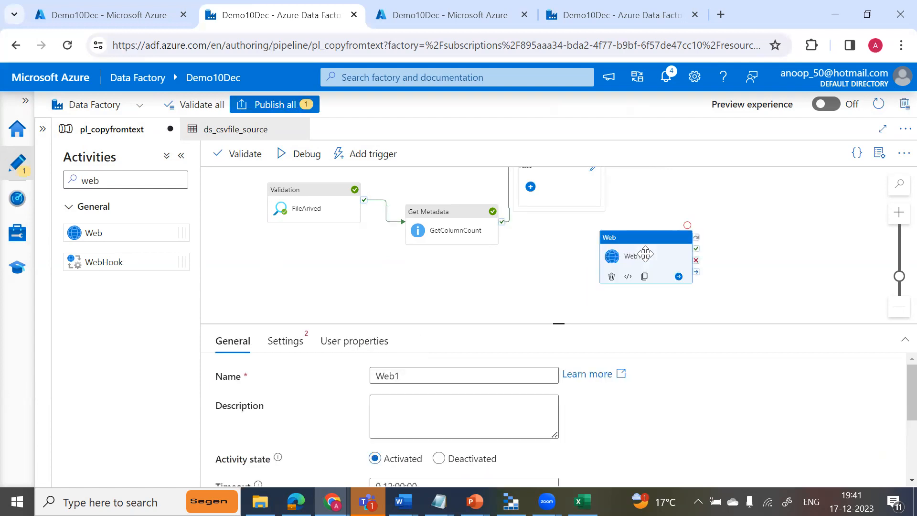
right_click(653, 241)
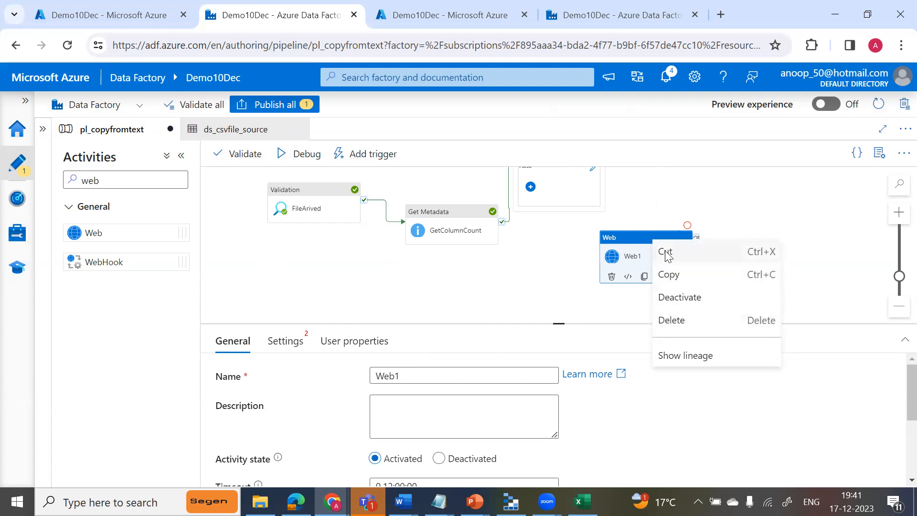
left_click(665, 253)
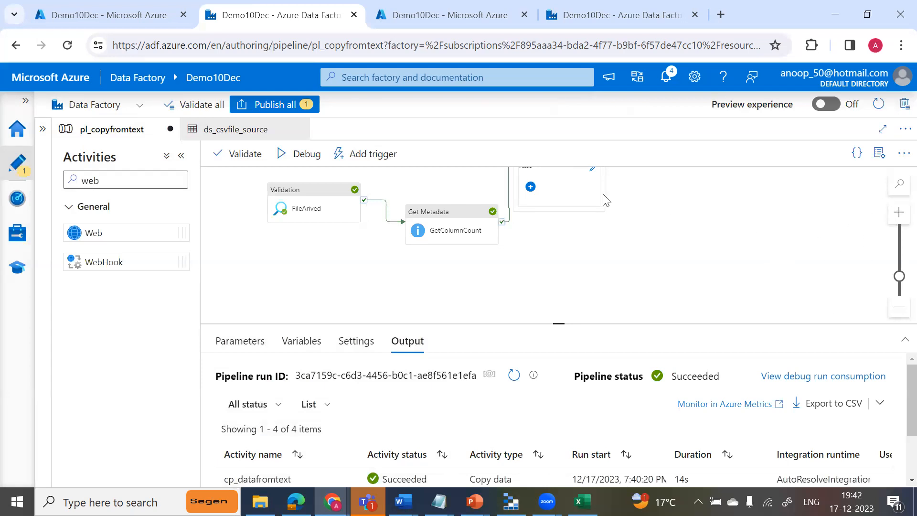
Add a Web activity to the False branch of the If ColumnCountMatches condition.
left_click(573, 191)
scroll(649, 243, "up", 2)
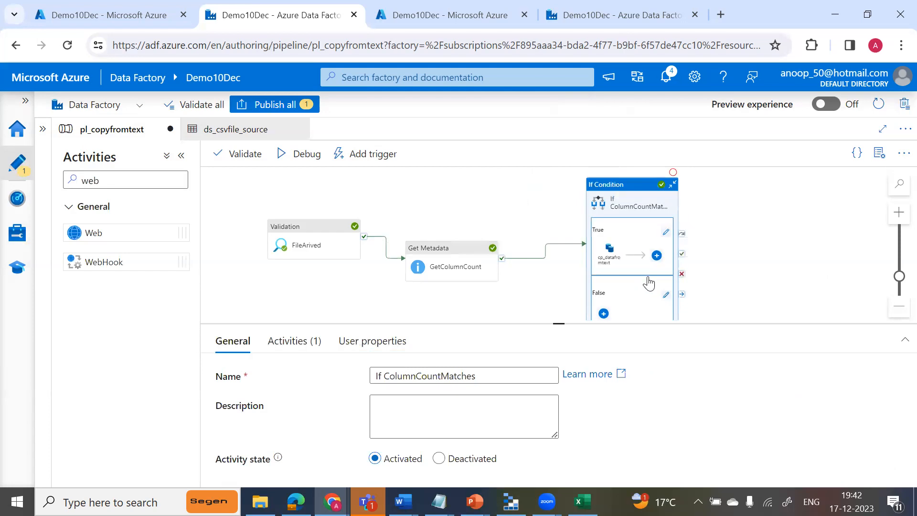
left_click(665, 295)
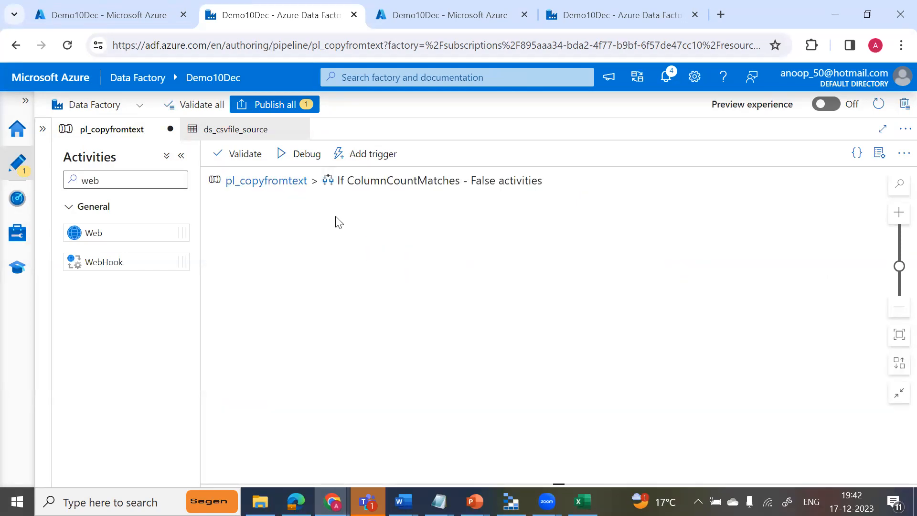
left_click(264, 180)
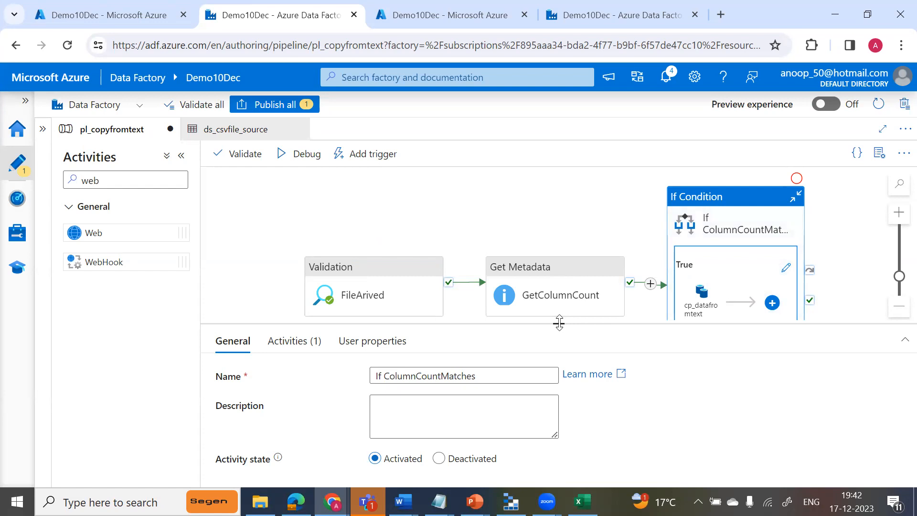
left_click_drag(558, 323, 574, 395)
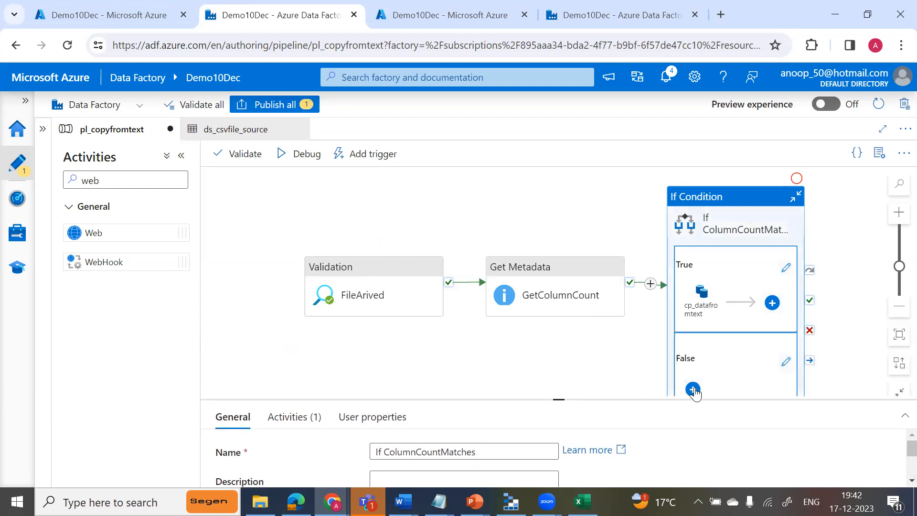
left_click(694, 389)
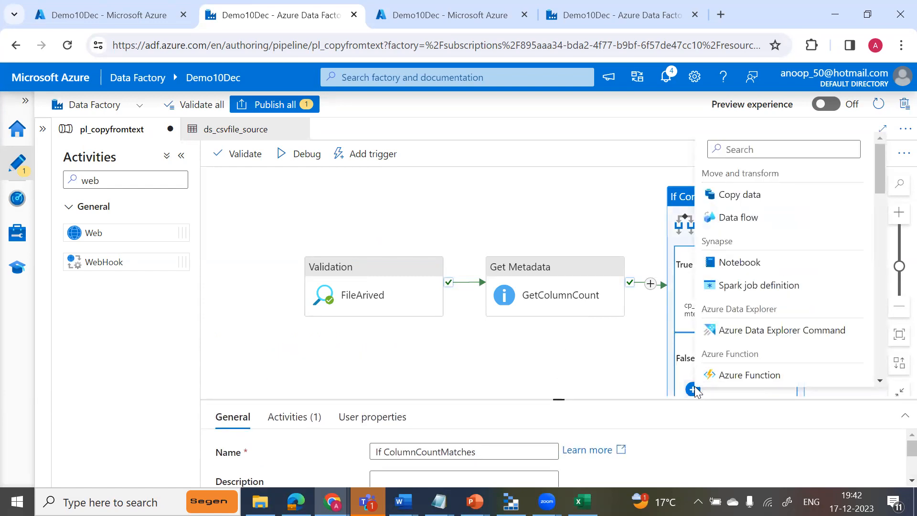
left_click(733, 152)
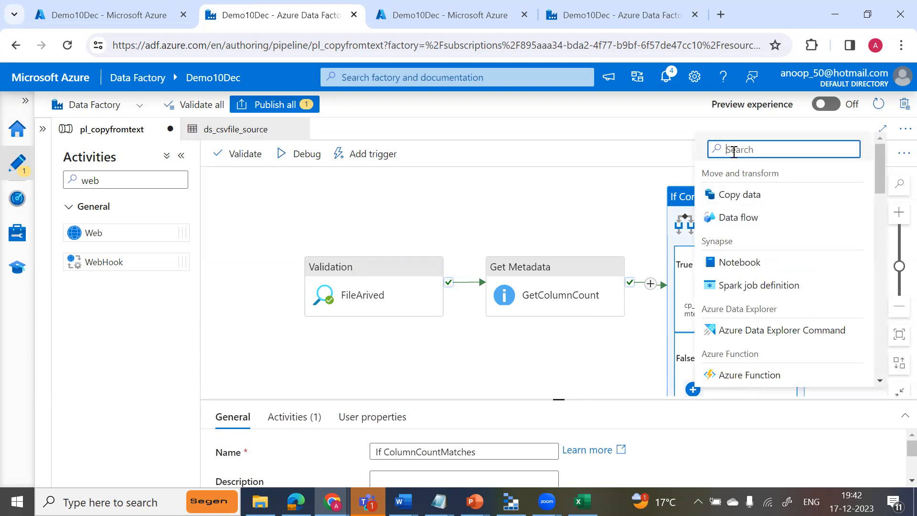
type("web")
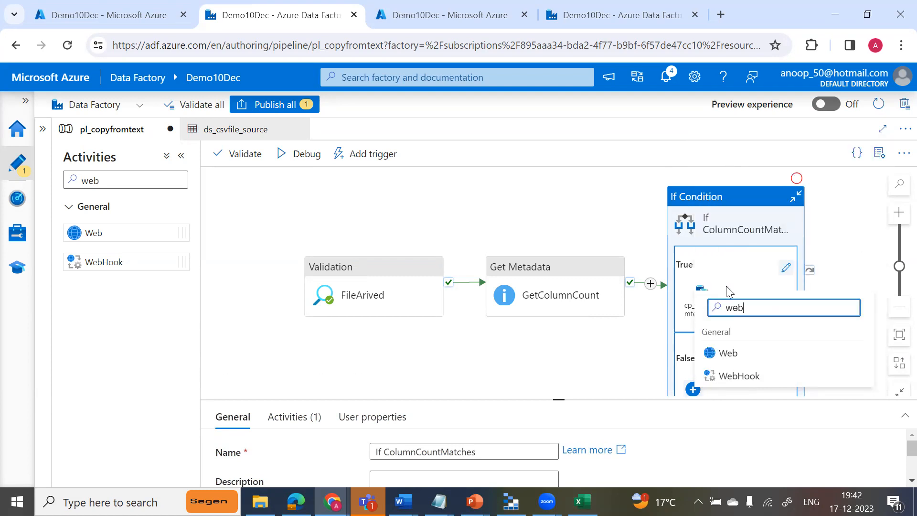
left_click(726, 353)
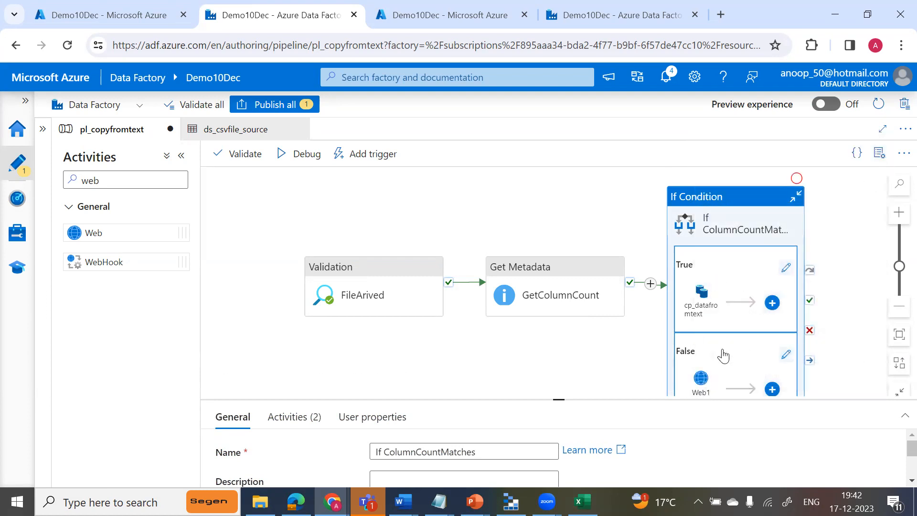
Name the False branch's Web activity SendEmail and open its settings.
left_click(700, 384)
left_click(405, 451)
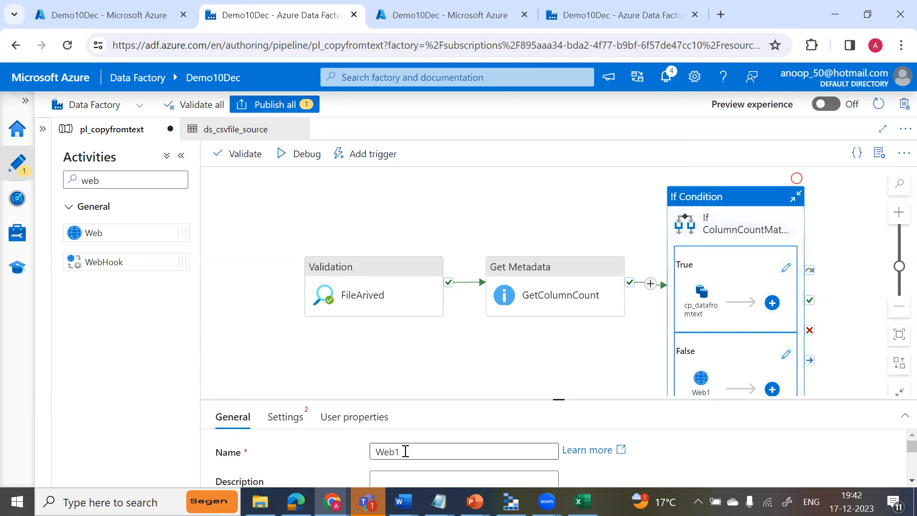
type("Sen")
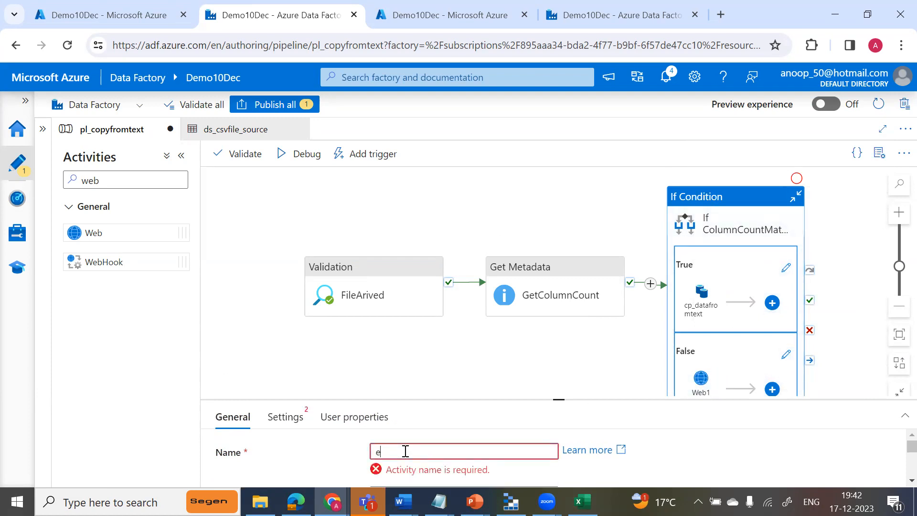
type("dEmail")
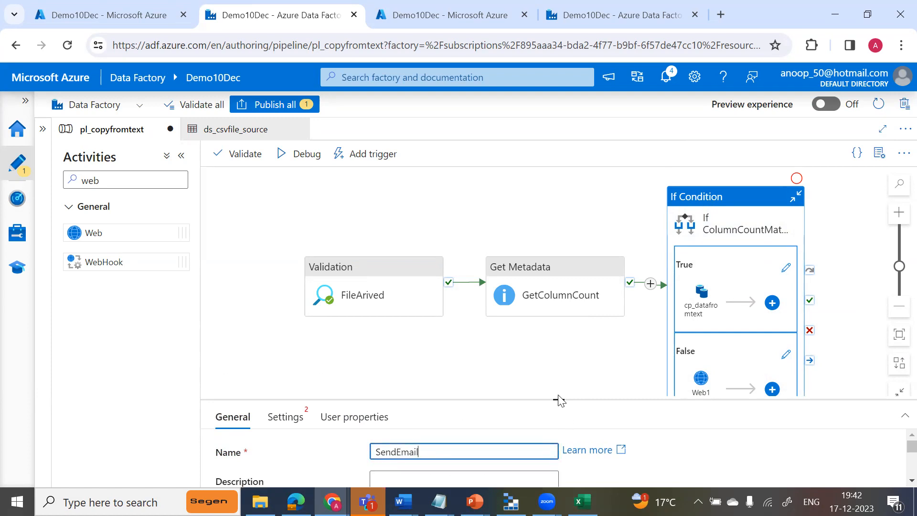
left_click_drag(558, 399, 561, 287)
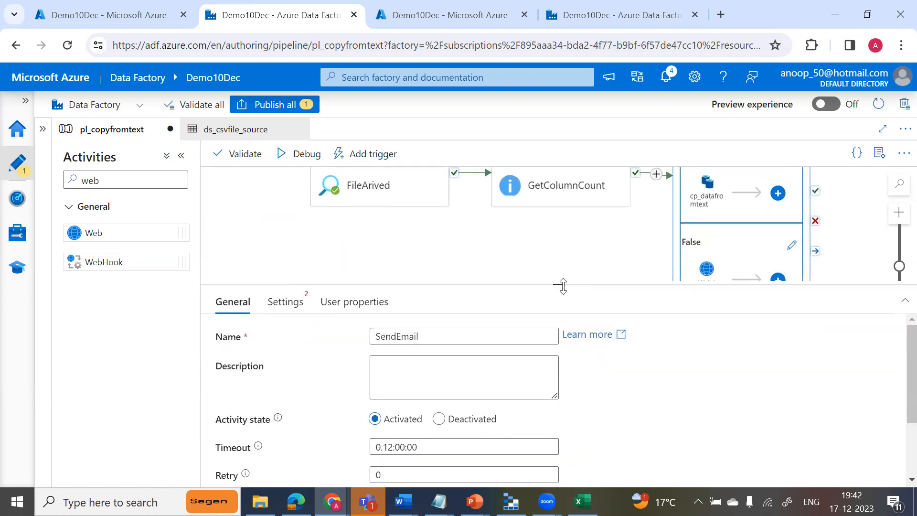
left_click(284, 308)
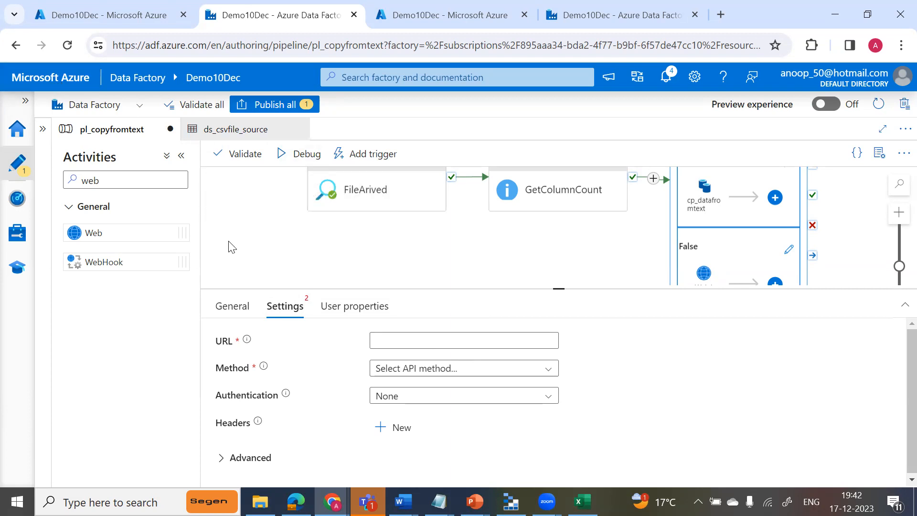
Switch to the Azure portal, leave the query editor discarding its unsaved edits, and start creating a new resource.
key("alt+Tab")
key("alt+Tab")
key("alt+Tab")
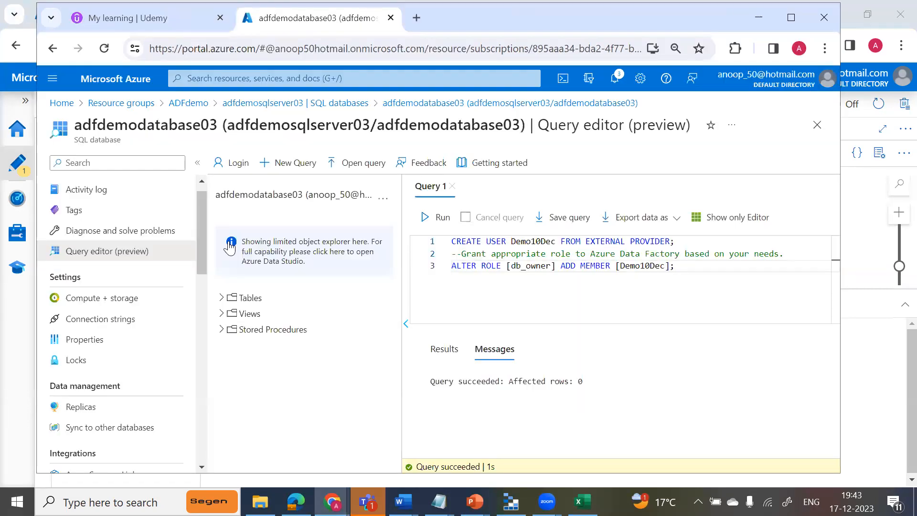
left_click(63, 105)
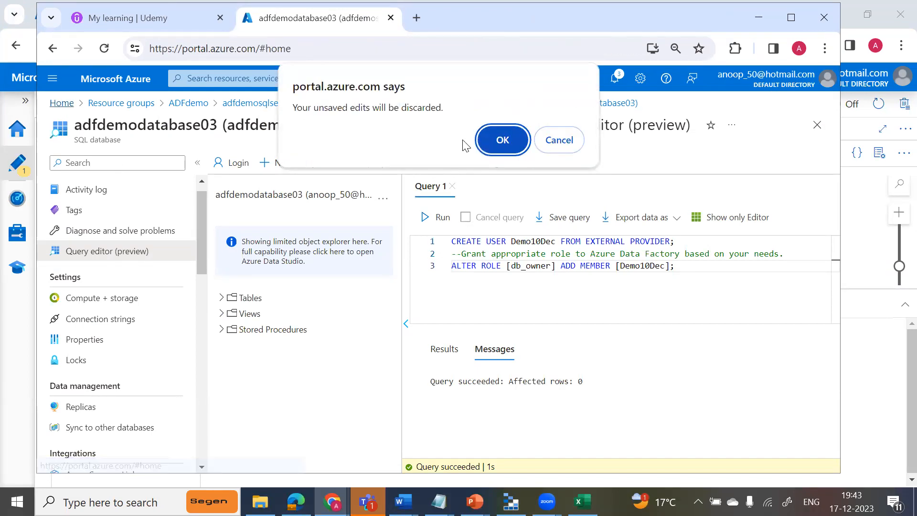
left_click(495, 142)
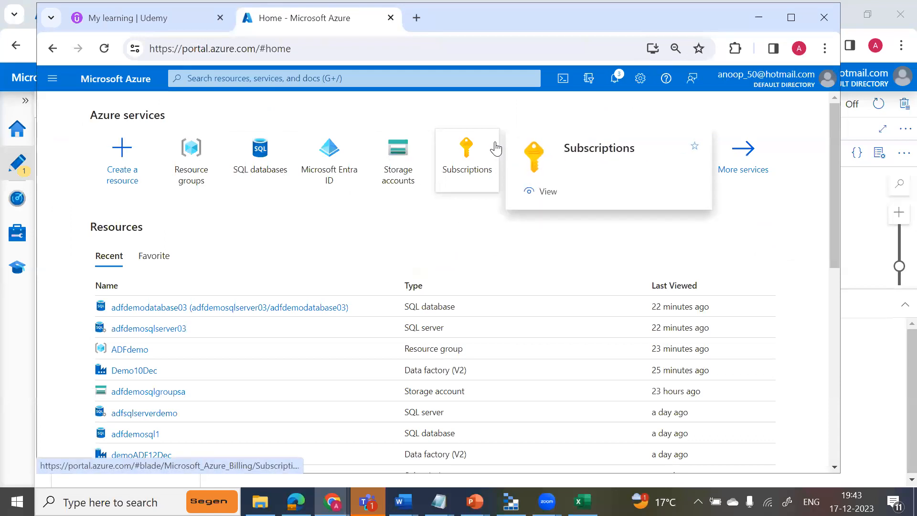
left_click(138, 177)
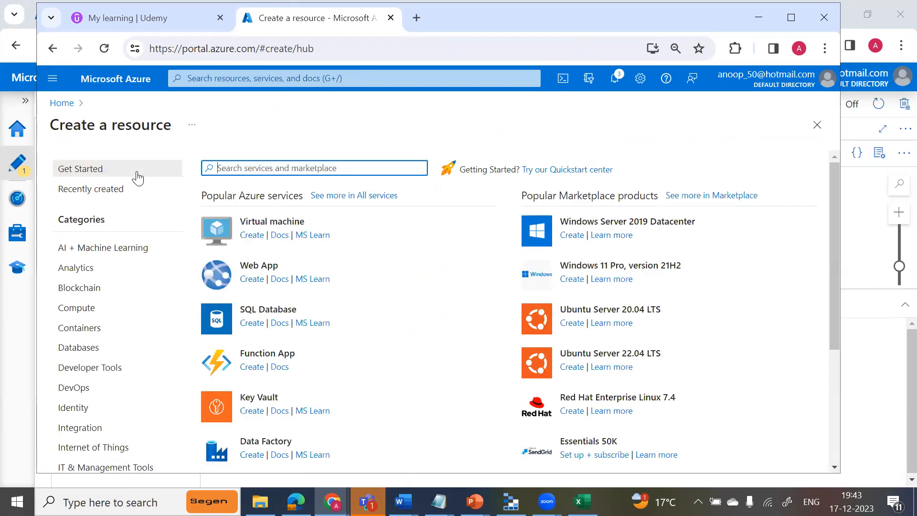
Find Logic App in the marketplace by searching for "logic app" and begin creating it.
type("log")
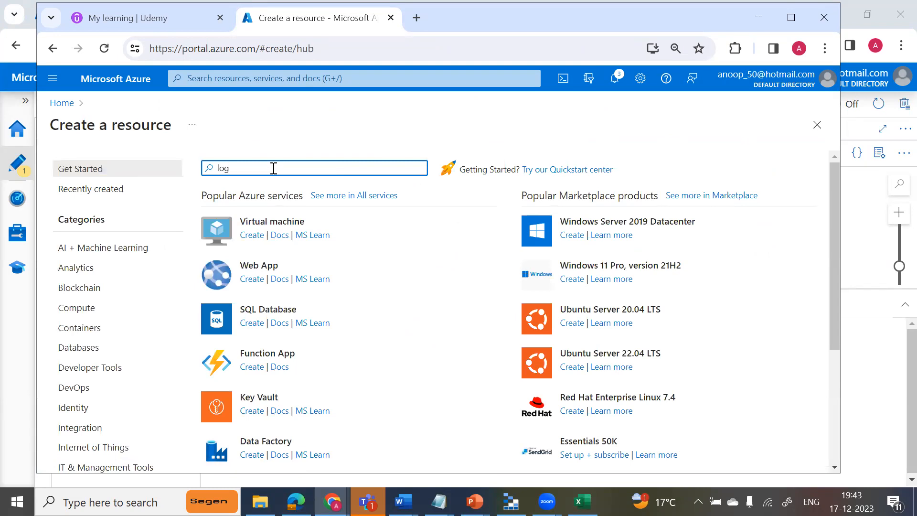
type("ic")
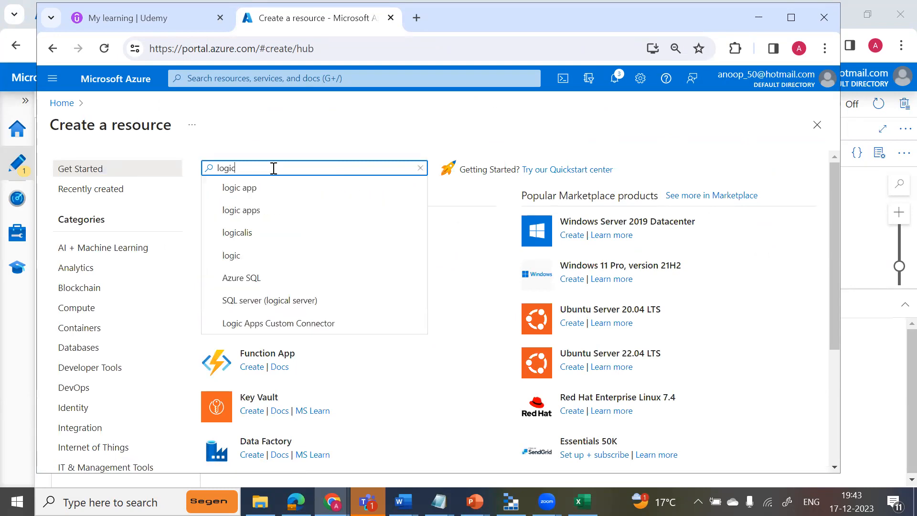
left_click(253, 191)
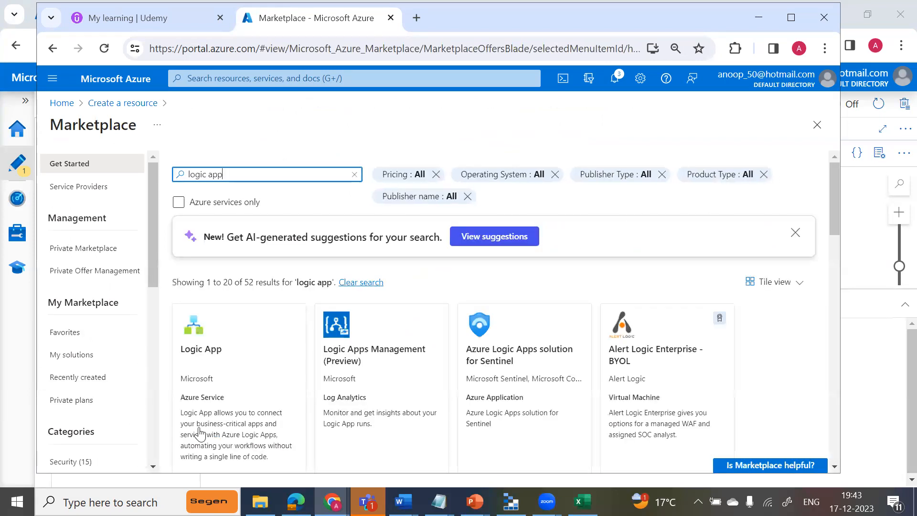
left_click(240, 352)
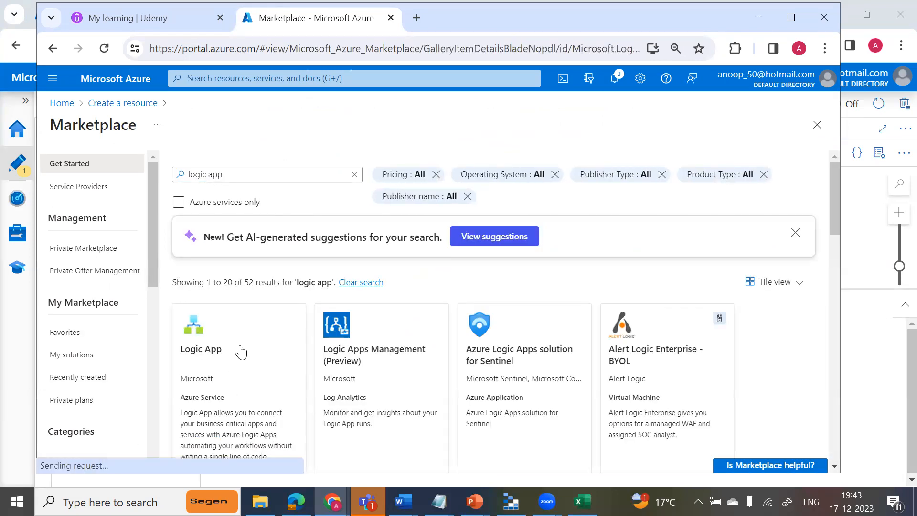
left_click(309, 254)
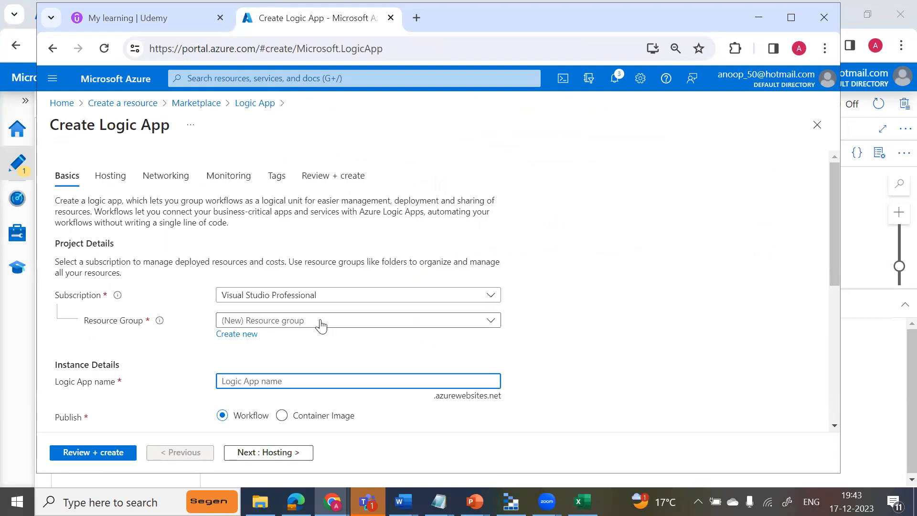
Assign the Logic App to the ADFdemo resource group and enter a Logic App name beginning with "send".
left_click(321, 321)
left_click(250, 370)
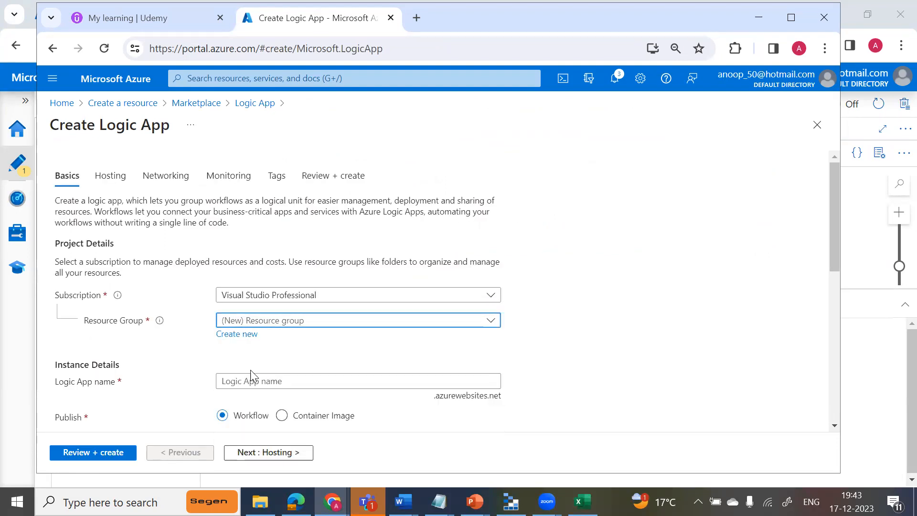
left_click_drag(834, 209, 842, 267)
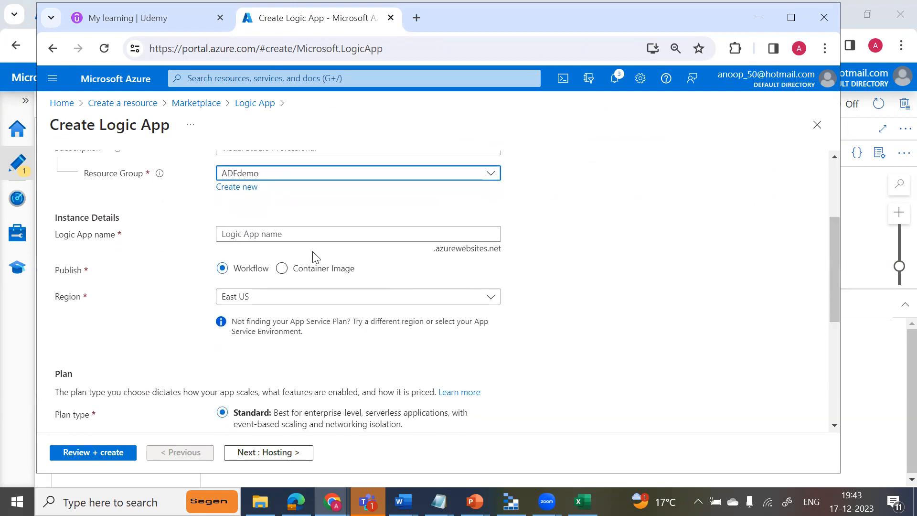
left_click(309, 238)
type("en")
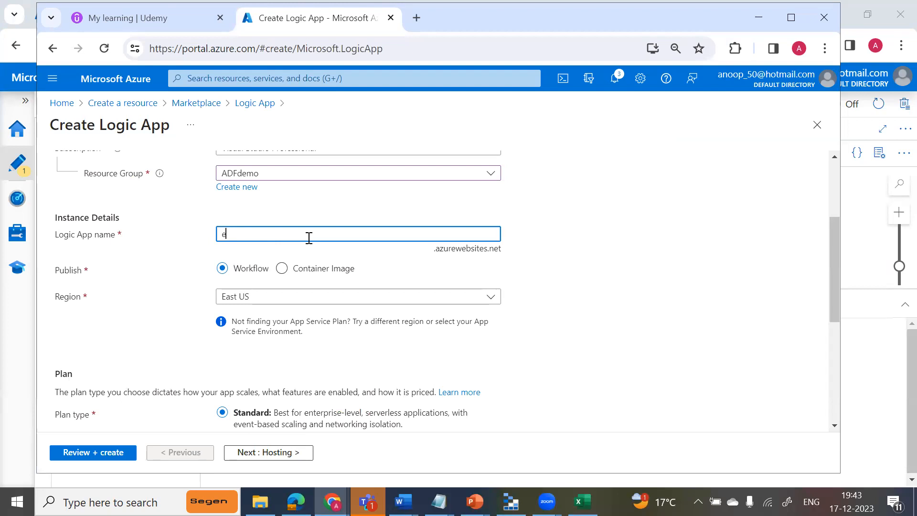
type("d")
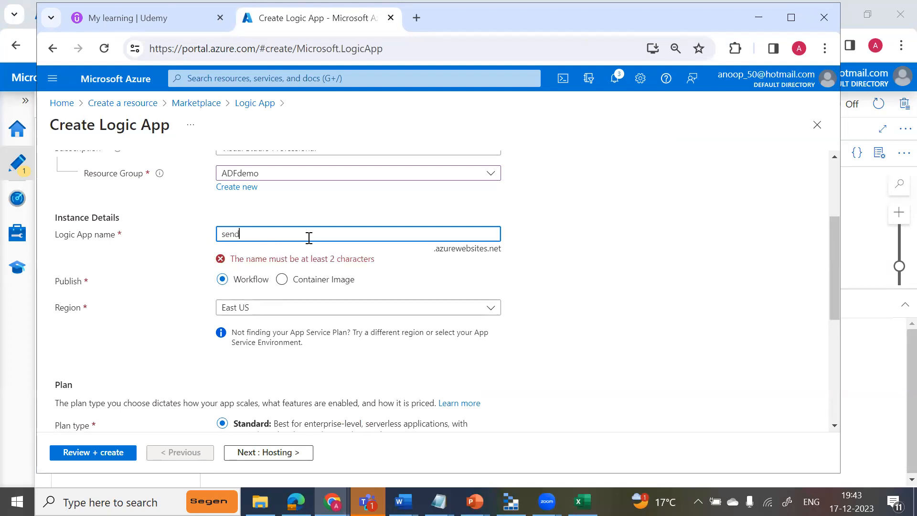
type("AD")
key("BackSpace")
type("d")
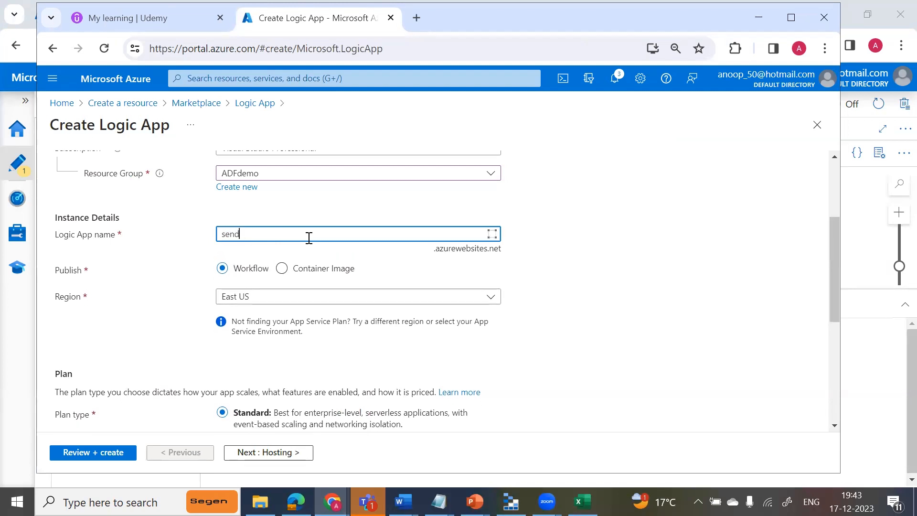
type("fmain")
Set the Logic App's region to Central India.
left_click(320, 304)
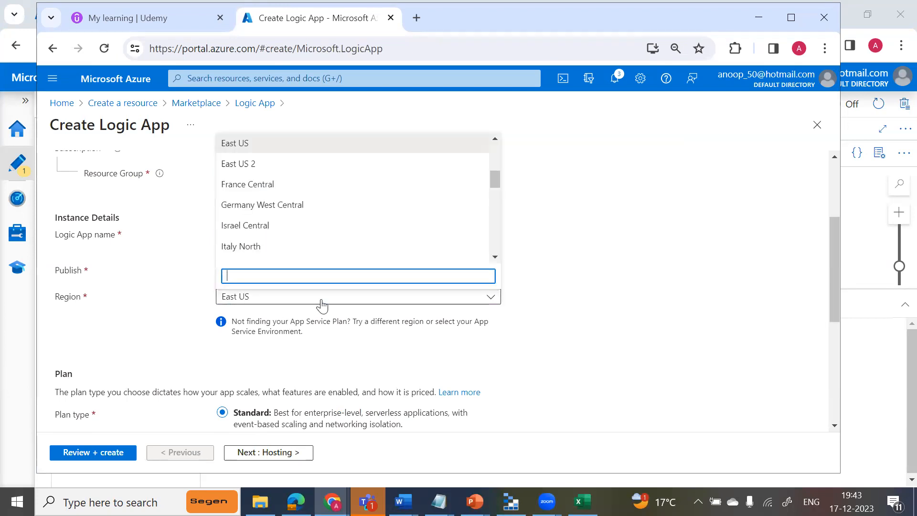
type("cen")
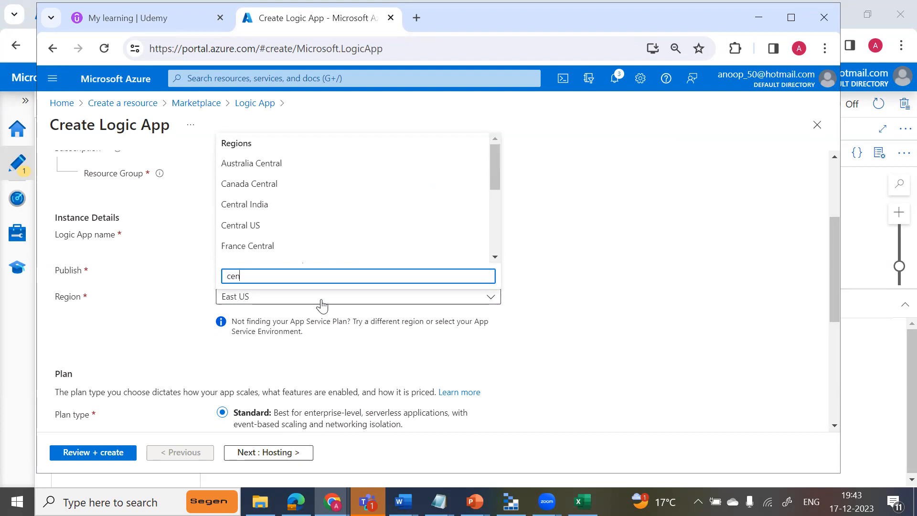
left_click(258, 205)
left_click_drag(831, 285, 836, 355)
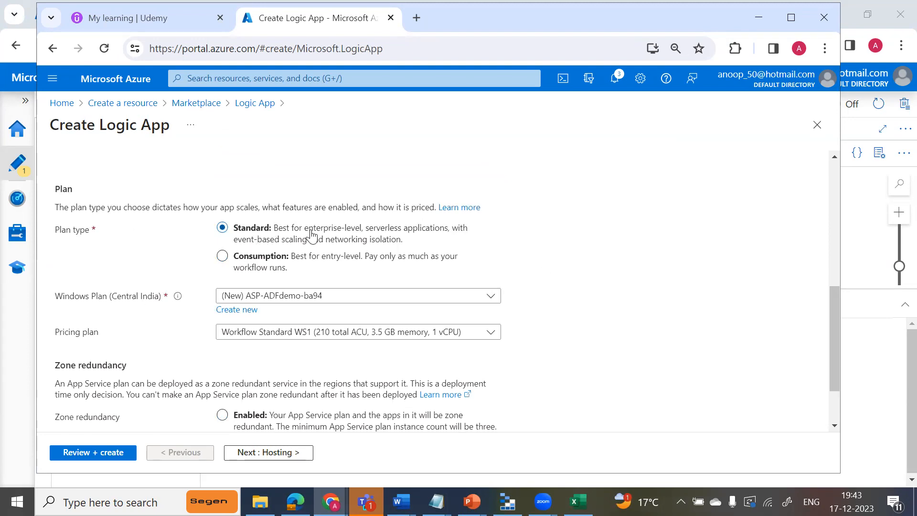
Select the Consumption plan type for the Logic App, leave tags empty, and create it.
left_click(224, 258)
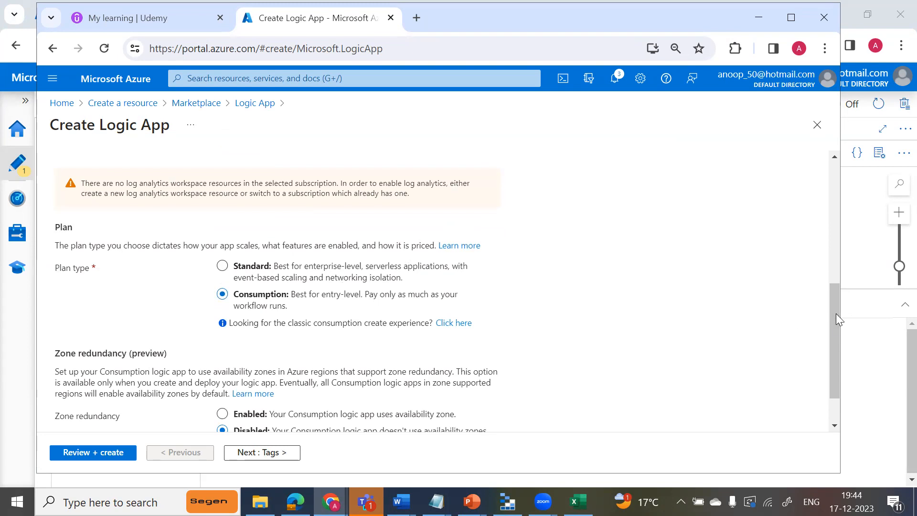
left_click_drag(834, 313, 839, 368)
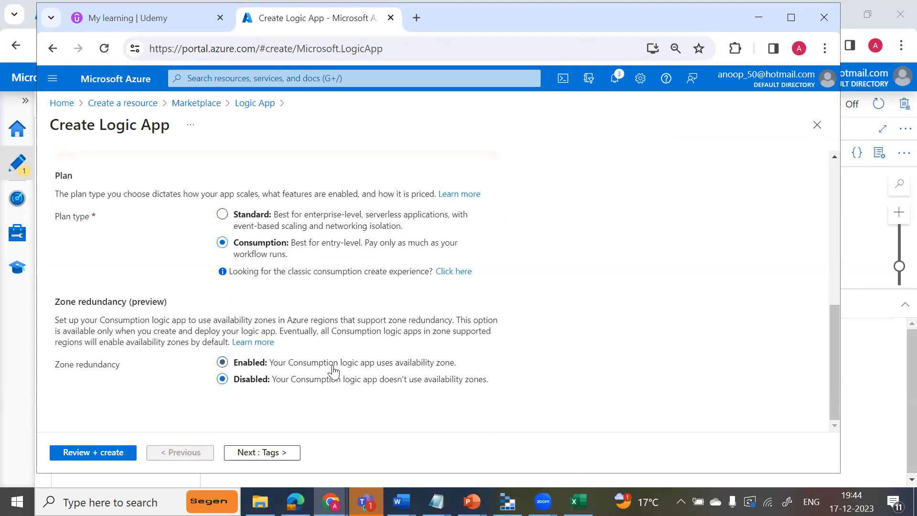
left_click(266, 453)
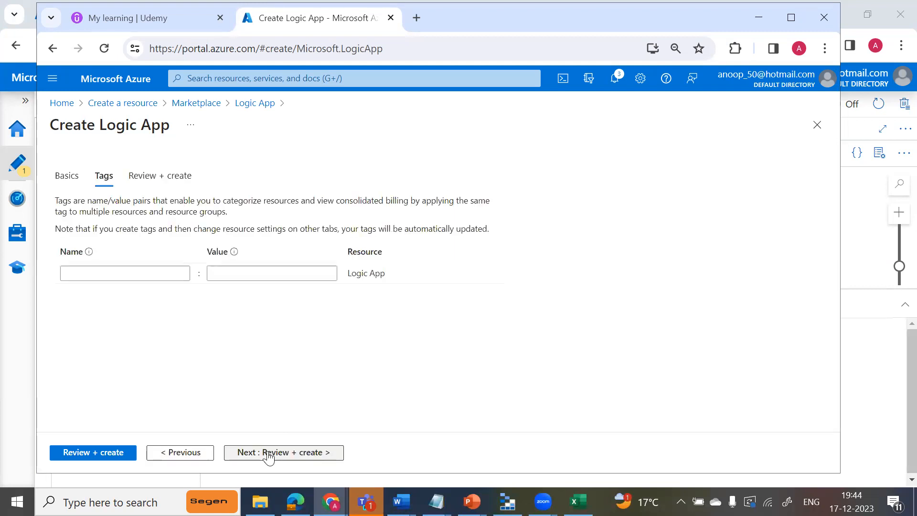
left_click(269, 454)
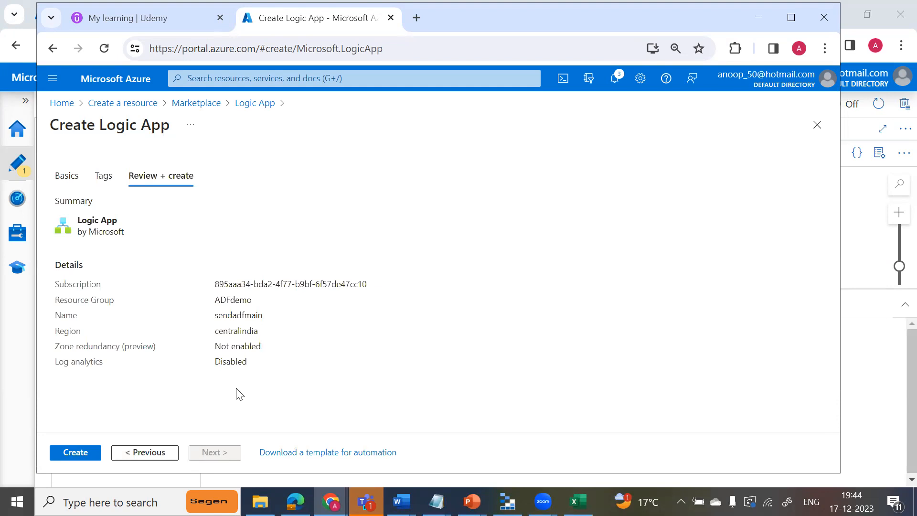
left_click(80, 451)
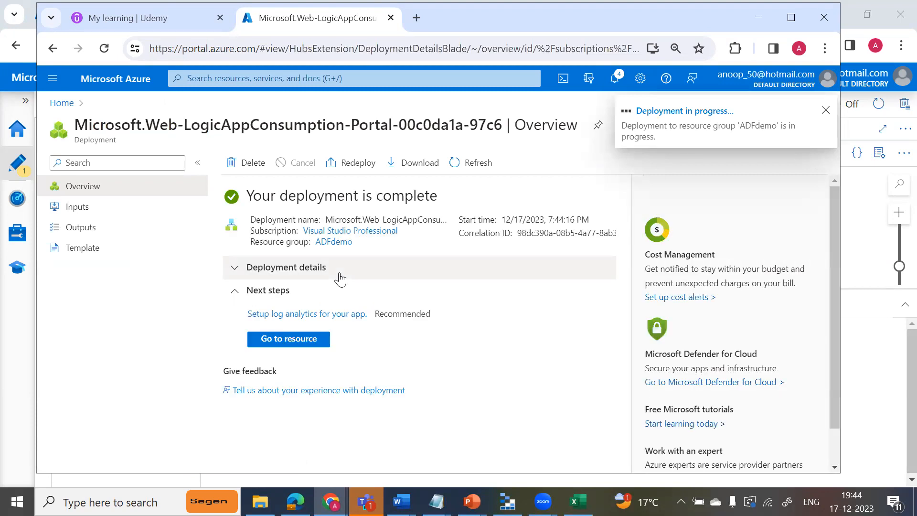
Open the newly deployed sendadfmain Logic App resource and dismiss the deployment notifications.
left_click(825, 112)
left_click(289, 339)
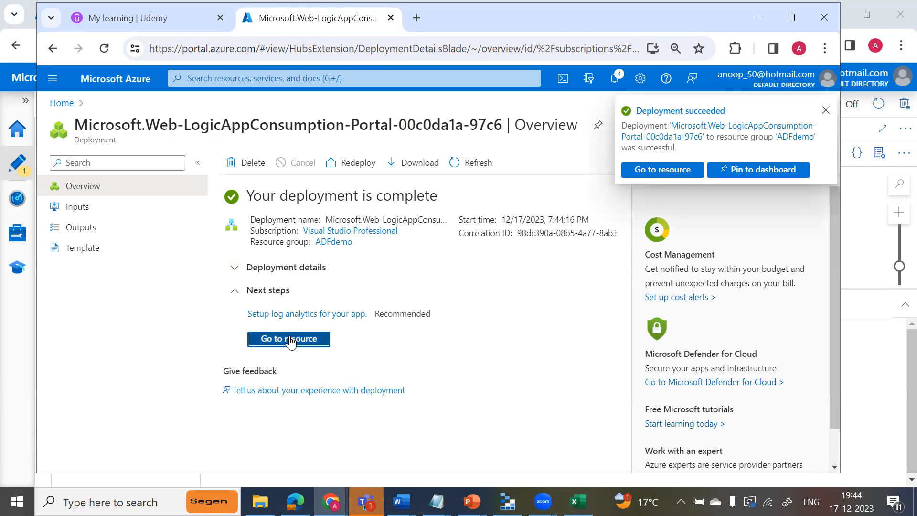
left_click(825, 110)
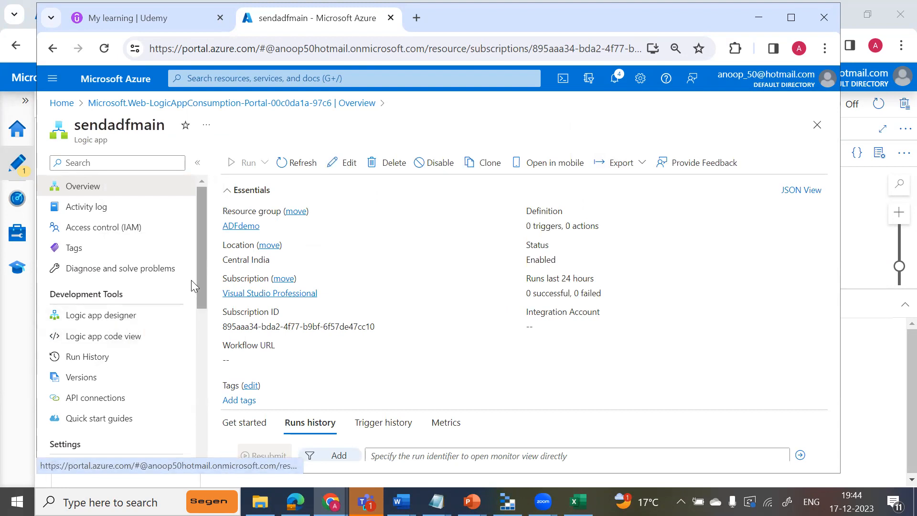
Start a Blank Logic App in the designer with the Request trigger "When a HTTP request is received".
left_click(124, 323)
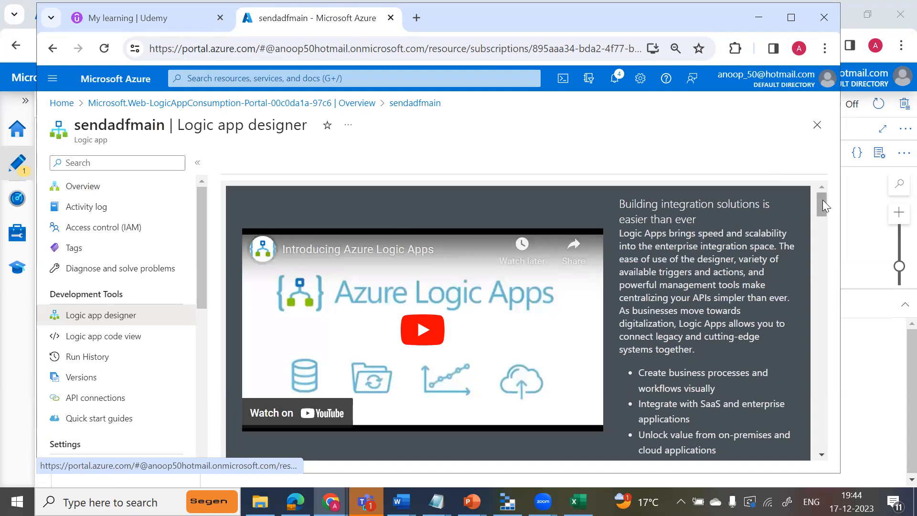
left_click_drag(822, 200, 830, 262)
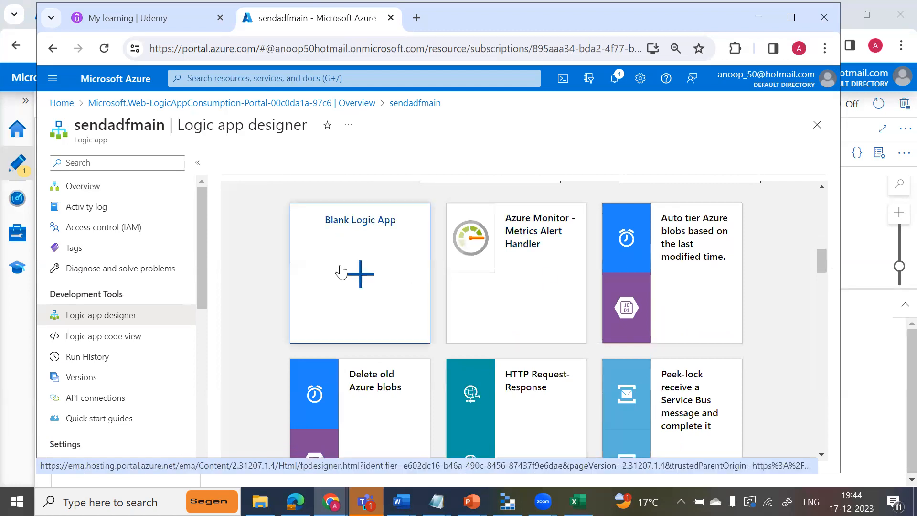
left_click(363, 277)
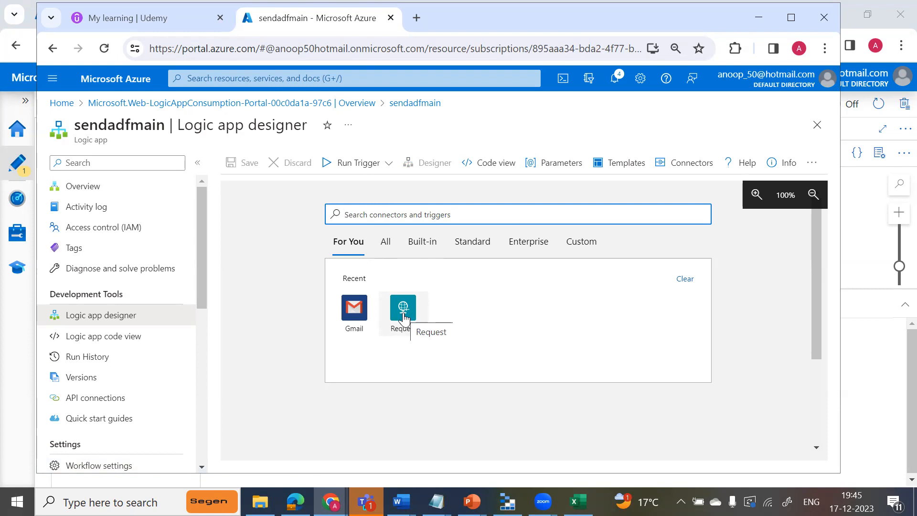
left_click(403, 317)
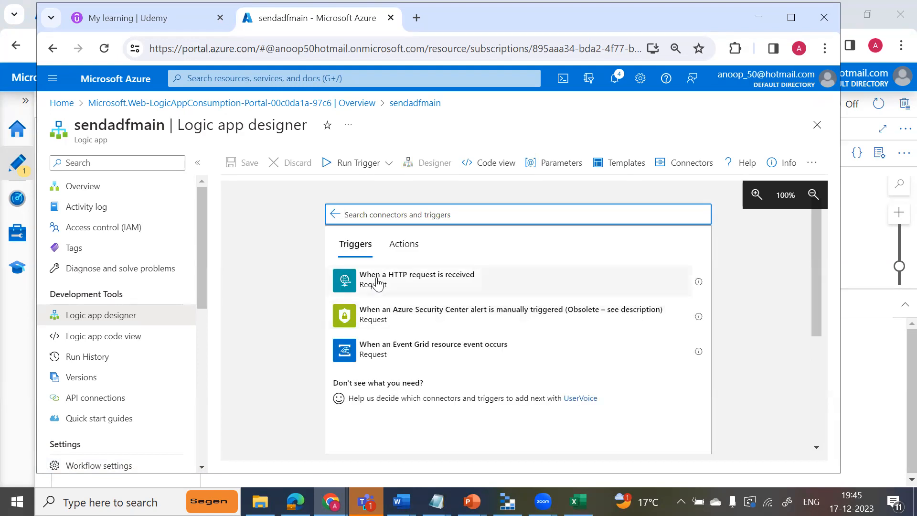
left_click(421, 281)
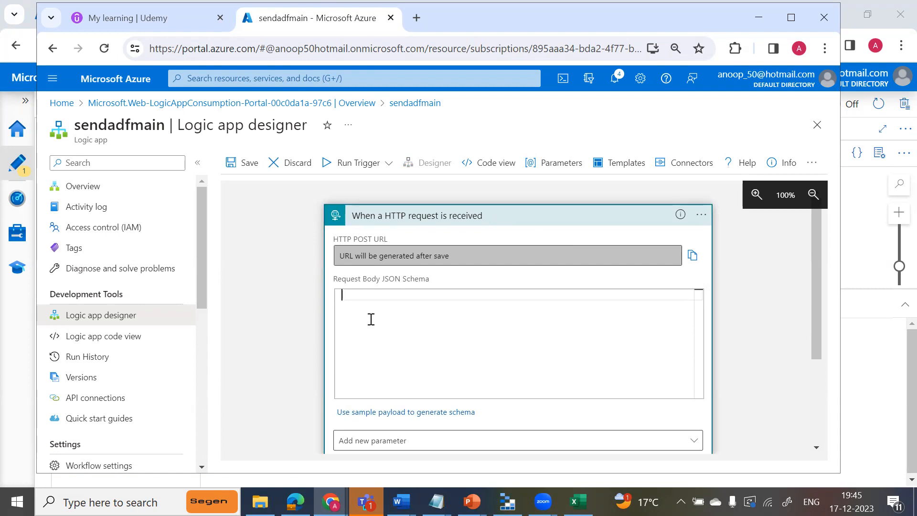
Copy the JSON schema from the "Json for web activity" Notepad file into the HTTP trigger's Request Body JSON Schema.
left_click(436, 501)
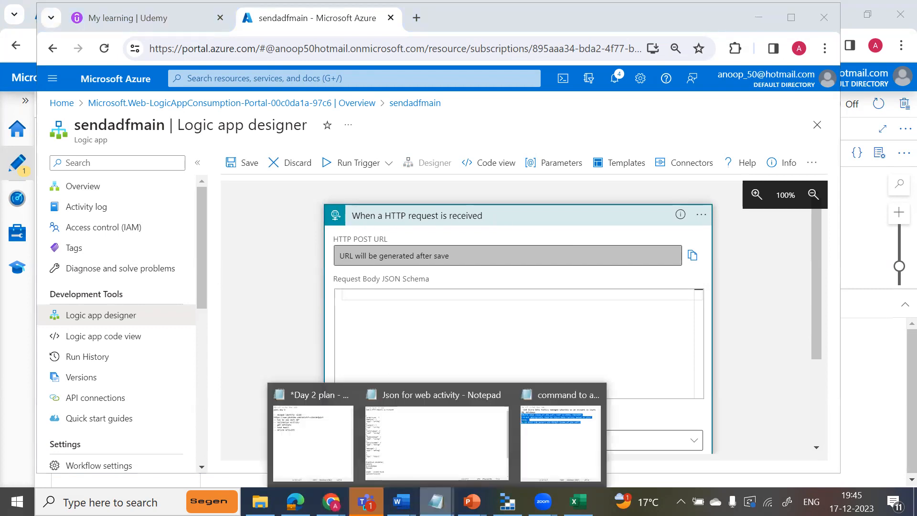
left_click(426, 451)
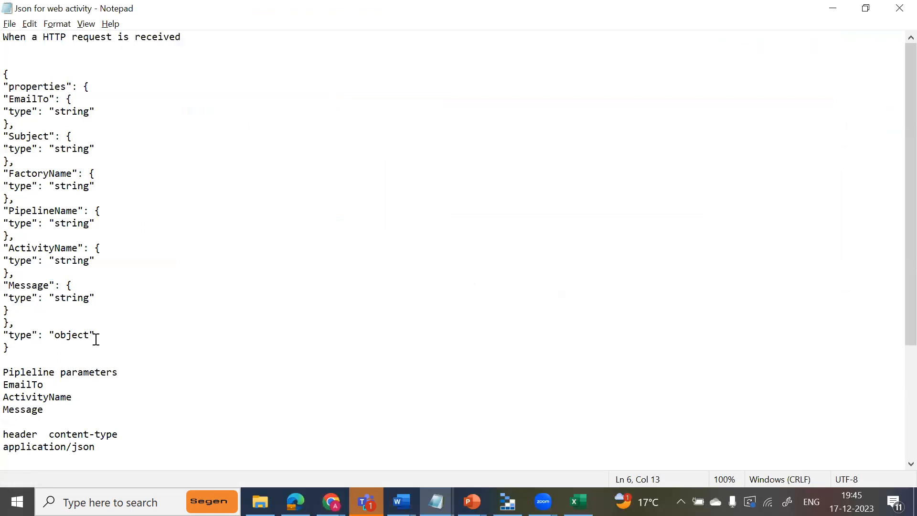
left_click_drag(9, 348, 8, 72)
key("ctrl+c")
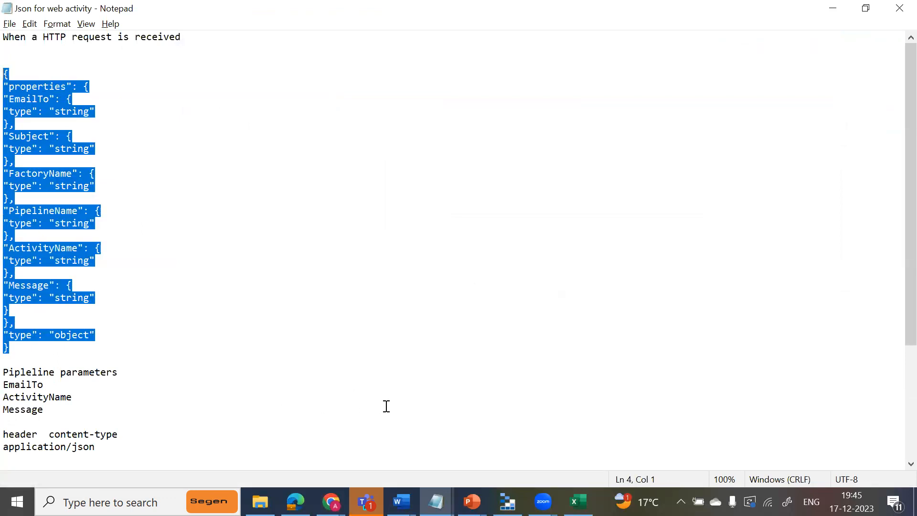
mouse_move(331, 501)
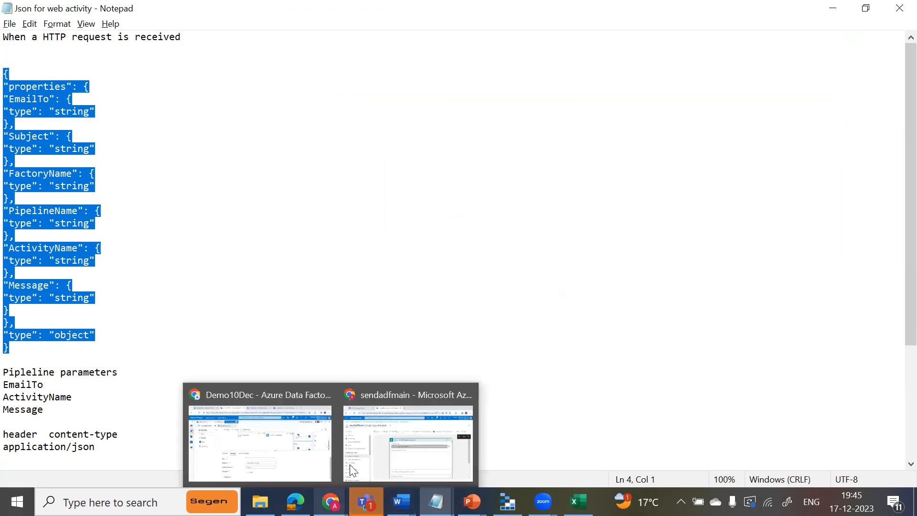
left_click(387, 430)
left_click(430, 334)
key("ctrl+v")
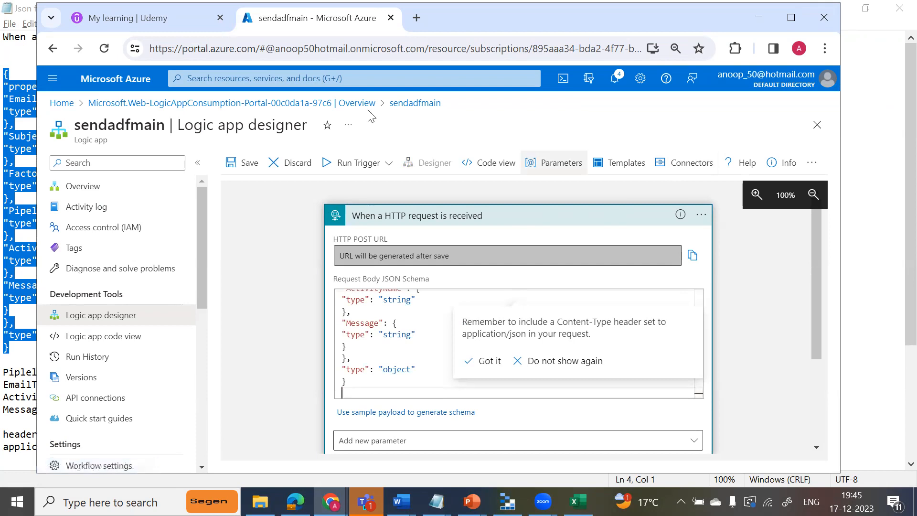
Review the properties defined in the trigger's request body JSON schema, from EmailTo through Message.
left_click(403, 351)
key("Up")
key("Up")
key("Up")
key("Up")
key("Up")
key("Up")
key("Up")
key("Up")
key("Up")
key("Up")
key("Up")
key("Up")
key("Up")
key("Up")
key("Up")
key("Up")
key("Up")
key("Up")
key("Up")
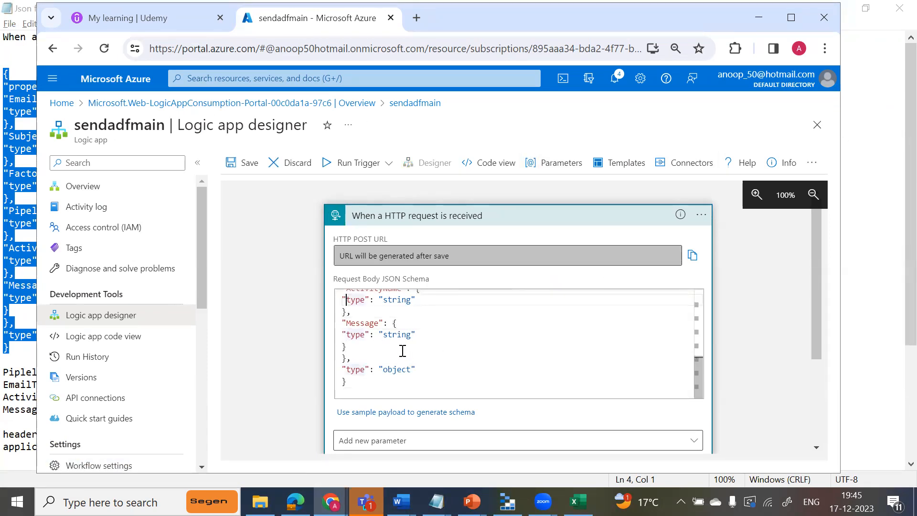
key("Down")
key("Down")
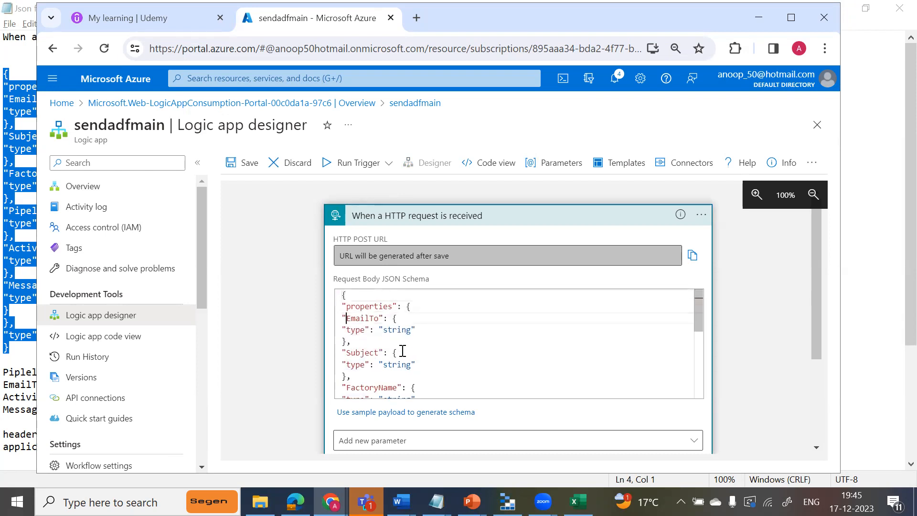
key("Down")
key("Down")
key("Down")
key("Down")
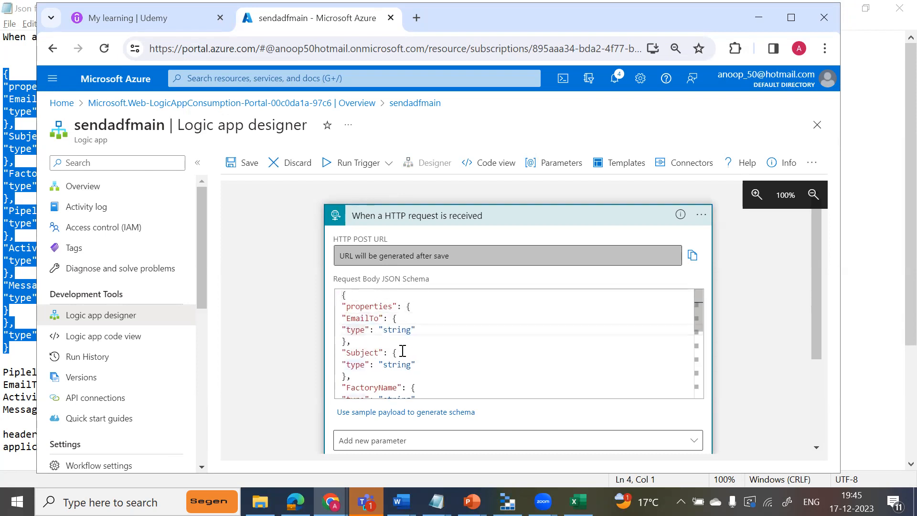
key("Down")
key("Down")
key("Down")
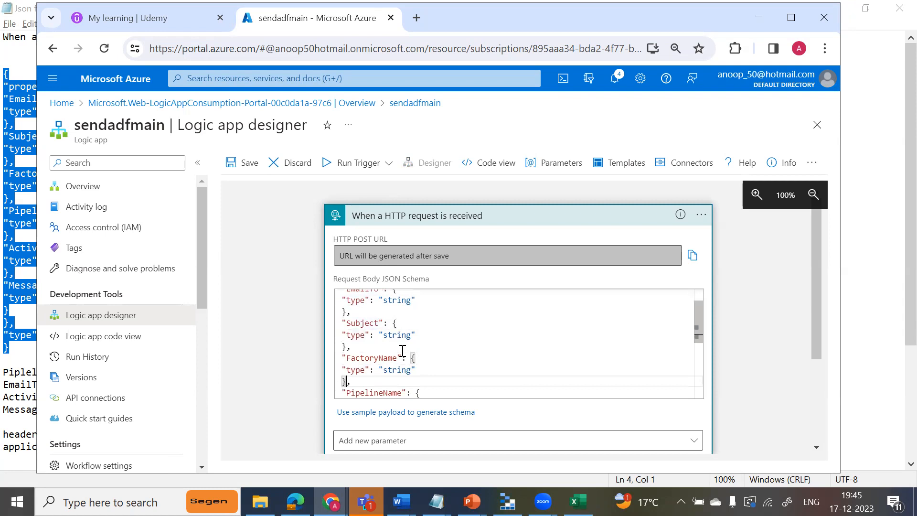
key("Down")
key("Down")
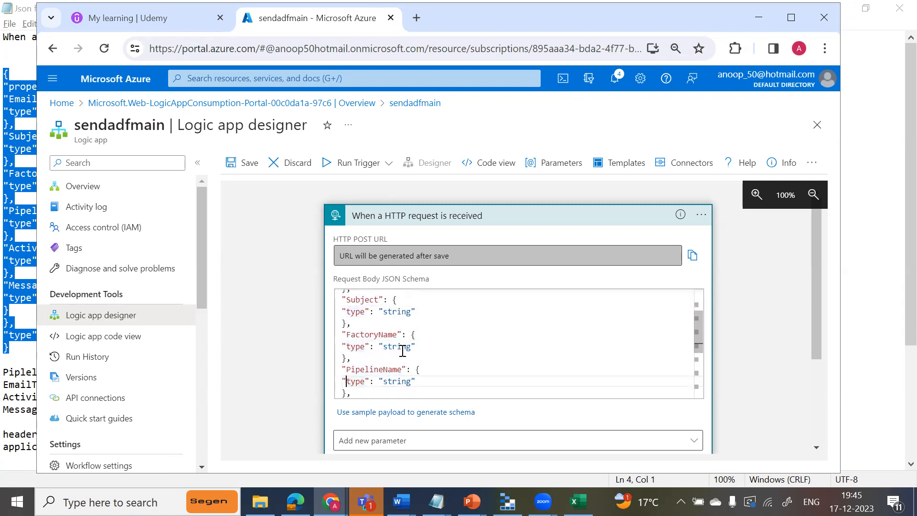
key("Down")
key("Down")
key("Down")
key("Down")
key("Down")
key("Down")
key("Down")
key("Down")
key("Down")
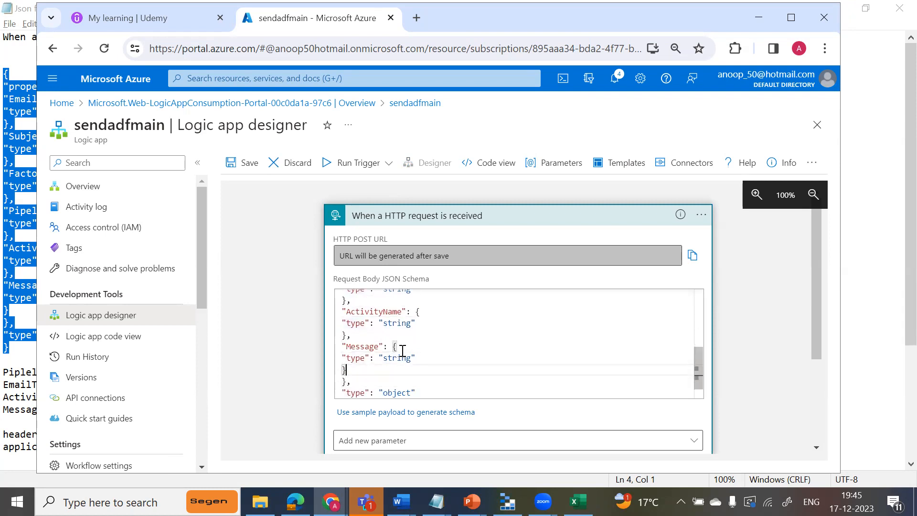
key("Down")
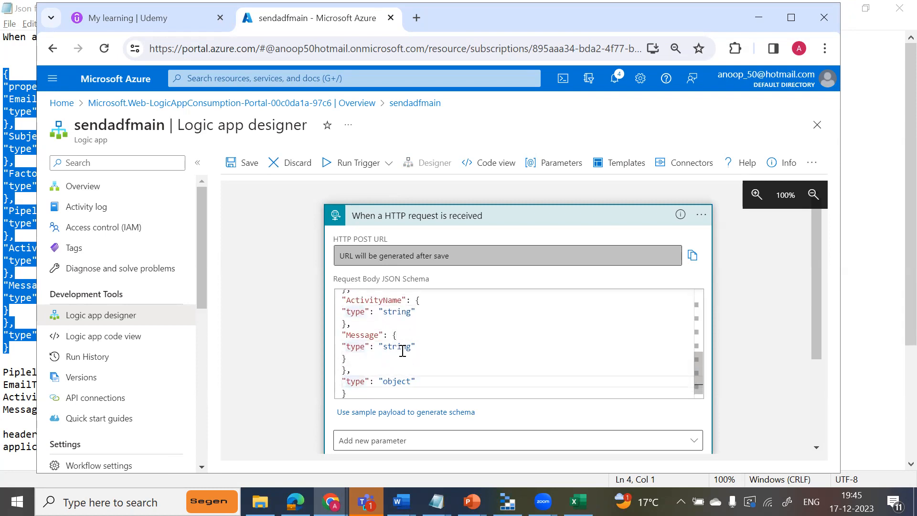
key("Down")
key("Up")
key("Up")
key("ctrl+Home")
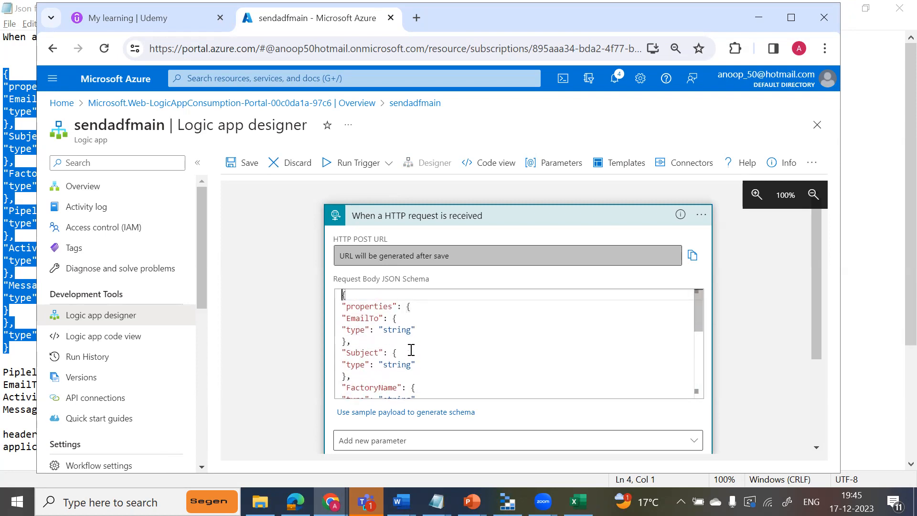
Add the Method parameter to the HTTP request trigger and set it to POST.
scroll(814, 312, "down", 2)
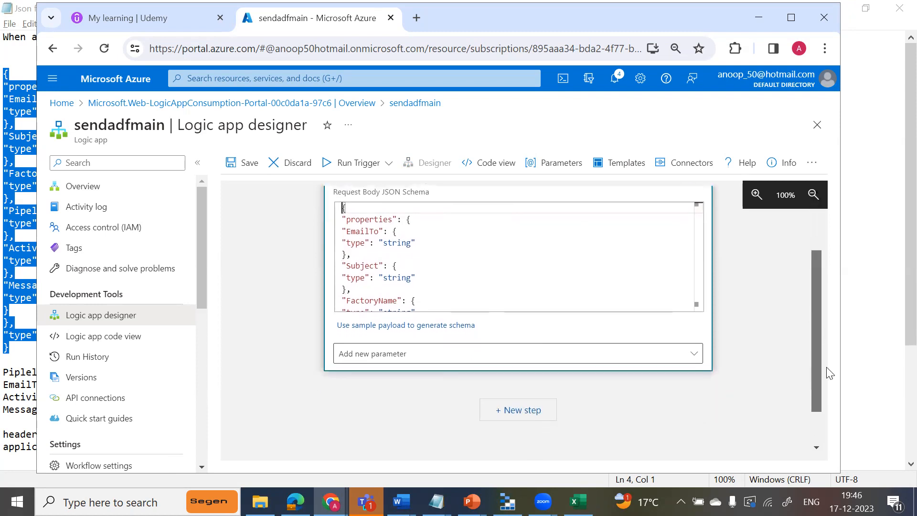
left_click(695, 347)
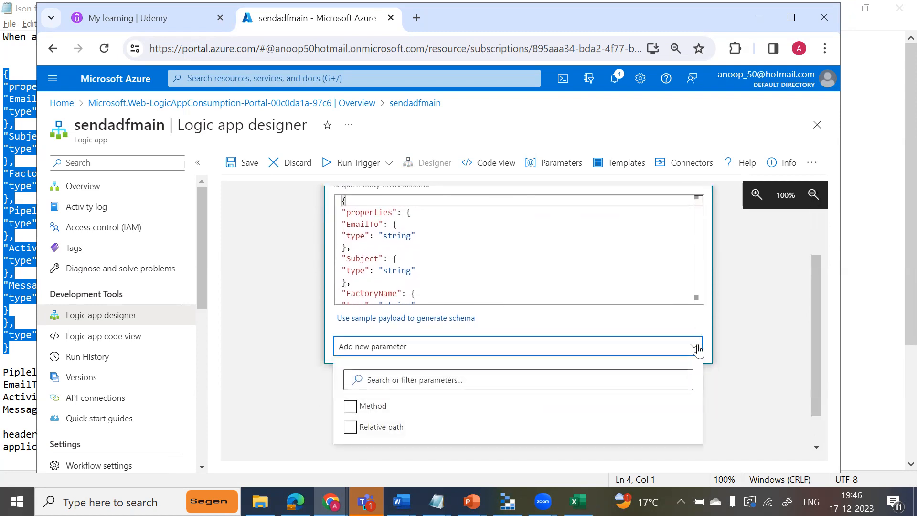
left_click(351, 408)
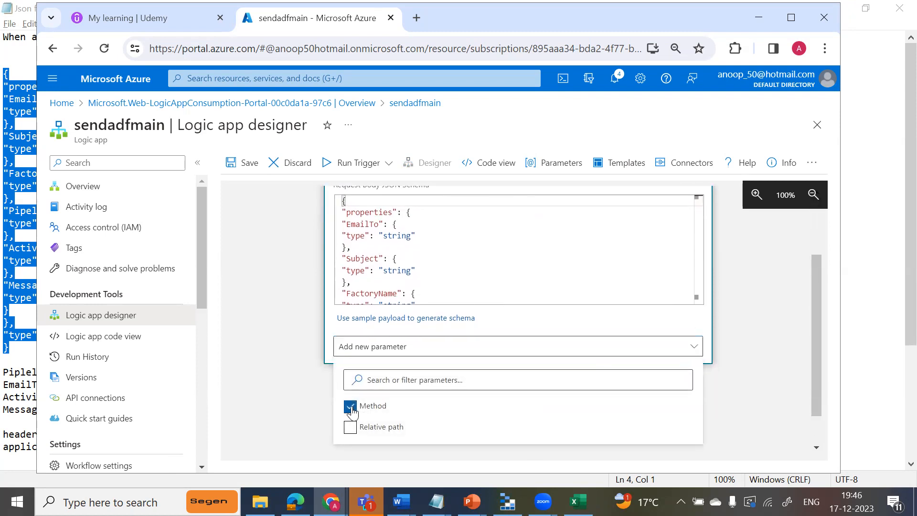
left_click(763, 379)
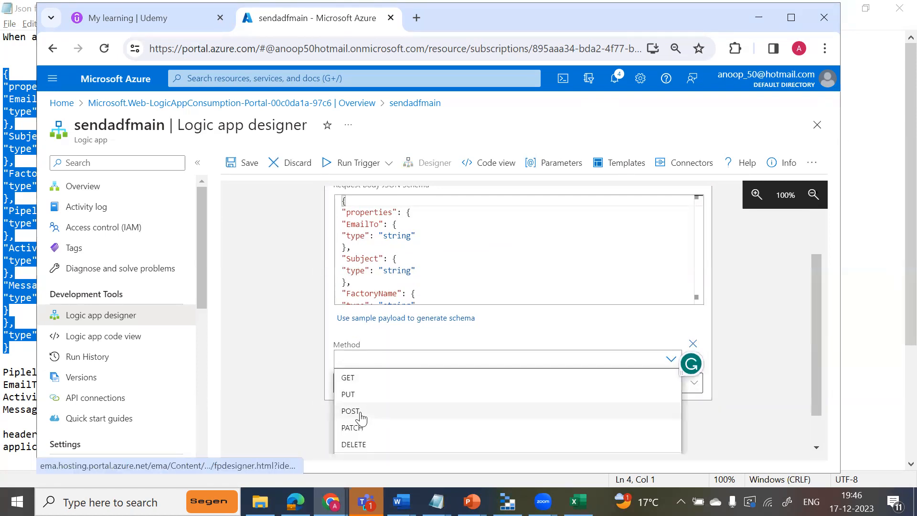
left_click(350, 411)
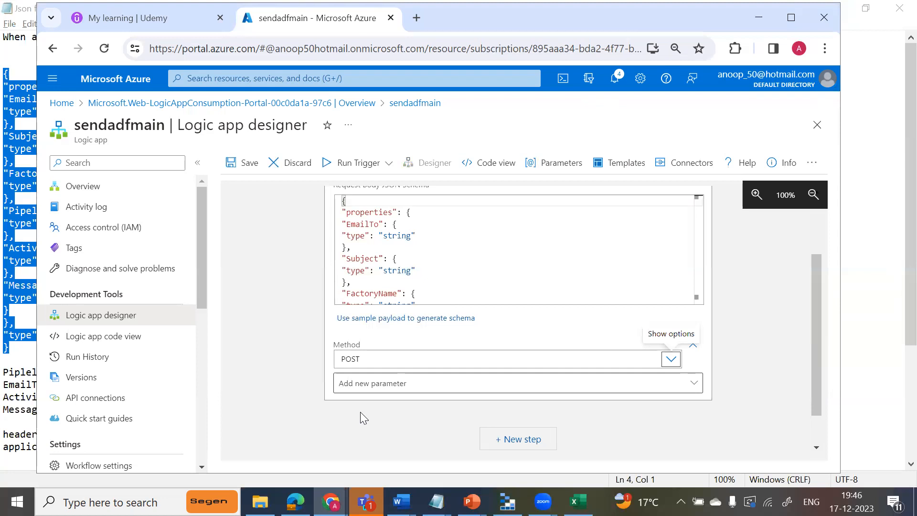
Add a Gmail Send email (V2) action as a new step, searching for "send email v2", and enter the e-mail address as its connection name.
left_click(531, 442)
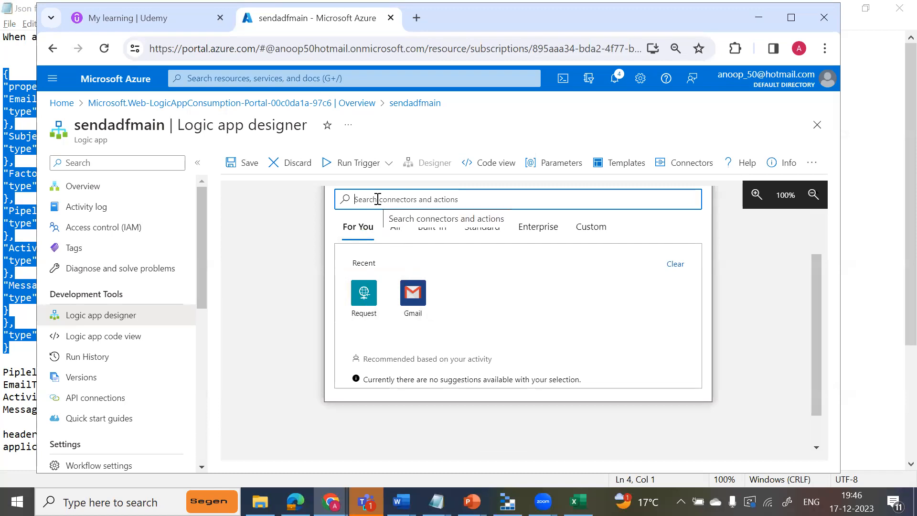
type("send email v2")
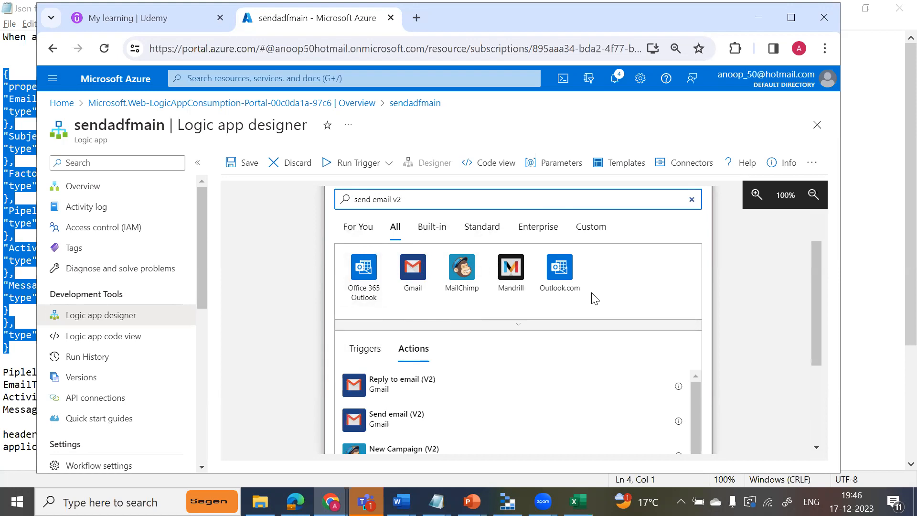
left_click(417, 276)
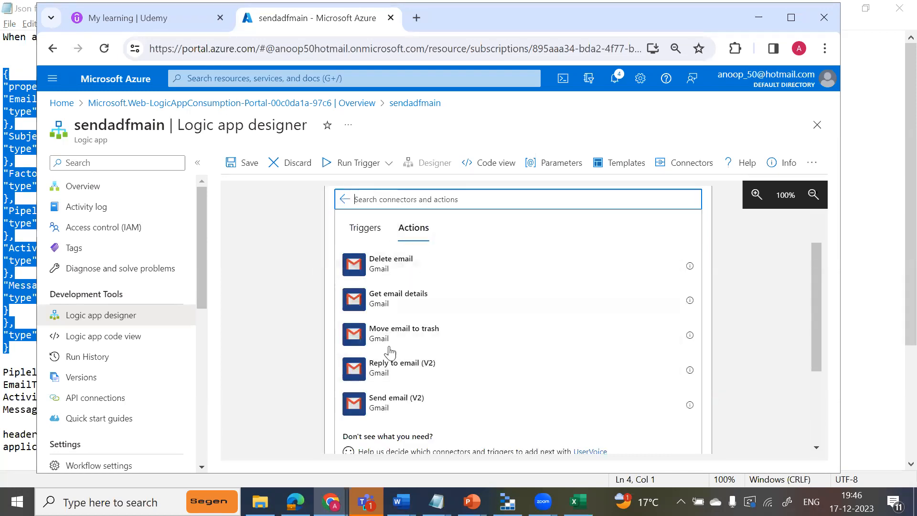
left_click(365, 406)
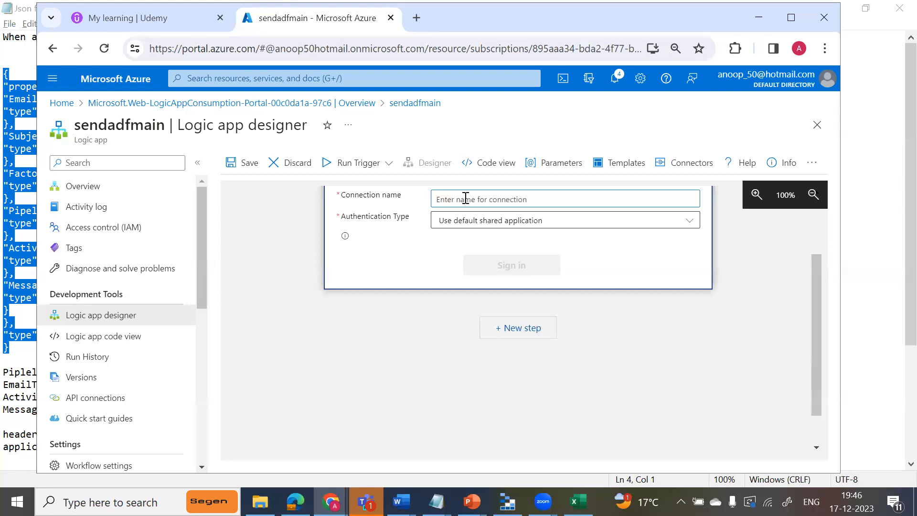
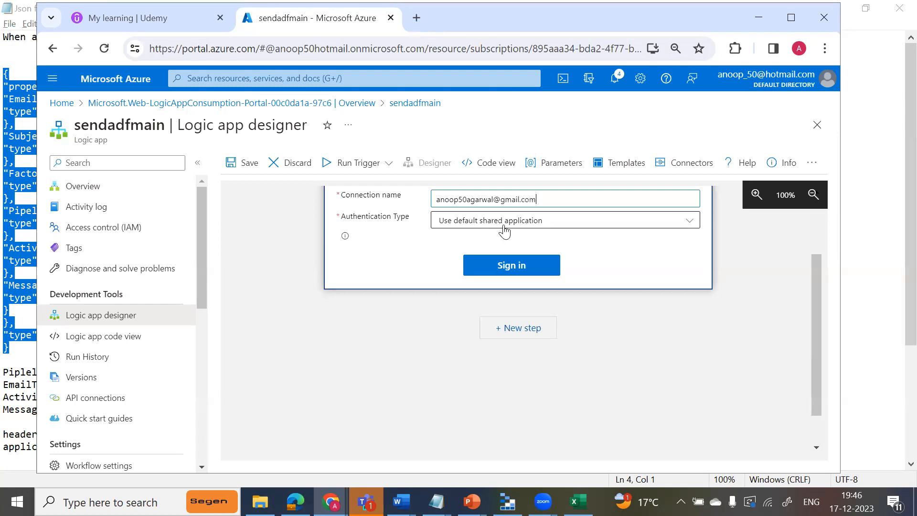
Sign in to the Gmail connection with the matching Google account and allow Azure AppService Logic Apps to access it.
left_click(512, 266)
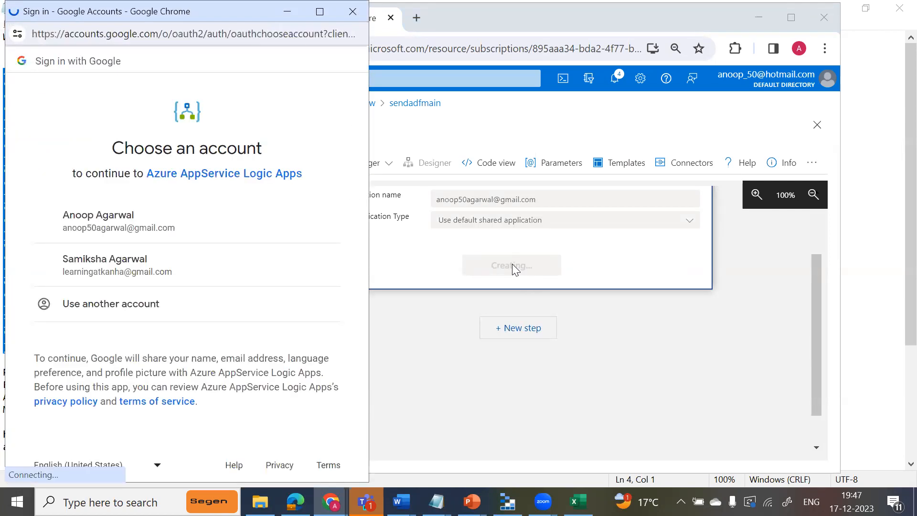
left_click(159, 219)
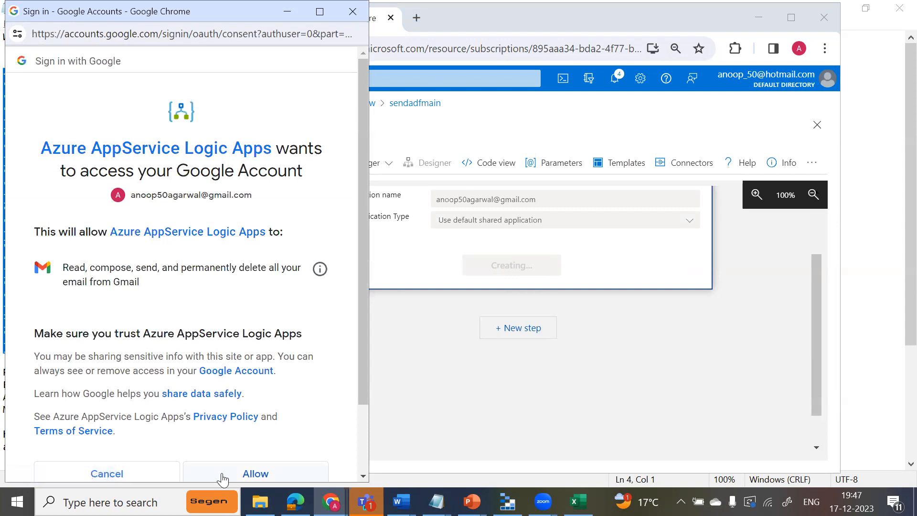
left_click(226, 475)
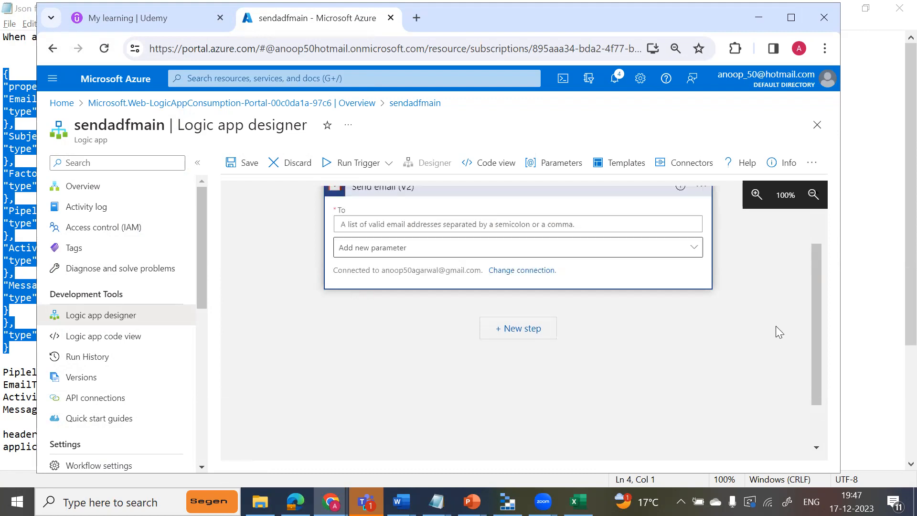
Add the Subject, Body and Importance parameters to the Send email (V2) action.
left_click_drag(816, 330, 813, 262)
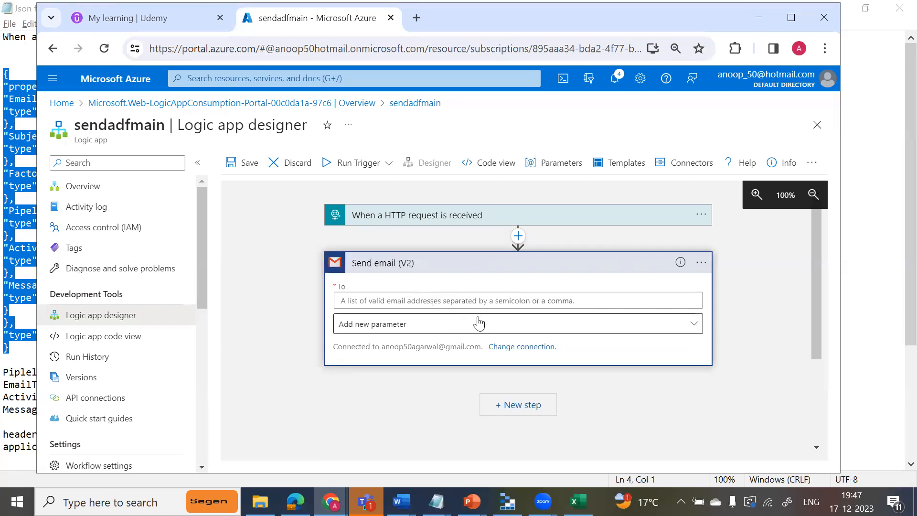
left_click(524, 326)
left_click(524, 324)
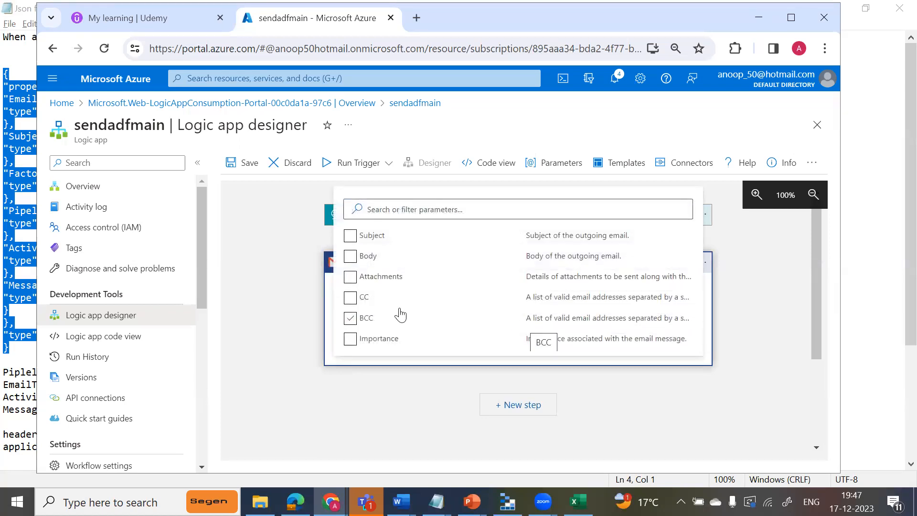
left_click(350, 235)
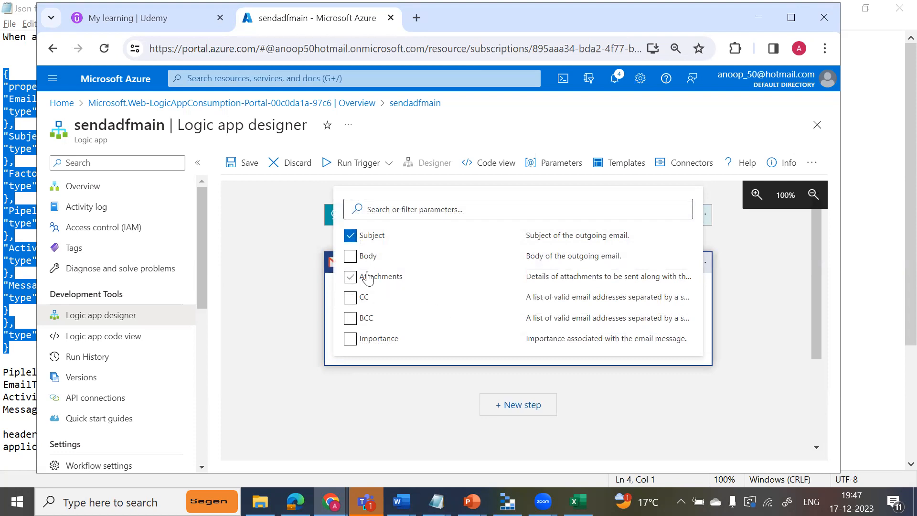
left_click(351, 256)
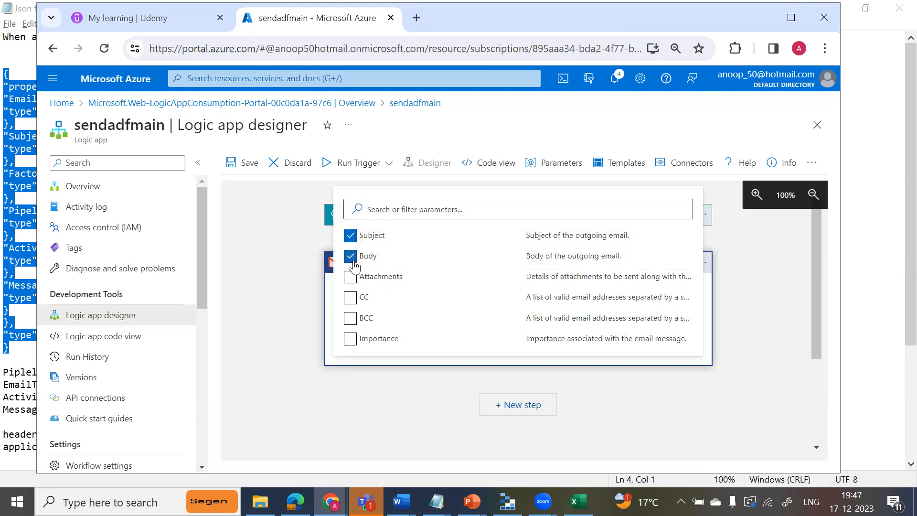
left_click(350, 343)
left_click(711, 314)
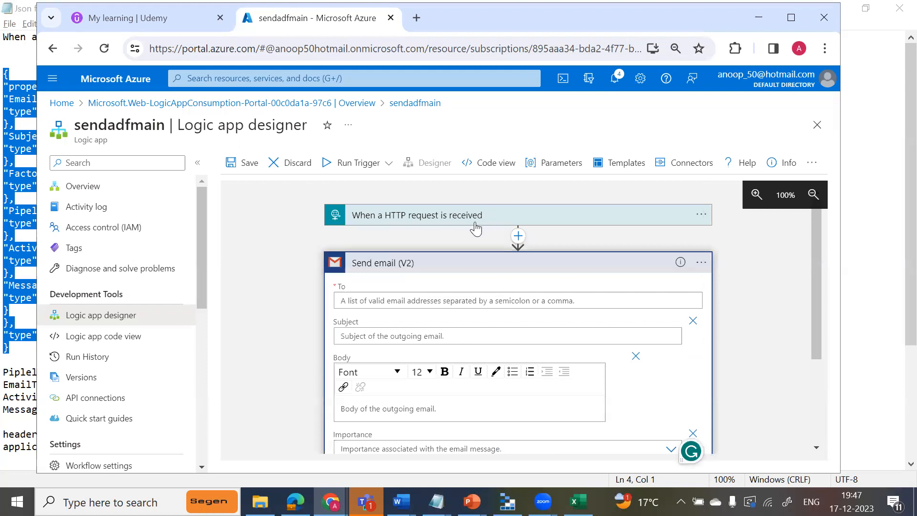
Fill the email's To field with the EmailTo dynamic content and its Subject field with the Subject dynamic content.
left_click(553, 300)
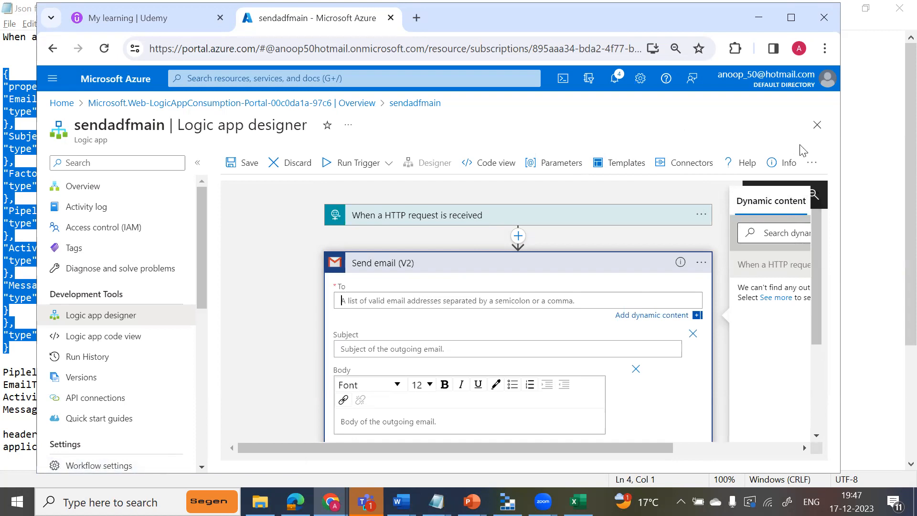
right_click(41, 32)
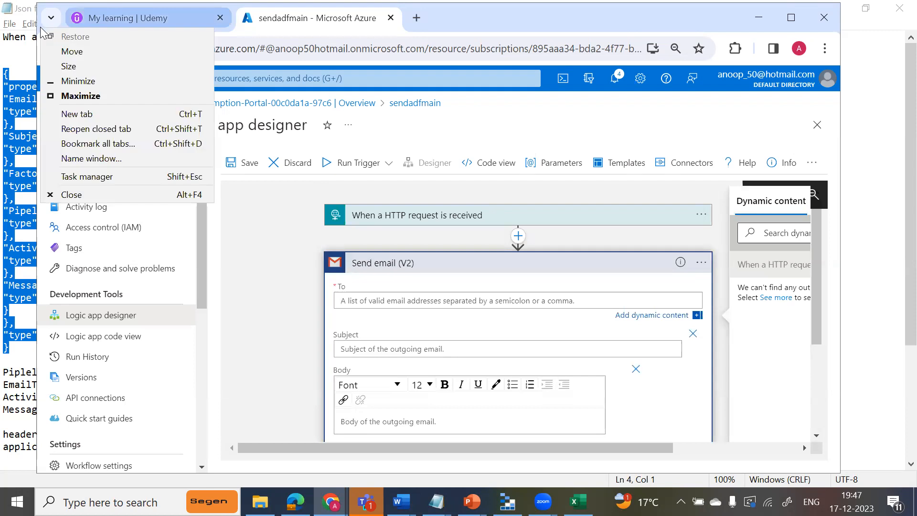
left_click(74, 94)
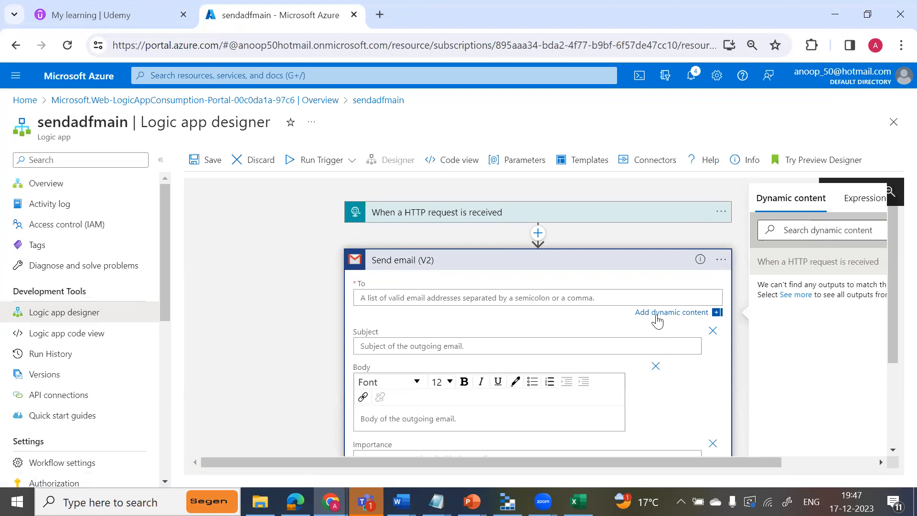
left_click(796, 294)
left_click(787, 289)
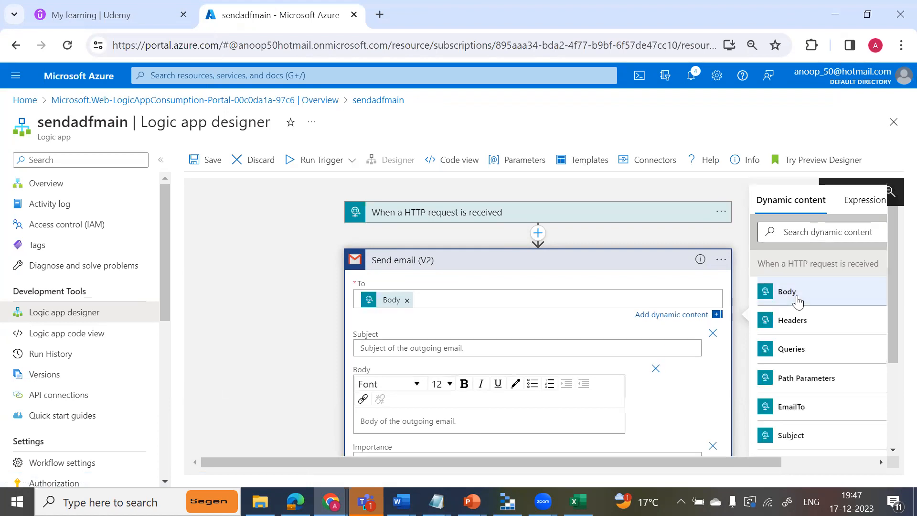
left_click(406, 300)
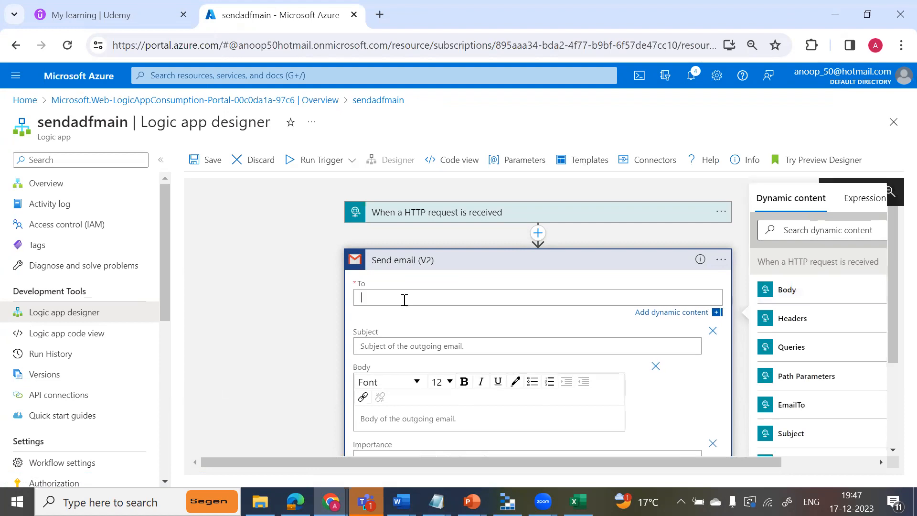
left_click(811, 409)
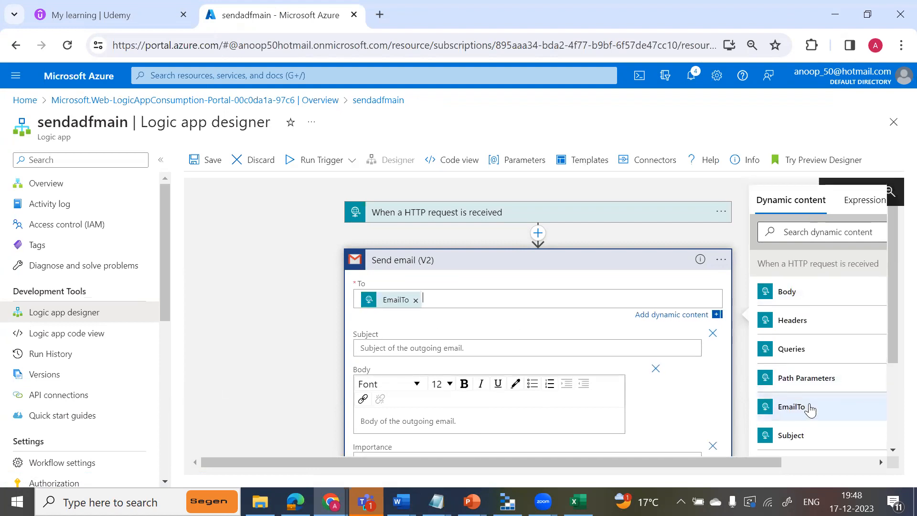
left_click(512, 354)
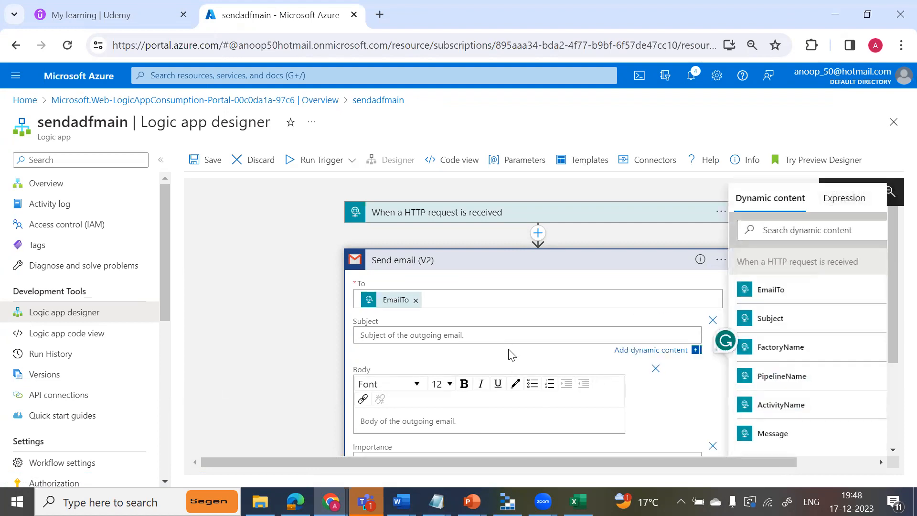
left_click(770, 318)
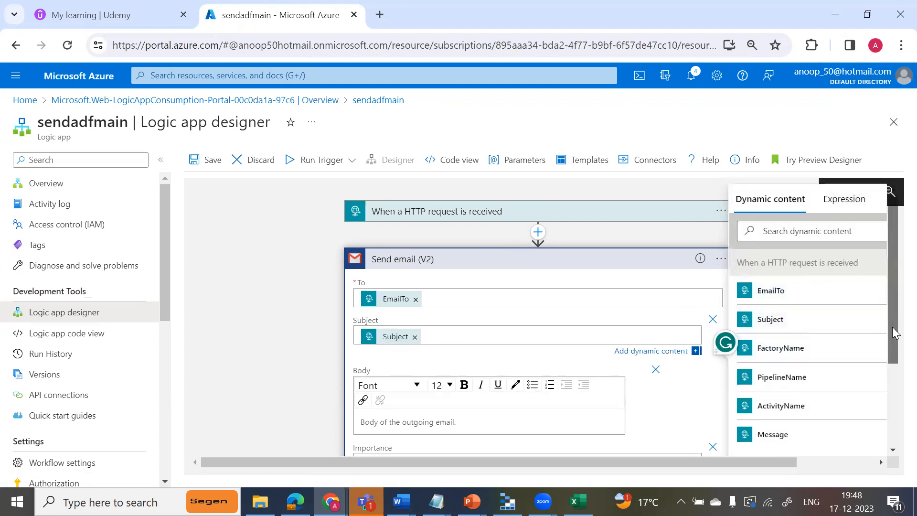
Check the schema property names in the "Json for web activity" Notepad file for use in the email body.
left_click_drag(891, 315, 894, 366)
left_click(458, 336)
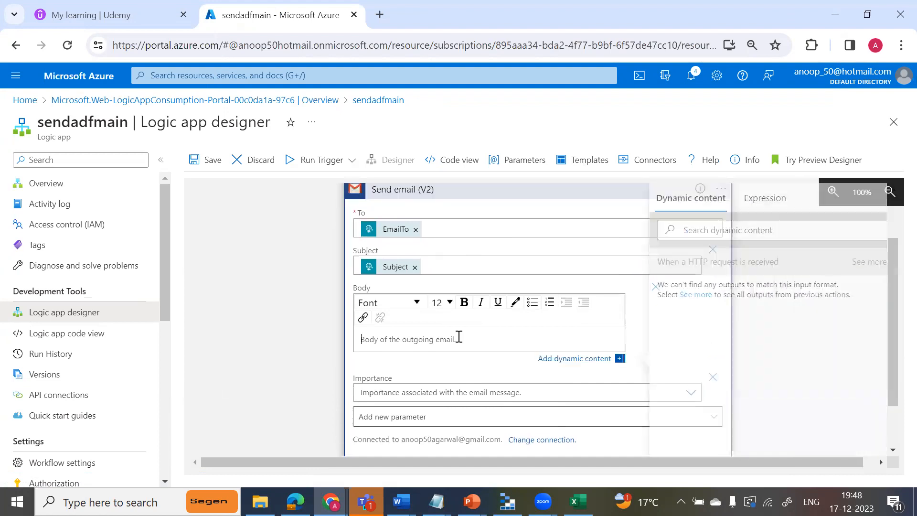
mouse_move(436, 501)
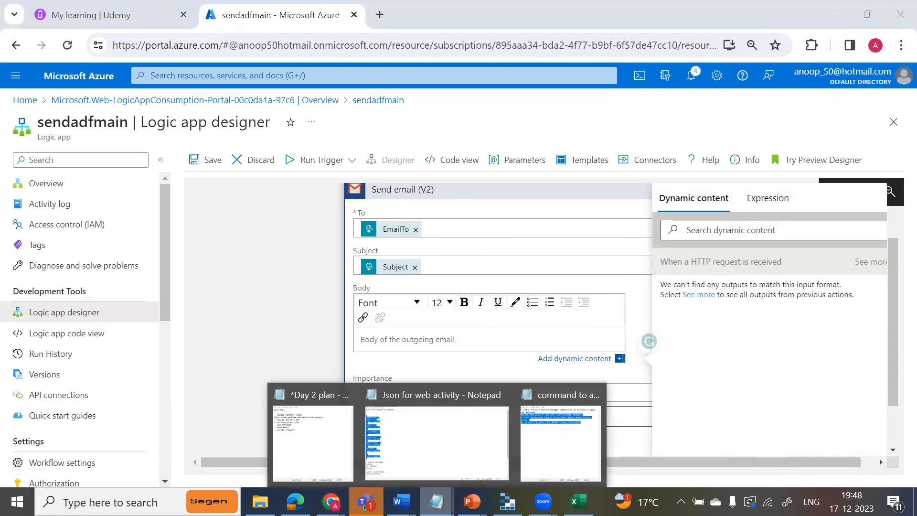
left_click(431, 462)
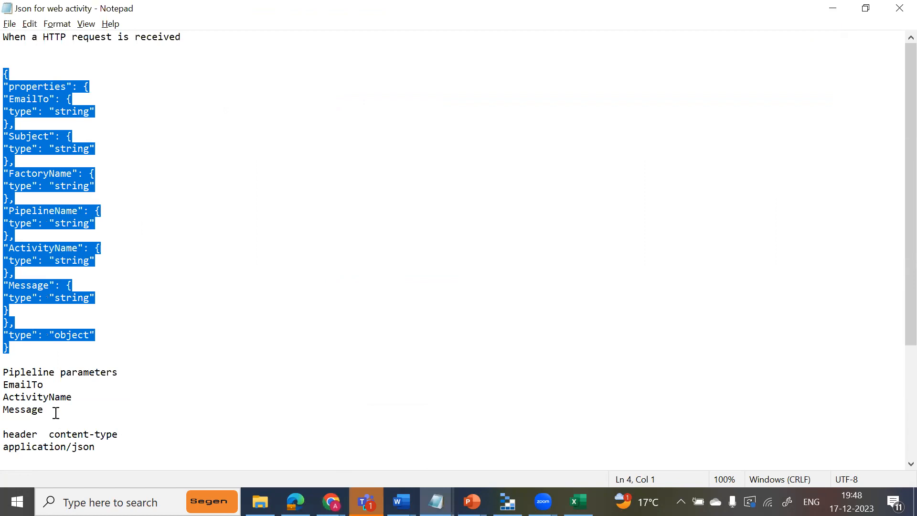
key("Left")
key("Down")
key("Down")
key("Down")
key("Down")
key("Down")
key("Down")
key("Down")
key("Down")
key("Down")
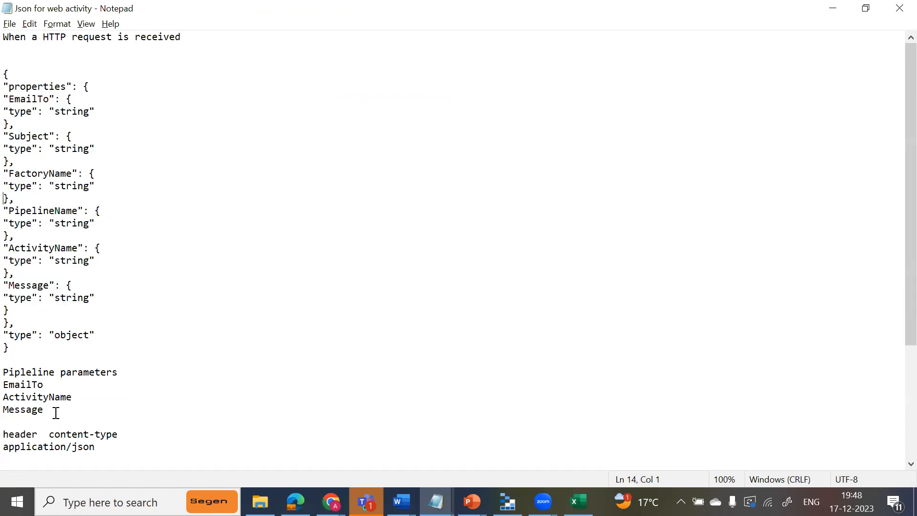
key("ctrl+Home")
key("alt+Tab")
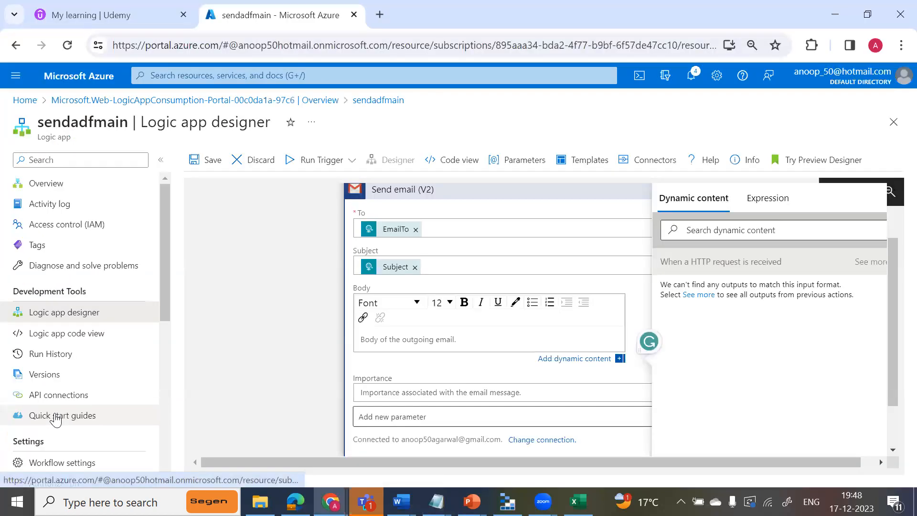
Start the email body with the label "PipleName :" followed by the PipelineName dynamic content.
left_click(374, 339)
type("Pip")
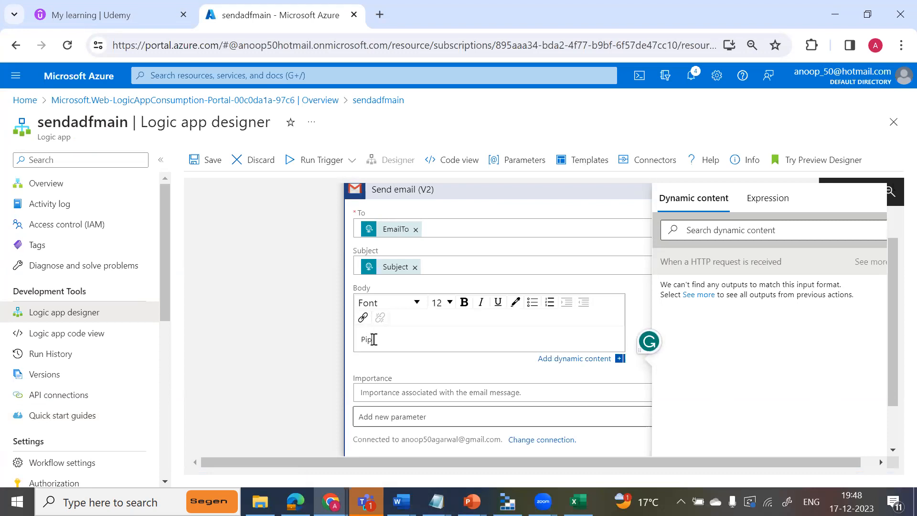
type("eName :")
left_click(770, 230)
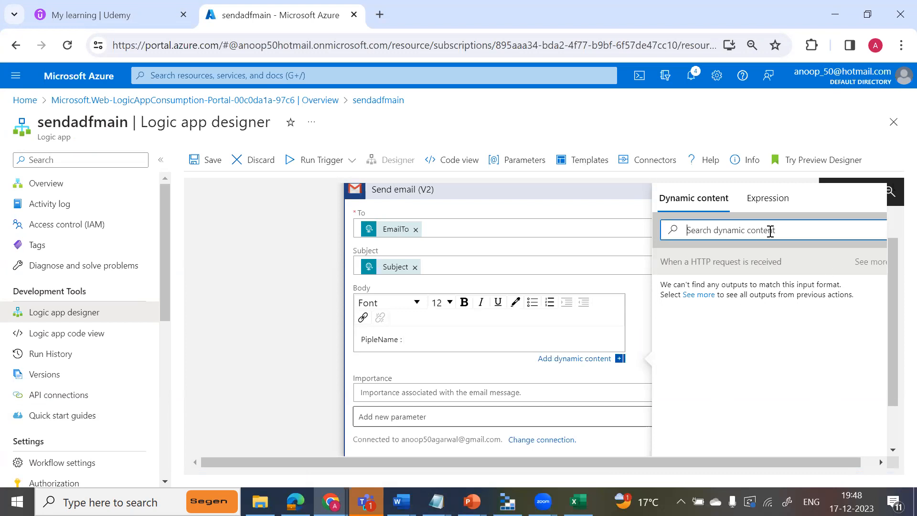
type("pi")
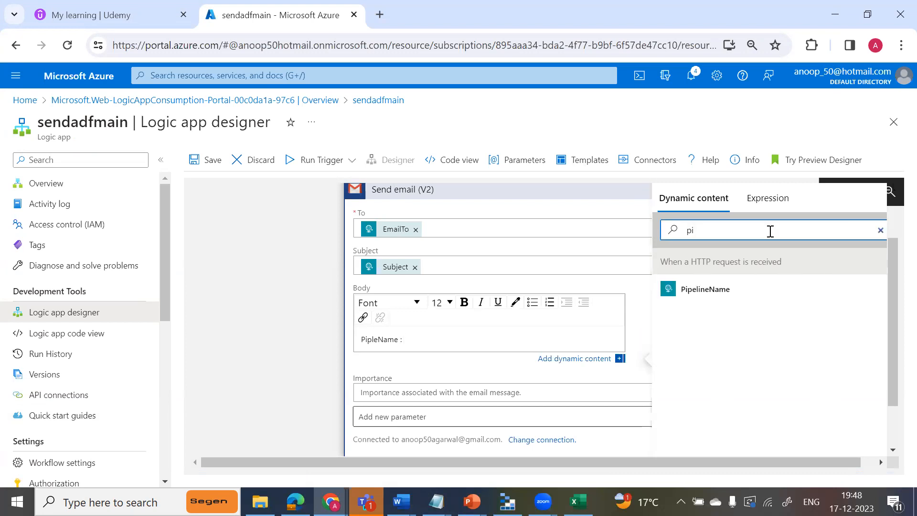
left_click(692, 289)
Add a second body line with the label "Activity Name :" followed by the ActivityName dynamic content.
key("Return")
type("Ac")
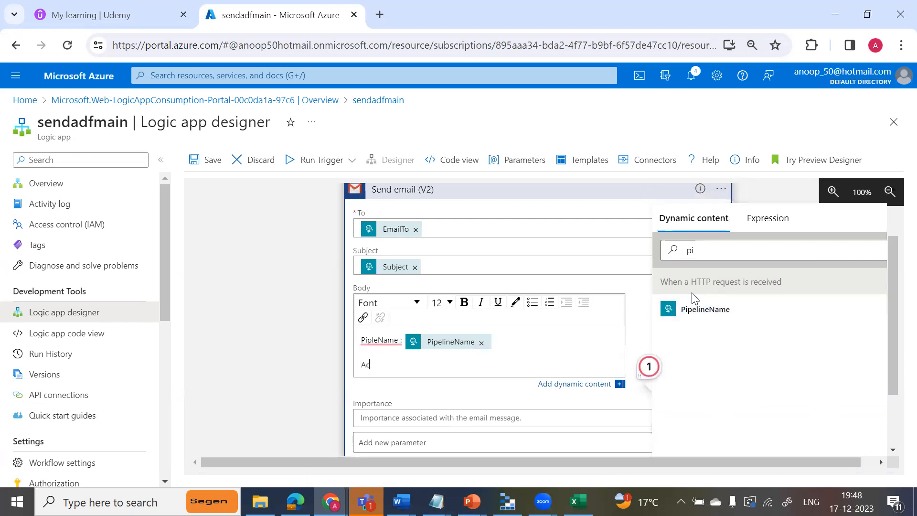
type("tivity Name :")
left_click(724, 255)
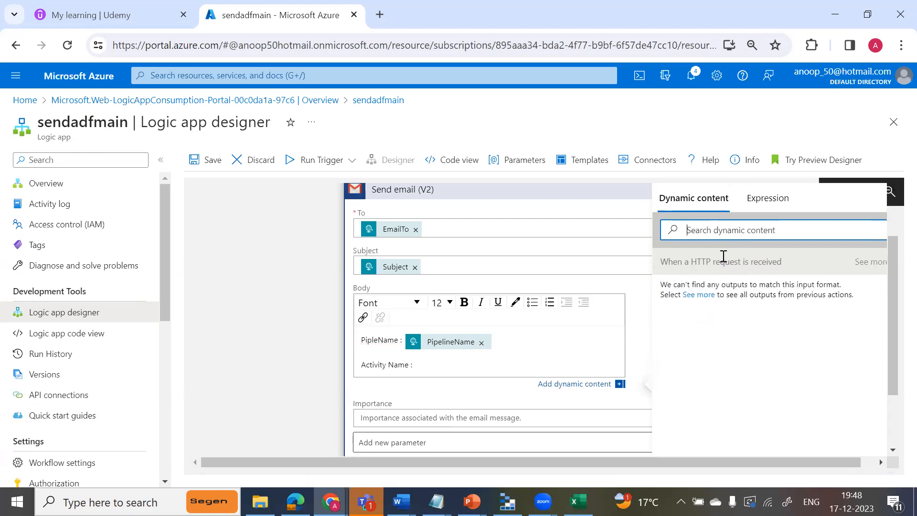
type("A")
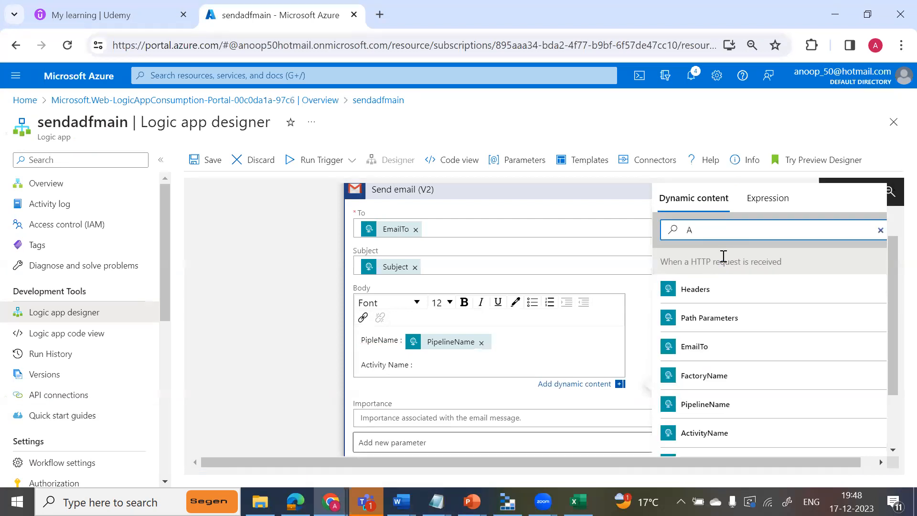
left_click(688, 433)
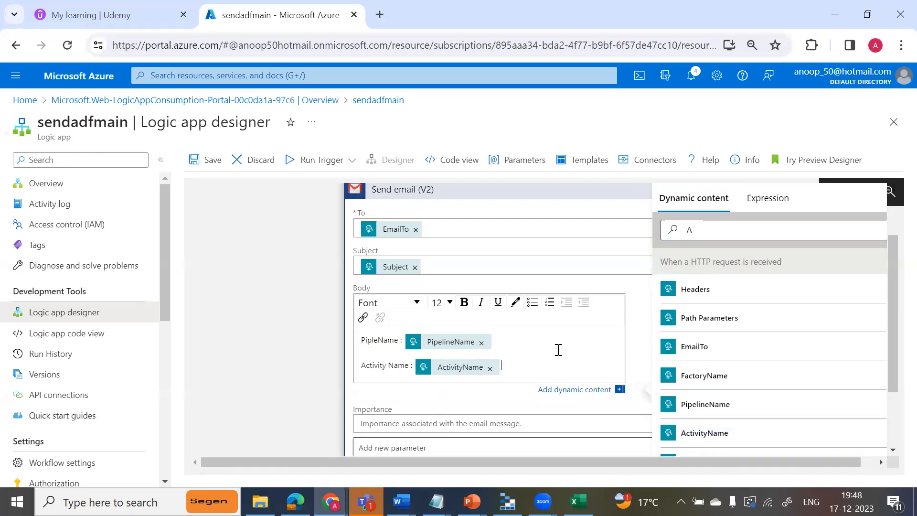
Add a third body line with the label "Message :" followed by the Message dynamic content.
key("Return")
type("Mes")
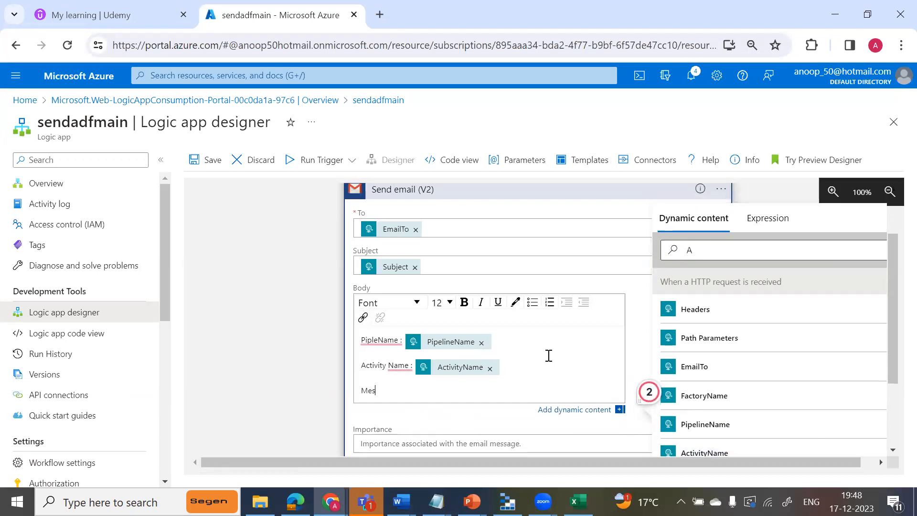
type("sage :")
left_click(720, 256)
key("BackSpace")
type("Mess")
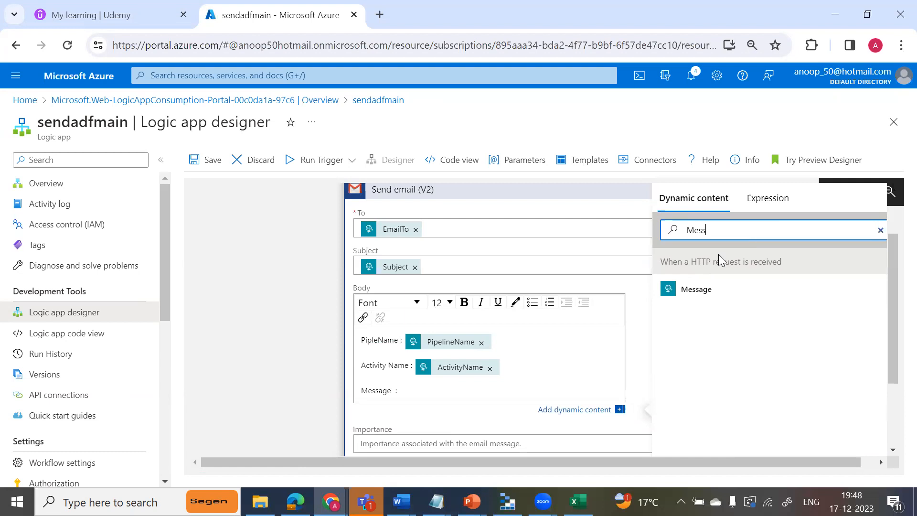
left_click(695, 292)
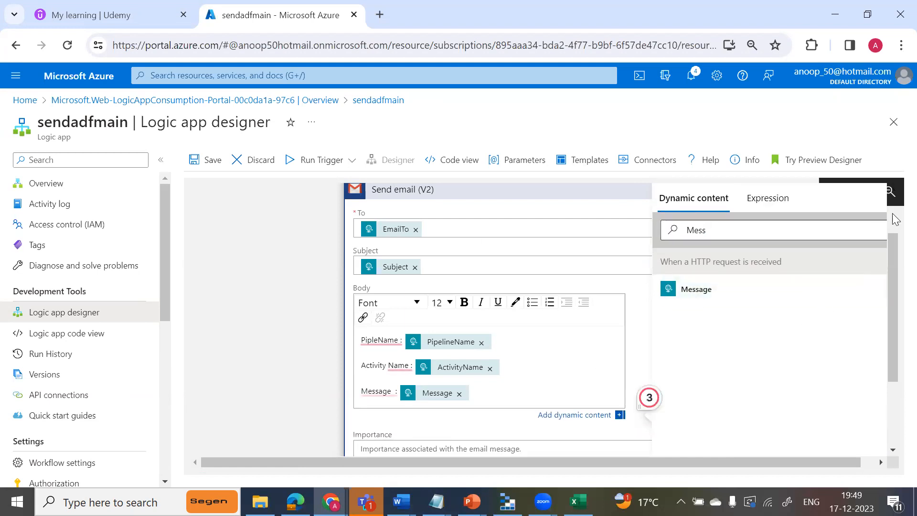
Close the dynamic content picker and save the sendadfmain Logic App.
left_click_drag(893, 271, 883, 231)
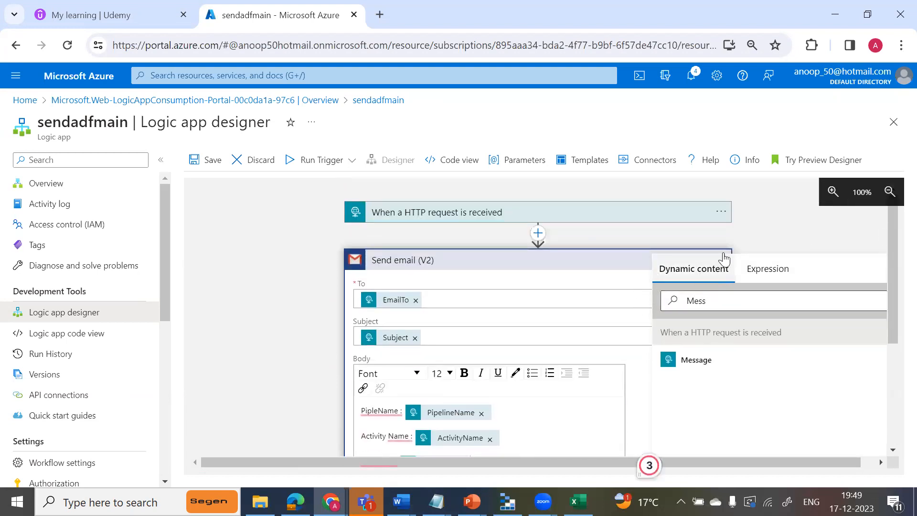
left_click(755, 227)
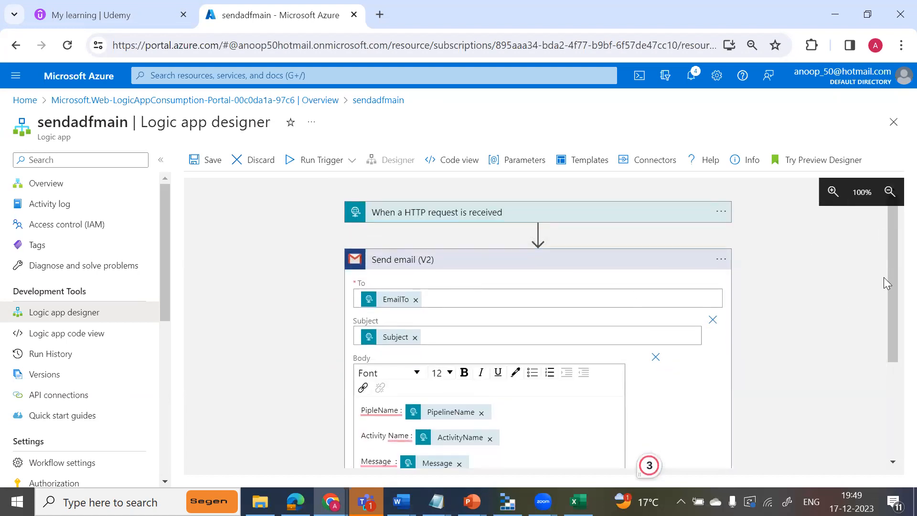
left_click(208, 160)
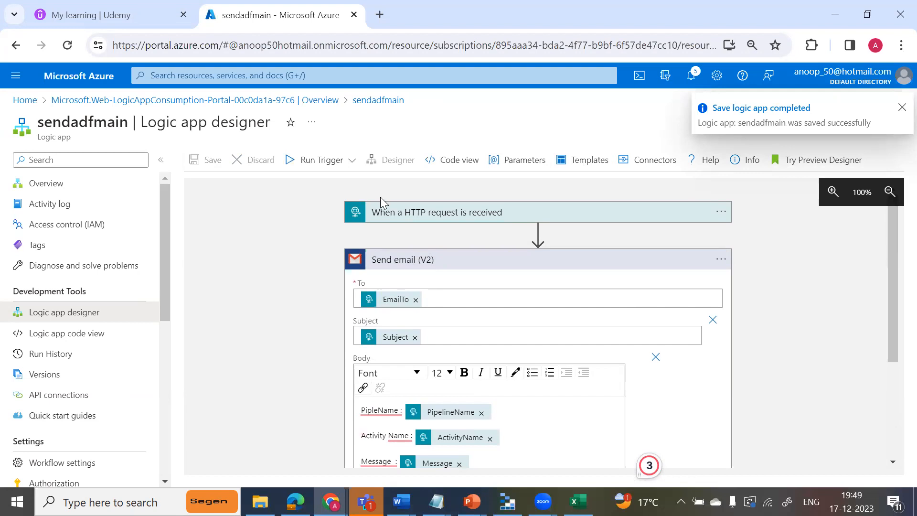
Expand the HTTP request trigger in sendadfmain and copy its HTTP POST URL.
left_click(416, 215)
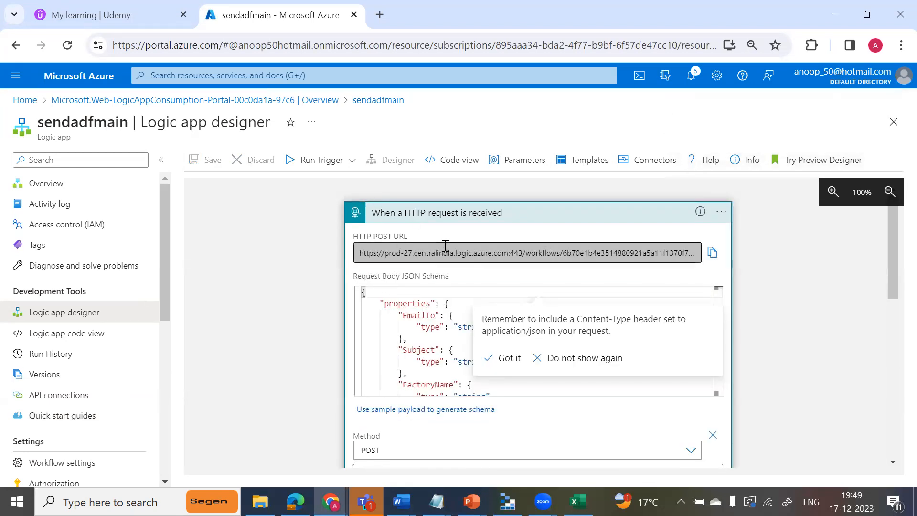
left_click(359, 253)
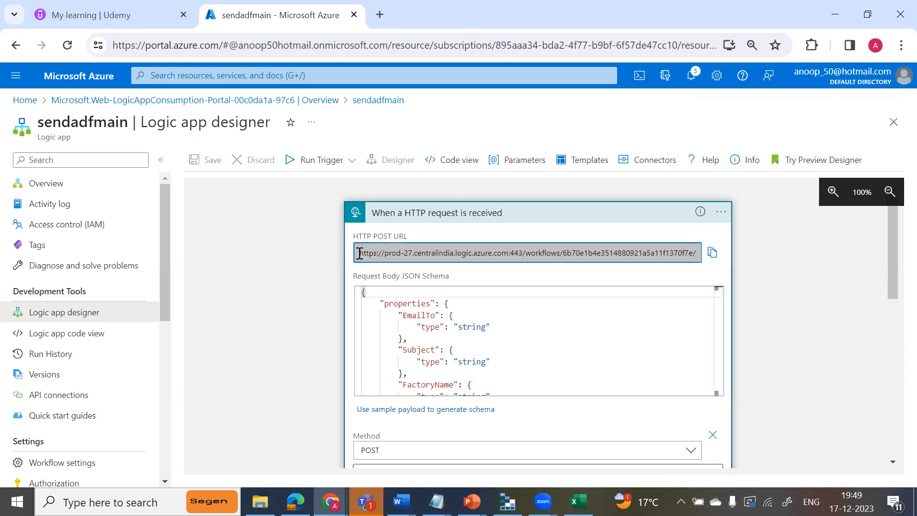
left_click_drag(357, 253, 698, 249)
left_click(712, 252)
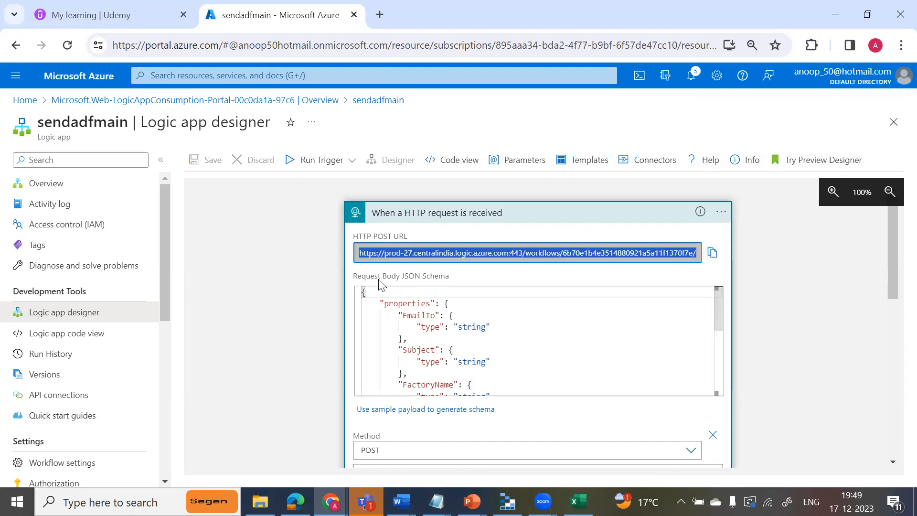
Switch to pl_copyfromtext in Data Factory and paste the copied HTTP POST URL as the SendEmail activity's URL.
key("alt+Tab")
key("Tab")
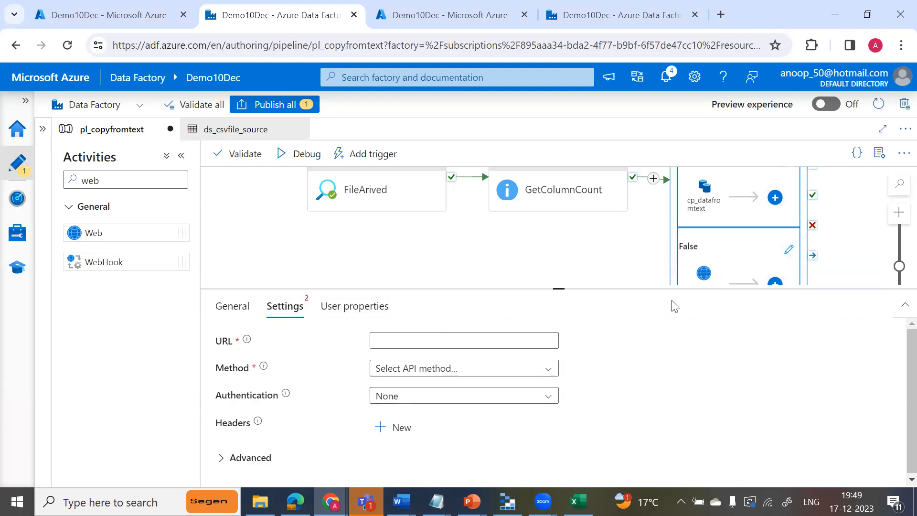
left_click(393, 343)
key("ctrl+v")
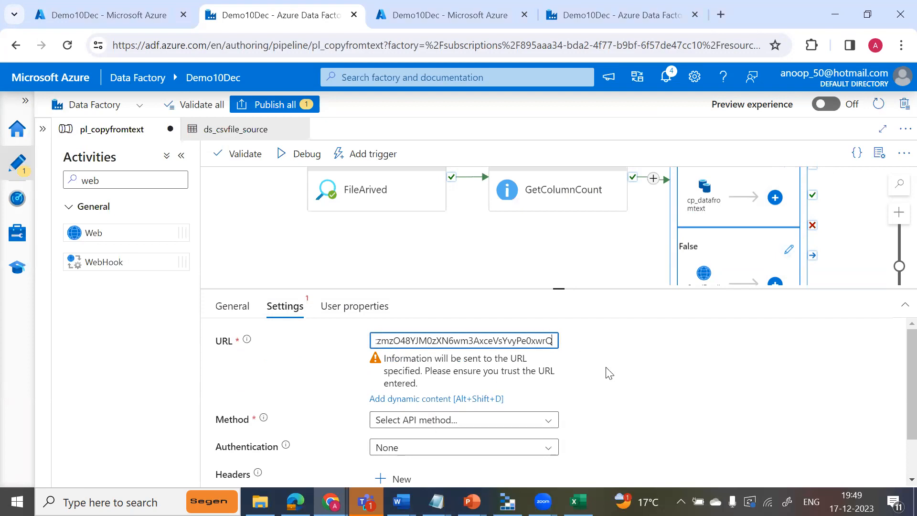
Set the SendEmail activity's method to POST.
left_click_drag(560, 288, 560, 249)
left_click(488, 383)
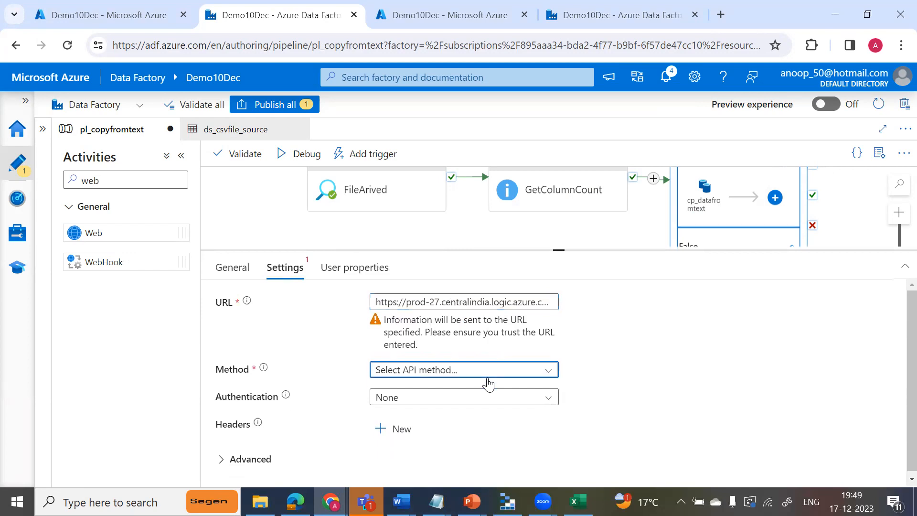
left_click(527, 372)
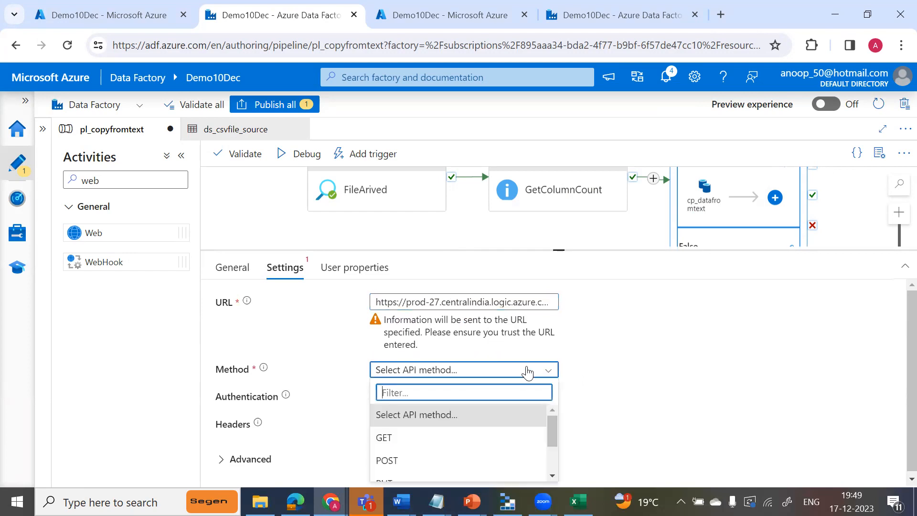
left_click(387, 463)
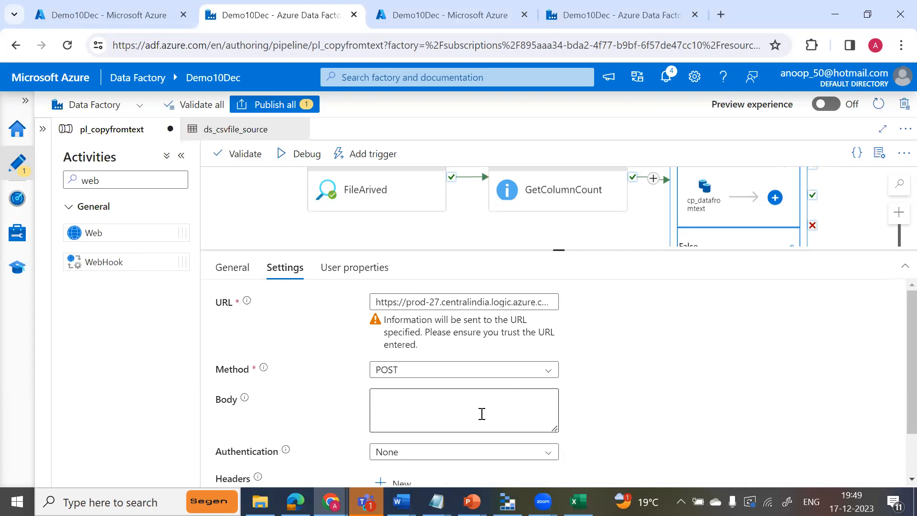
Check the request properties and pipeline parameters listed in the "Json for web activity" notes, and return to the pipeline canvas.
key("alt+Tab")
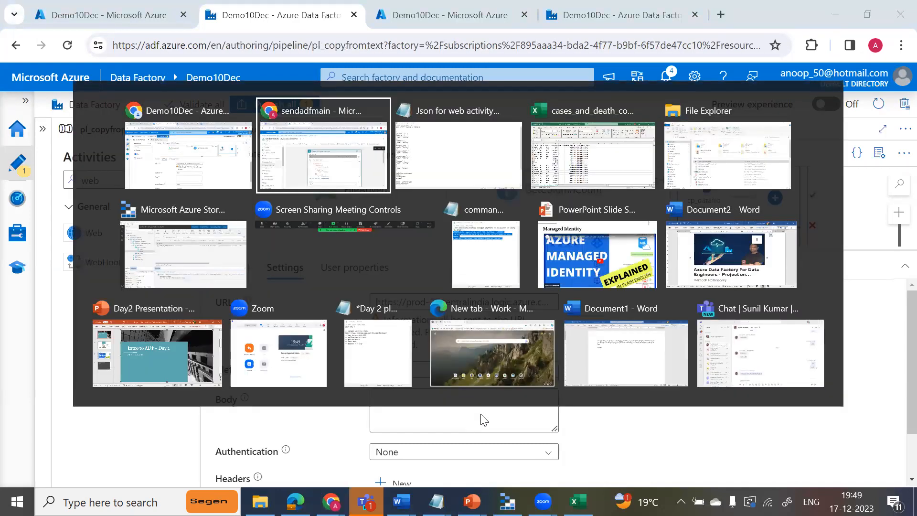
key("alt+Tab")
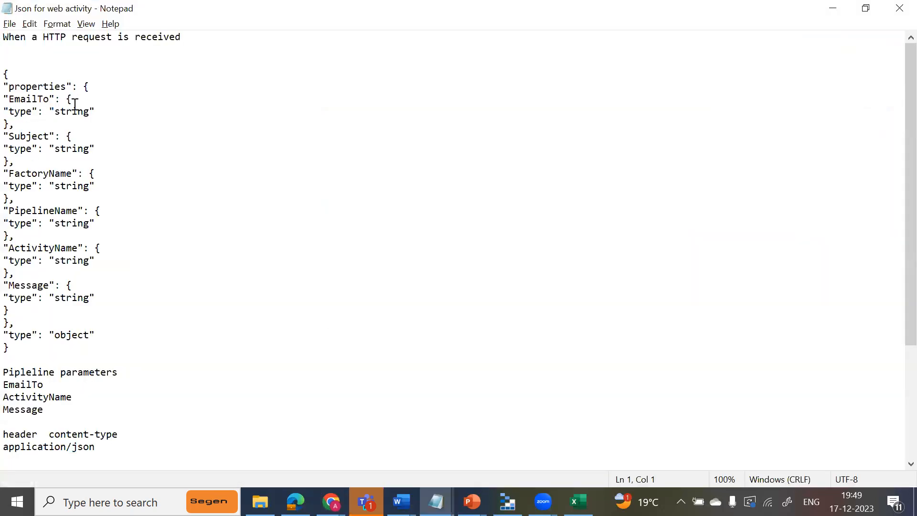
left_click(45, 173)
key("alt+Tab")
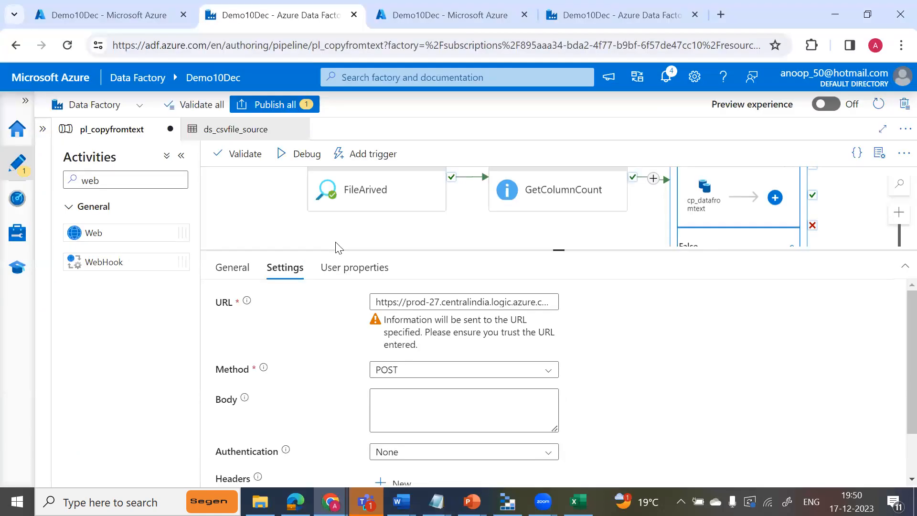
right_click(258, 214)
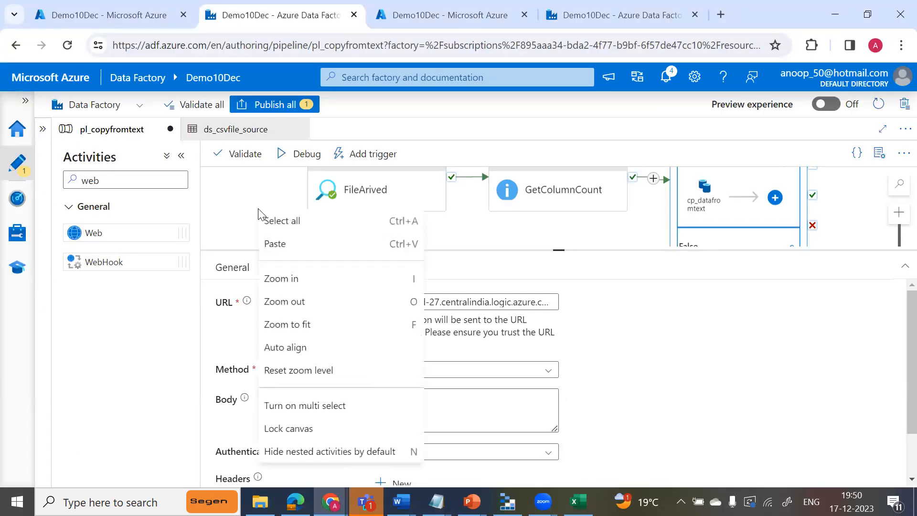
left_click(224, 197)
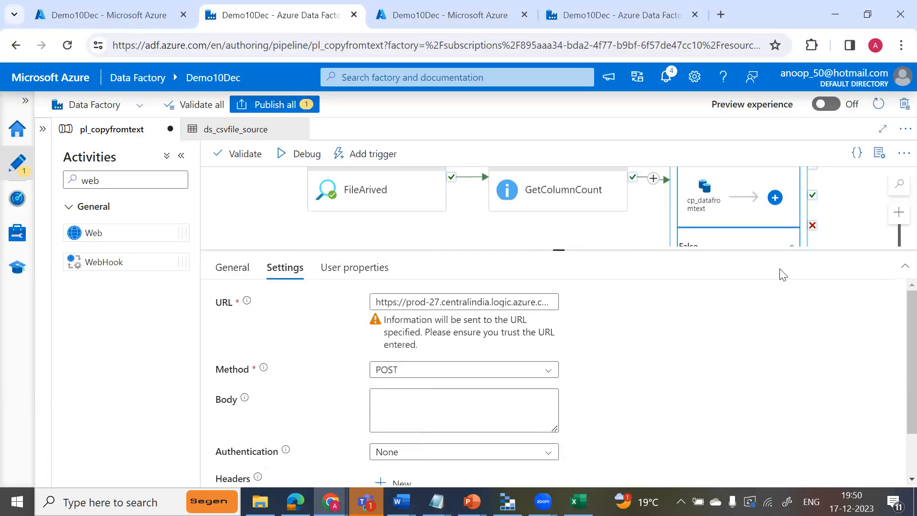
Deselect the SendEmail activity and add a new pipeline-level parameter to pl_copyfromtext.
left_click_drag(559, 250, 570, 363)
left_click(367, 268)
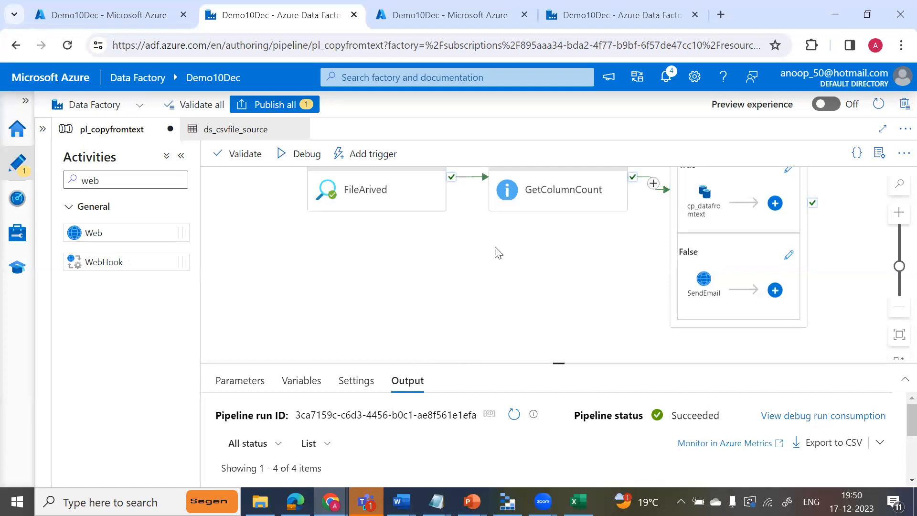
left_click_drag(557, 363, 560, 275)
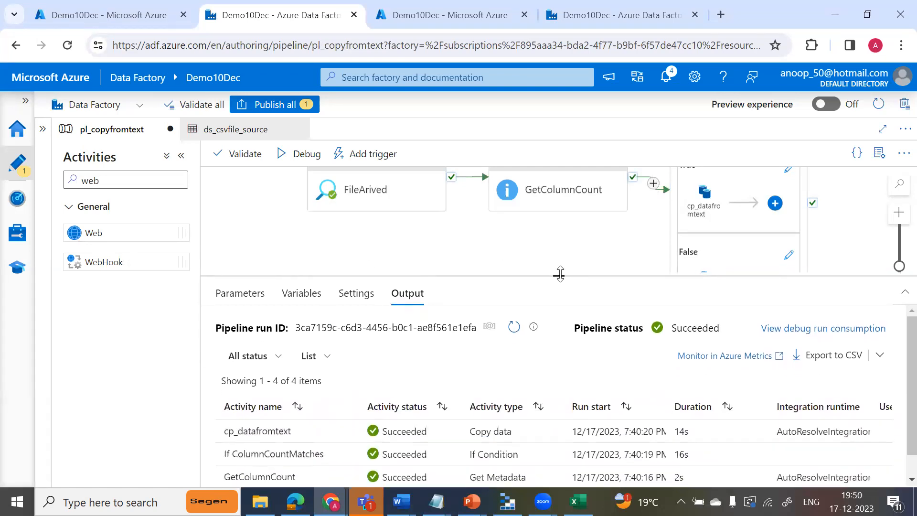
left_click(246, 299)
left_click(235, 335)
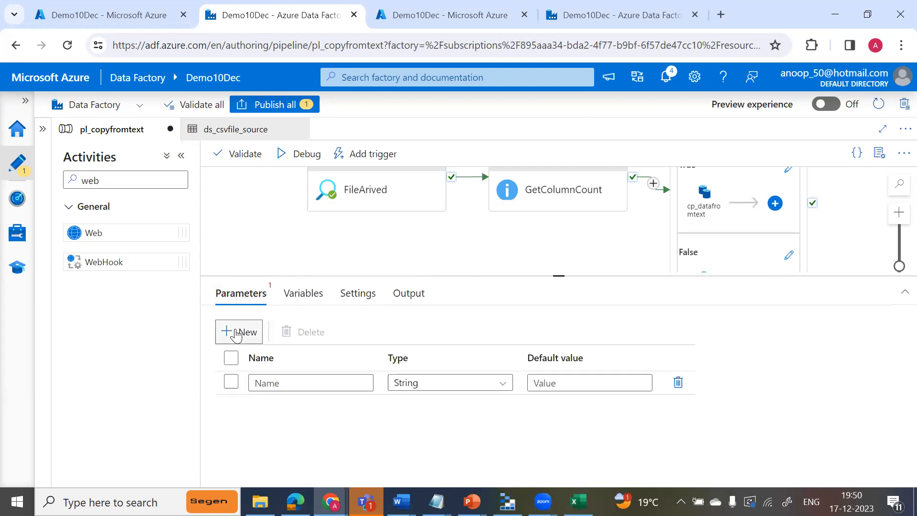
Name the new parameter EmailTo, copied from the Notepad notes, and set its default value to the recipient's email address.
key("alt+Tab")
key("alt+Tab")
key("alt+Tab")
left_click_drag(44, 385, 9, 385)
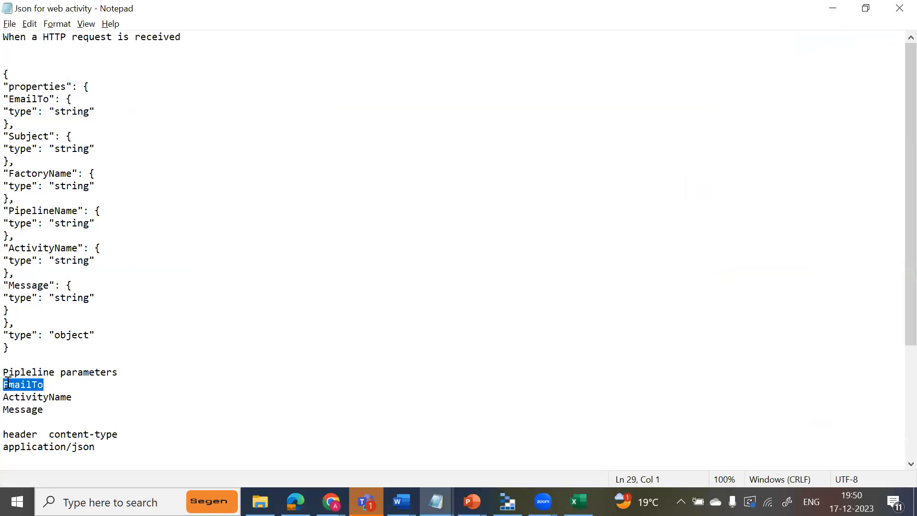
key("alt+Tab")
left_click(304, 383)
key("ctrl+v")
left_click(565, 383)
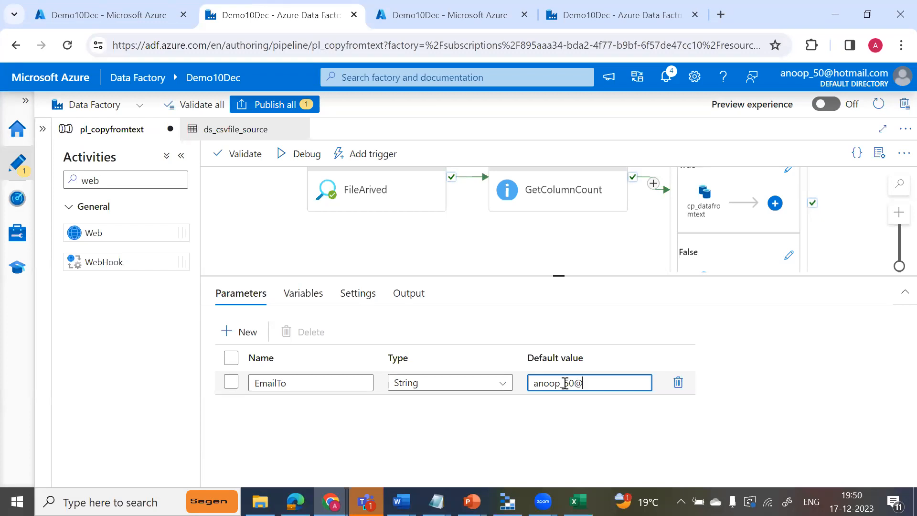
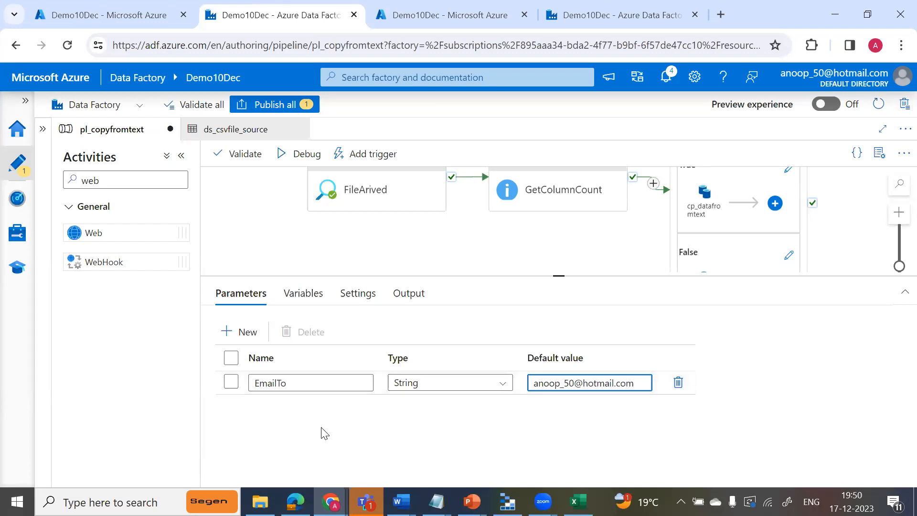
Add a second String pipeline parameter named AcitivityName.
left_click(246, 332)
left_click(296, 405)
key("alt+Tab")
key("alt+Tab")
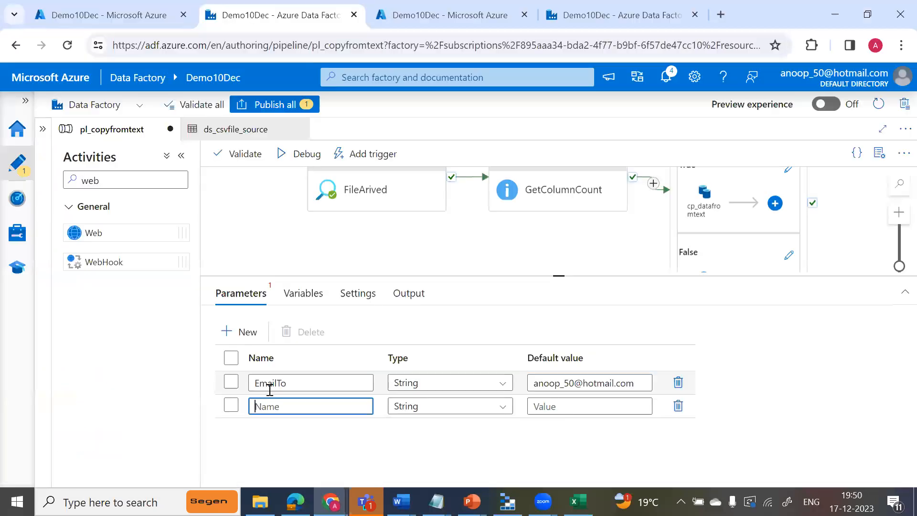
type("Acitivit")
key("BackSpace")
type("yName")
key("Tab")
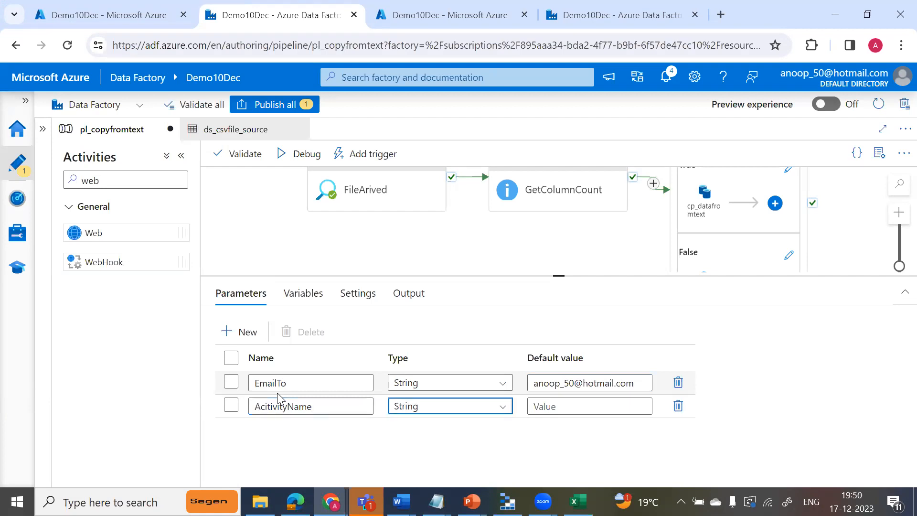
Set the default value of the AcitivityName parameter to CoulumCount.
left_click(558, 406)
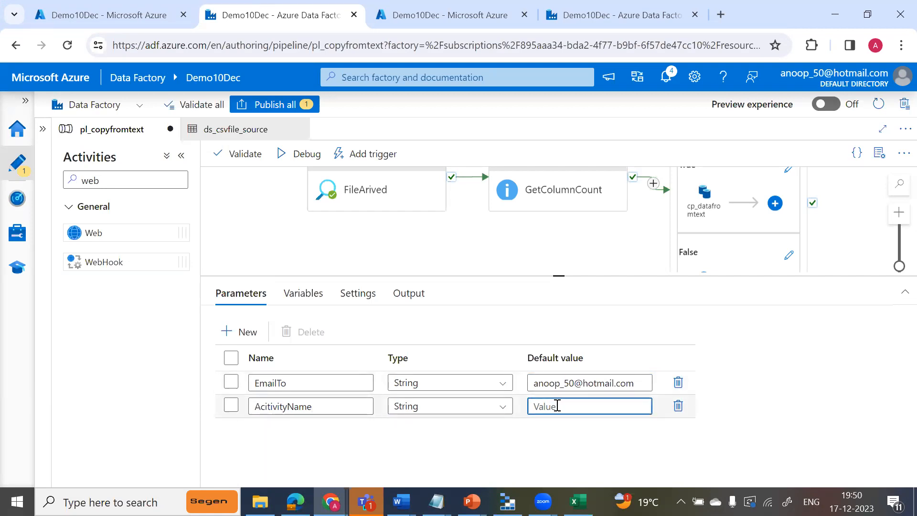
type("Co")
type("ulmCount")
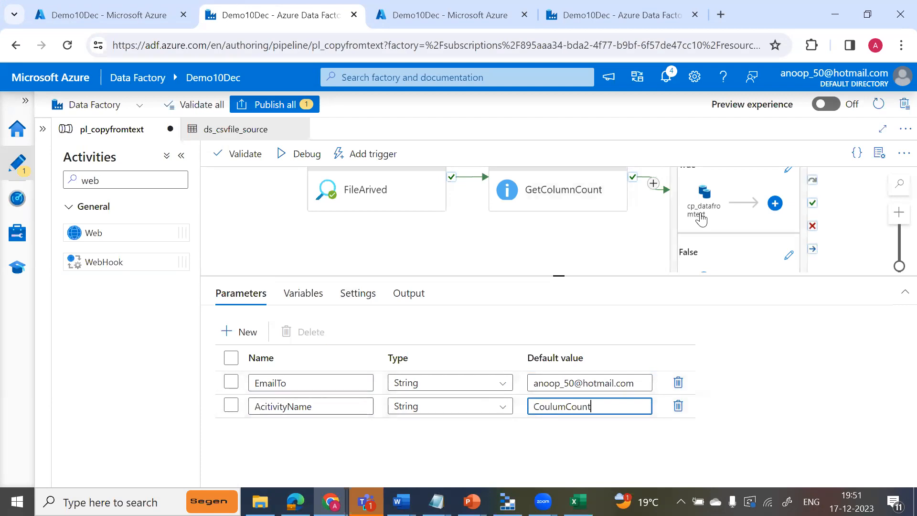
Add a third String pipeline parameter named Message, copying the name from the Notepad notes.
left_click(241, 335)
key("alt+Tab")
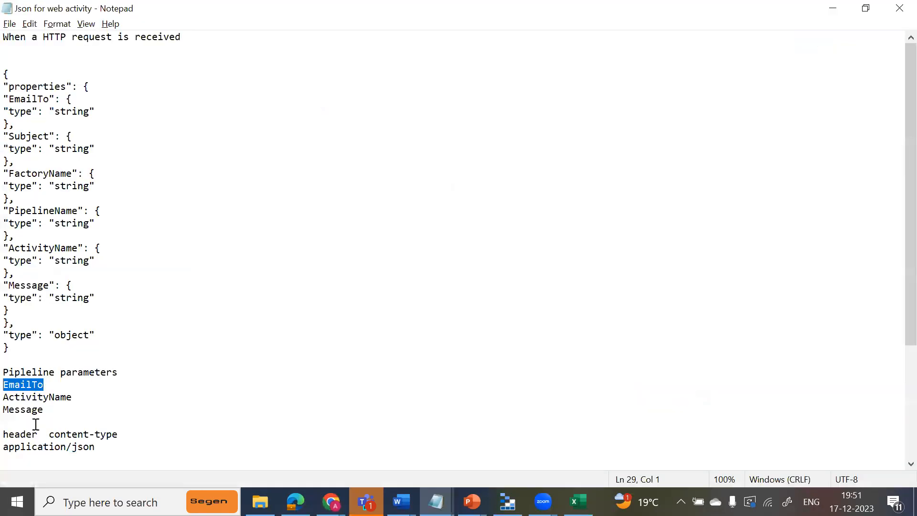
left_click_drag(43, 410, 8, 410)
key("ctrl+c")
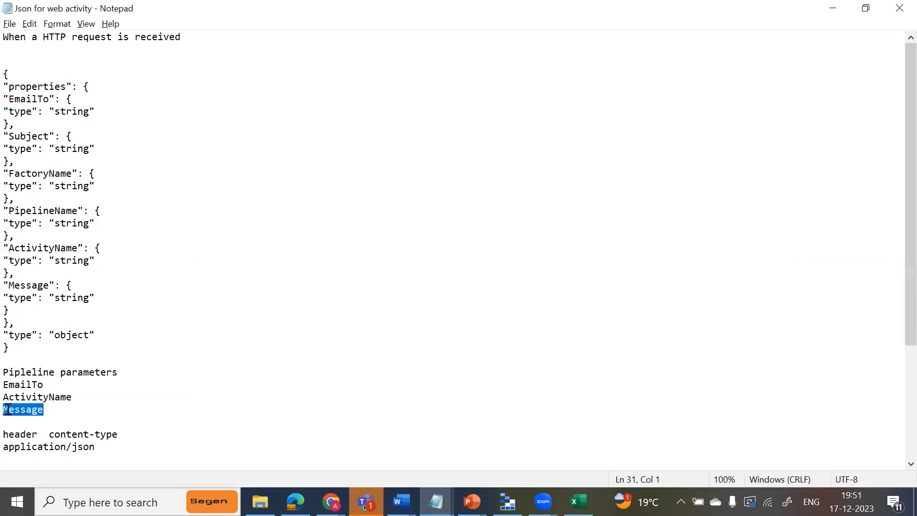
key("alt+Tab")
left_click(275, 429)
key("ctrl+v")
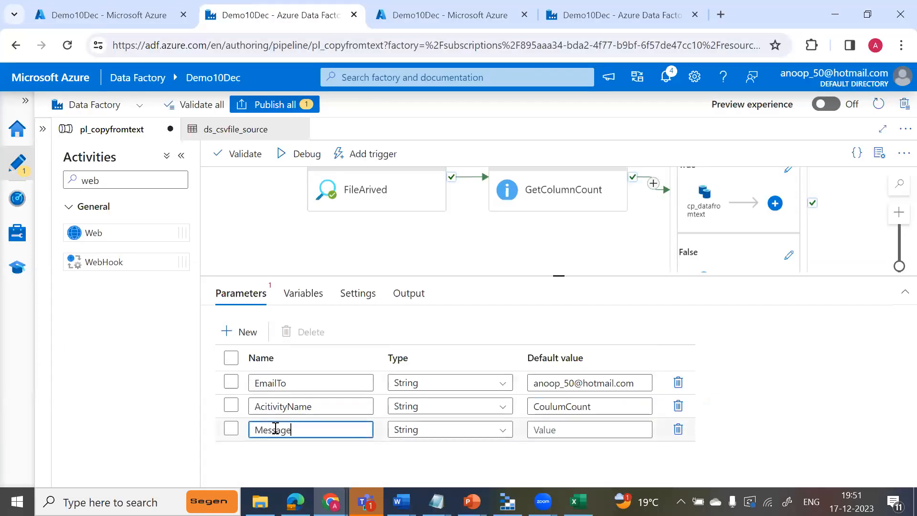
Set the Message parameter's default value to "Column count does not match please check".
left_click(564, 422)
type("Column count d")
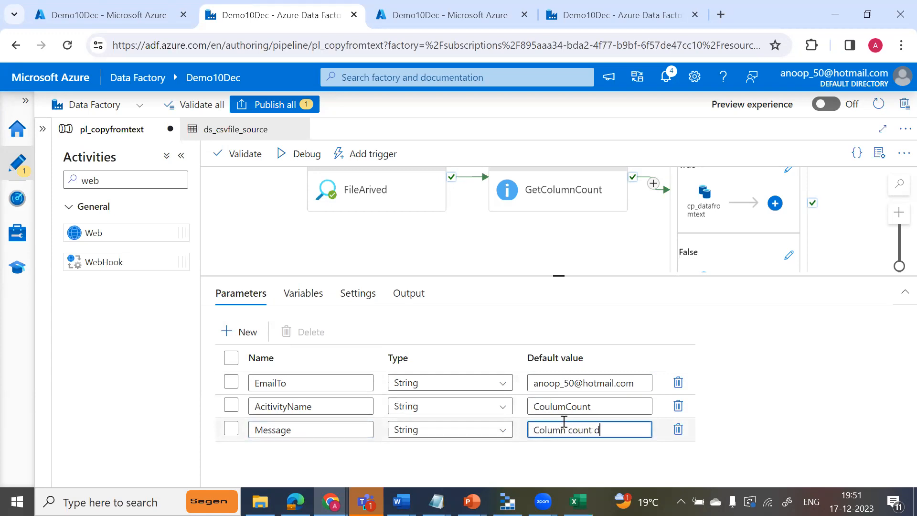
type("oes not match pleaes")
key("BackSpace")
key("BackSpace")
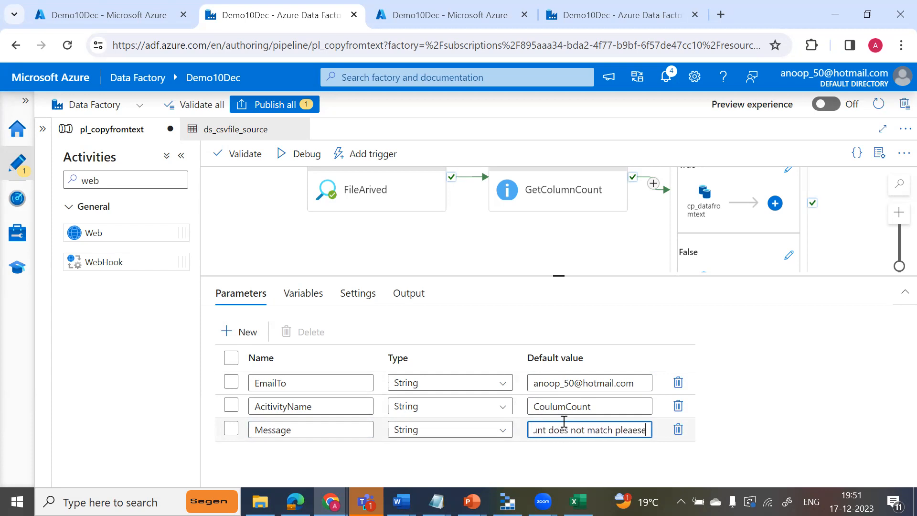
type("se check")
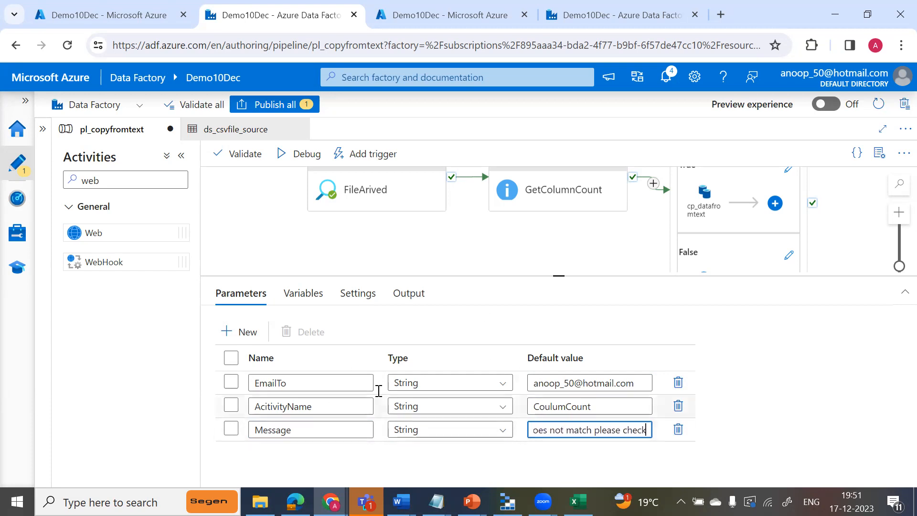
Reopen the SendEmail activity's settings from the False branch and begin editing its request body.
left_click(754, 266)
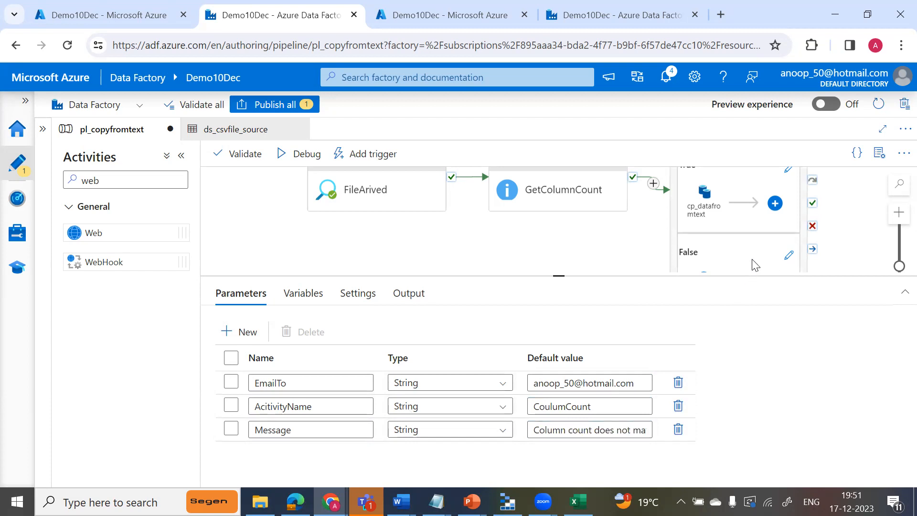
left_click(699, 272)
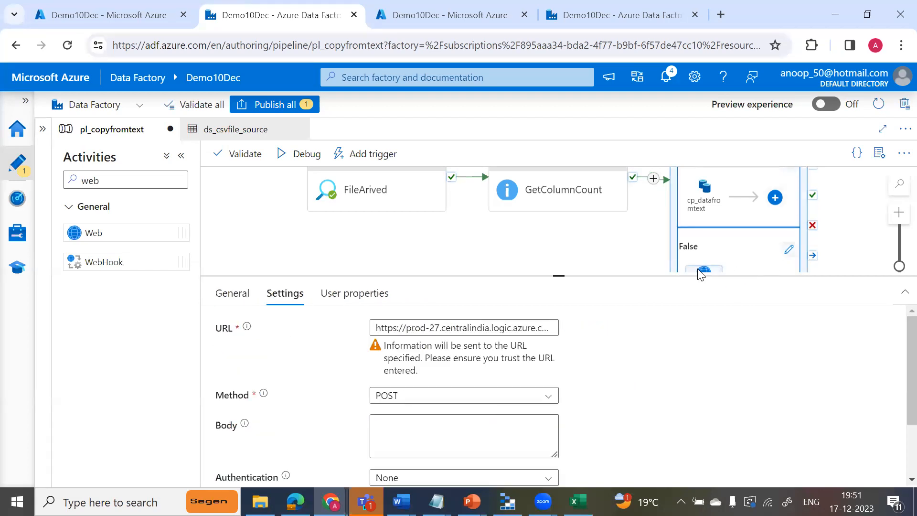
left_click_drag(564, 273, 562, 226)
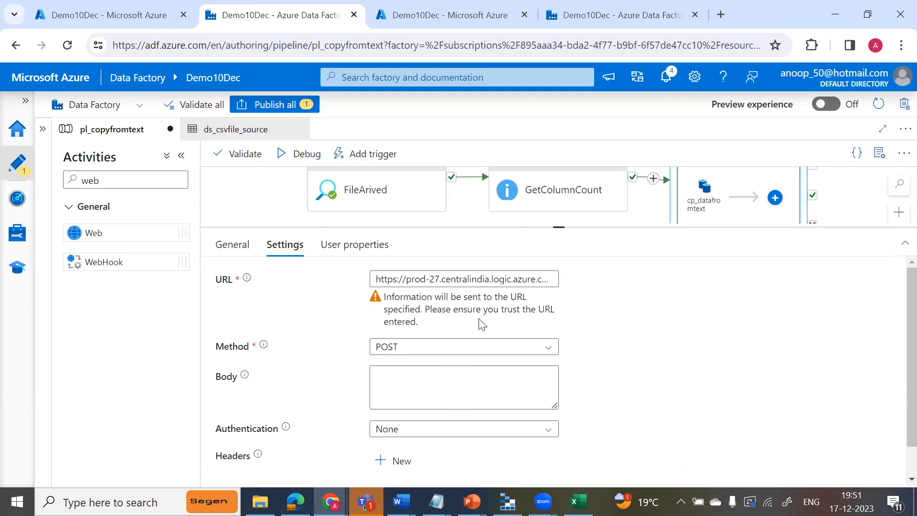
left_click(418, 391)
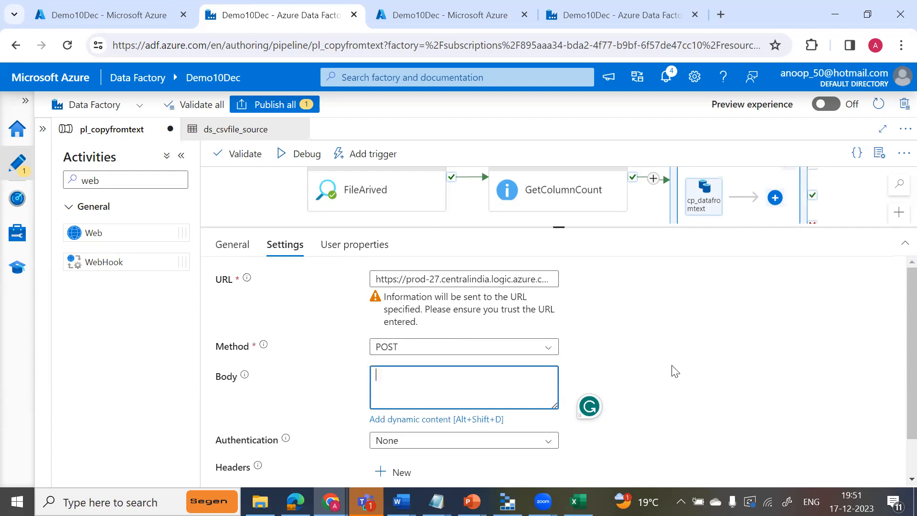
Switch to the Notepad notes and copy the JSON request body that starts with the EmailTo pipeline parameter.
left_click(436, 502)
left_click(425, 463)
left_click(319, 407)
key("Down")
key("Down")
key("Down")
key("Down")
key("Down")
key("Down")
key("Down")
key("Down")
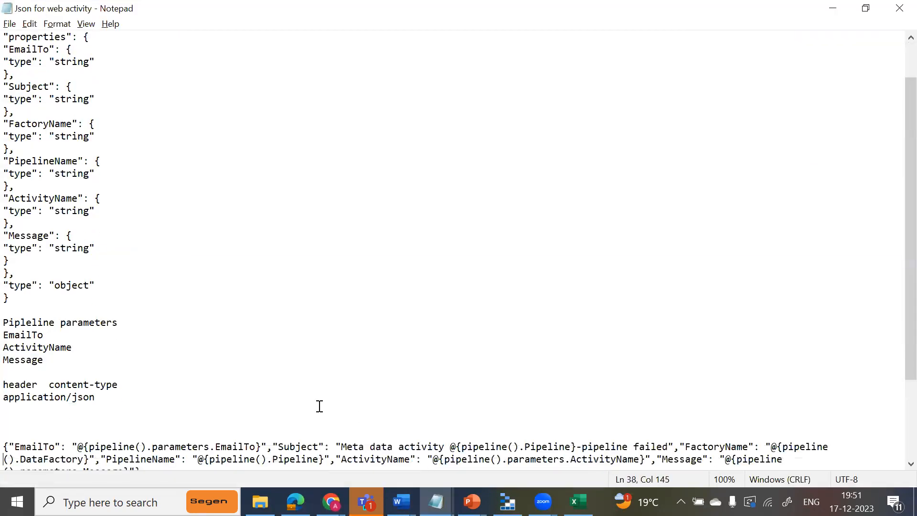
key("Up")
key("Up")
key("shift+Up")
key("shift+Down")
key("shift+Down")
key("shift+Down")
key("shift+Down")
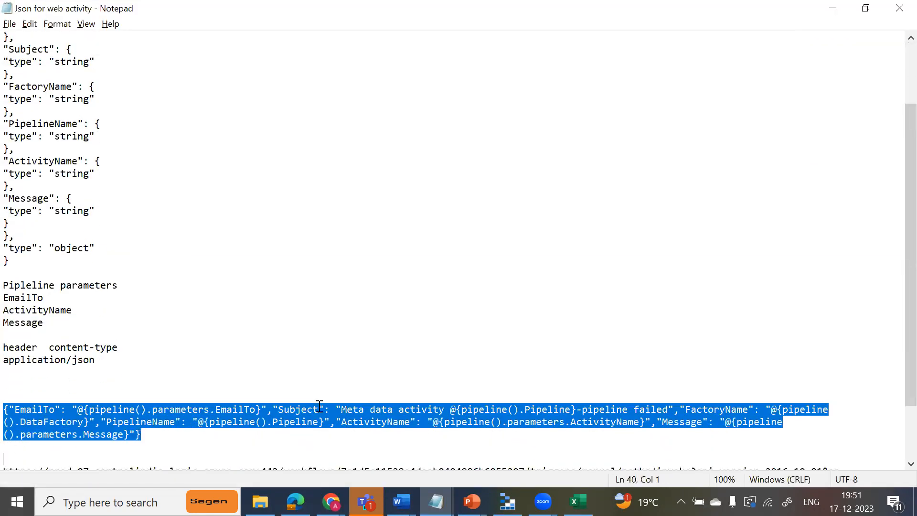
key("ctrl+c")
Back in Data Factory, insert the copied JSON as dynamic content in the SendEmail activity's body and confirm the expression.
key("alt+Tab")
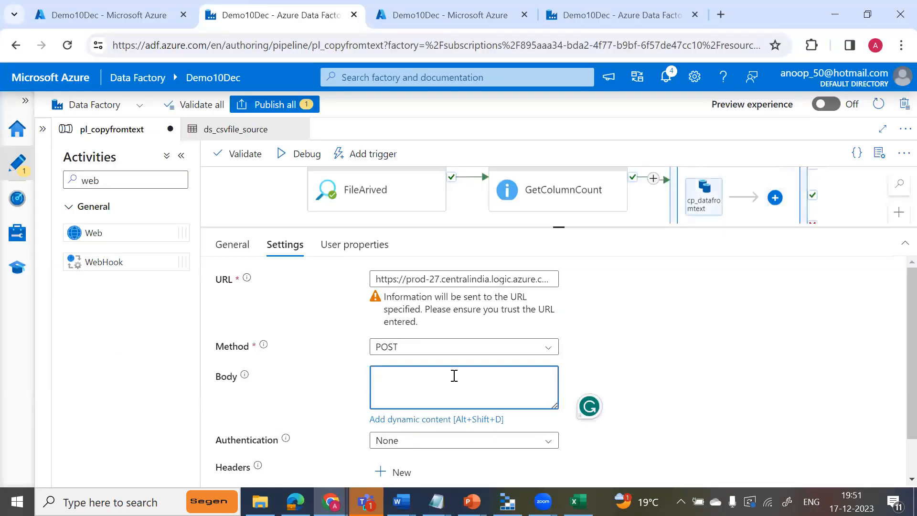
key("ctrl+v")
left_click(420, 419)
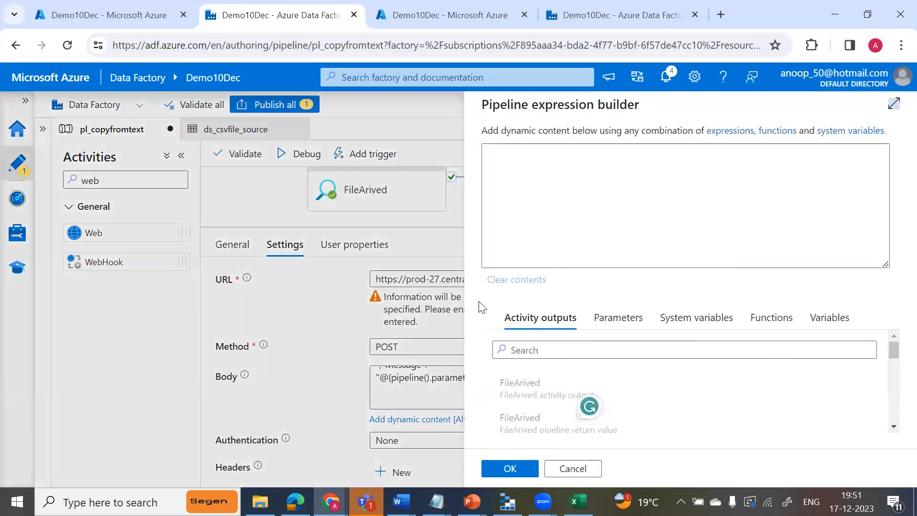
key("ctrl+v")
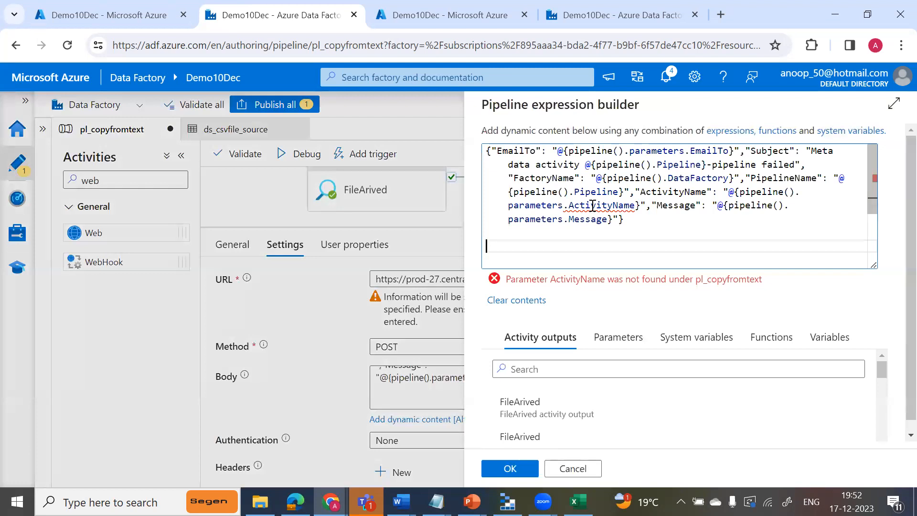
double_click(593, 206)
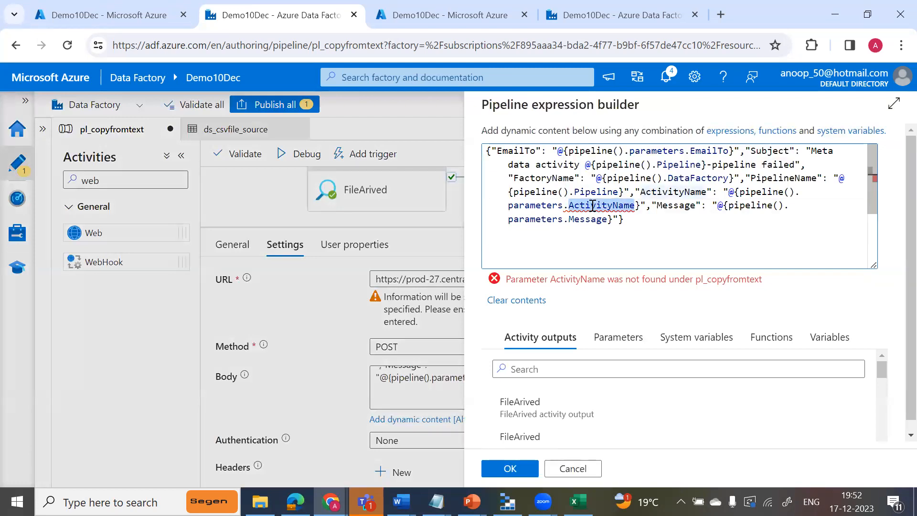
left_click(232, 196)
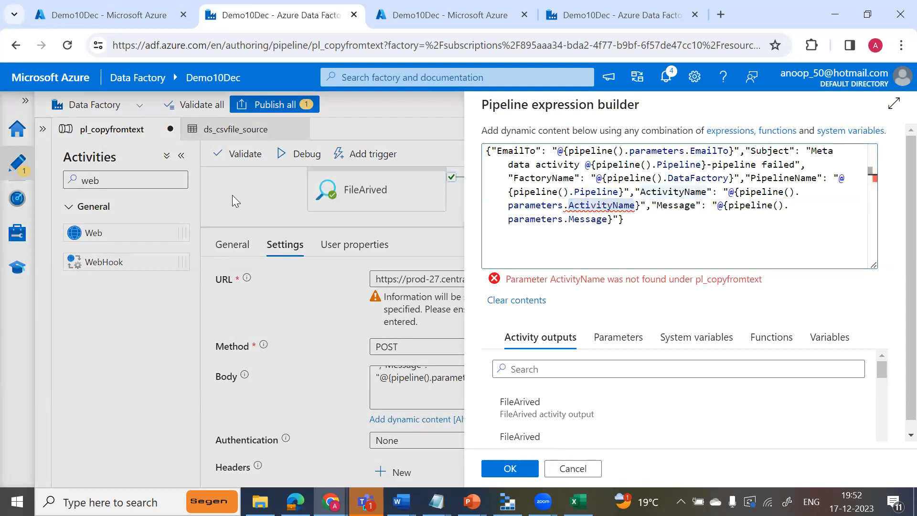
left_click(511, 470)
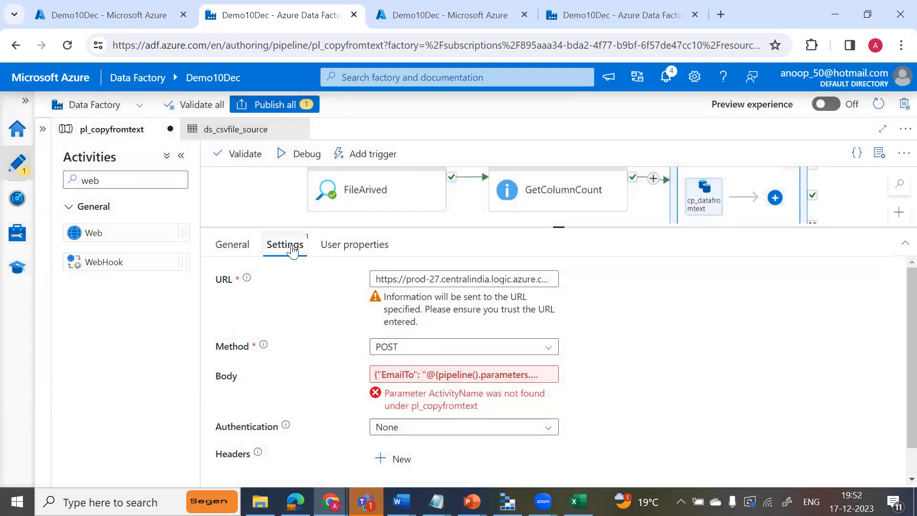
Rename the misspelled AcitivityName pipeline parameter to ActivityName.
left_click(262, 211)
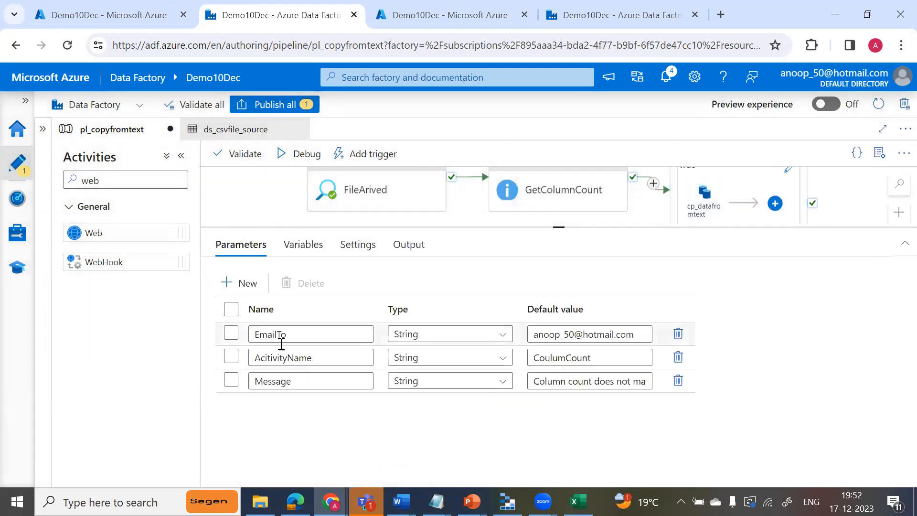
left_click(322, 359)
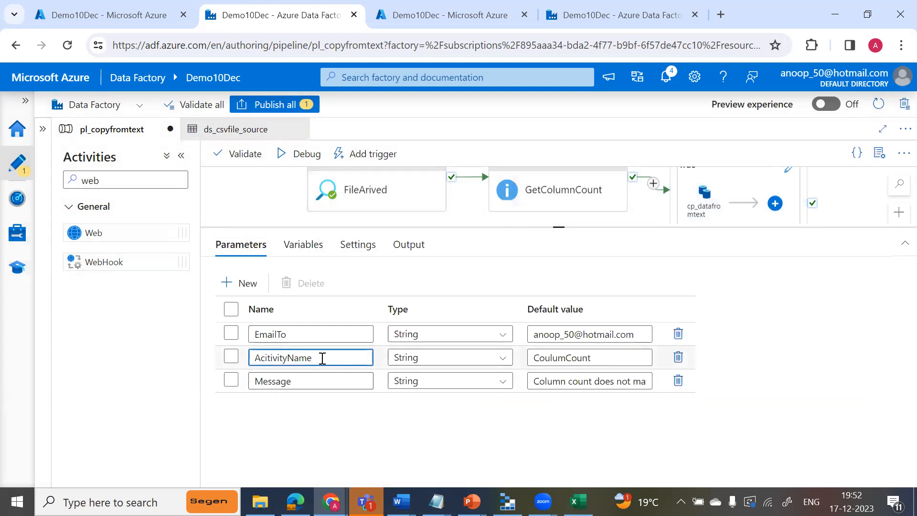
key("BackSpace")
key("BackSpace")
key("BackSpace")
key("BackSpace")
key("BackSpace")
key("BackSpace")
key("BackSpace")
key("BackSpace")
key("BackSpace")
key("BackSpace")
key("BackSpace")
key("BackSpace")
type("ActivityName")
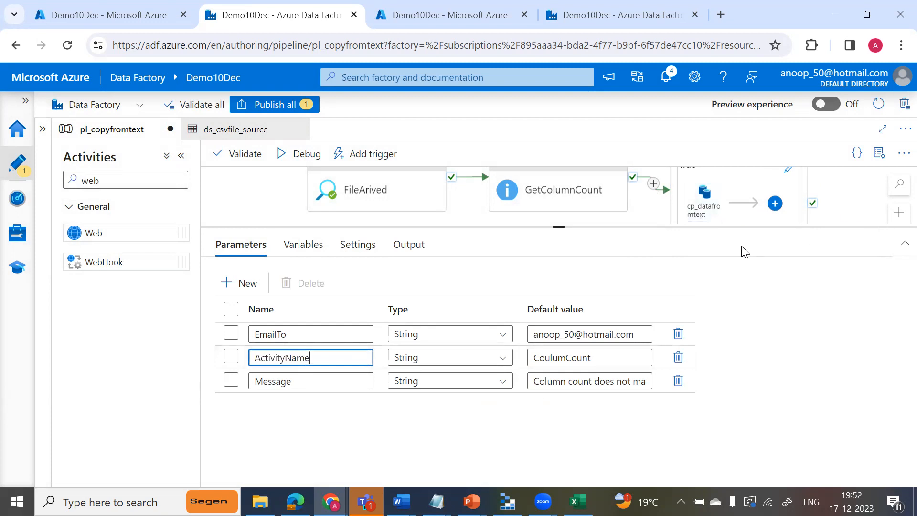
Reopen the SendEmail activity's body expression and review its pipeline name and data factory references.
left_click_drag(559, 228, 560, 288)
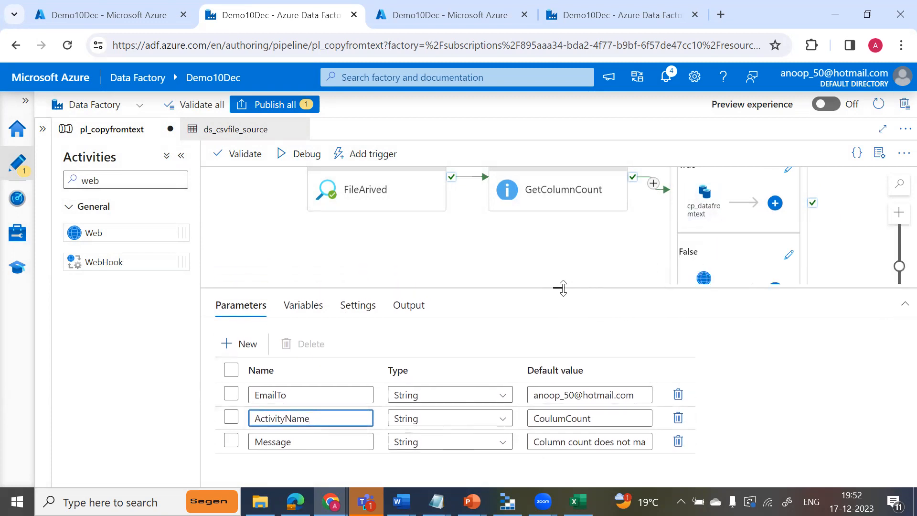
left_click(703, 277)
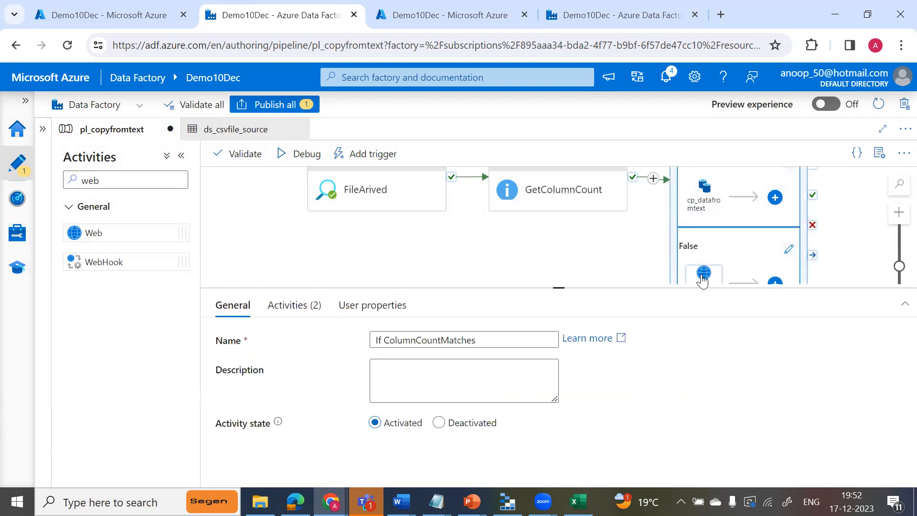
left_click(299, 309)
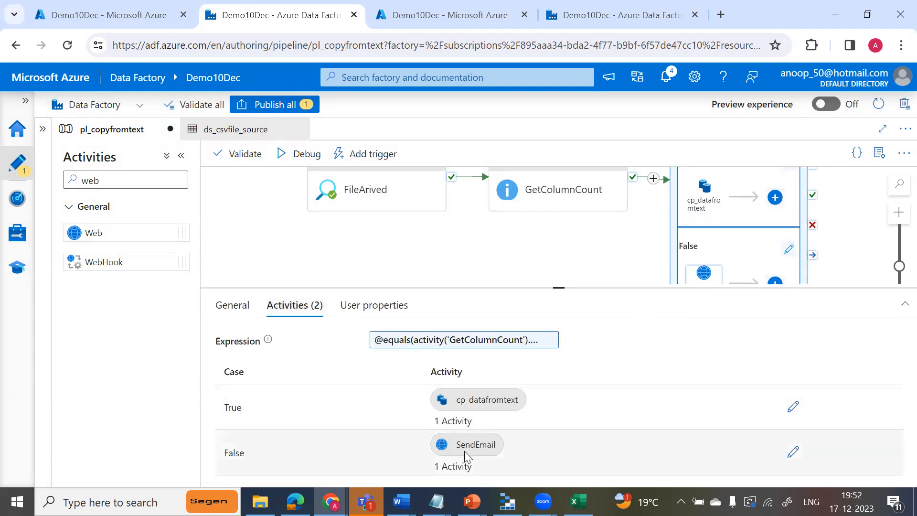
left_click(702, 282)
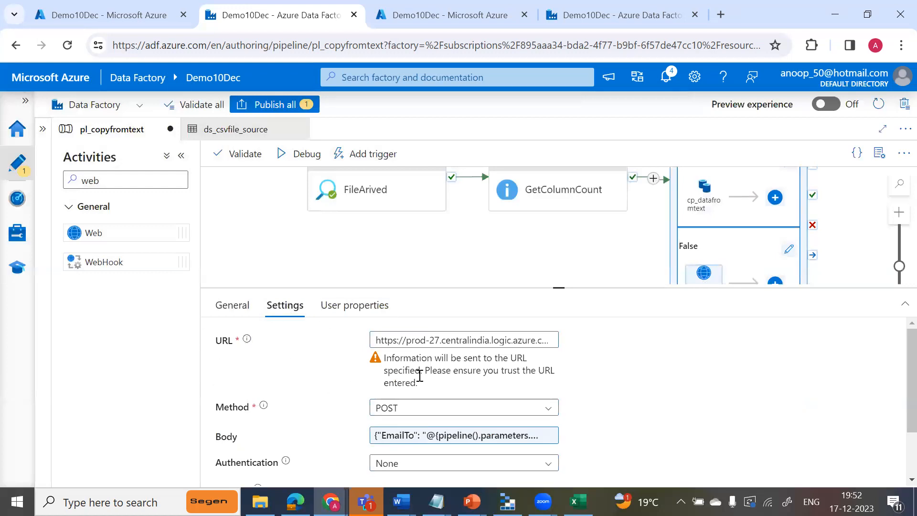
left_click(486, 436)
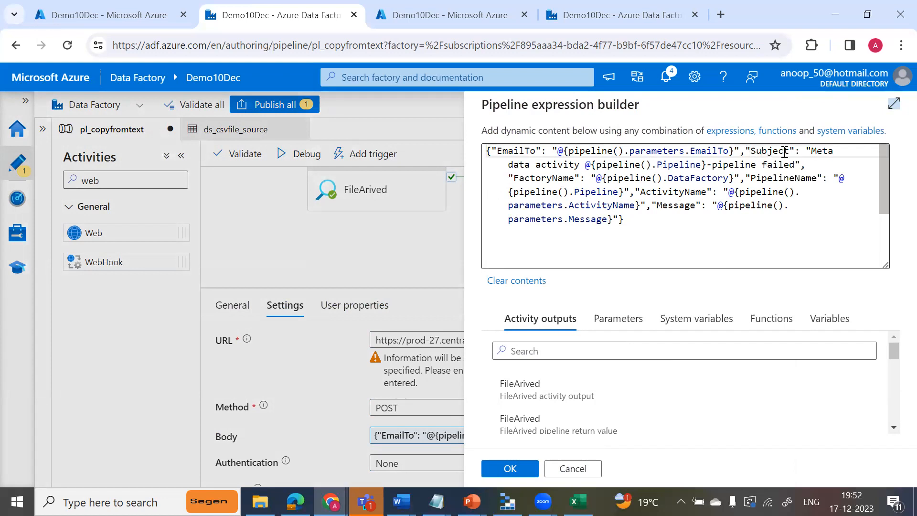
left_click_drag(585, 164, 709, 164)
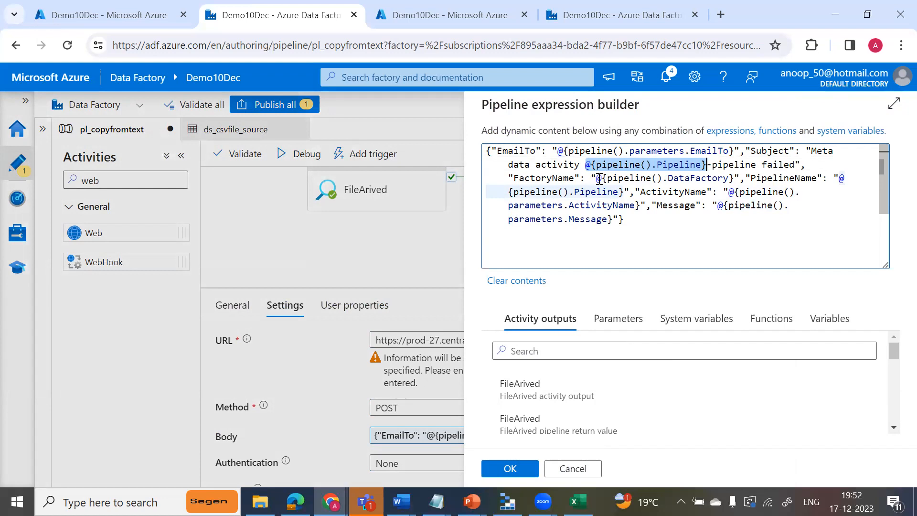
left_click_drag(592, 179, 733, 178)
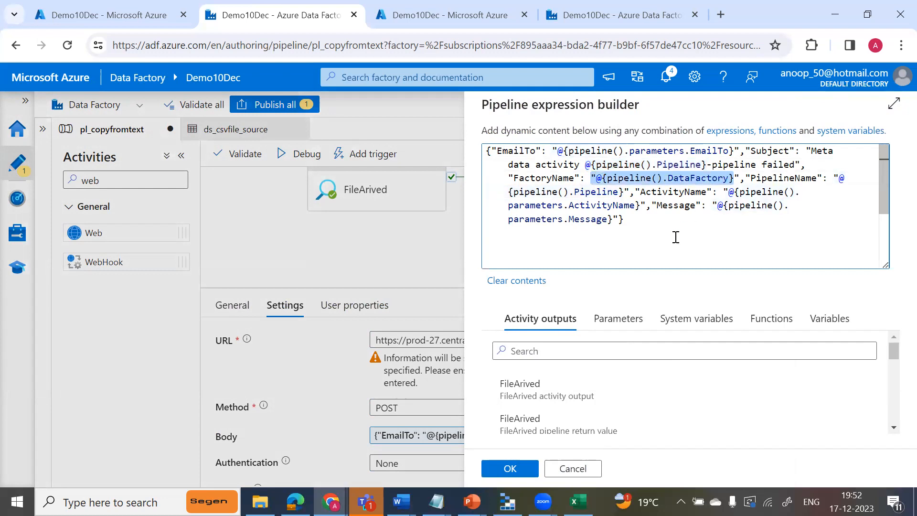
left_click(680, 247)
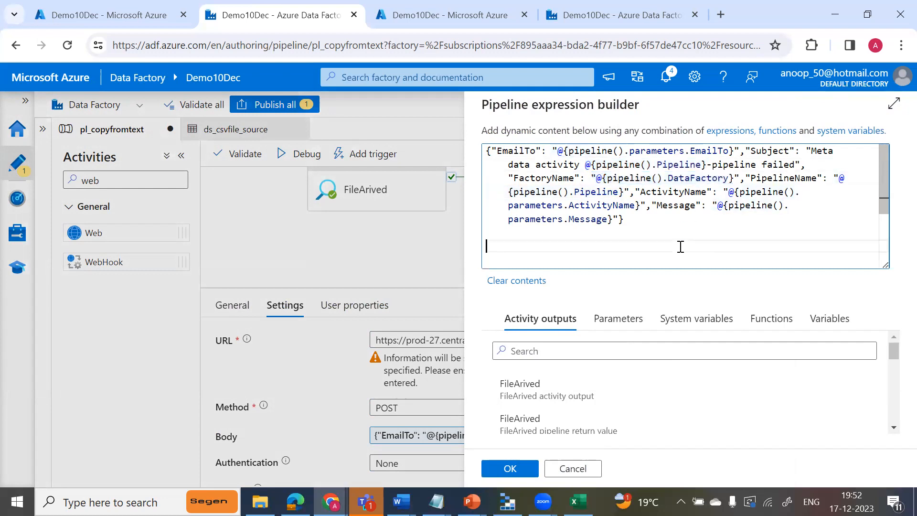
left_click(511, 468)
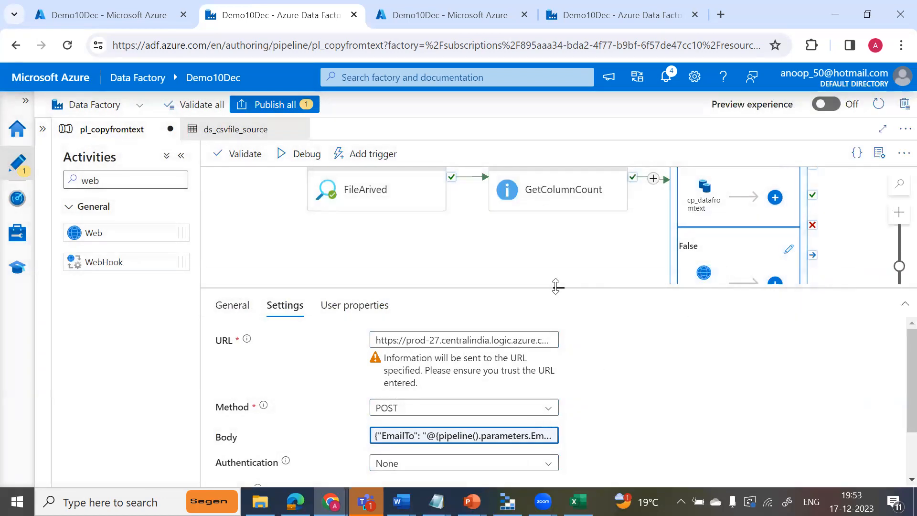
Set the expected column count in the If ColumnCountMatches expression to 8.
left_click_drag(556, 287, 556, 309)
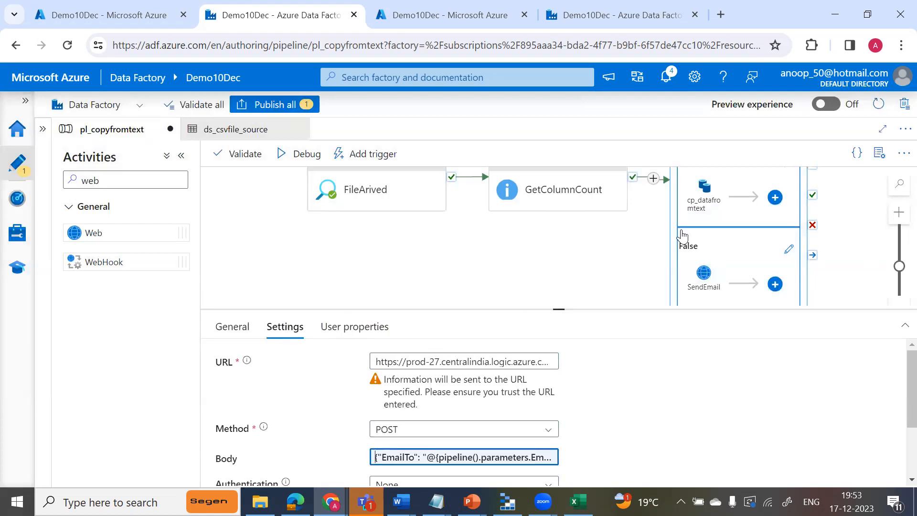
left_click(677, 185)
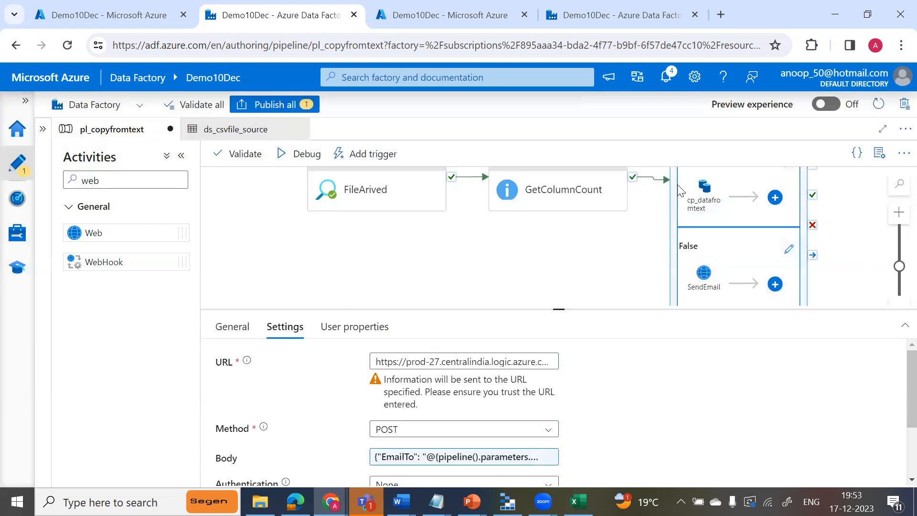
left_click(231, 329)
left_click(286, 328)
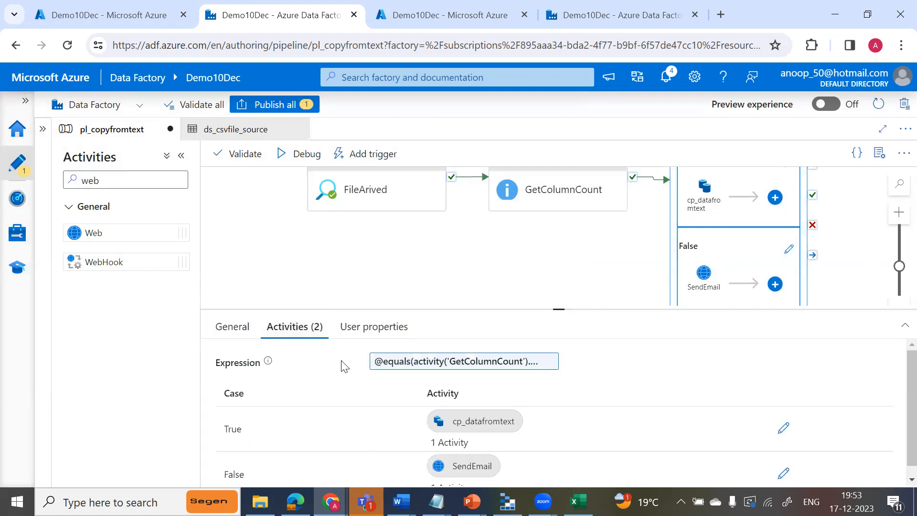
left_click(439, 368)
left_click(788, 151)
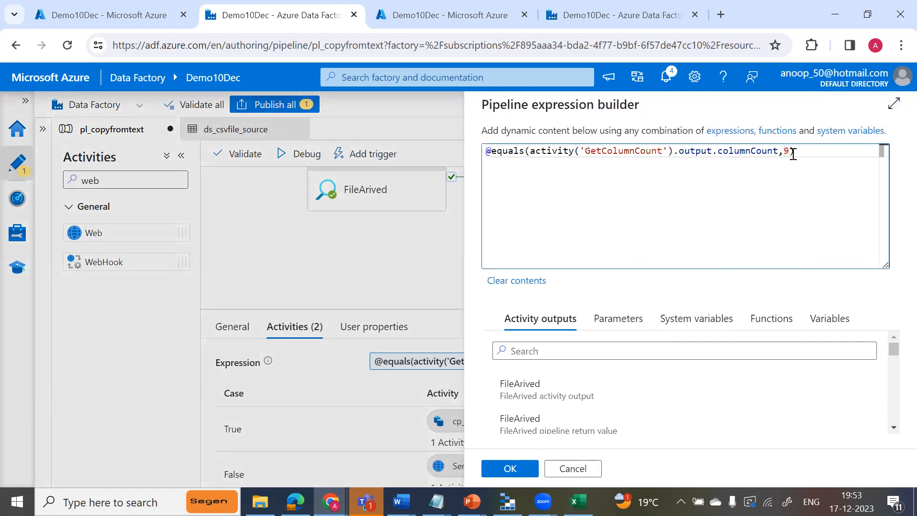
key("BackSpace")
type("8")
left_click(510, 469)
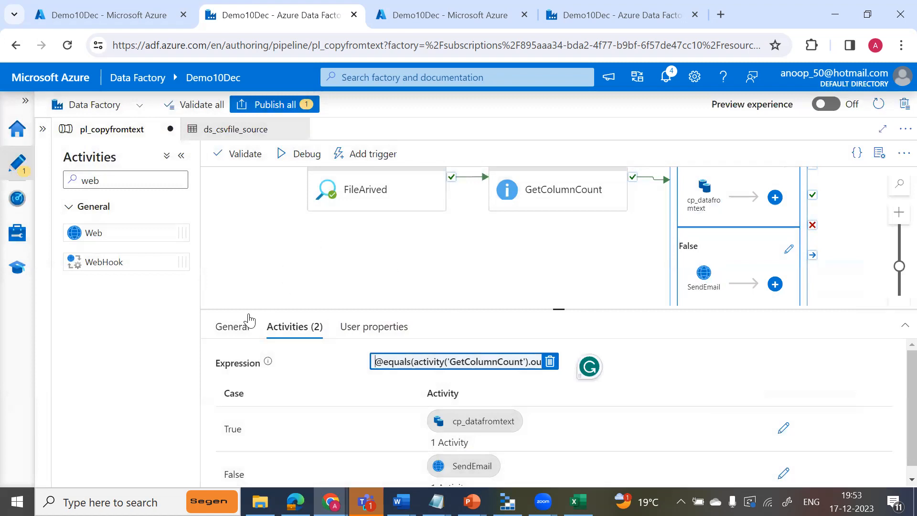
Debug pl_copyfromtext with the default parameter values and refresh the run output until it finishes.
mouse_move(559, 309)
left_mouse_down()
mouse_move(559, 334)
mouse_move(564, 312)
left_mouse_up()
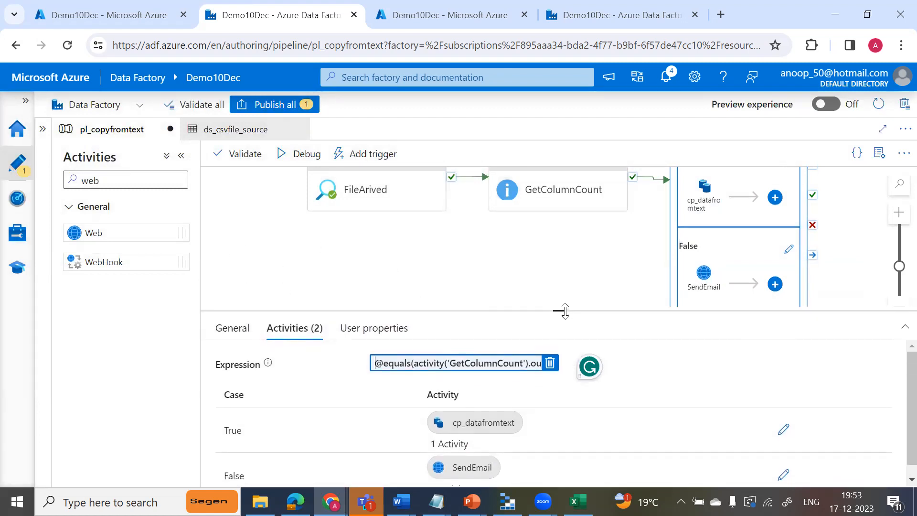
left_click(301, 163)
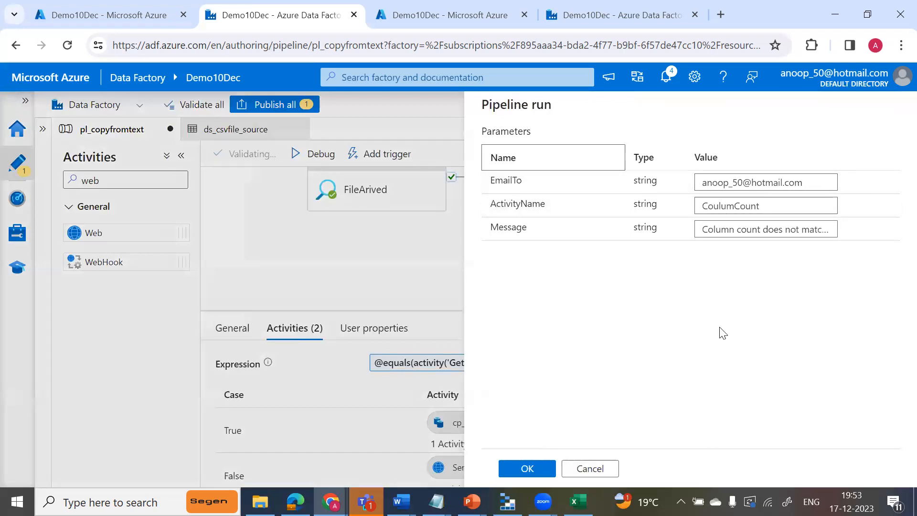
left_click(527, 468)
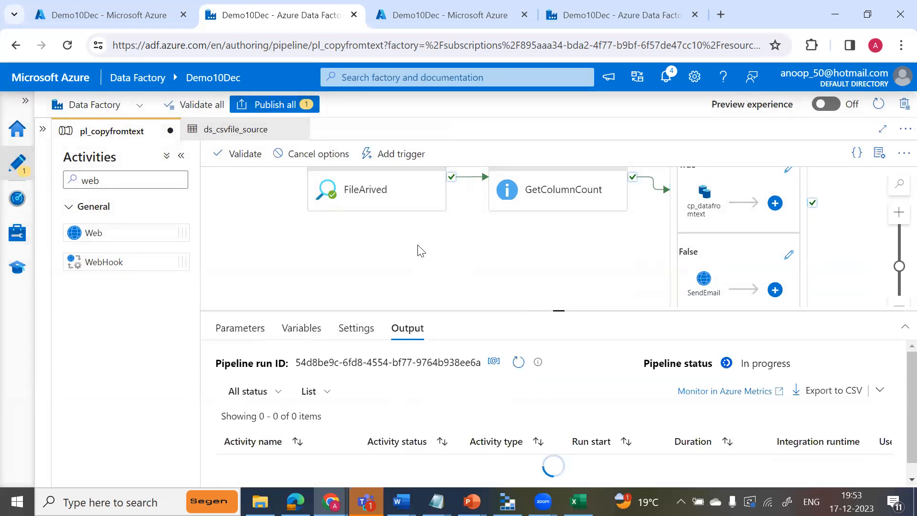
left_click_drag(559, 310, 561, 231)
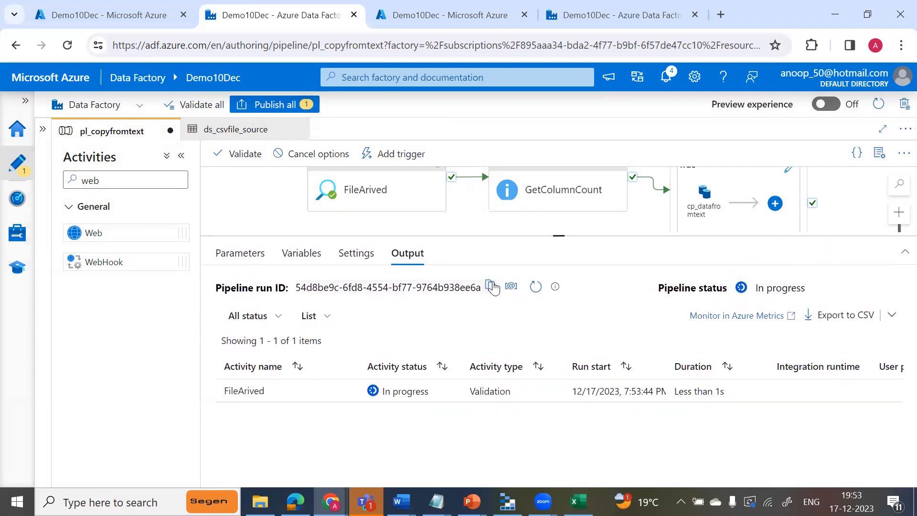
left_click(537, 288)
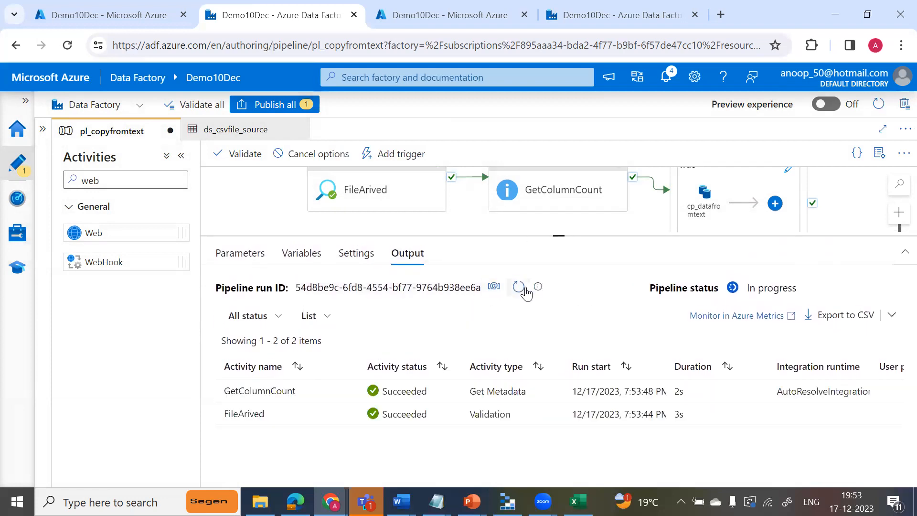
left_click(525, 288)
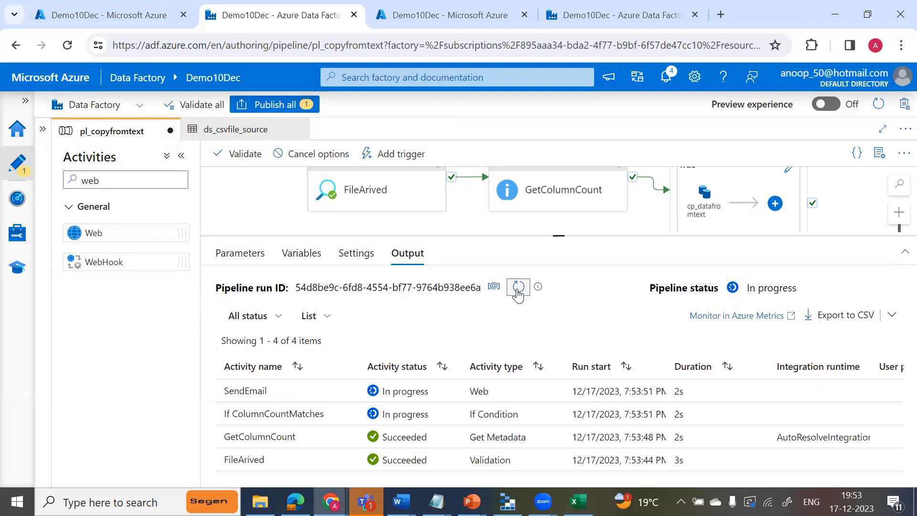
left_click(518, 292)
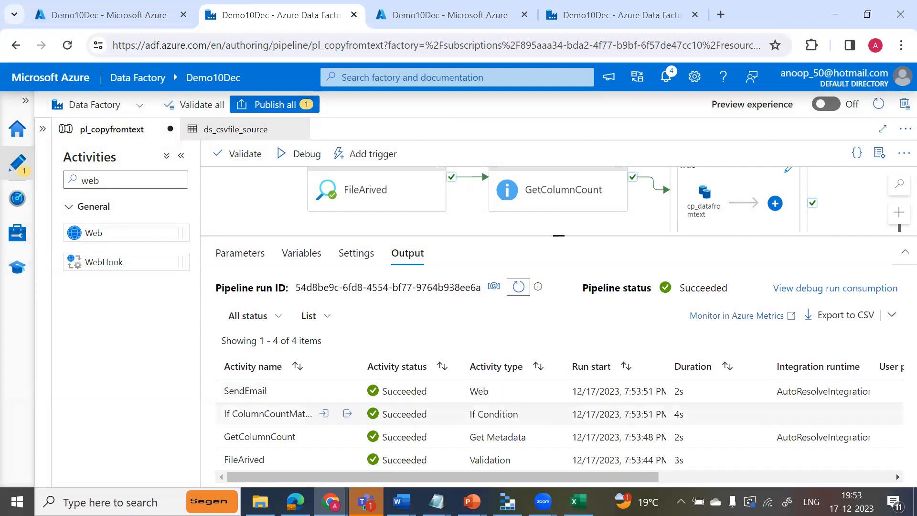
Switch to Outlook and open the newly received "Meta data activity pl_copyfromtext-pipeline failed" email.
left_click(115, 502)
type("mail")
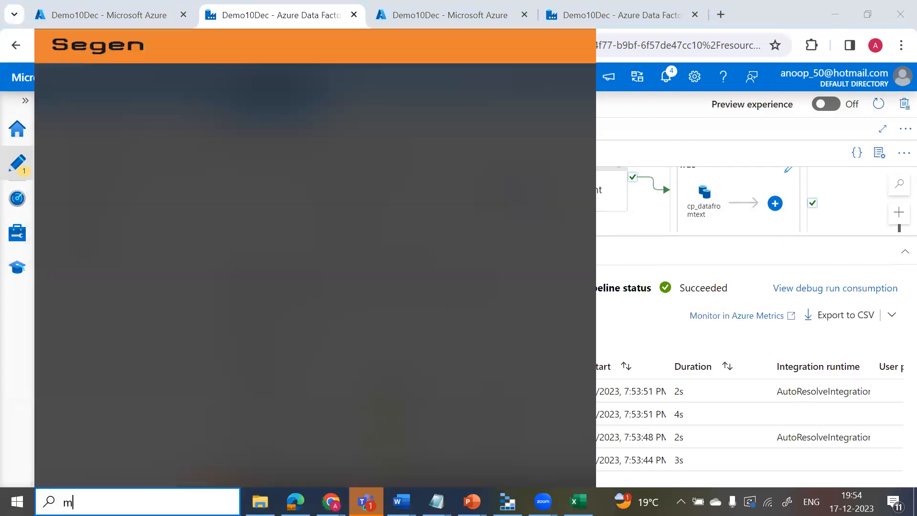
key("Escape")
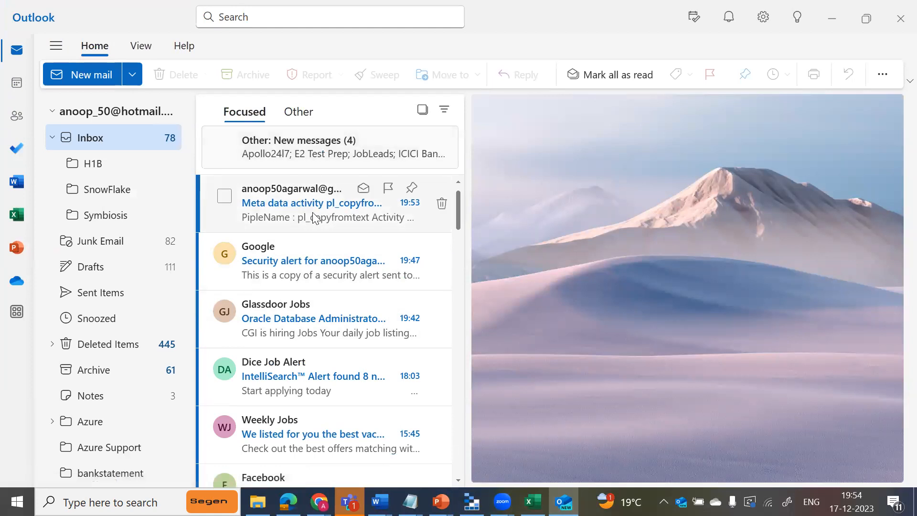
left_click(313, 216)
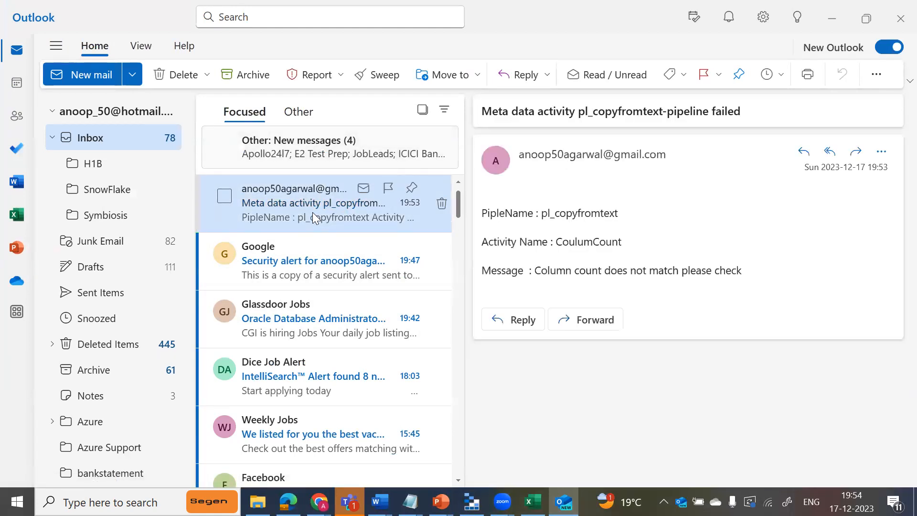
Open the pipeline failure email in its own window, examine the pipeline name in its subject and its message line, and close it.
double_click(314, 216)
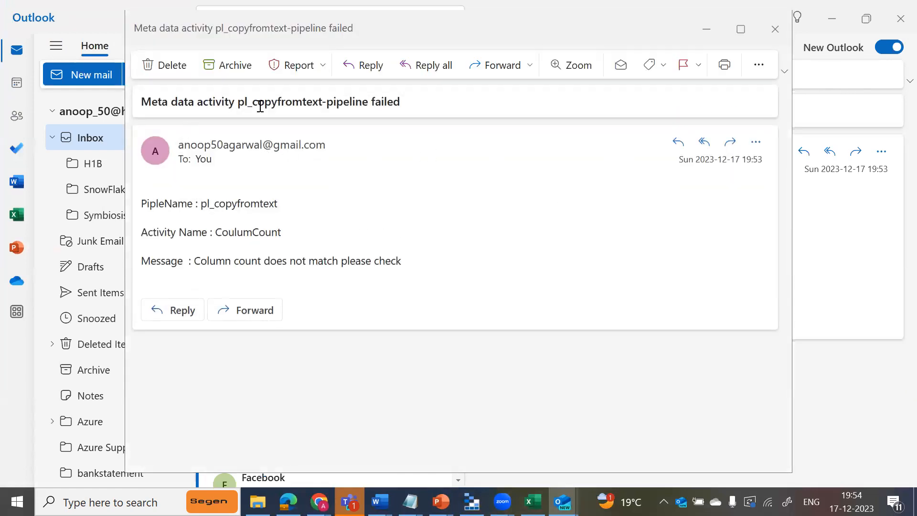
left_click_drag(240, 107, 325, 106)
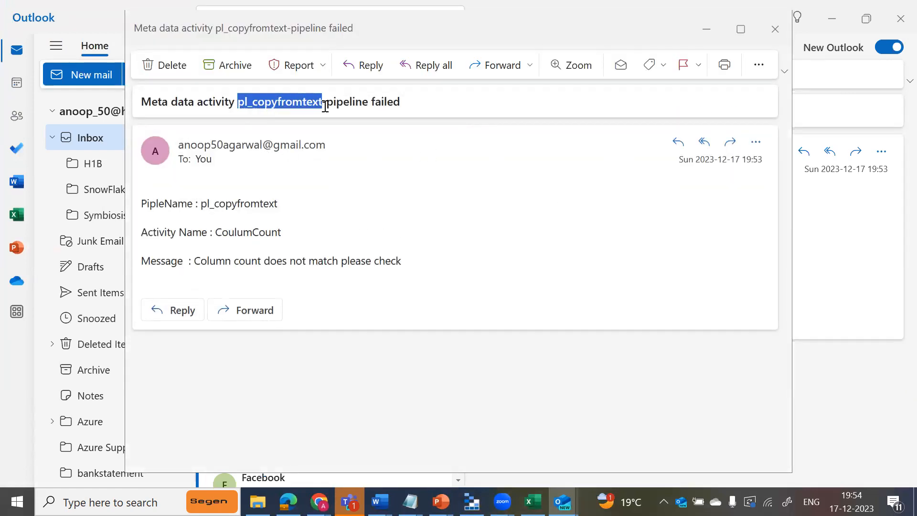
left_click(414, 107)
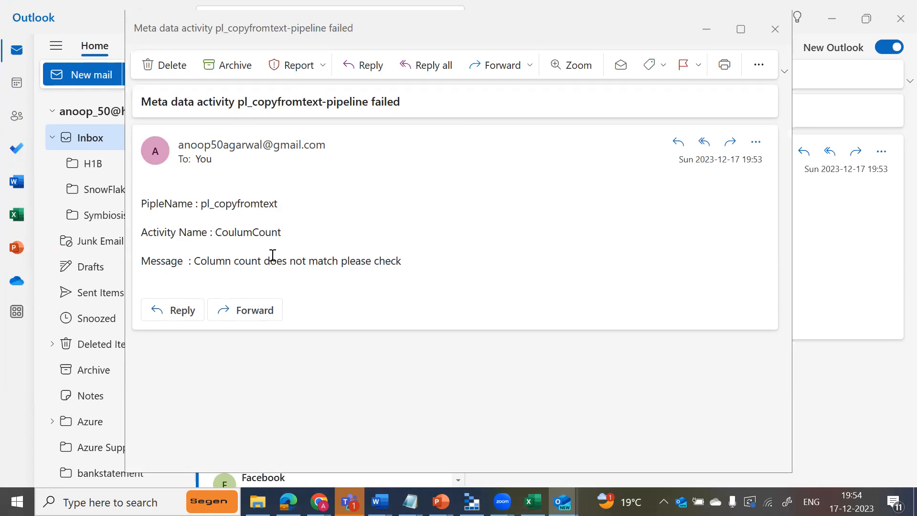
left_click_drag(200, 261, 432, 261)
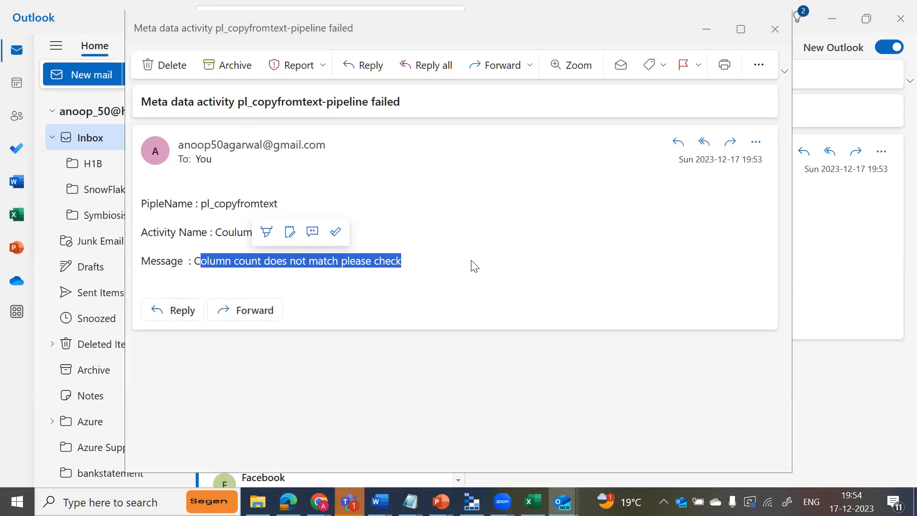
key("Escape")
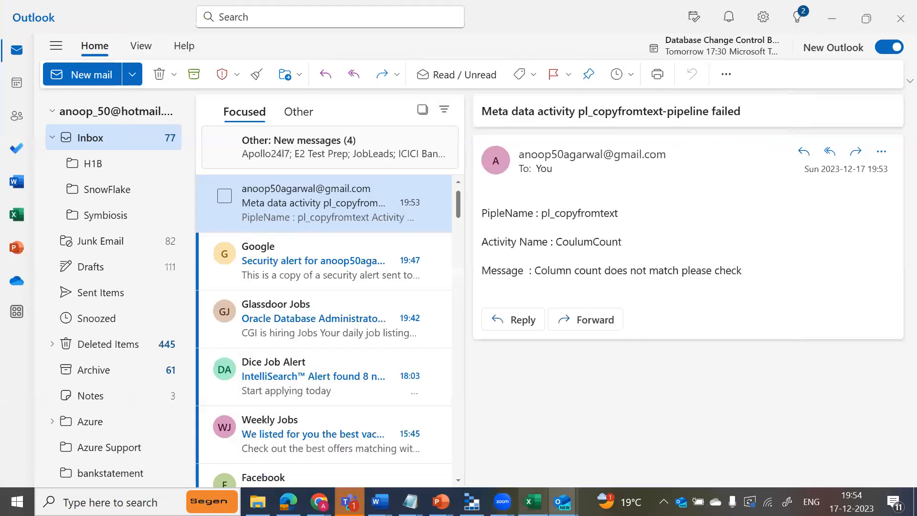
Switch to the Day 2 presentation in PowerPoint, review the Agenda slide at full size, and return to Outlook.
left_click(410, 501)
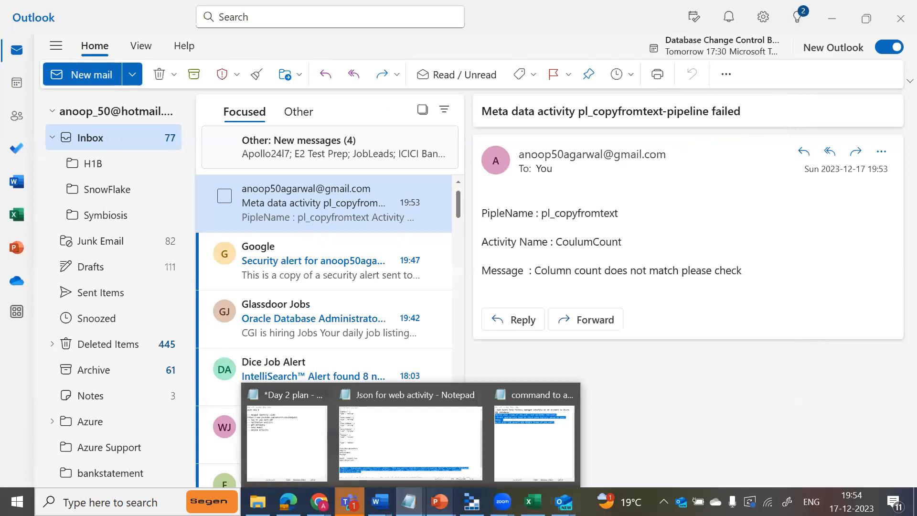
mouse_move(439, 501)
left_click(404, 420)
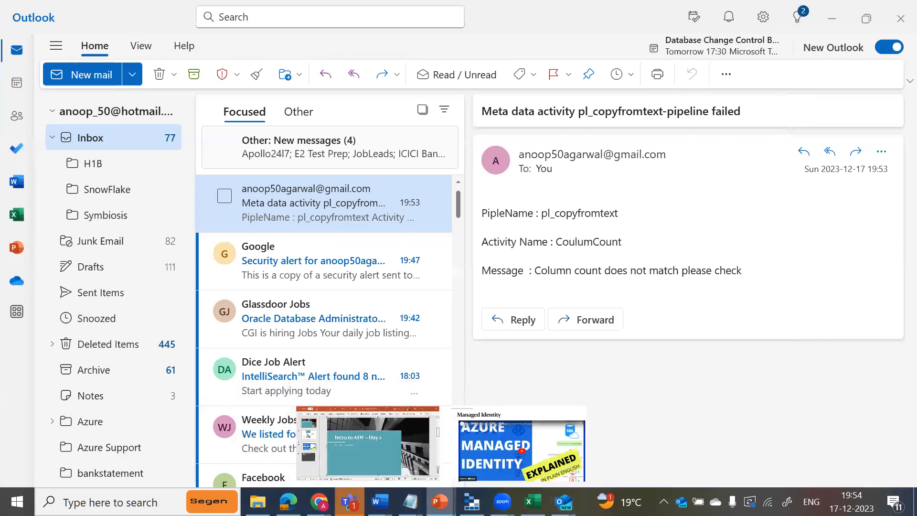
left_click(168, 265)
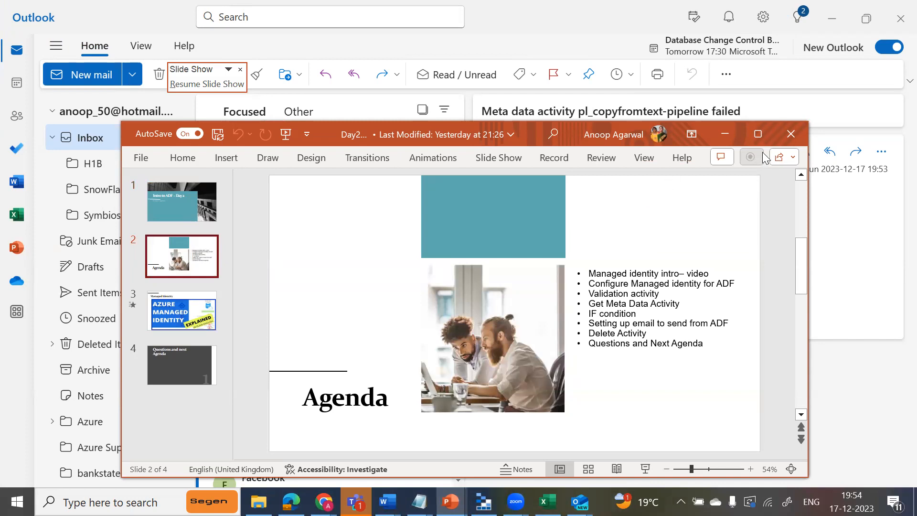
left_click(758, 135)
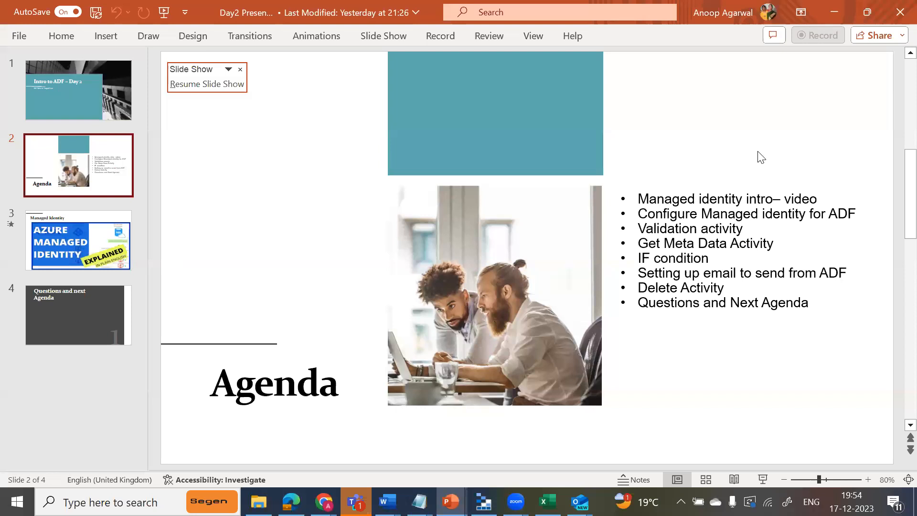
key("alt+Tab")
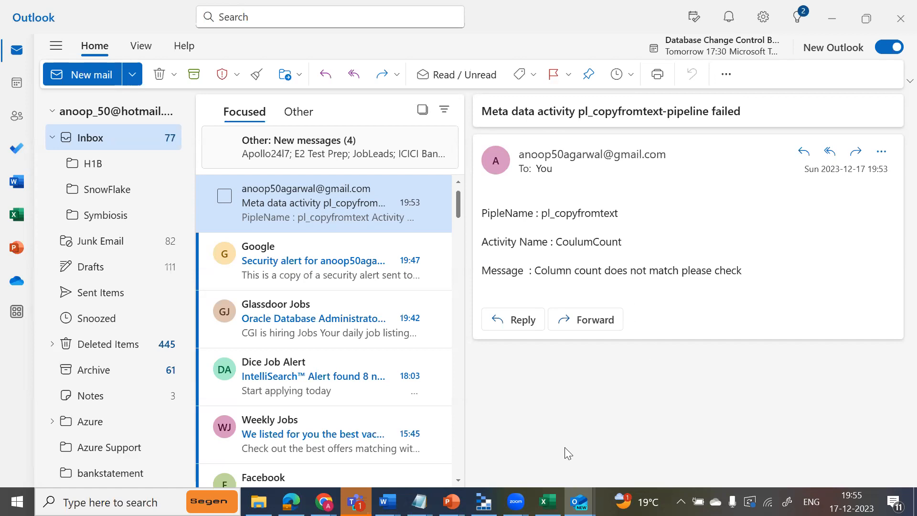
Switch to Azure Data Factory in Chrome and add a Delete activity after cp_datafromtext in the If condition's True branch.
mouse_move(323, 502)
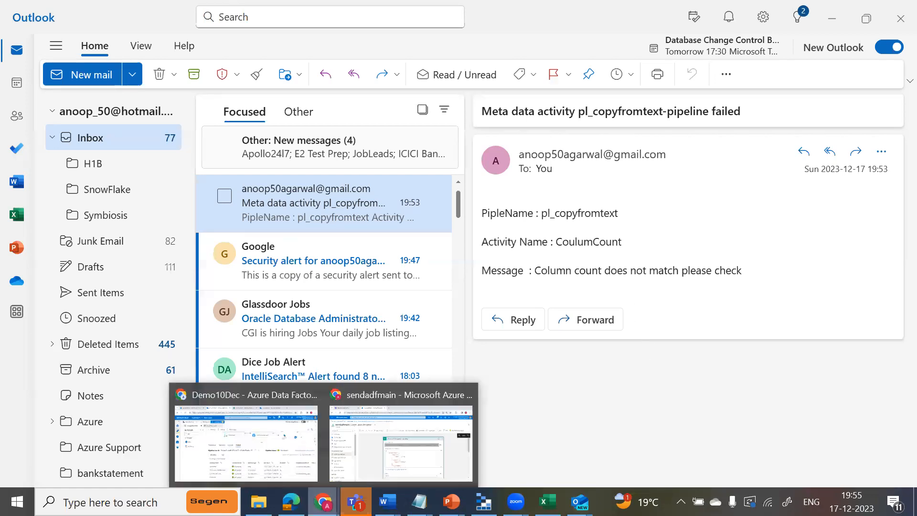
left_click(364, 407)
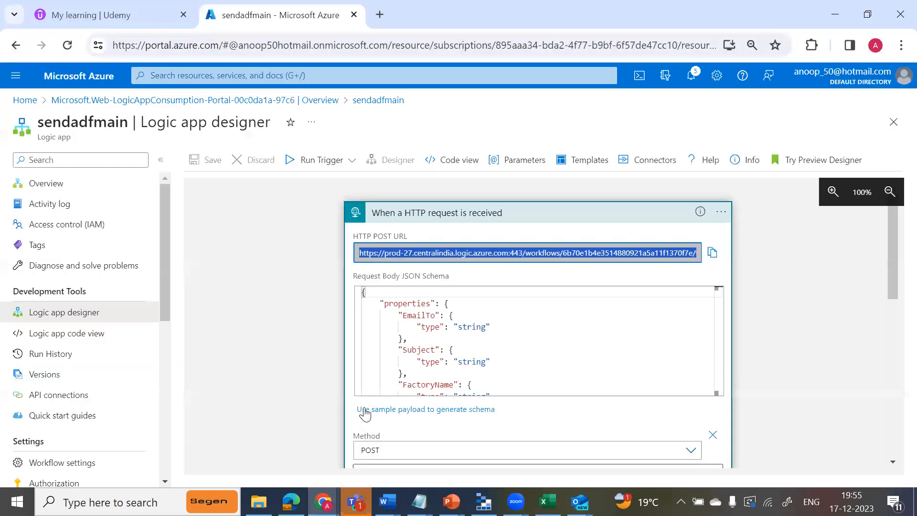
mouse_move(324, 501)
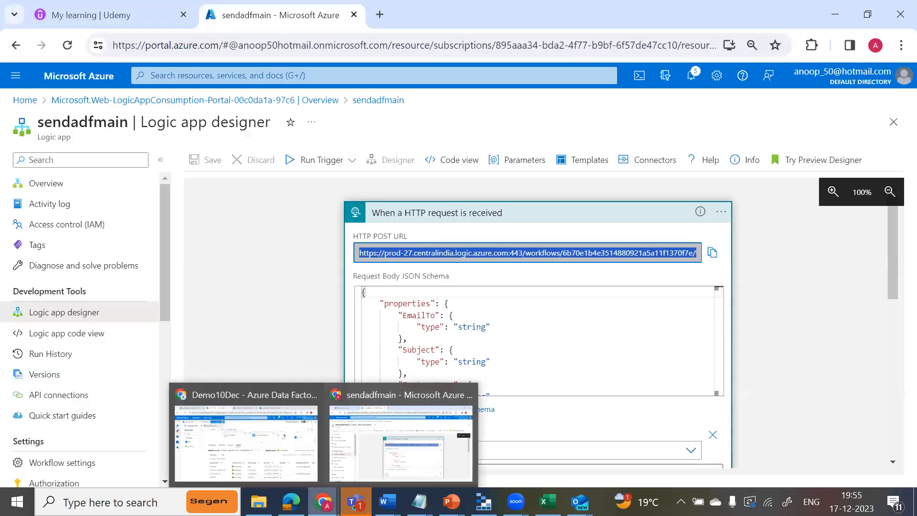
left_click(249, 430)
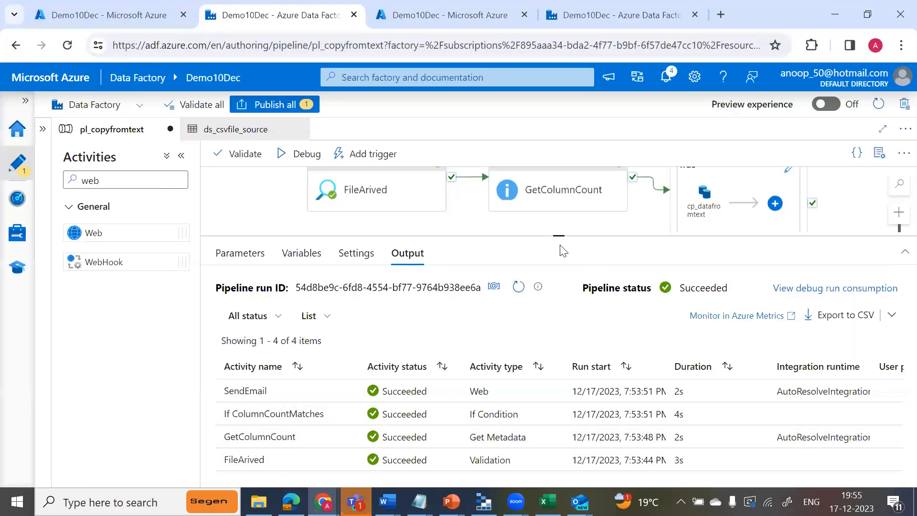
left_click_drag(561, 235, 563, 327)
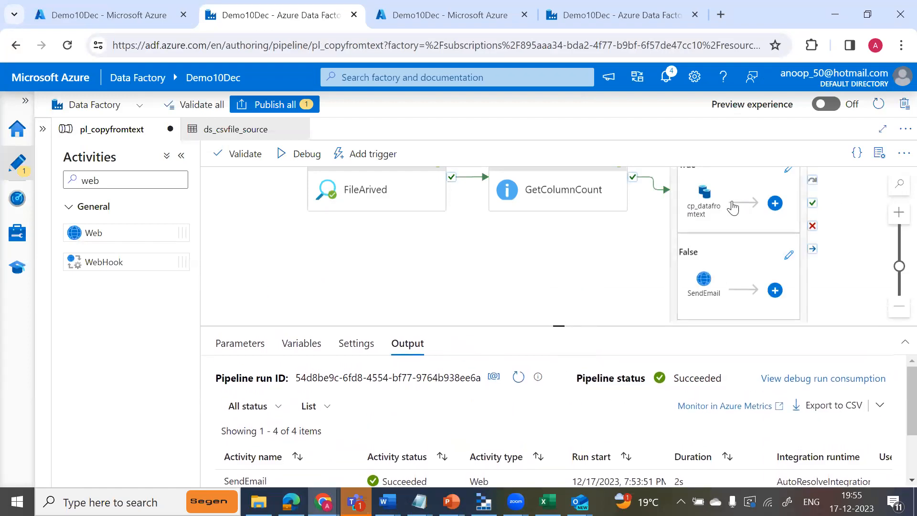
left_click(775, 205)
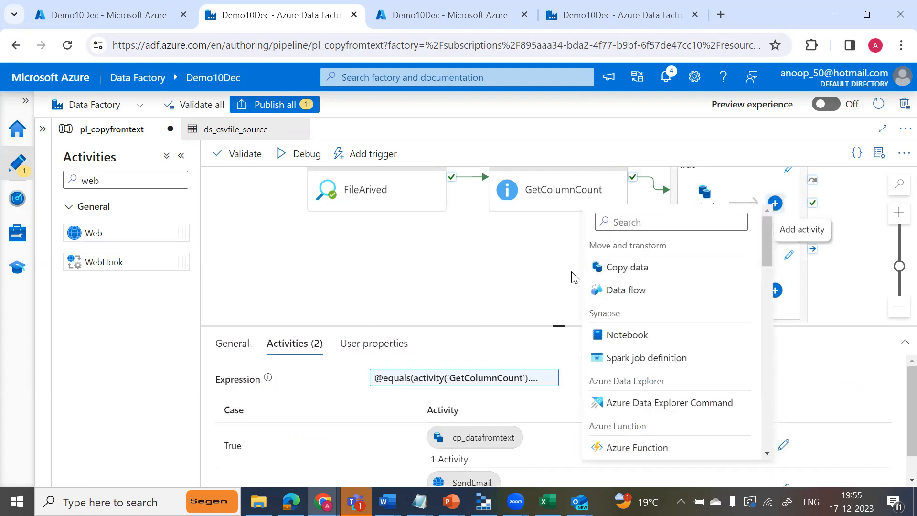
left_click(634, 224)
type("del")
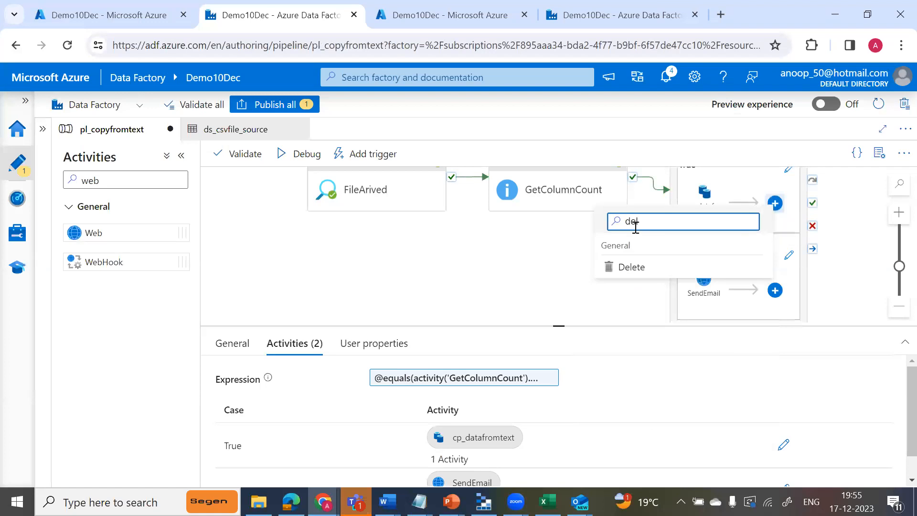
left_click(626, 272)
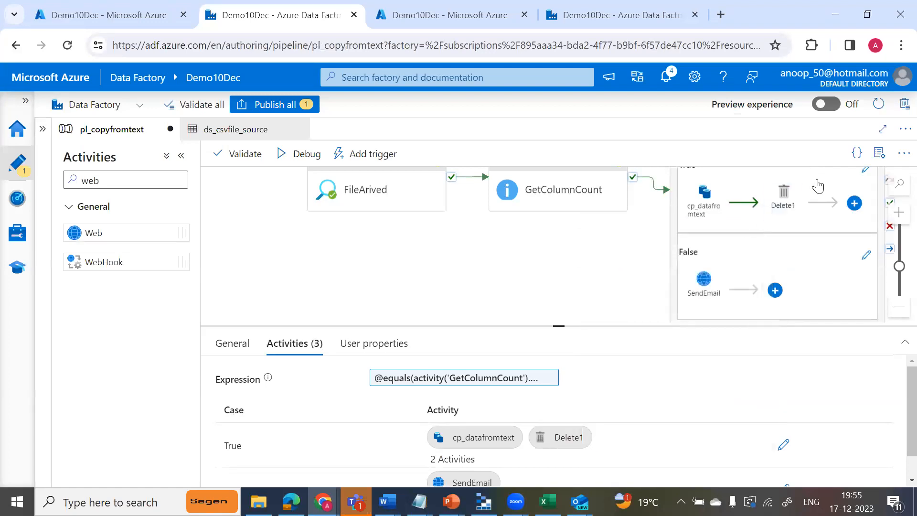
Rename the new Delete activity in the True branch to DeleteFile.
left_click(790, 199)
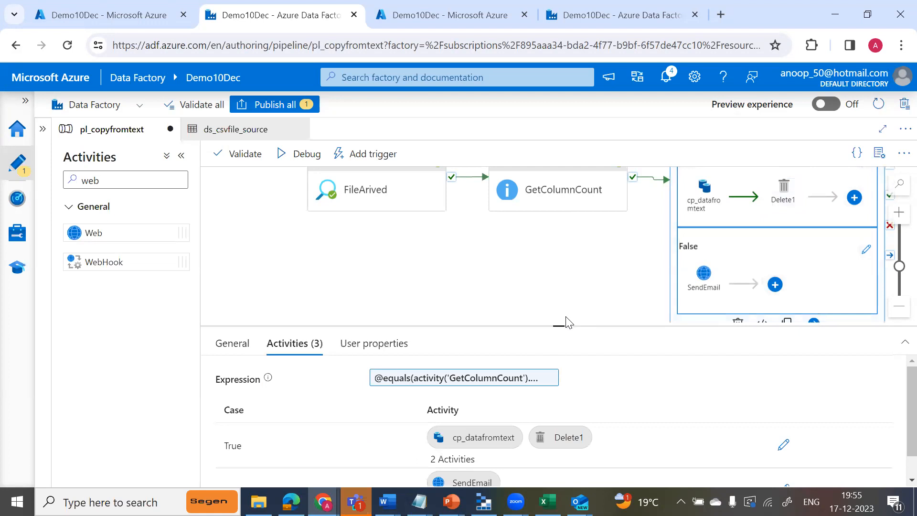
left_click_drag(561, 326, 560, 261)
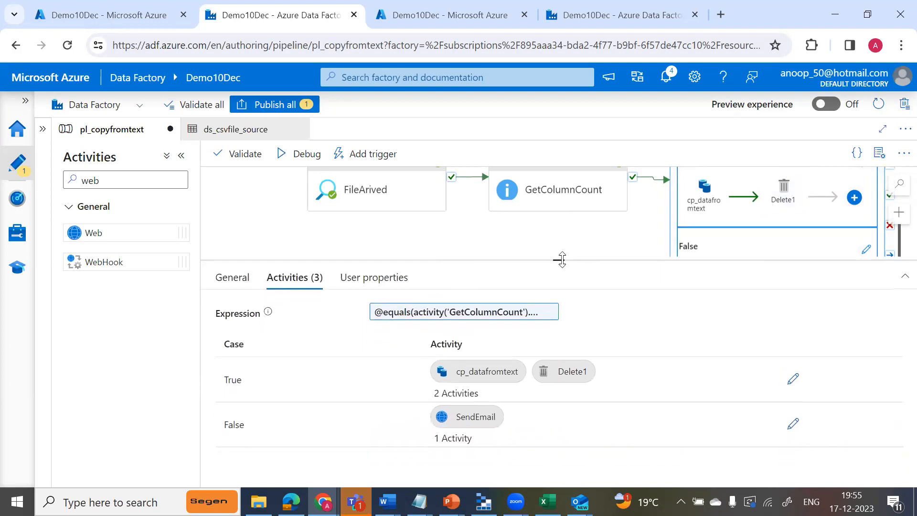
left_click(784, 187)
left_click(444, 313)
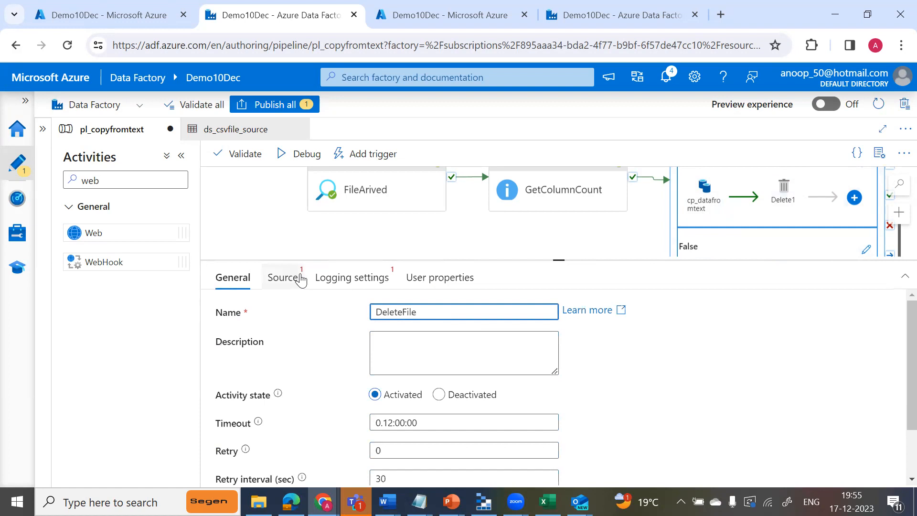
Set the Delete activity's source dataset to ds_csvfile_source and disable its logging.
left_click(283, 278)
left_click(555, 315)
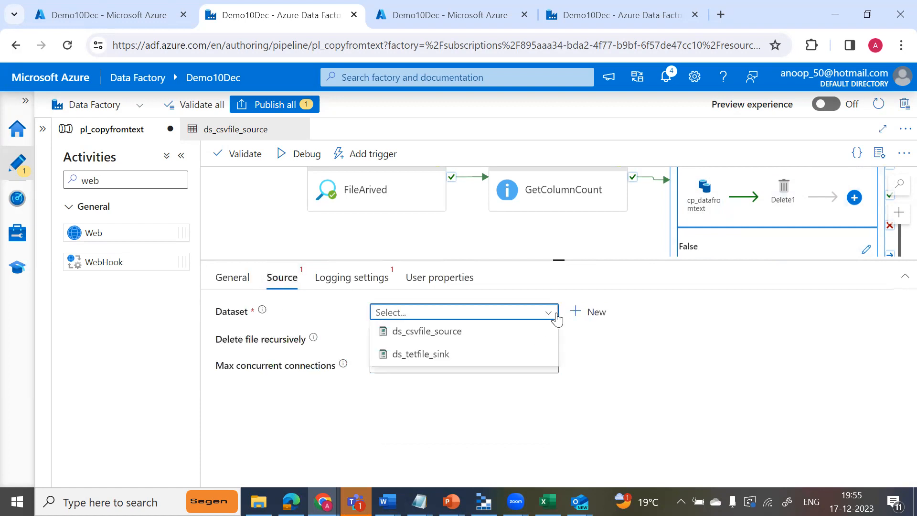
left_click(446, 338)
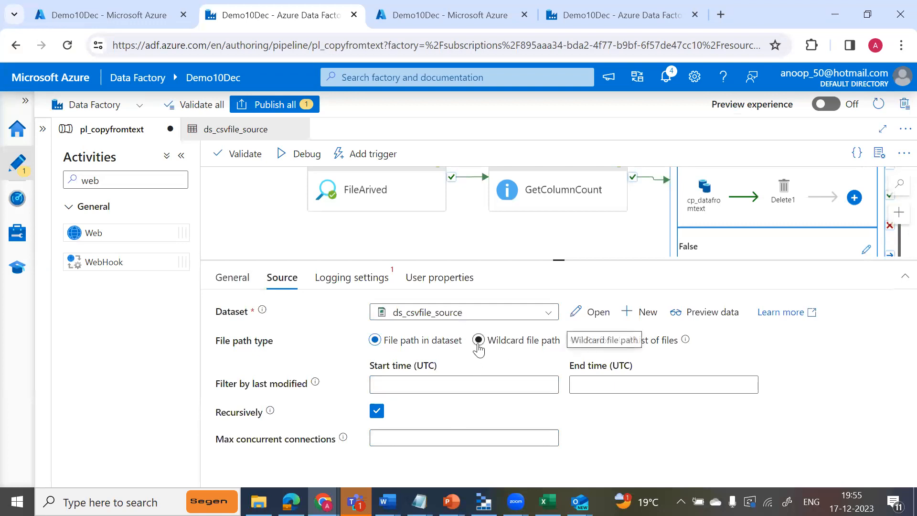
left_click(344, 282)
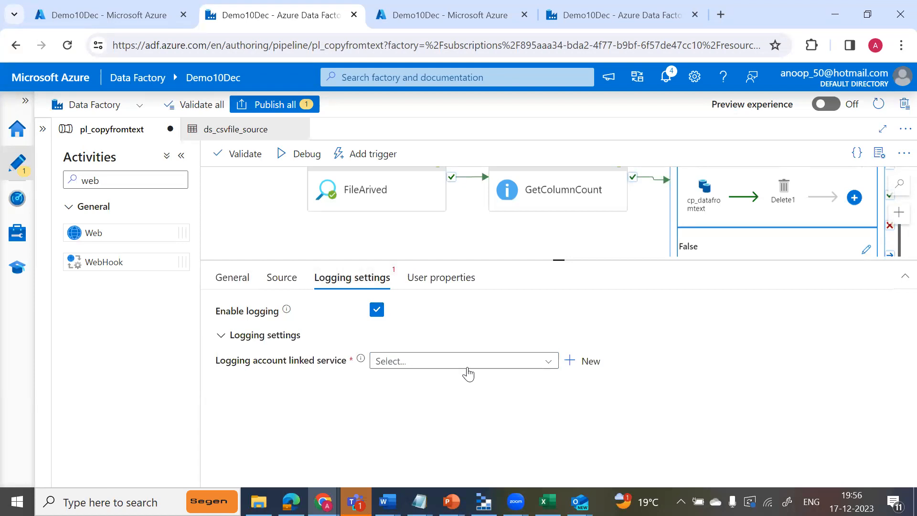
mouse_move(377, 314)
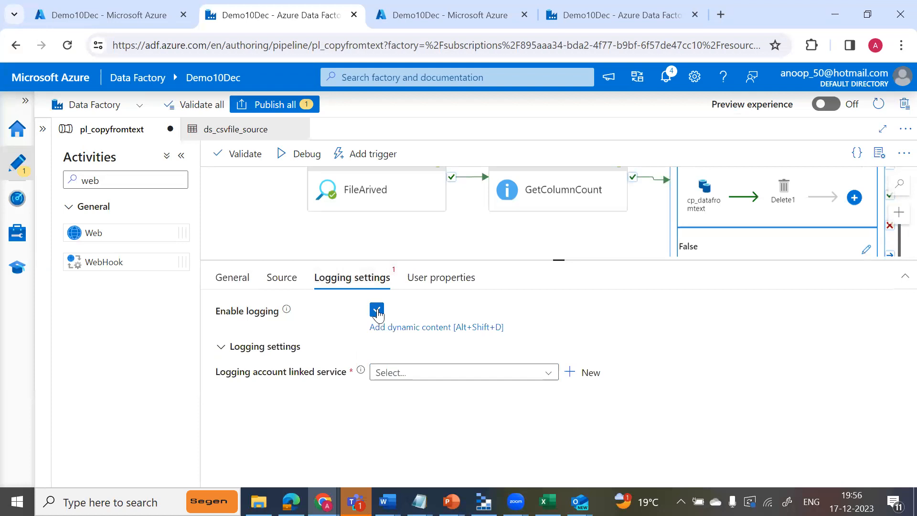
left_click(376, 311)
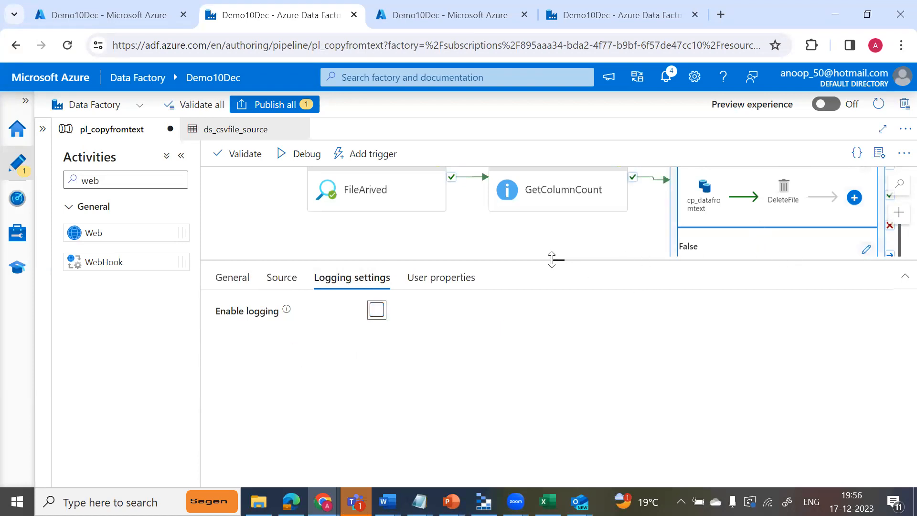
Set the expected column count in the If ColumnCountMatches expression to 9.
left_click_drag(559, 260, 564, 320)
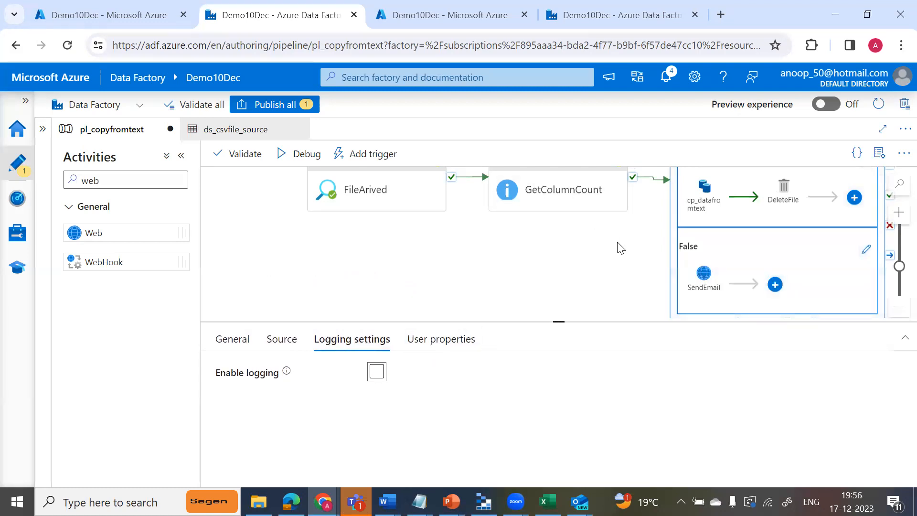
left_click(752, 177)
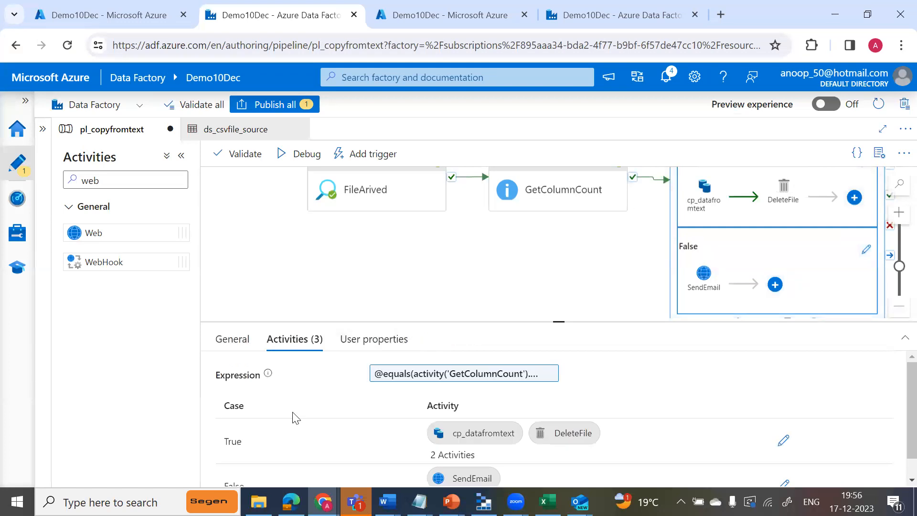
left_click(445, 379)
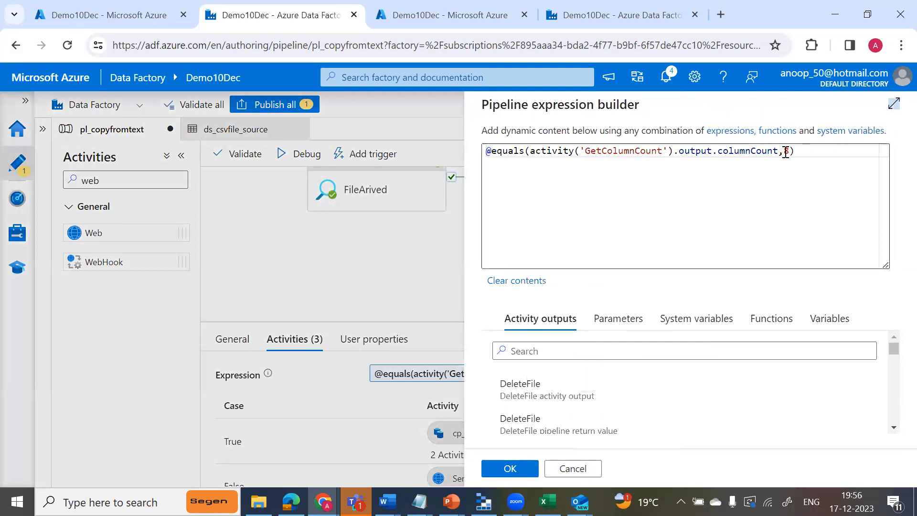
left_click(792, 151)
key("BackSpace")
type("9")
left_click(500, 467)
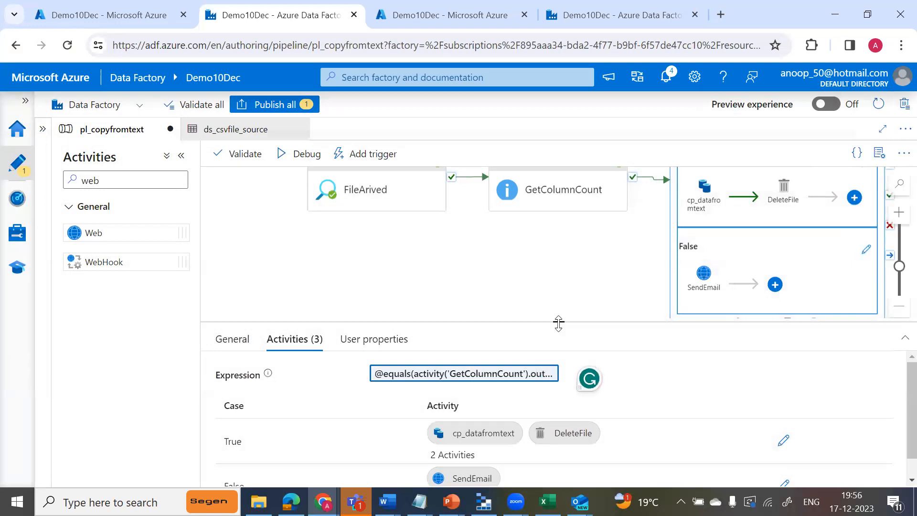
Start a debug run of the pl_copyfromtext pipeline with the prefilled EmailTo, ActivityName and Message parameter values.
mouse_move(558, 323)
left_mouse_down()
mouse_move(559, 308)
mouse_move(559, 318)
left_mouse_up()
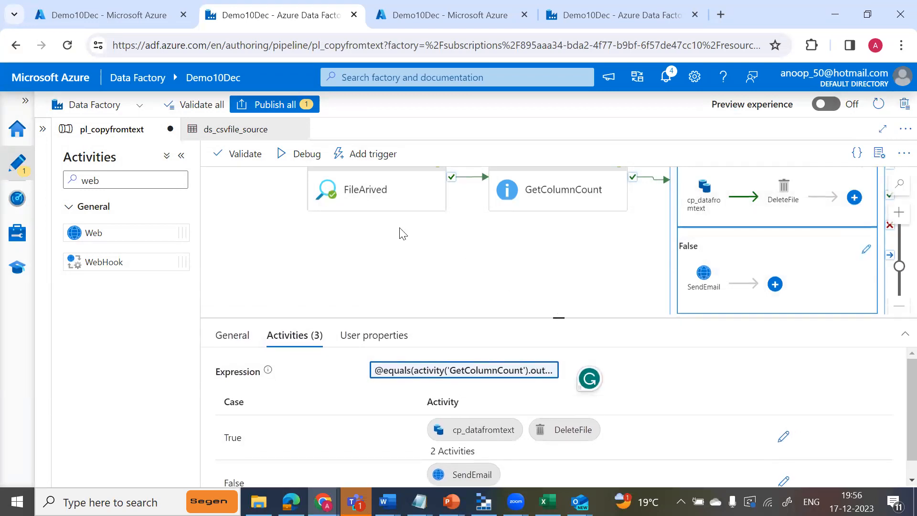
left_click(300, 154)
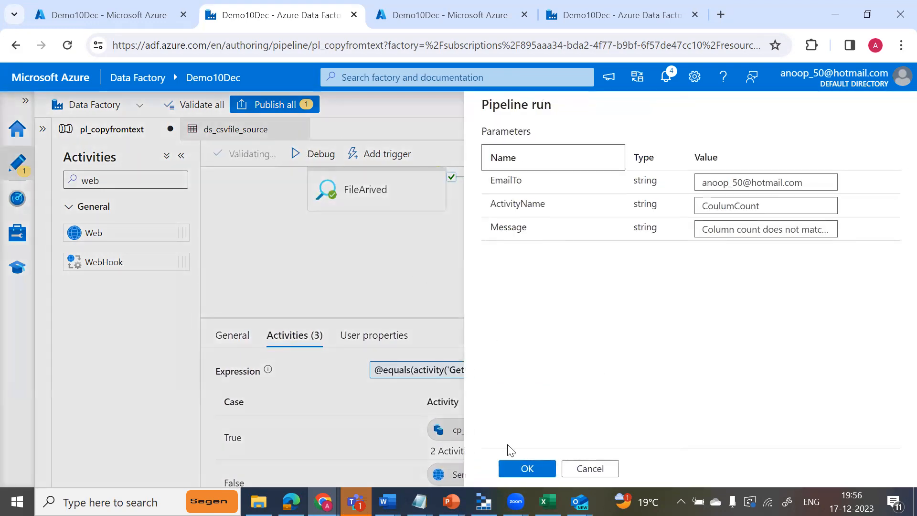
left_click(517, 471)
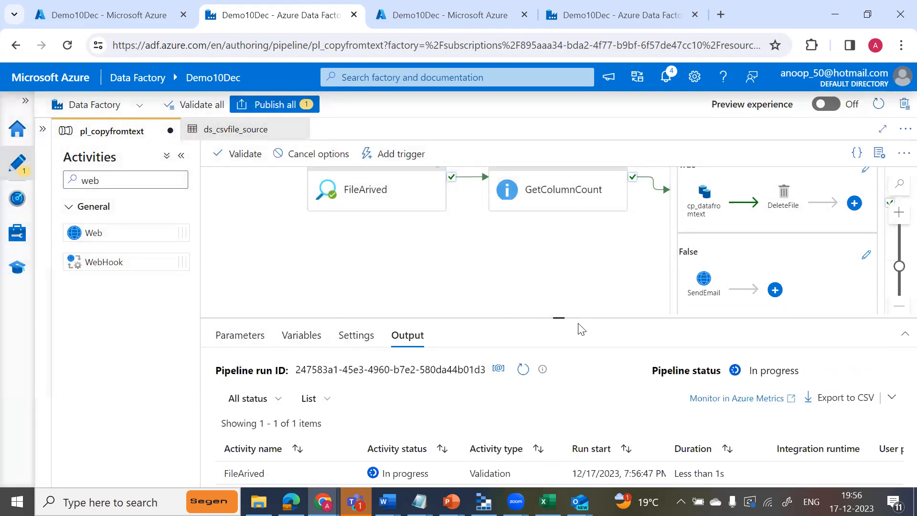
Enlarge the run output area and refresh the activity runs repeatedly to follow the debug run through the cp_datafromtext and DeleteFile activities.
left_click_drag(558, 318, 559, 219)
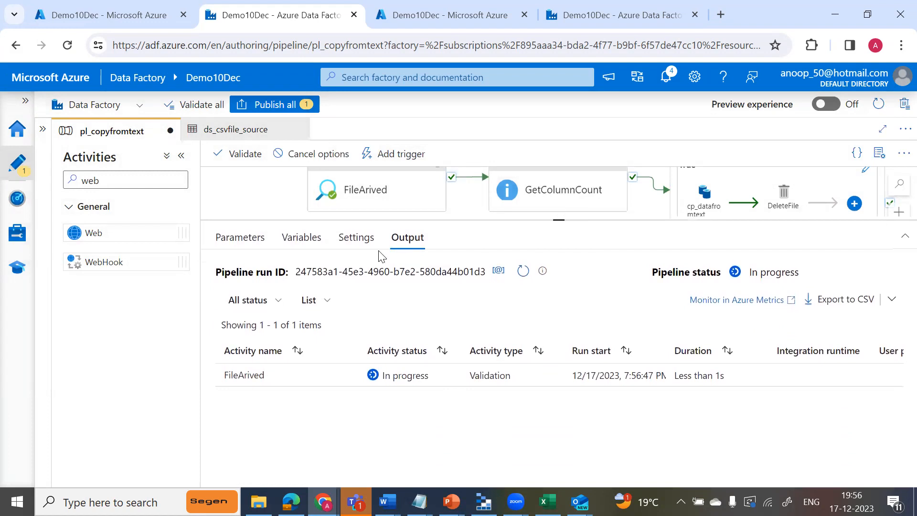
left_click(522, 272)
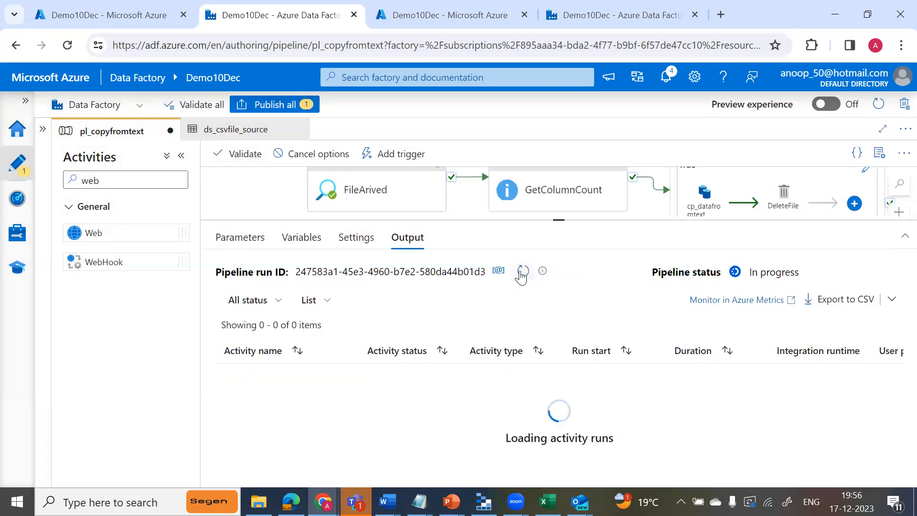
left_click(522, 273)
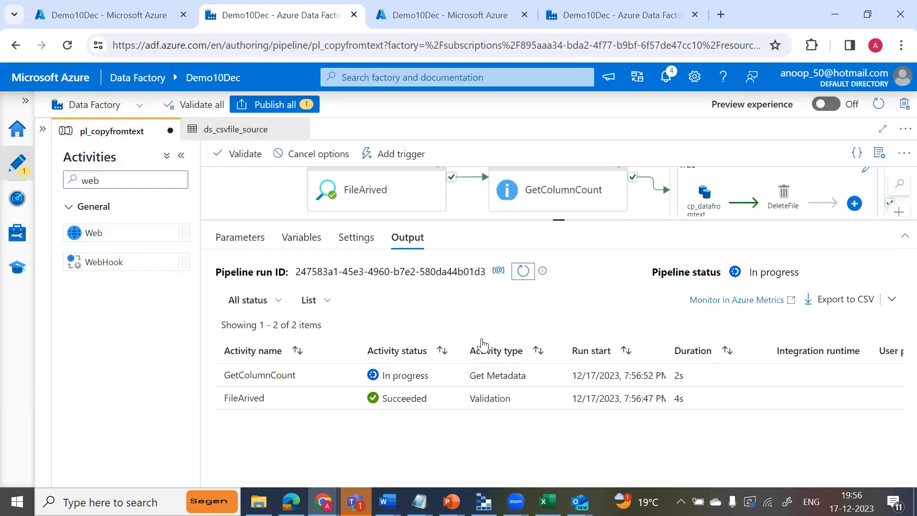
left_click(522, 277)
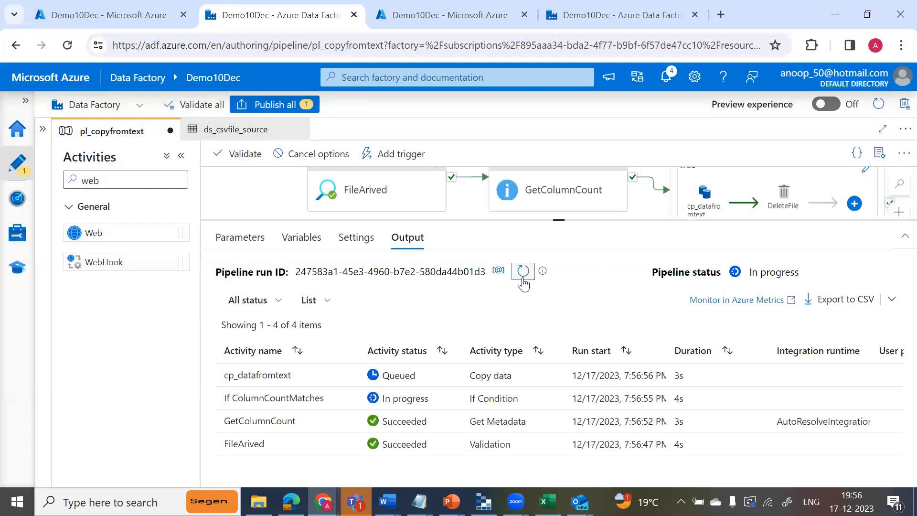
left_click(523, 278)
left_click(523, 282)
left_click(523, 282)
left_click(523, 282)
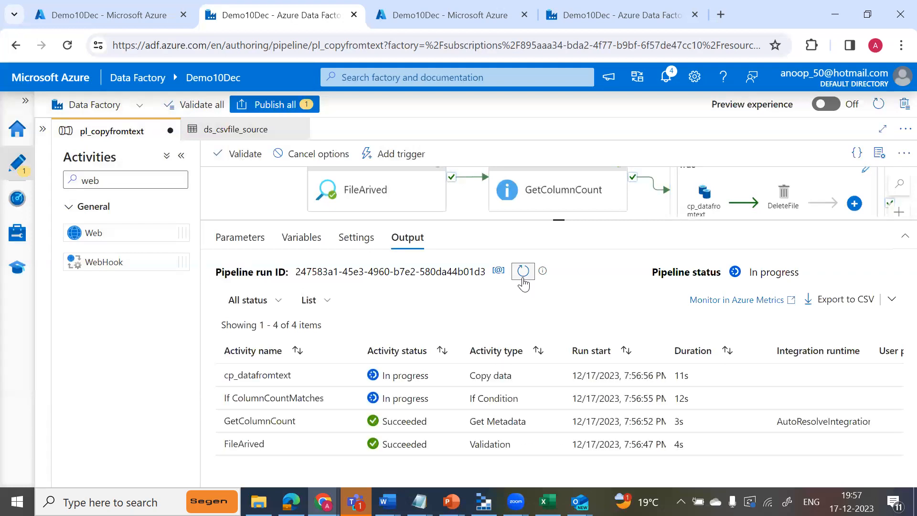
left_click(523, 271)
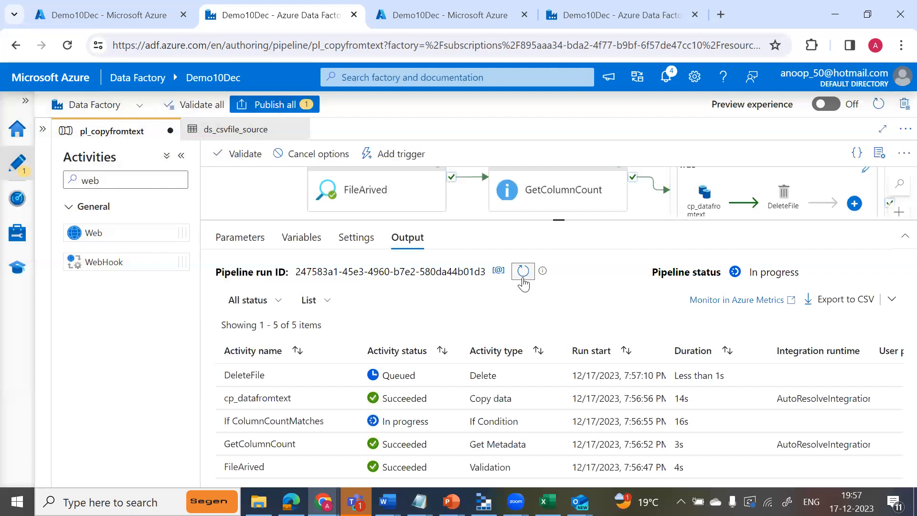
left_click(523, 270)
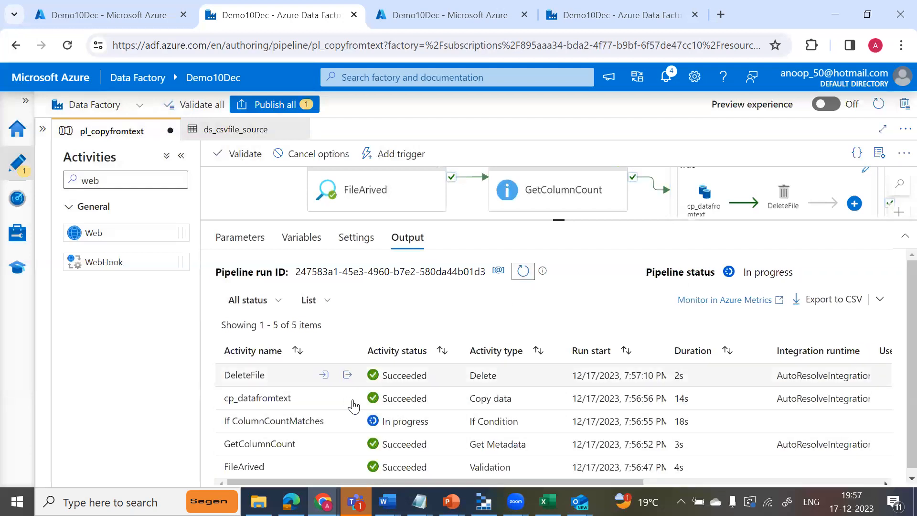
Switch to the Azure portal window and check the contents of the adffiles container in storage account adfdemosqlgroupsa for the source file.
key("alt+Tab")
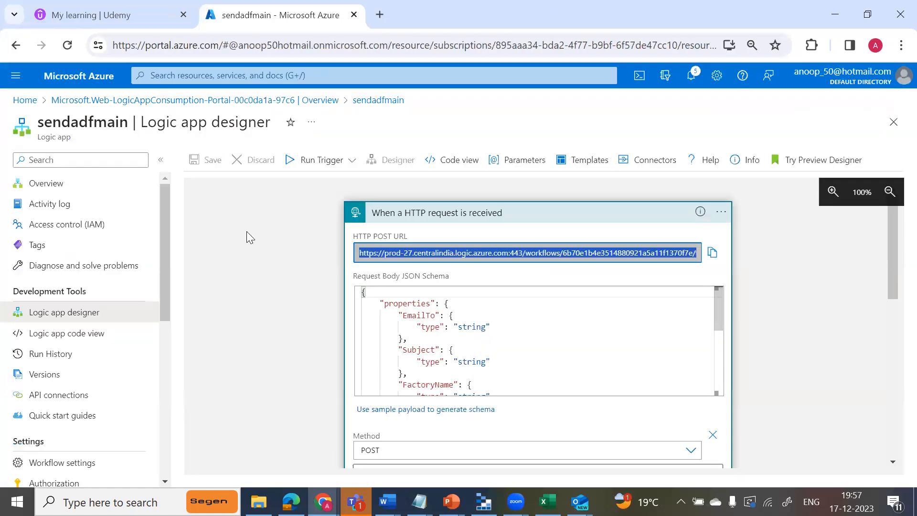
left_click(25, 100)
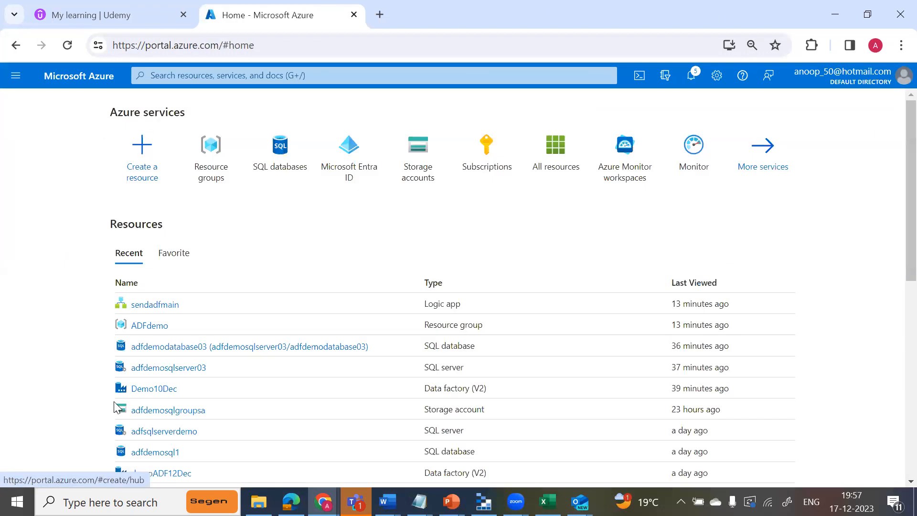
left_click(168, 411)
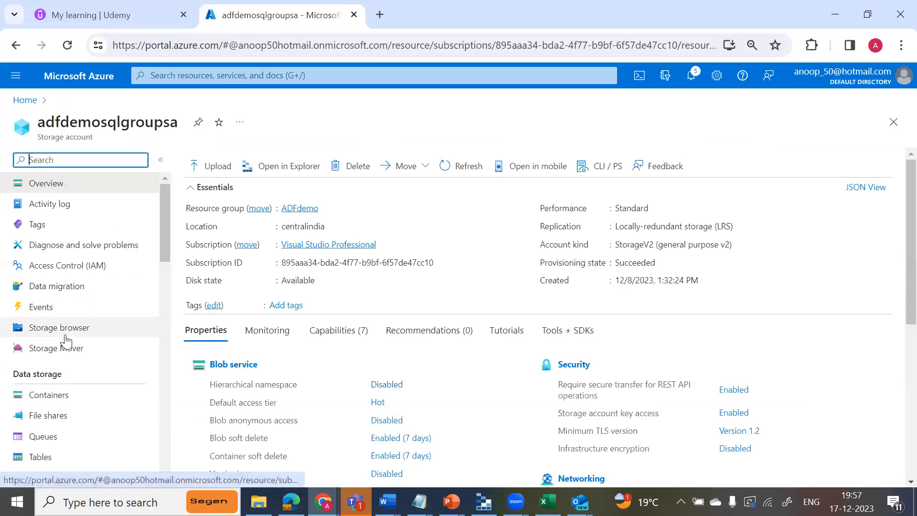
left_click(51, 397)
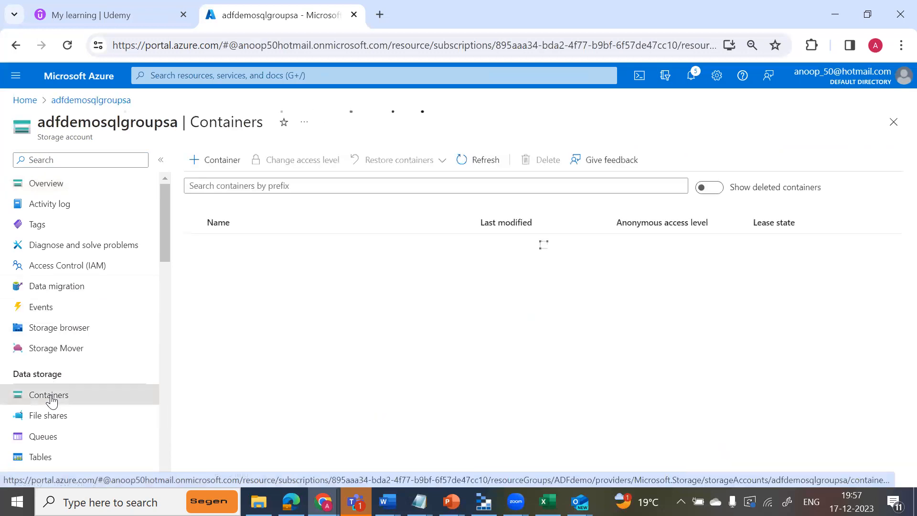
left_click(213, 265)
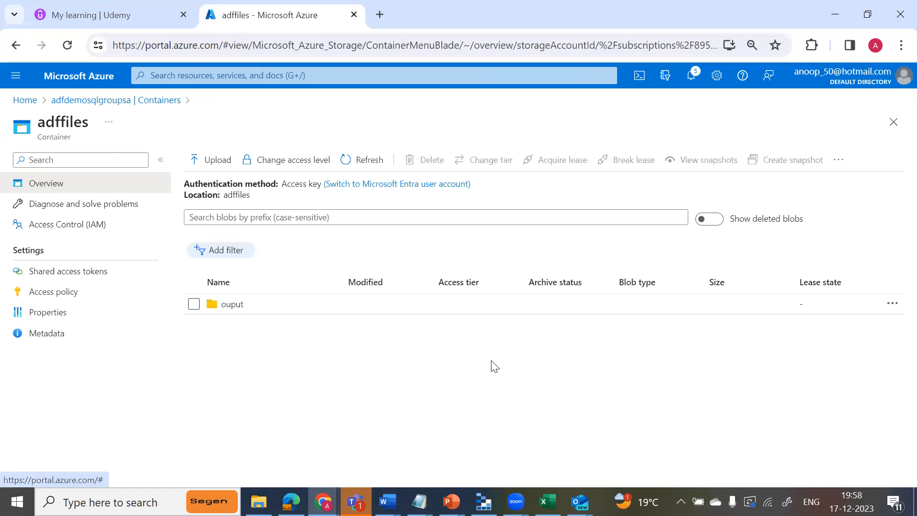
left_click(898, 15)
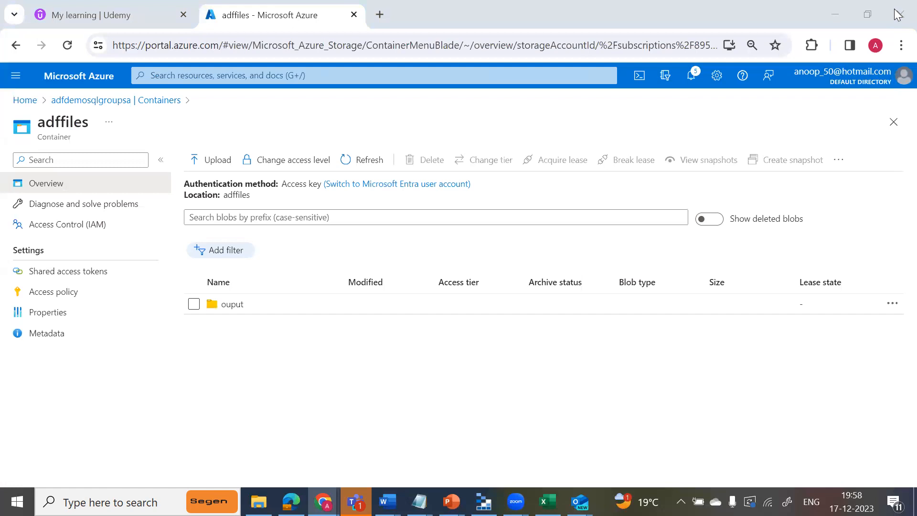